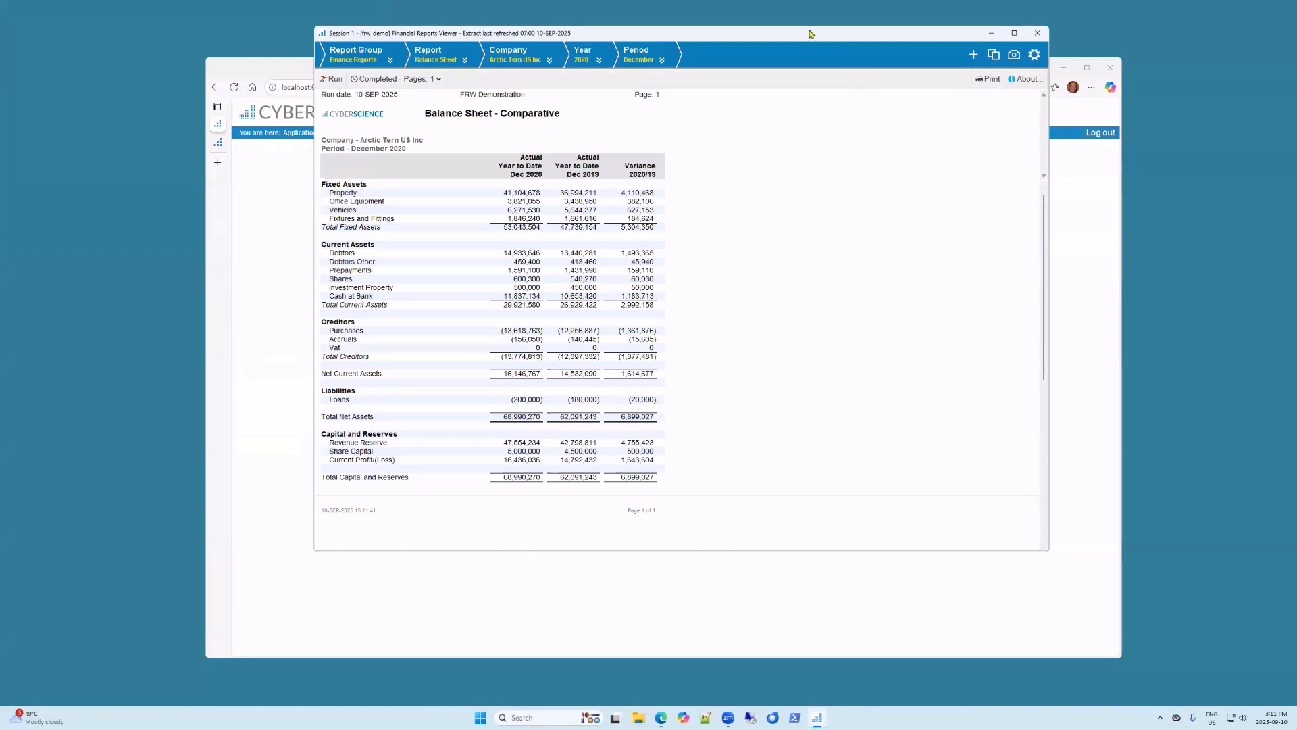
# Step: Browse the reports offered in the Board Reports, Finance Reports and Management Reports groups
pyautogui.moveTo(810, 33); pyautogui.dragTo(807, 54)
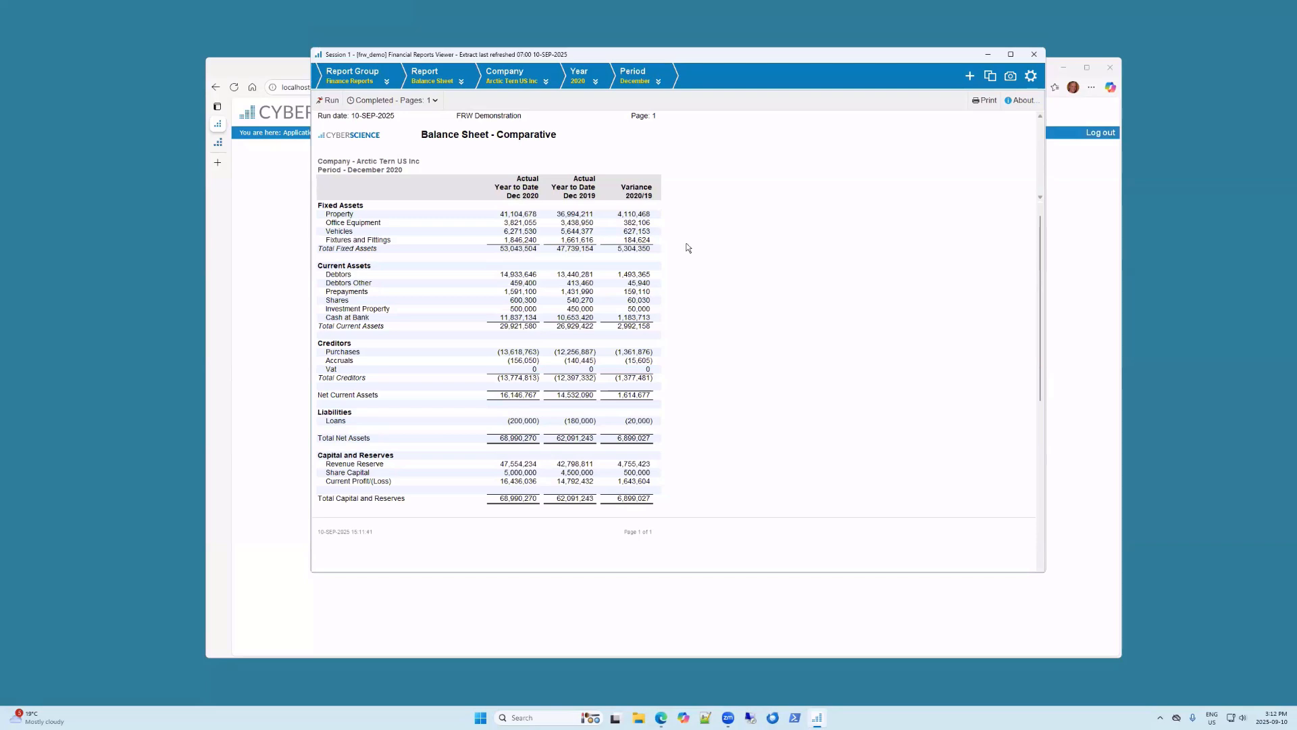
pyautogui.click(444, 81)
pyautogui.click(387, 81)
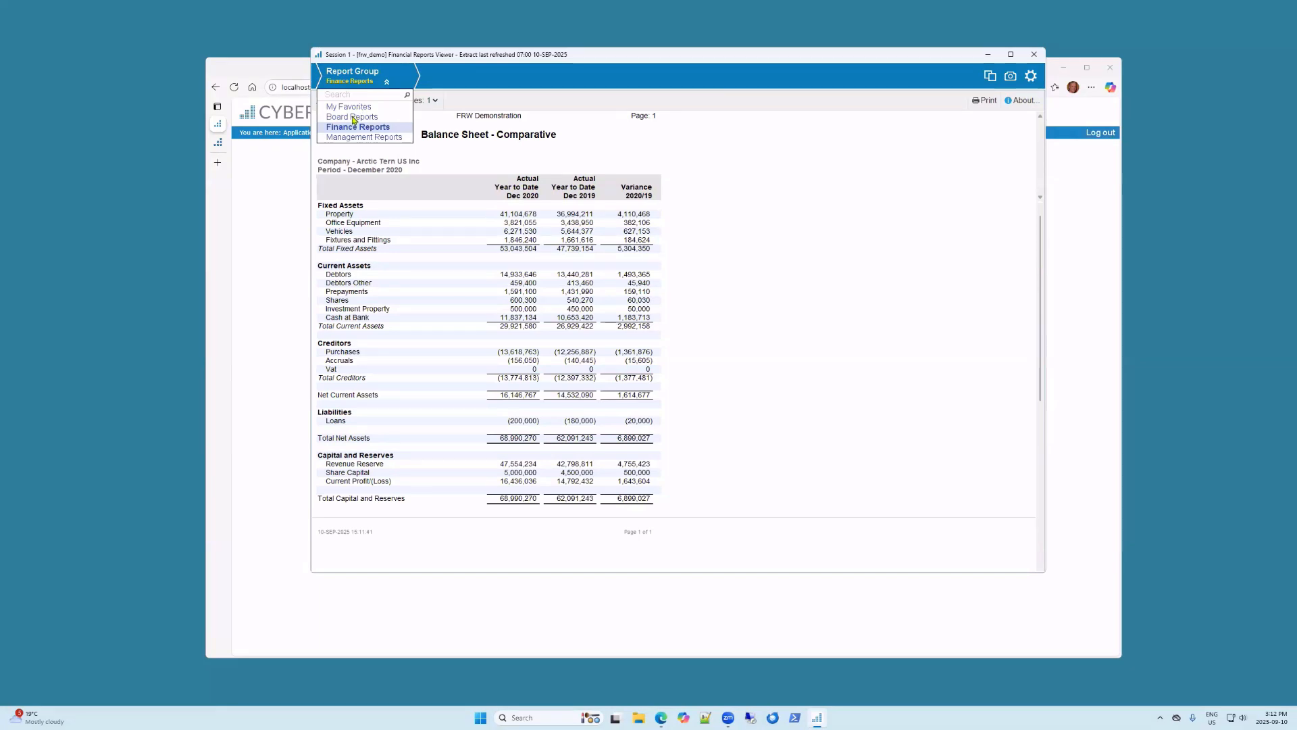
pyautogui.click(352, 118)
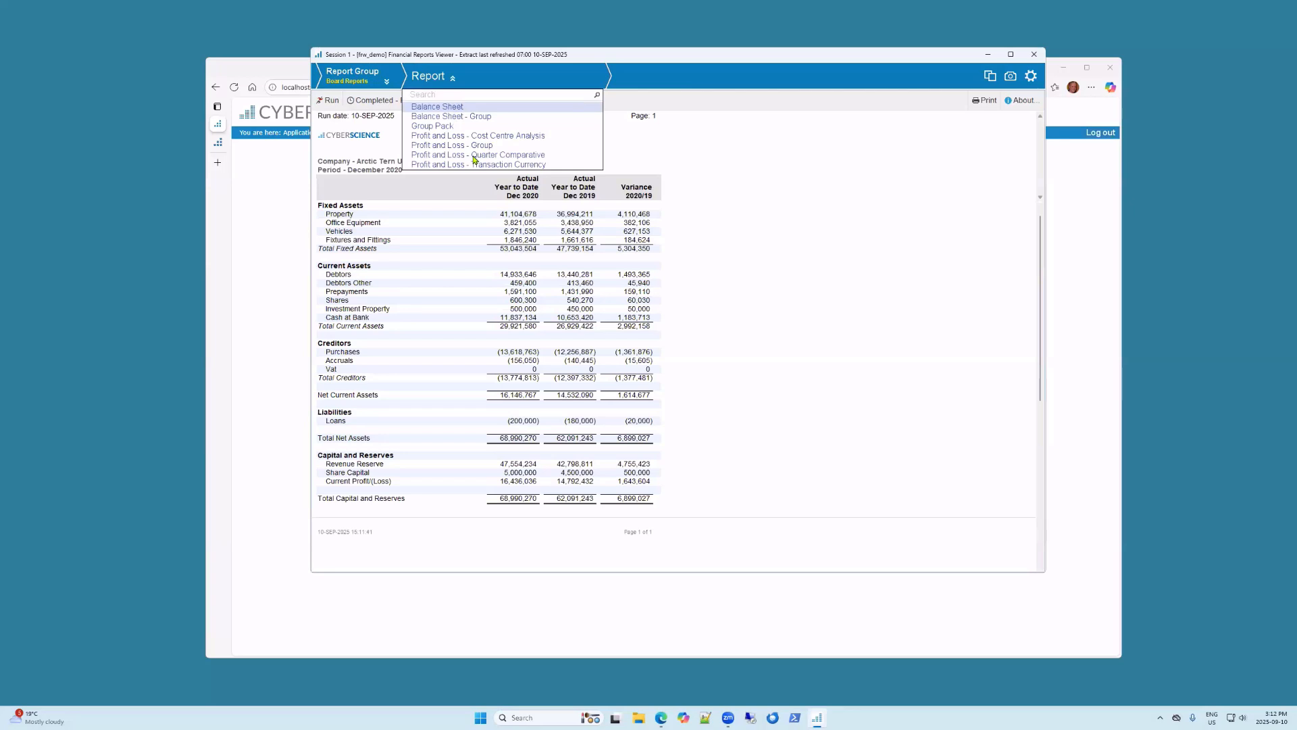
pyautogui.click(383, 82)
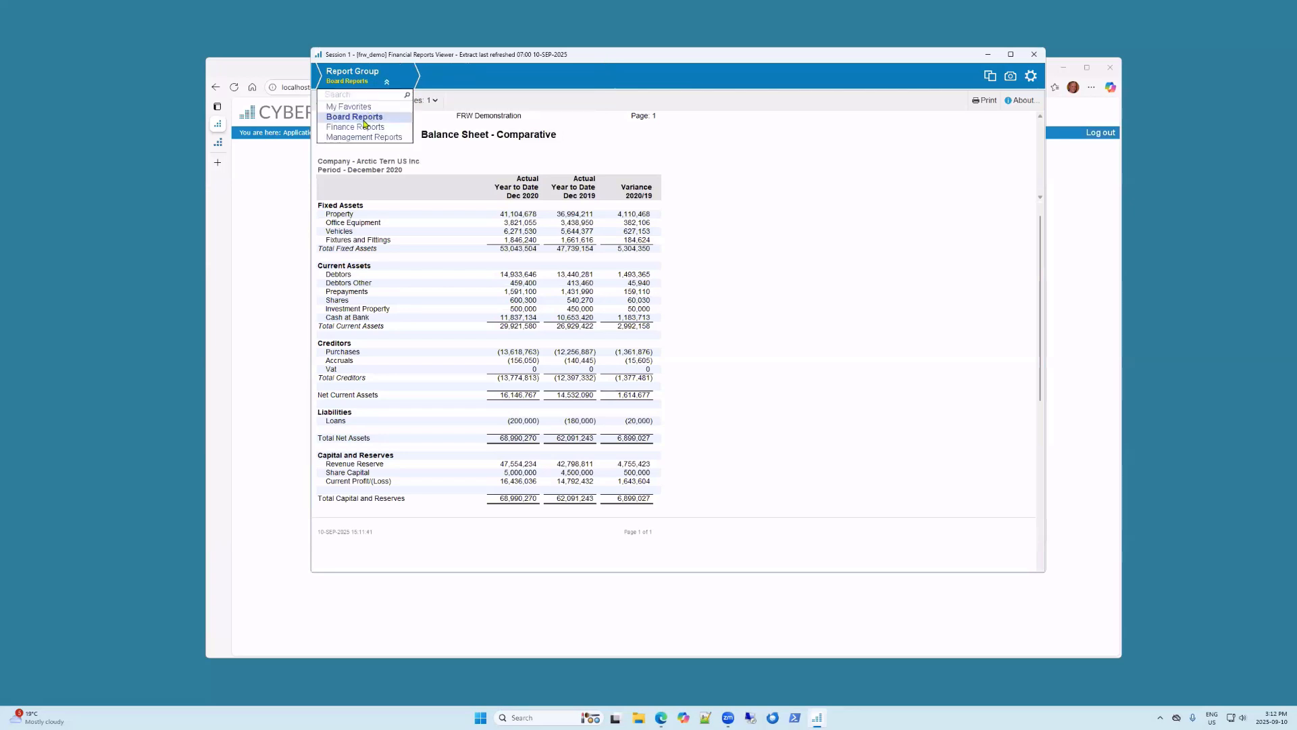
pyautogui.click(365, 127)
pyautogui.scroll(-3, 517, 202)
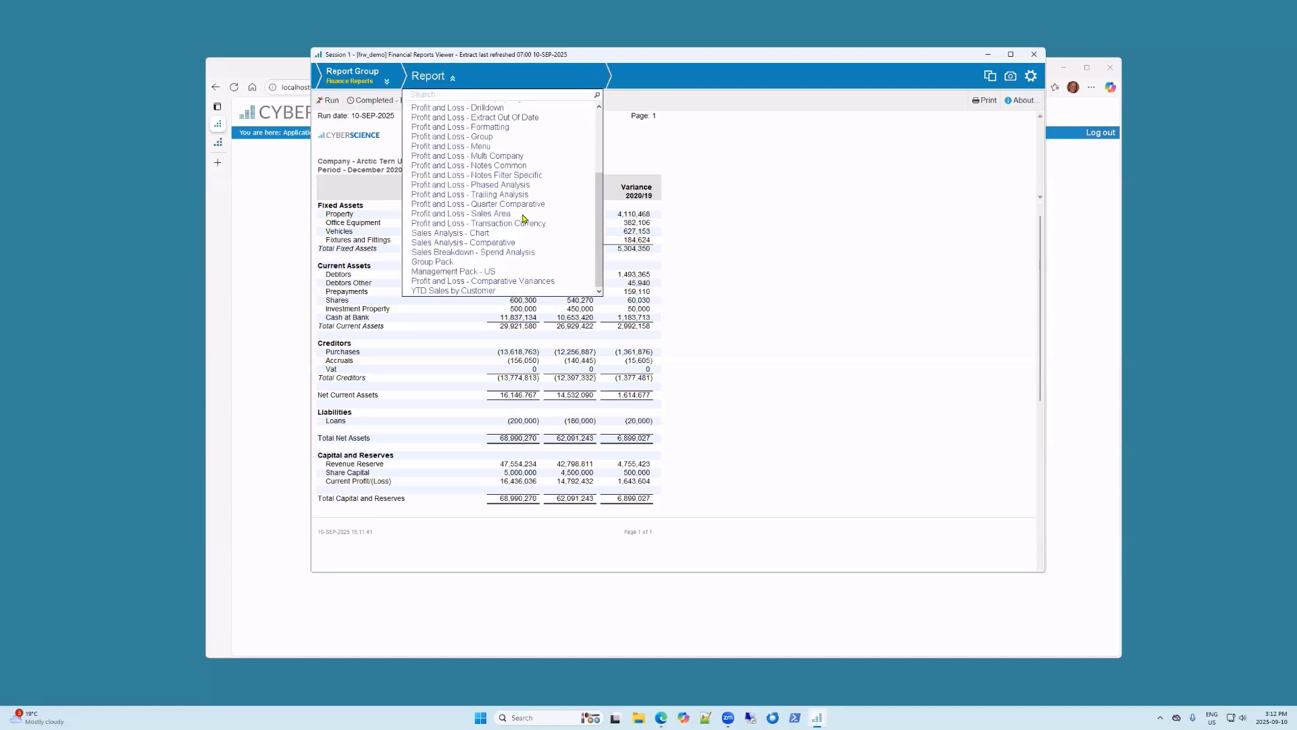
pyautogui.scroll(3, 523, 218)
pyautogui.click(386, 83)
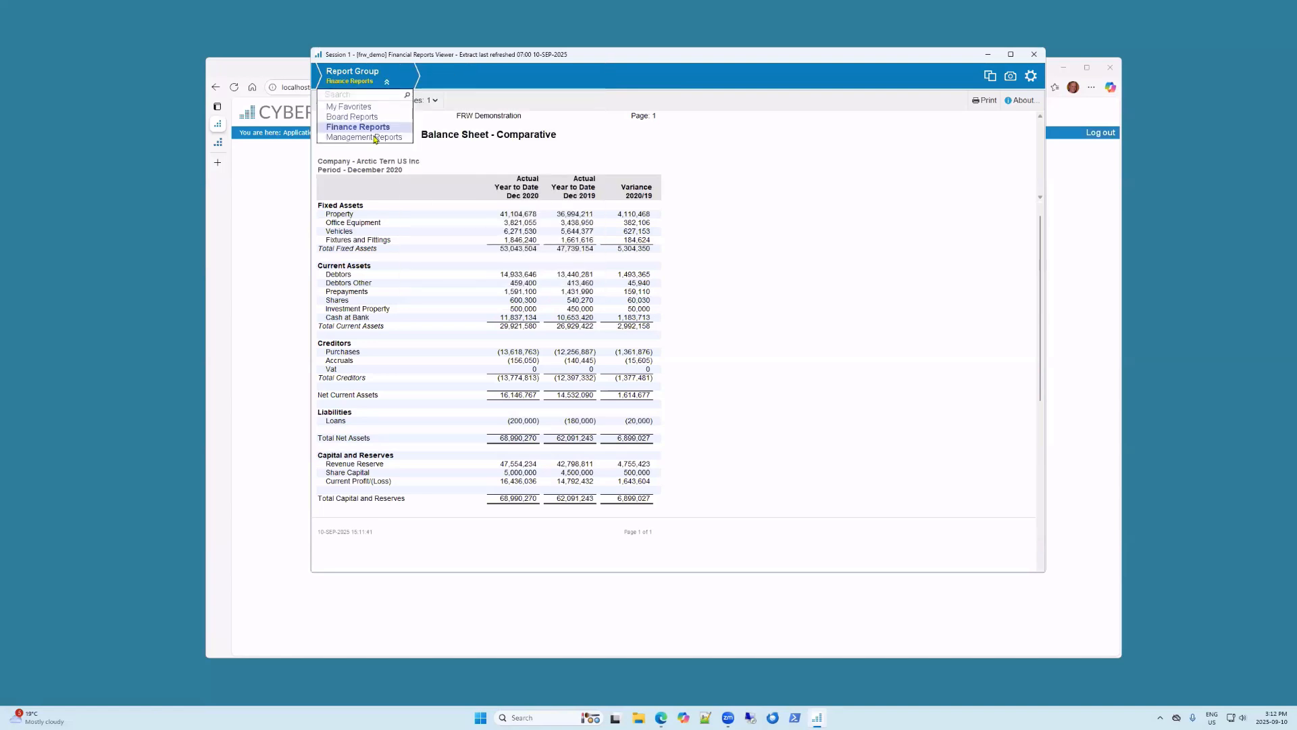
pyautogui.click(375, 137)
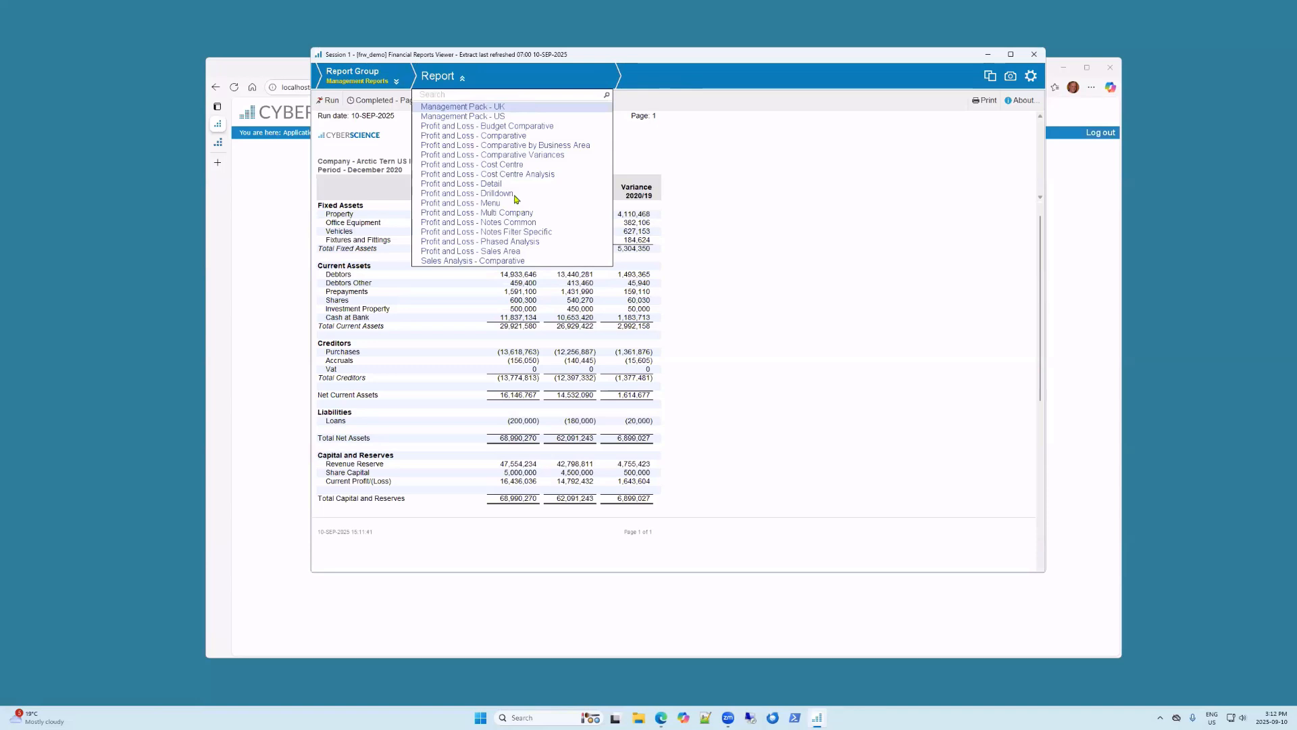
pyautogui.click(393, 82)
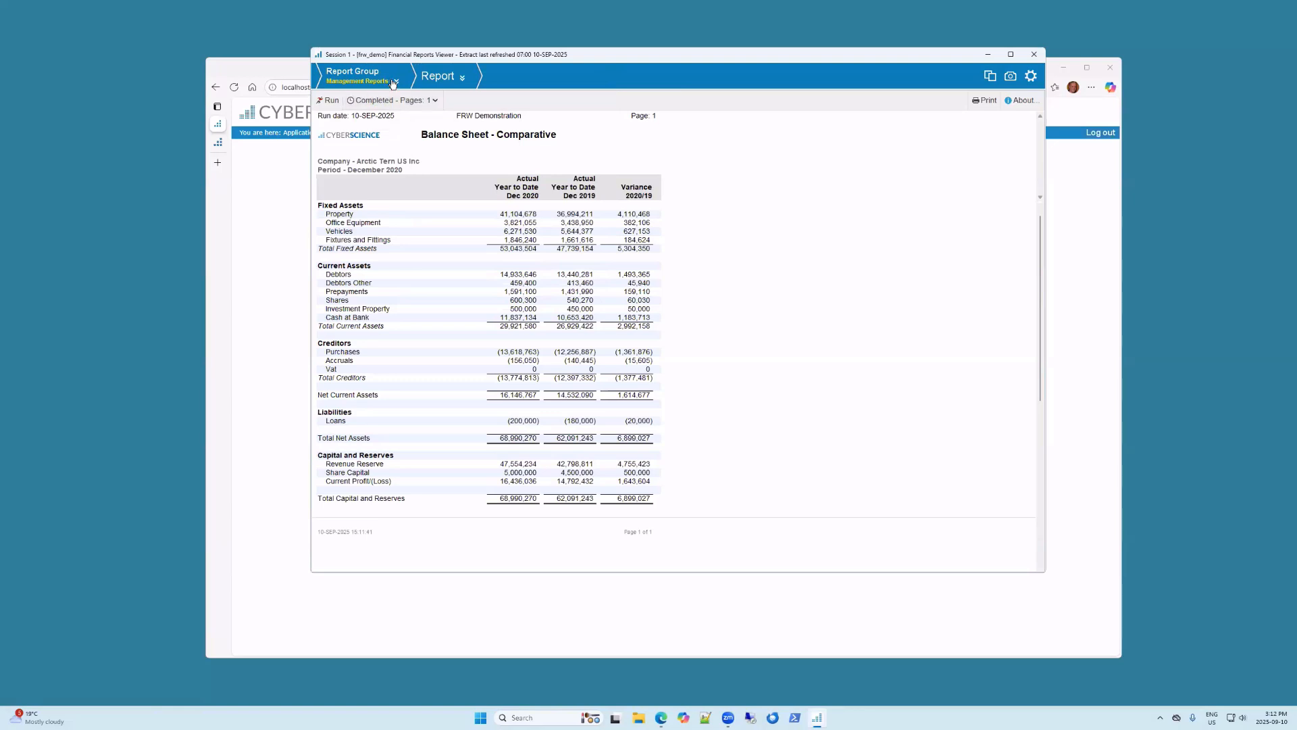
# Step: Run the Balance Sheet report from the Finance Reports group
pyautogui.click(393, 81)
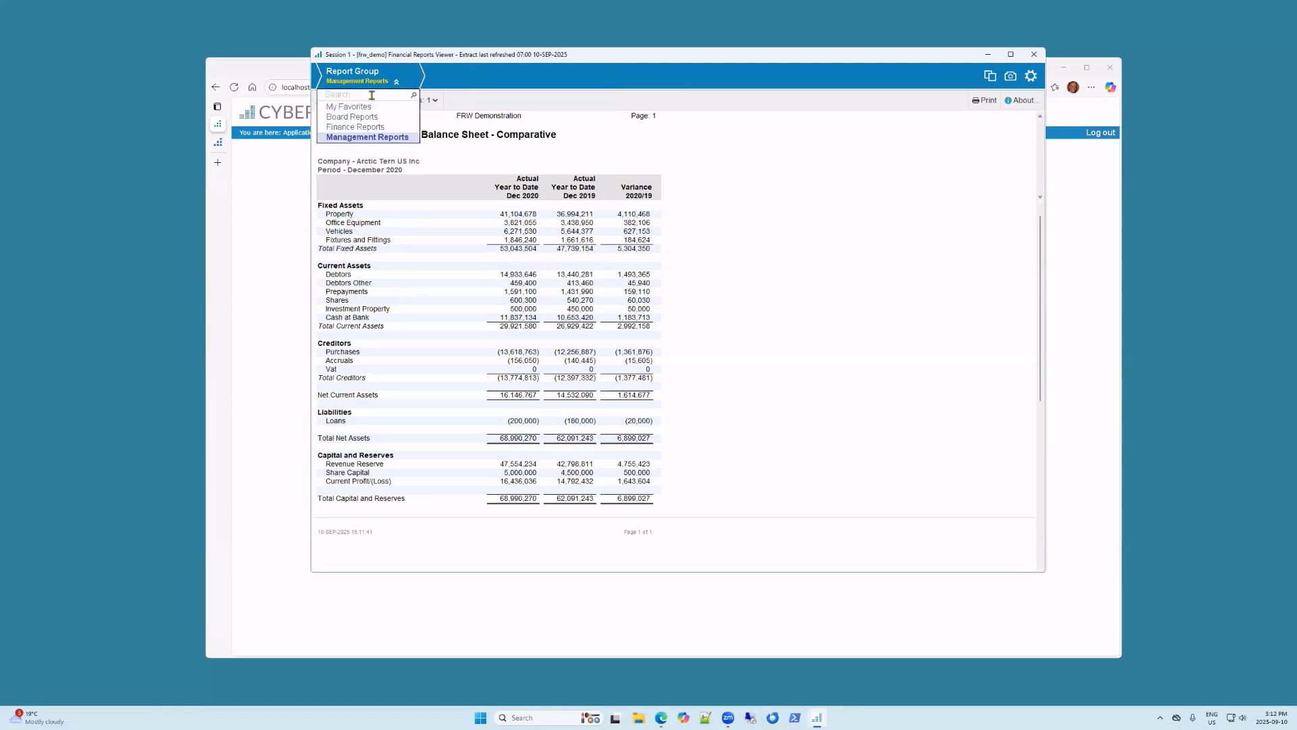
pyautogui.click(359, 128)
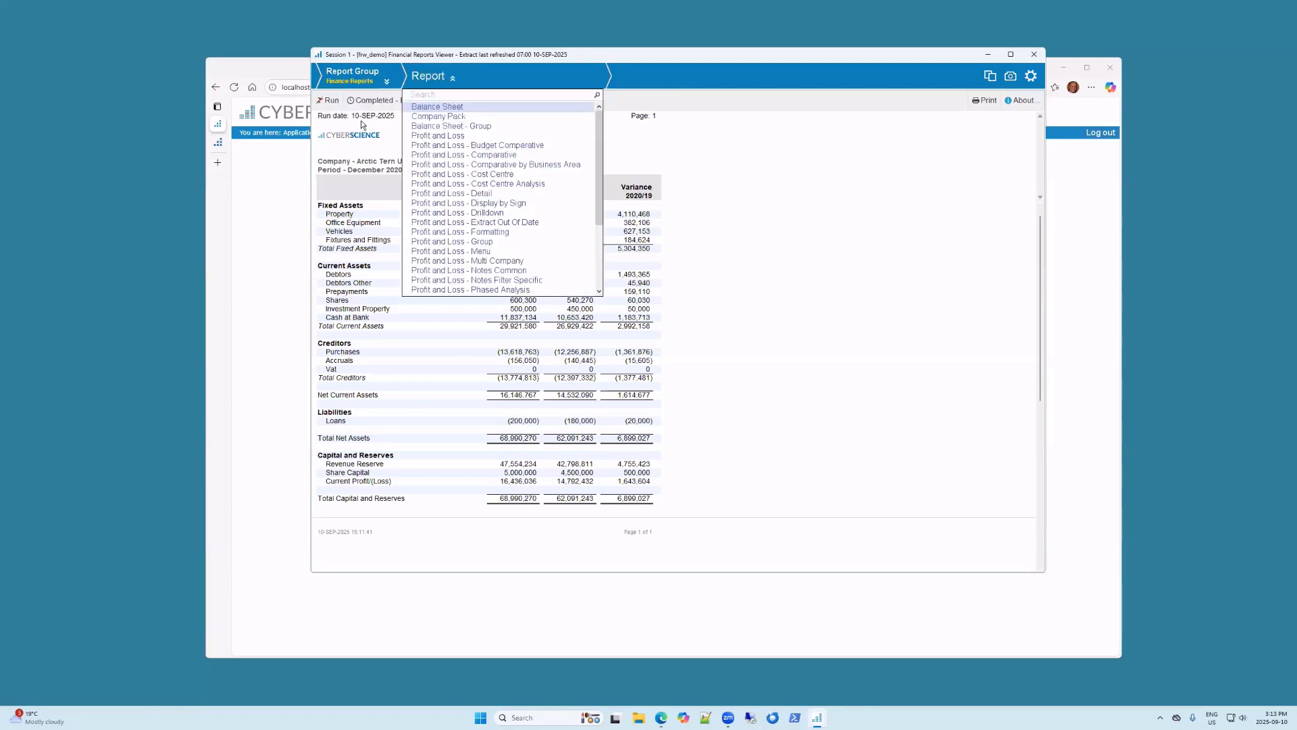
pyautogui.click(436, 108)
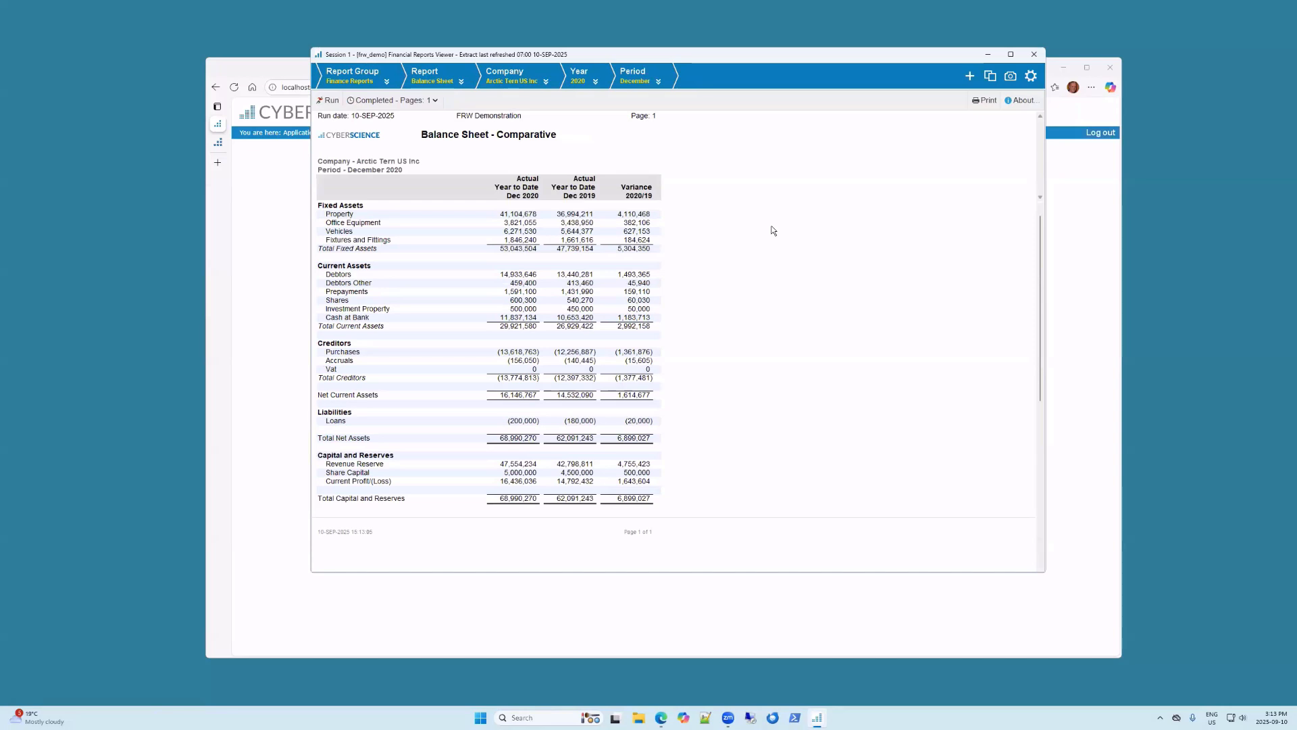
pyautogui.click(773, 231)
# Step: Switch the balance sheet's company to Arctic Tern UK Limited, then restore the default filter values
pyautogui.click(548, 83)
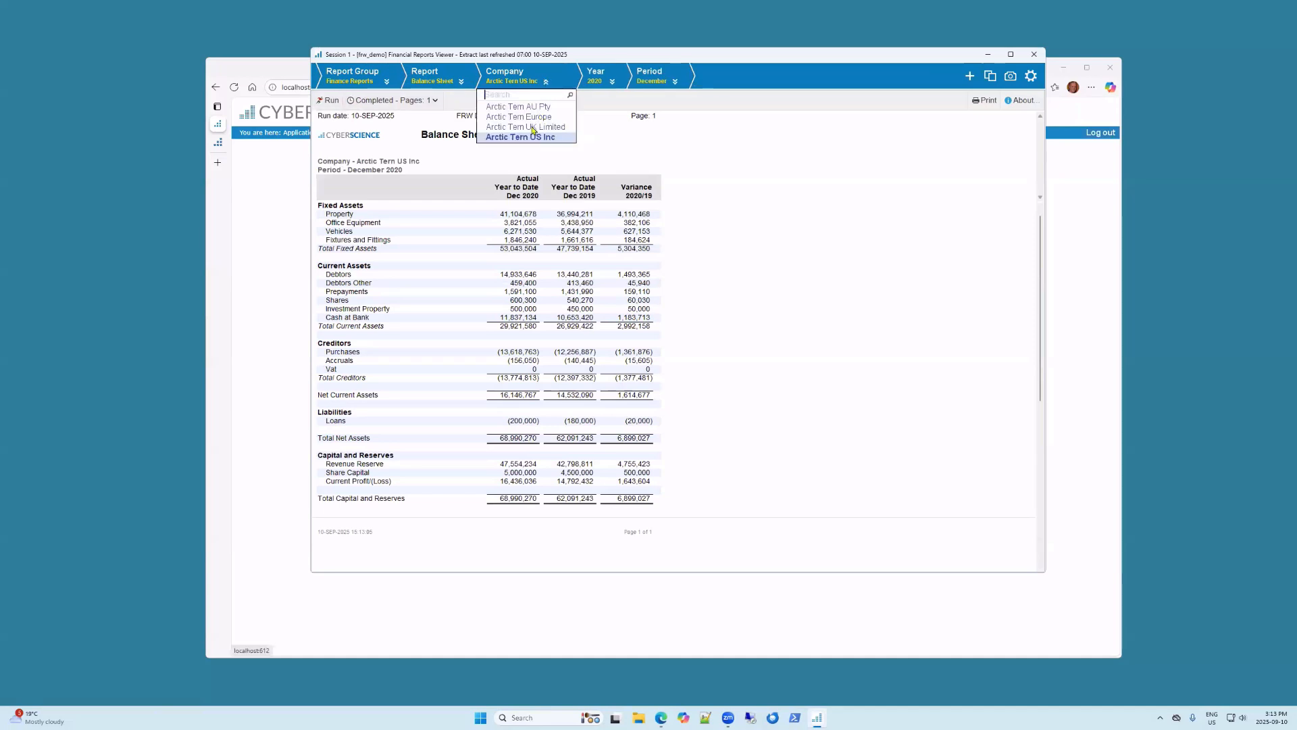
pyautogui.click(533, 127)
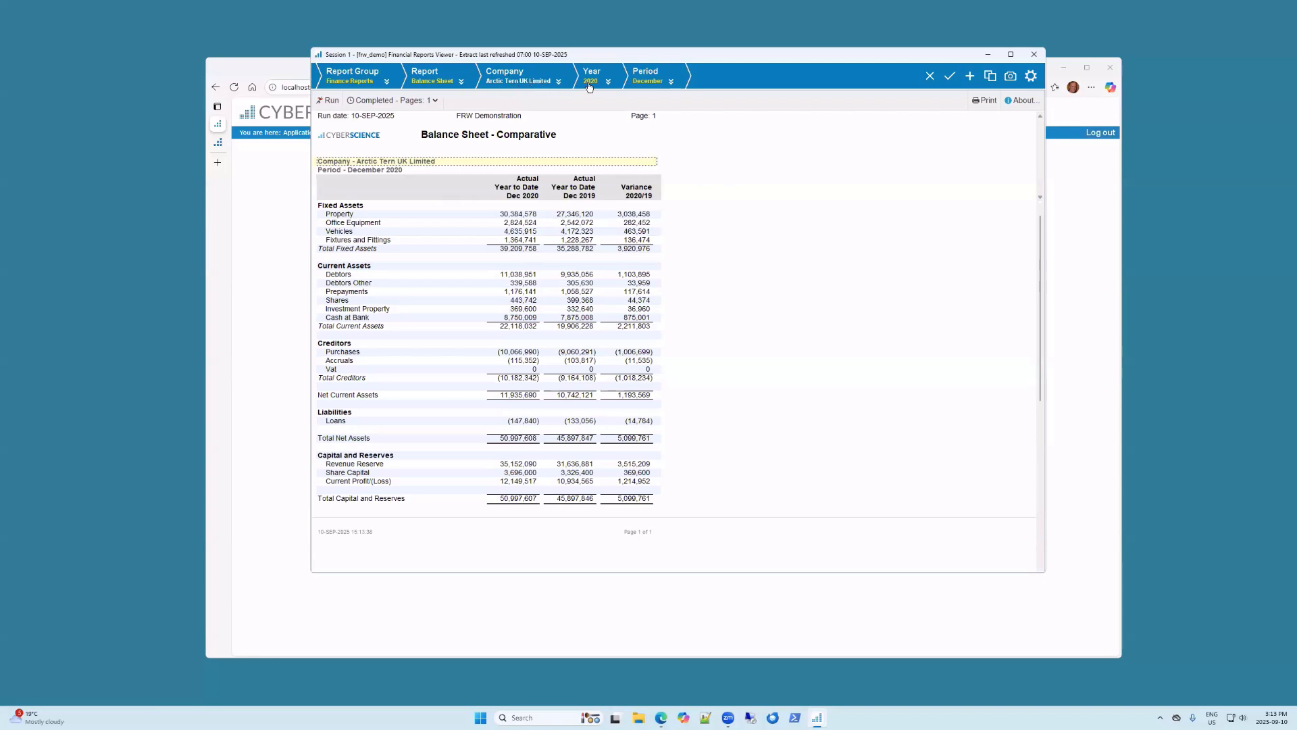
pyautogui.click(931, 77)
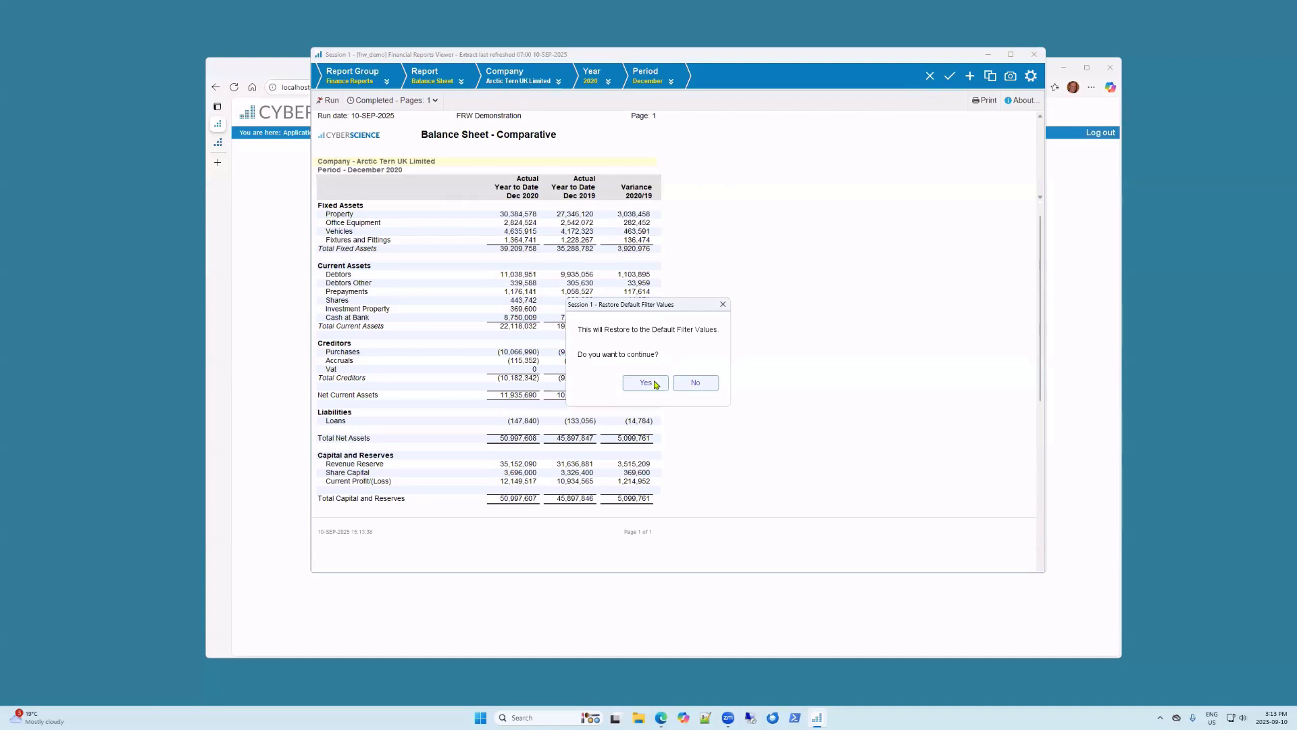
pyautogui.click(648, 383)
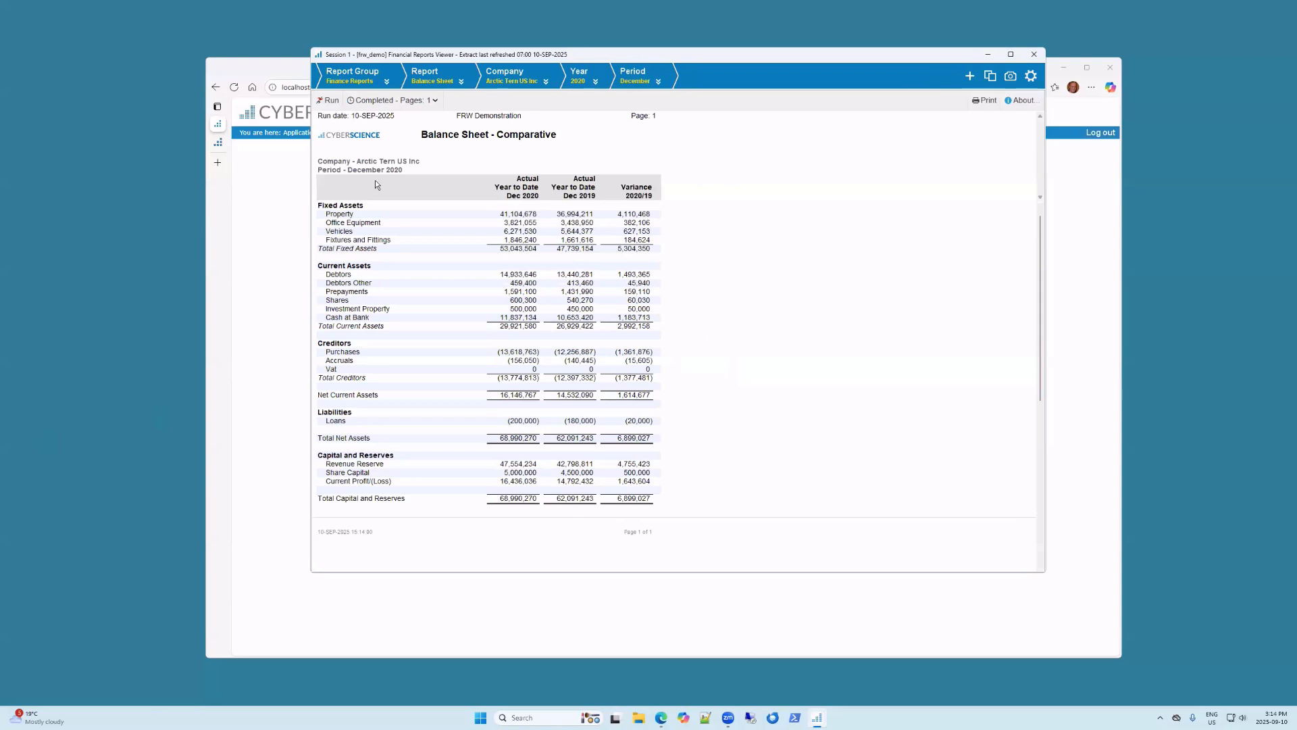
# Step: Run the Profit and Loss - Comparative report from the Finance Reports group
pyautogui.click(464, 82)
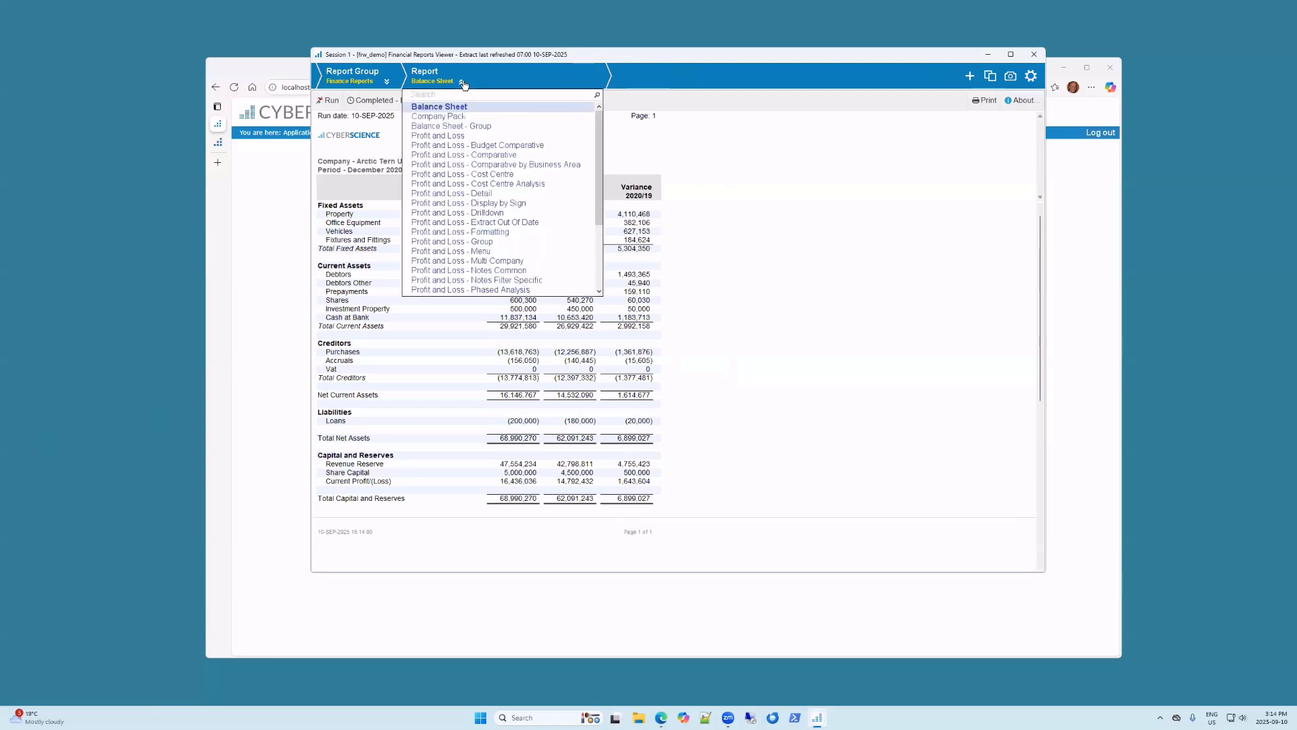
pyautogui.click(491, 156)
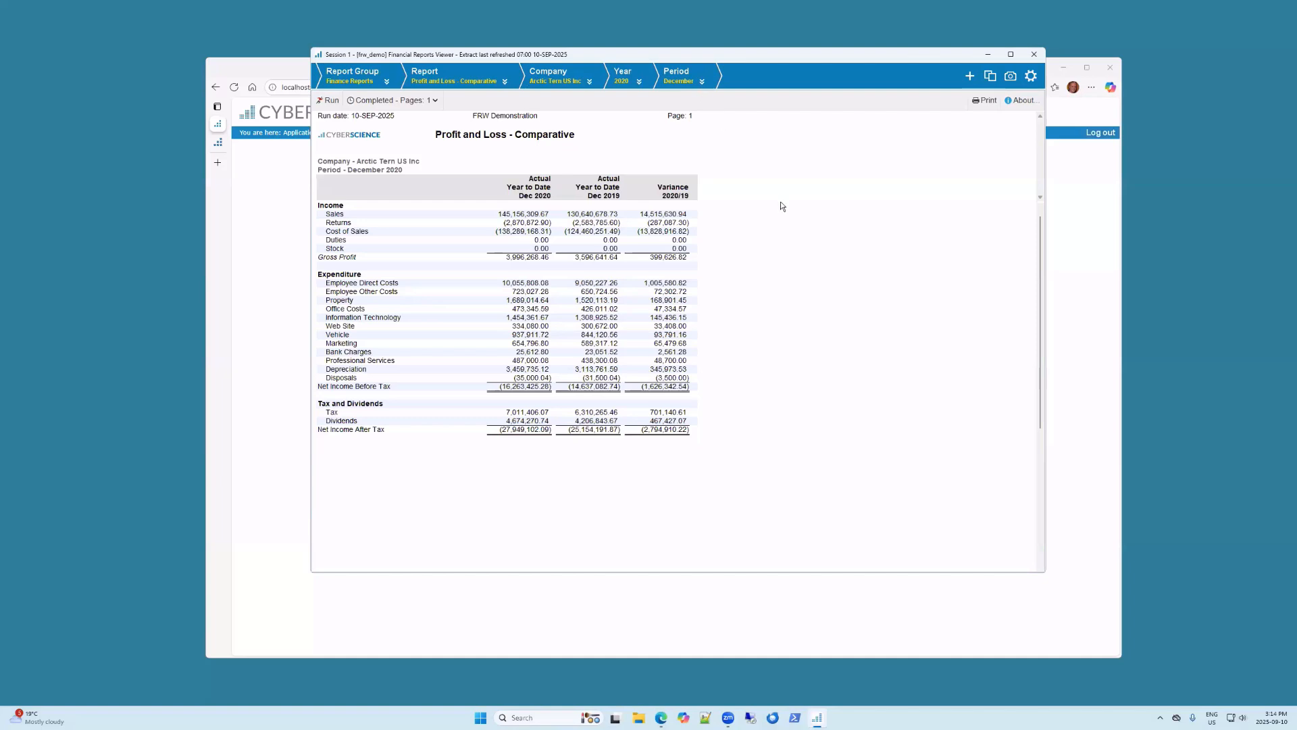
# Step: Set the comparative profit and loss report's period to November, then restore the default filter values
pyautogui.click(702, 82)
pyautogui.click(673, 206)
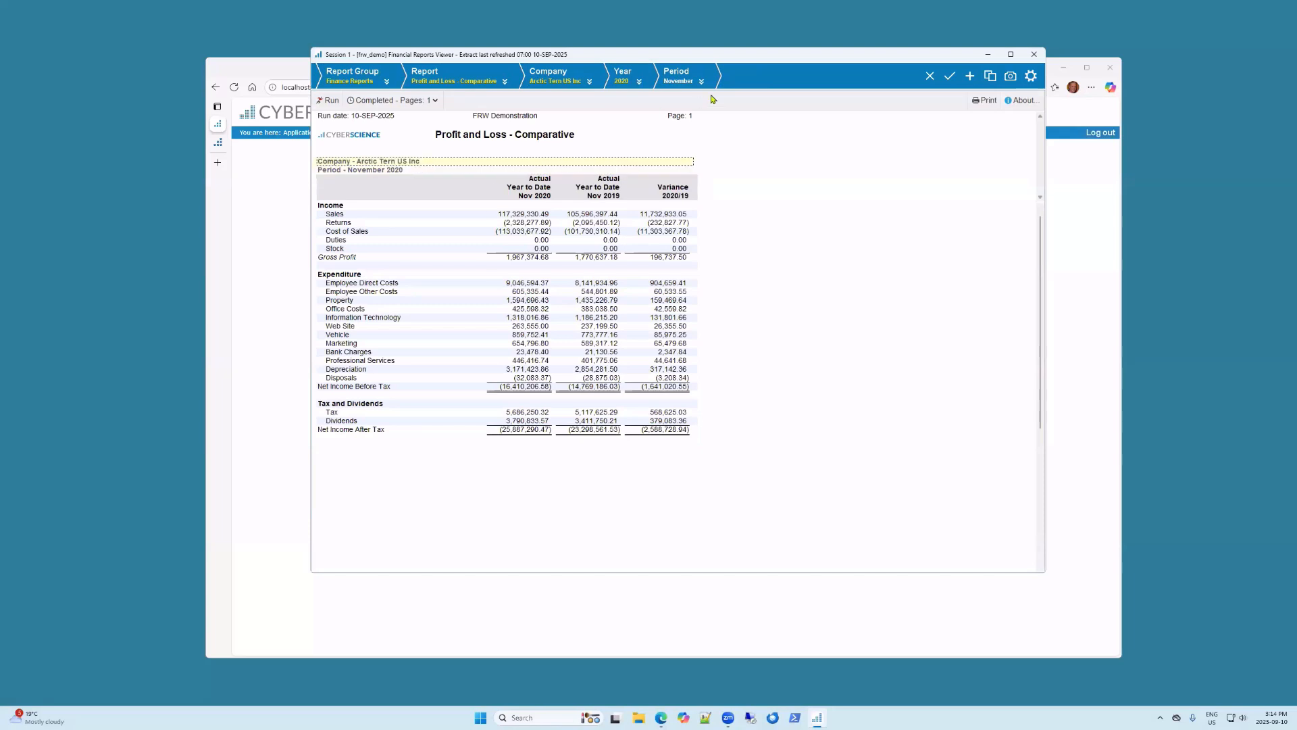
pyautogui.click(930, 78)
pyautogui.click(649, 383)
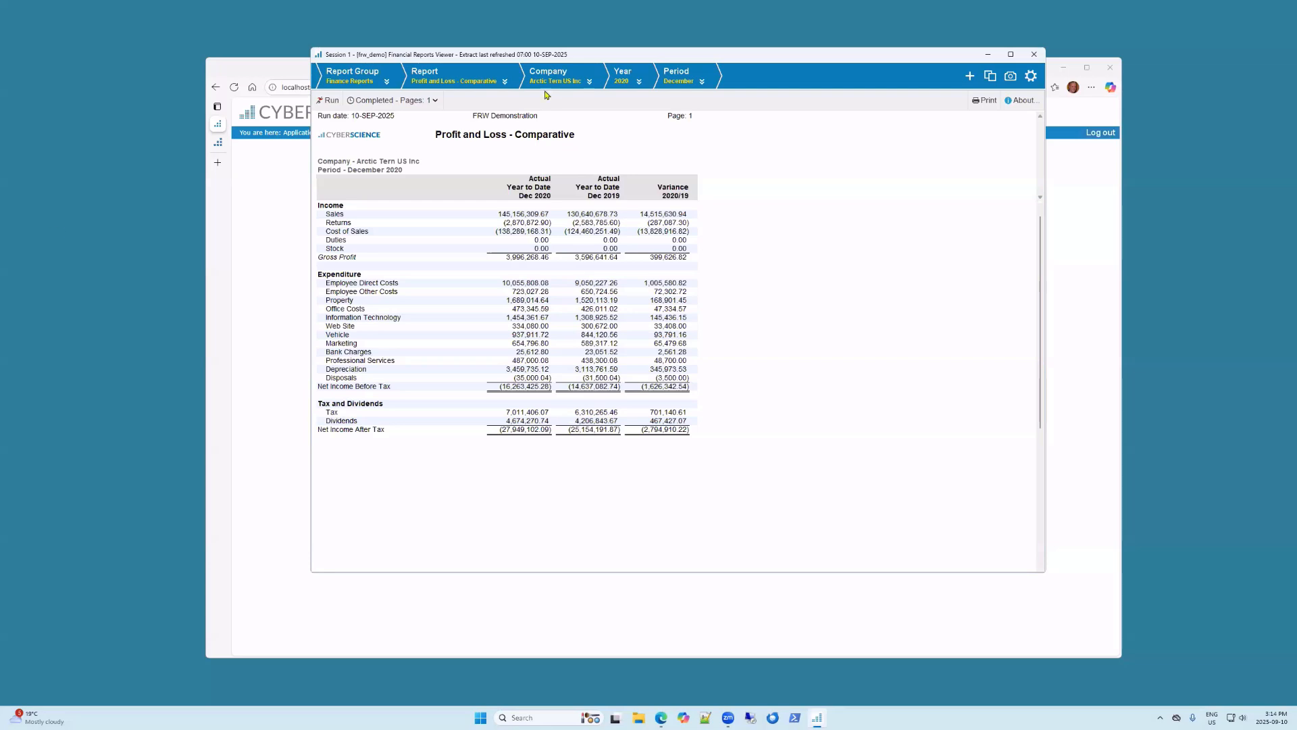
# Step: Search for "cost" across all report groups and run Profit and Loss - Cost Centre from Finance Reports
pyautogui.click(506, 82)
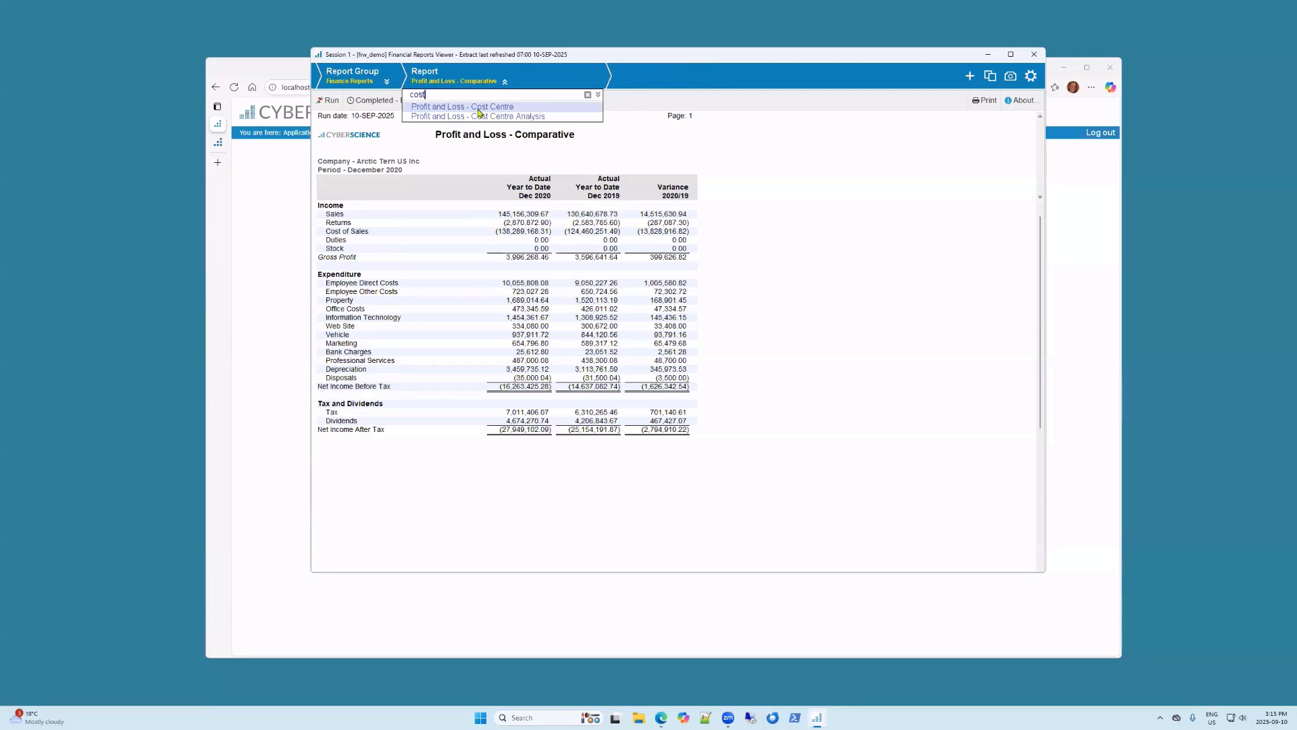
pyautogui.click(598, 96)
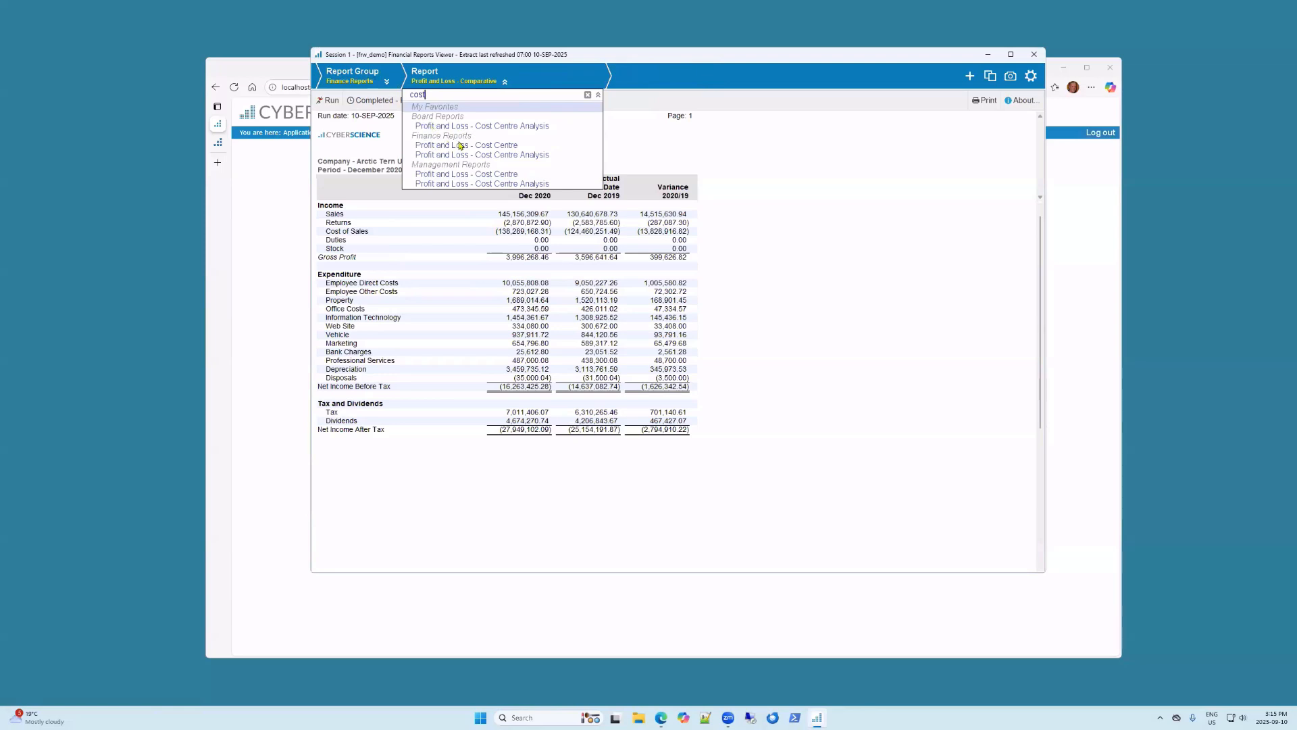
pyautogui.click(498, 145)
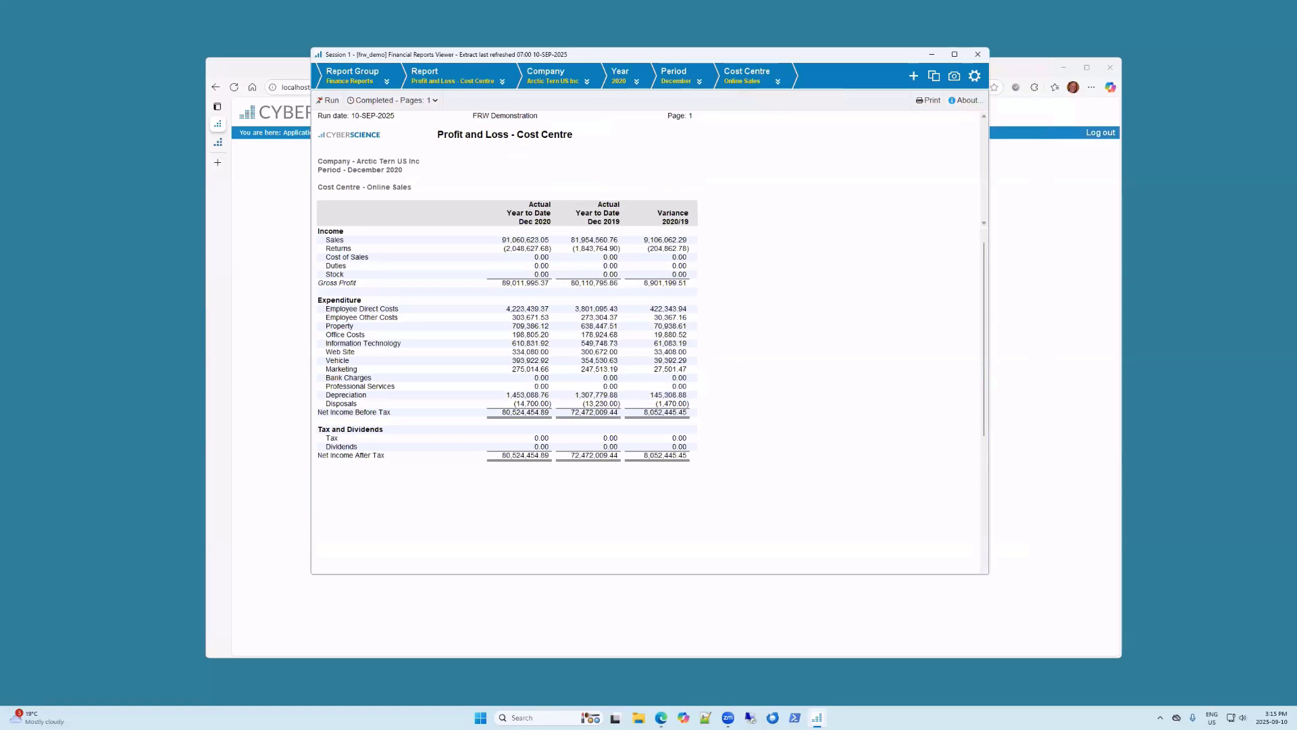
# Step: Filter the profit and loss report to the Telephone Sales cost centre and highlight its cost centre heading line
pyautogui.click(778, 82)
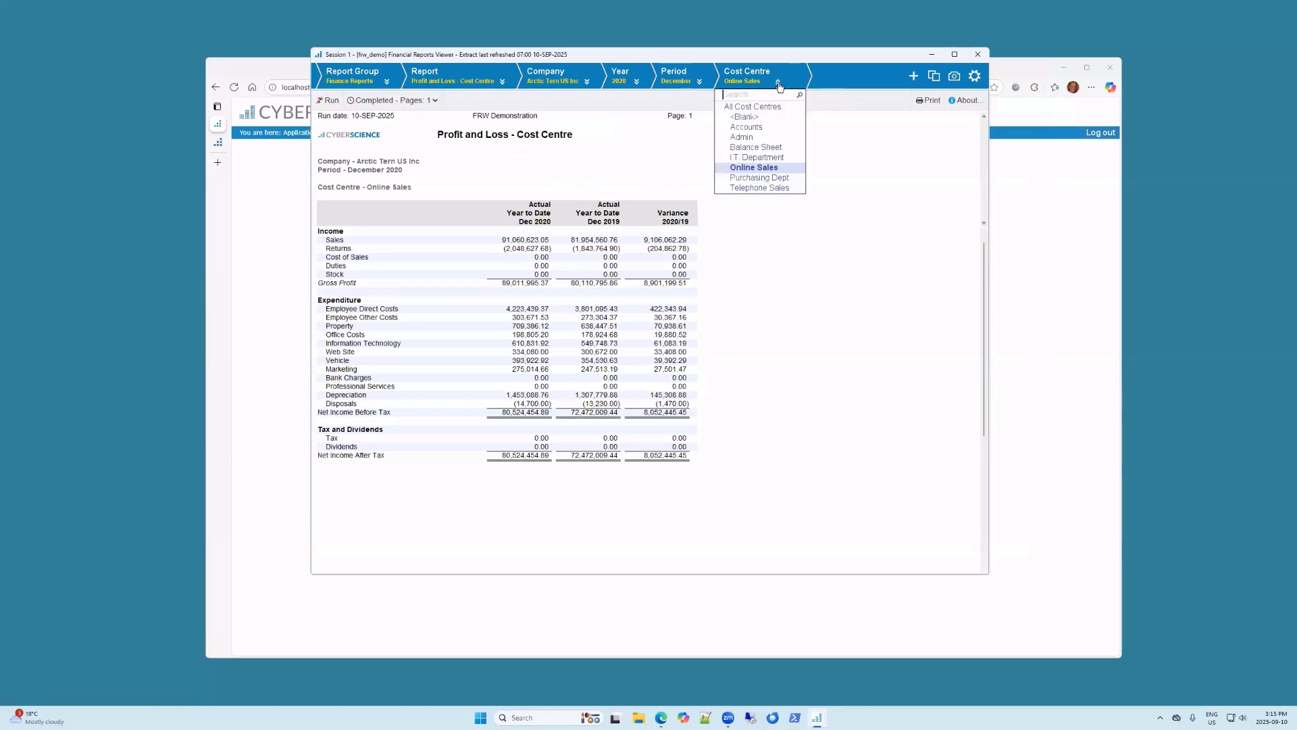
pyautogui.click(754, 188)
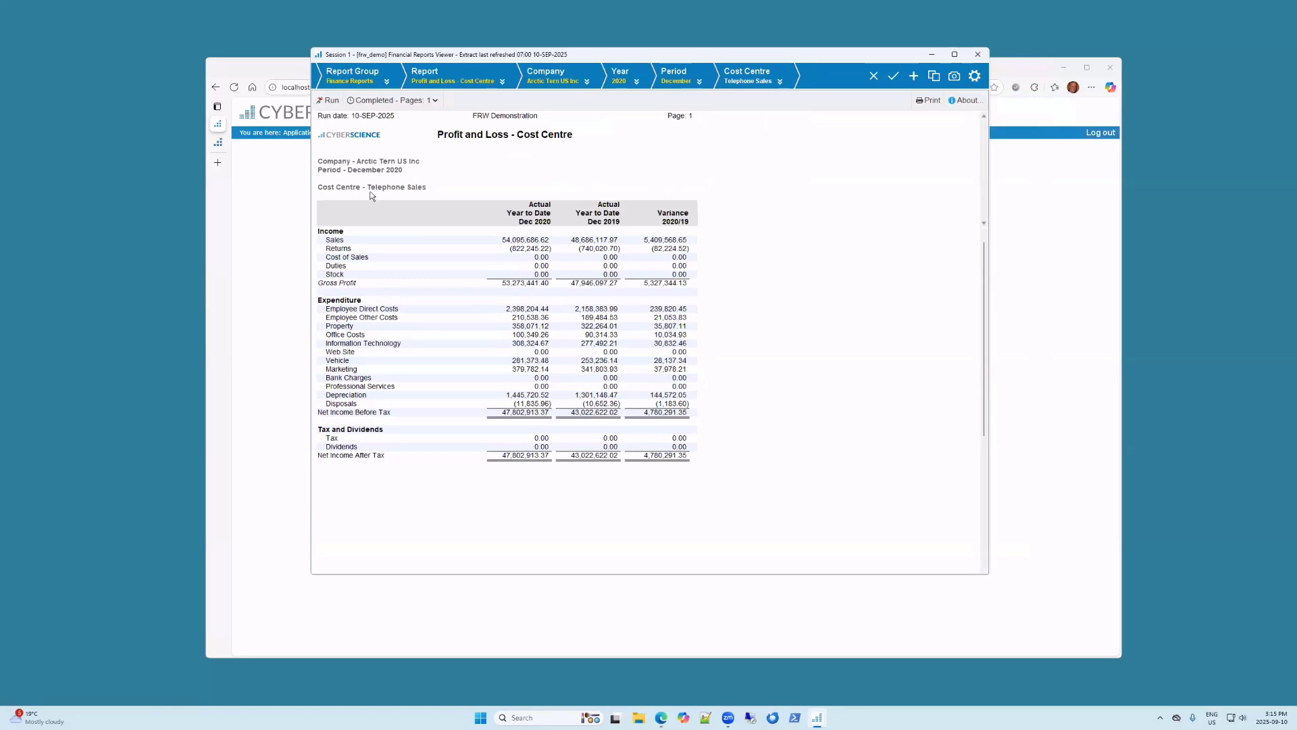
pyautogui.click(373, 189)
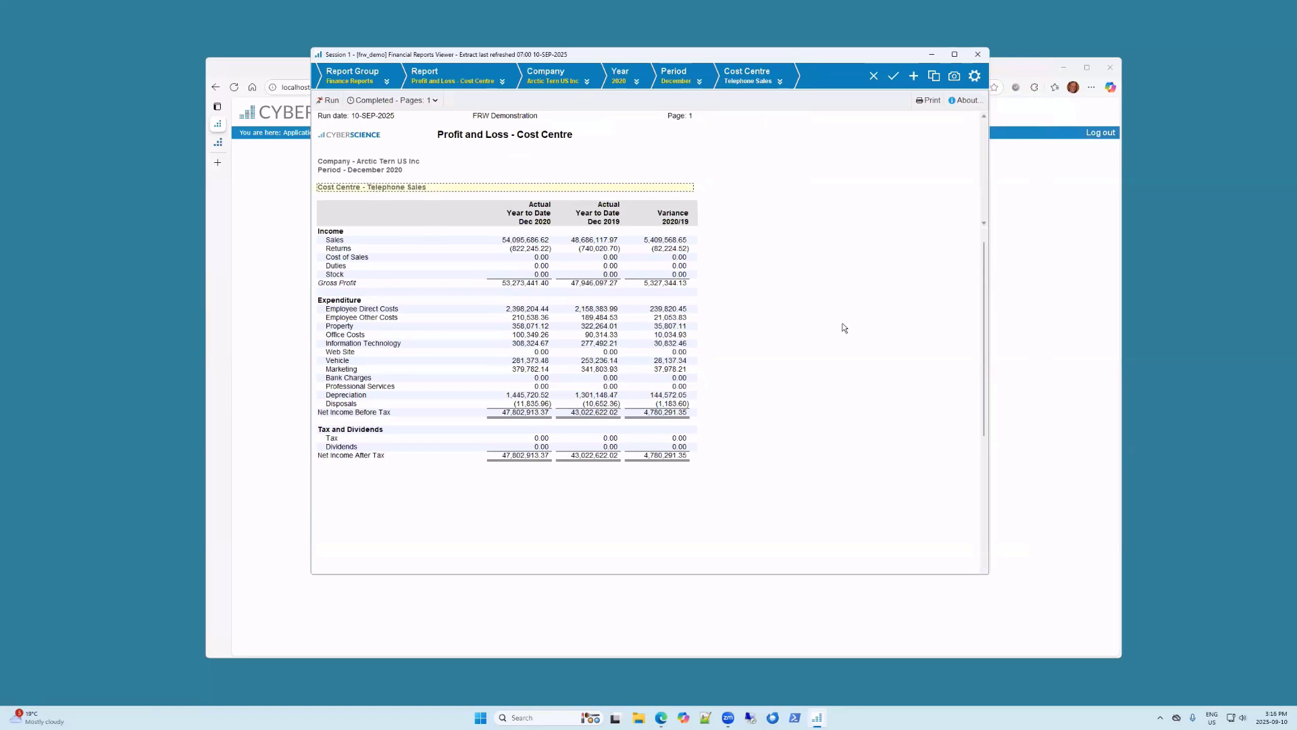
pyautogui.click(868, 363)
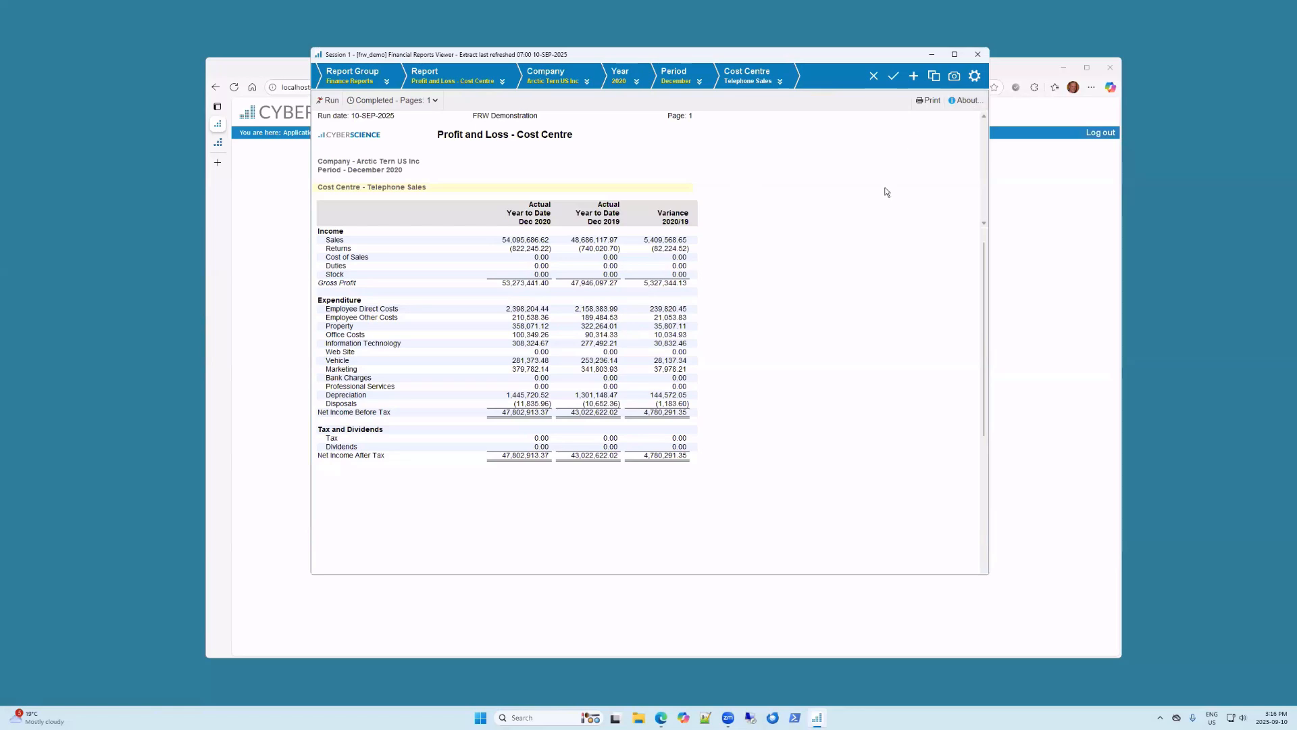
# Step: Save the filtered report to My Favorites under the name "Profit and Loss - Tele sales"
pyautogui.click(914, 77)
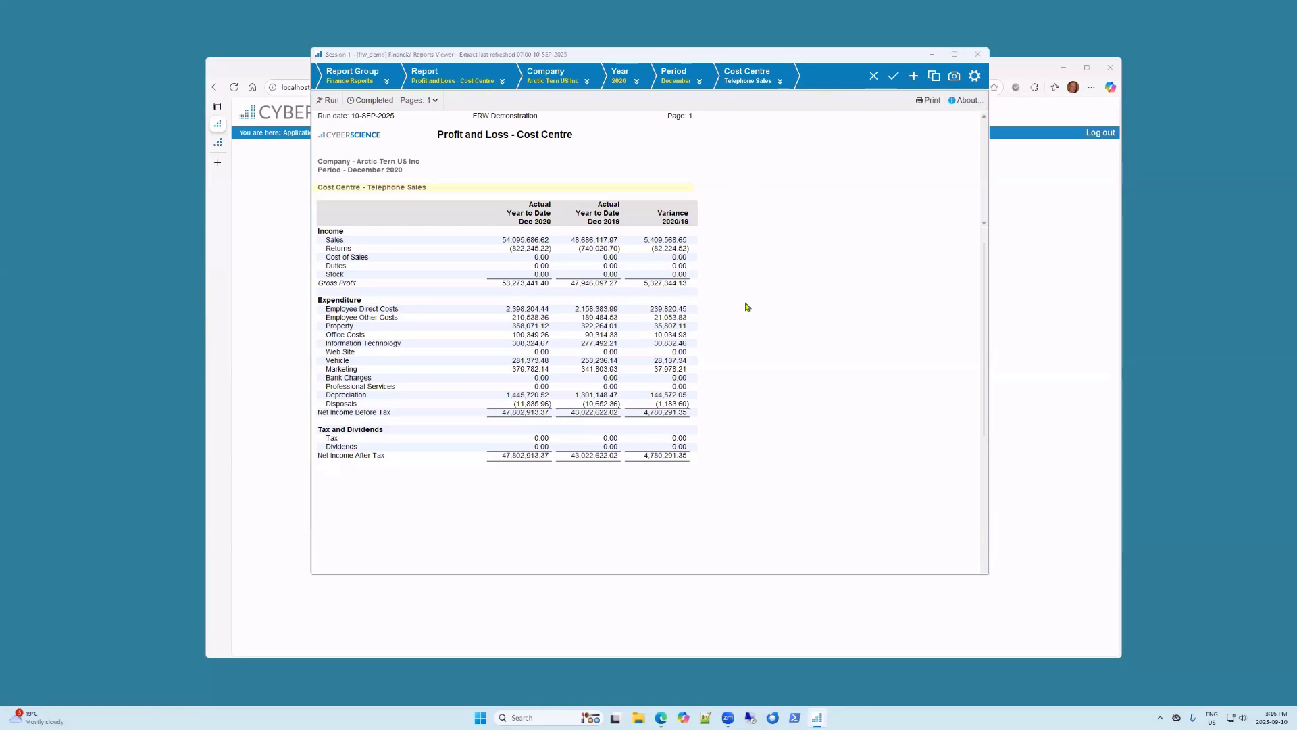
pyautogui.moveTo(672, 361); pyautogui.dragTo(623, 362)
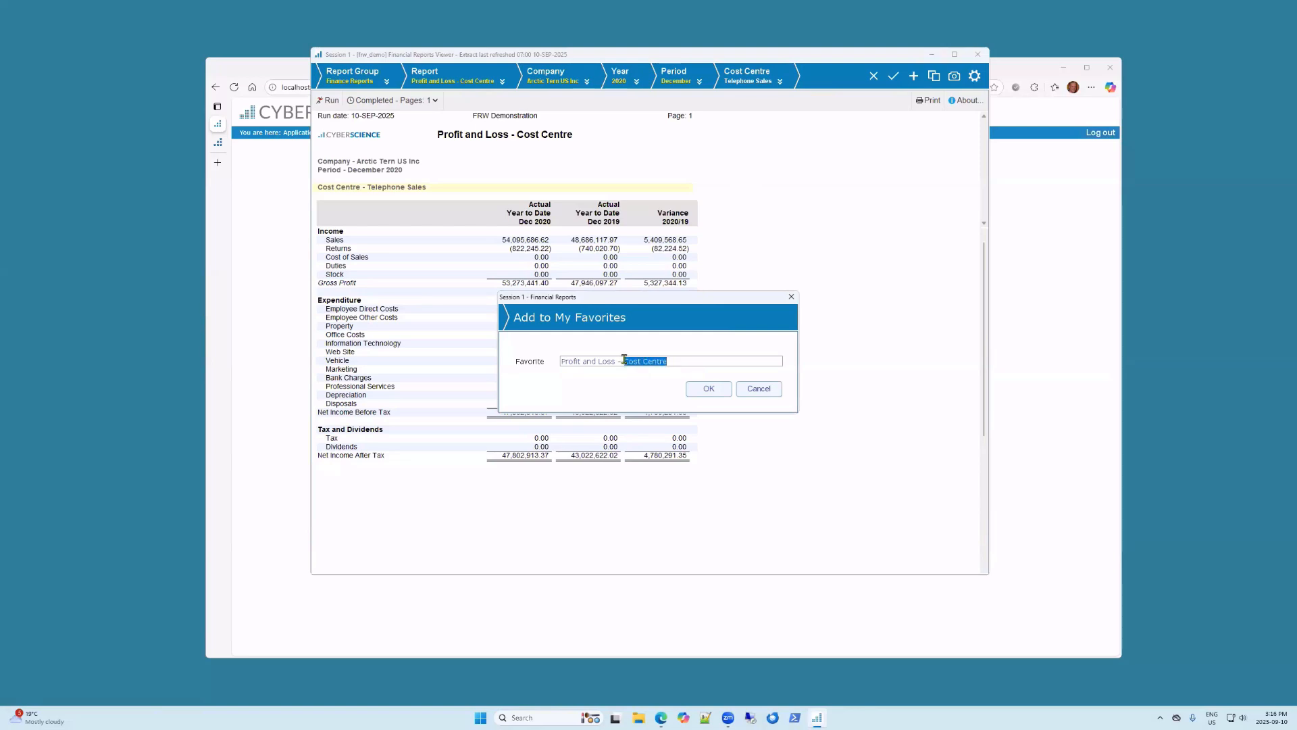
pyautogui.write('Tele sales')
pyautogui.click(708, 388)
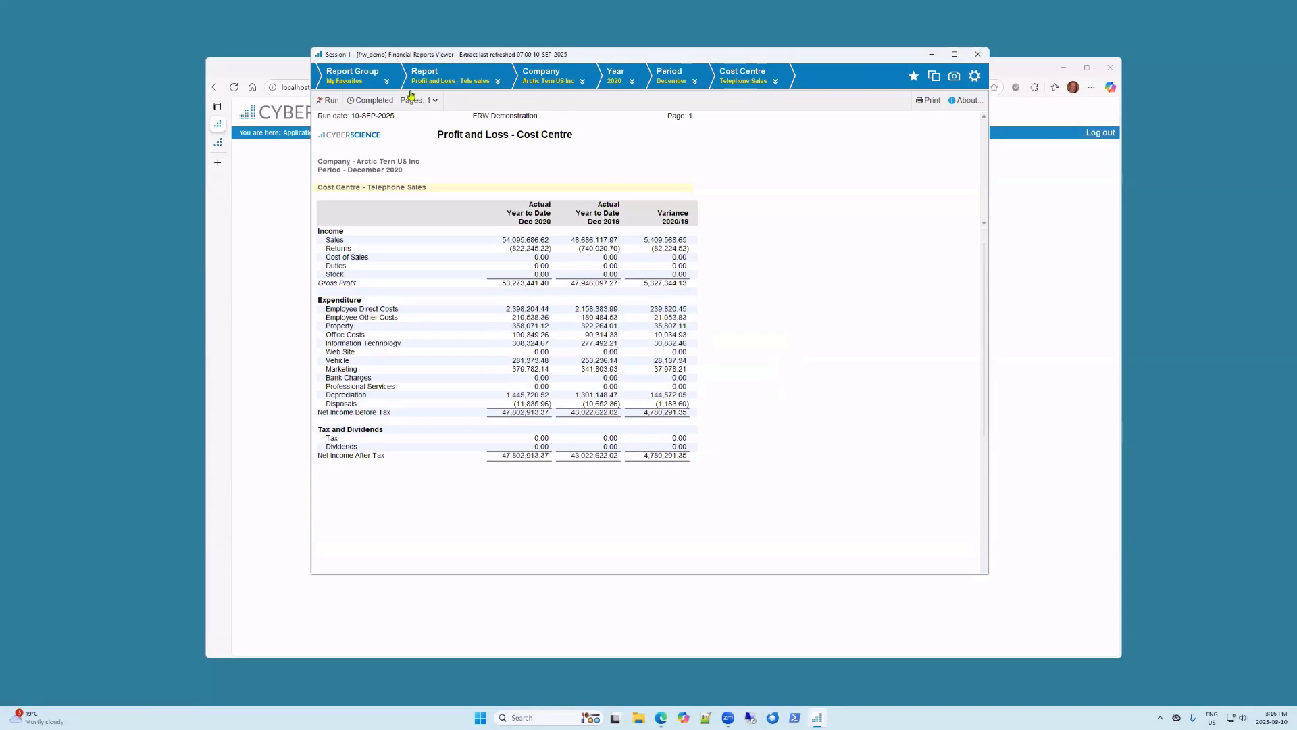
# Step: Check the My Favorites report list for the saved Profit and Loss - Tele sales report
pyautogui.click(382, 82)
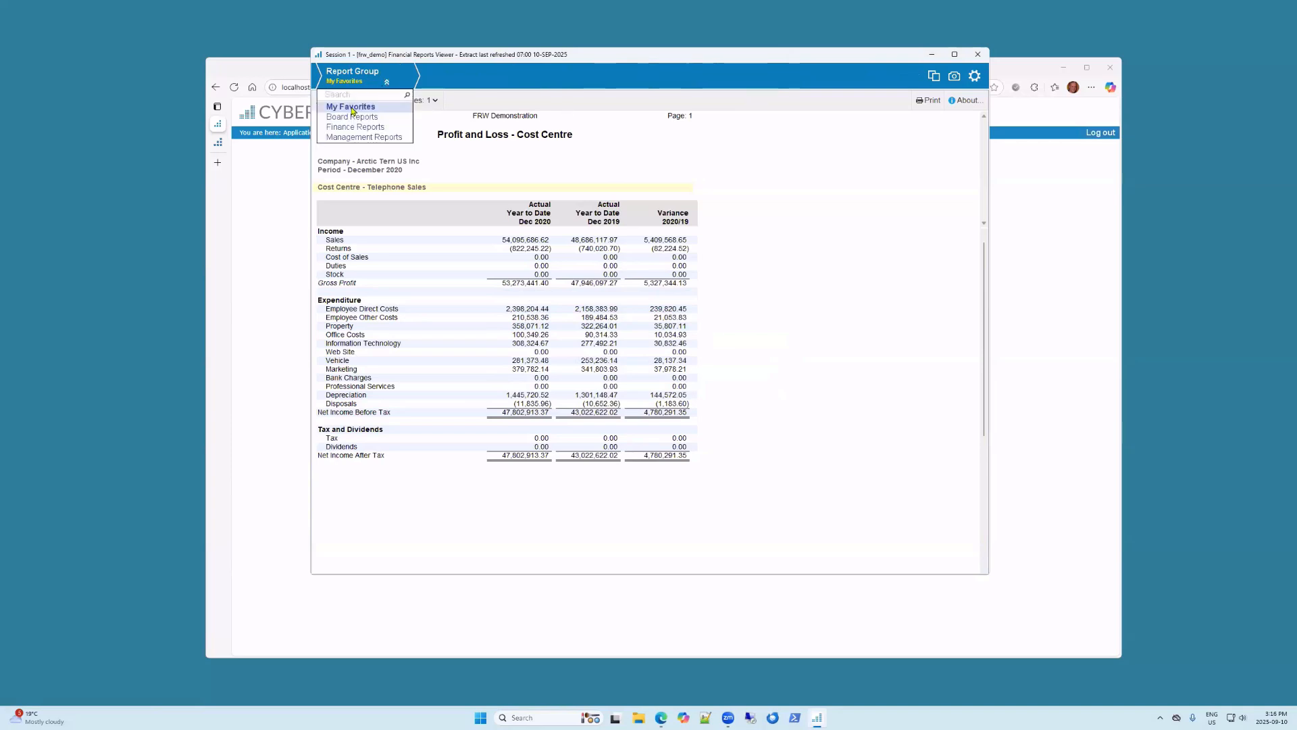
pyautogui.click(353, 108)
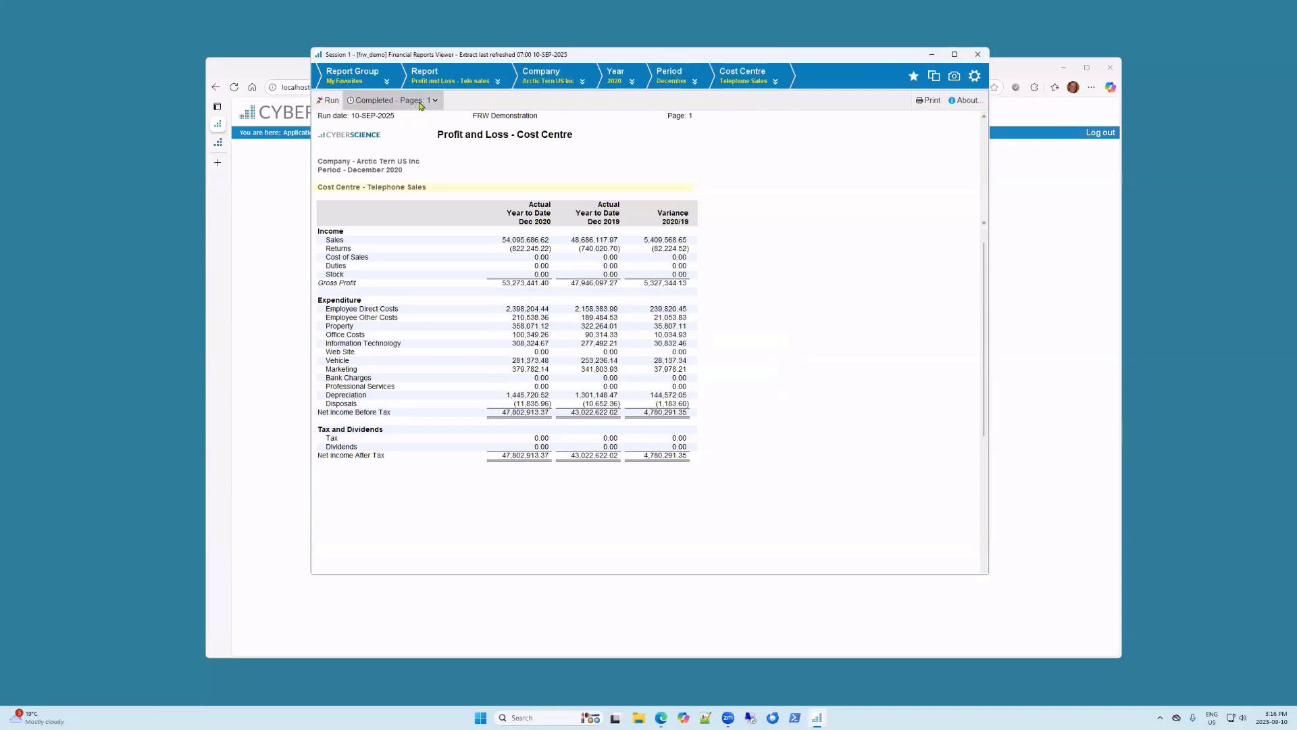
pyautogui.click(497, 84)
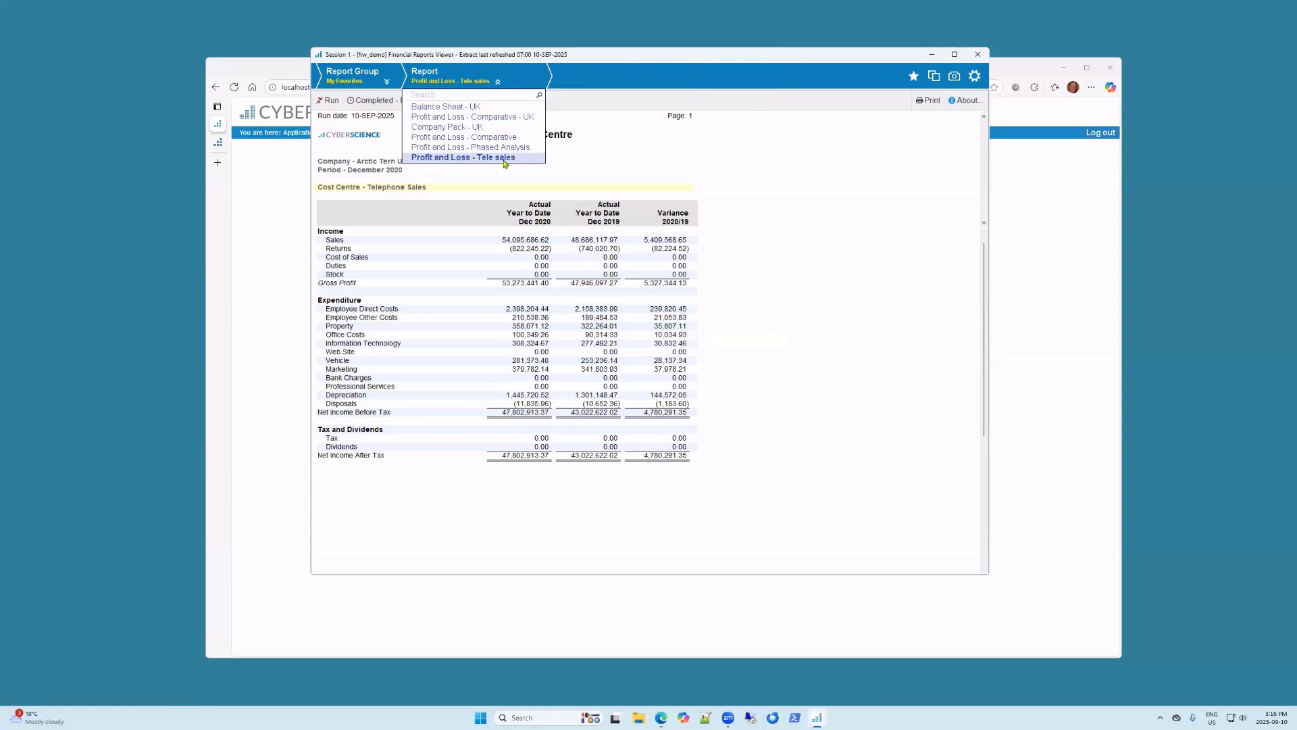
pyautogui.click(852, 124)
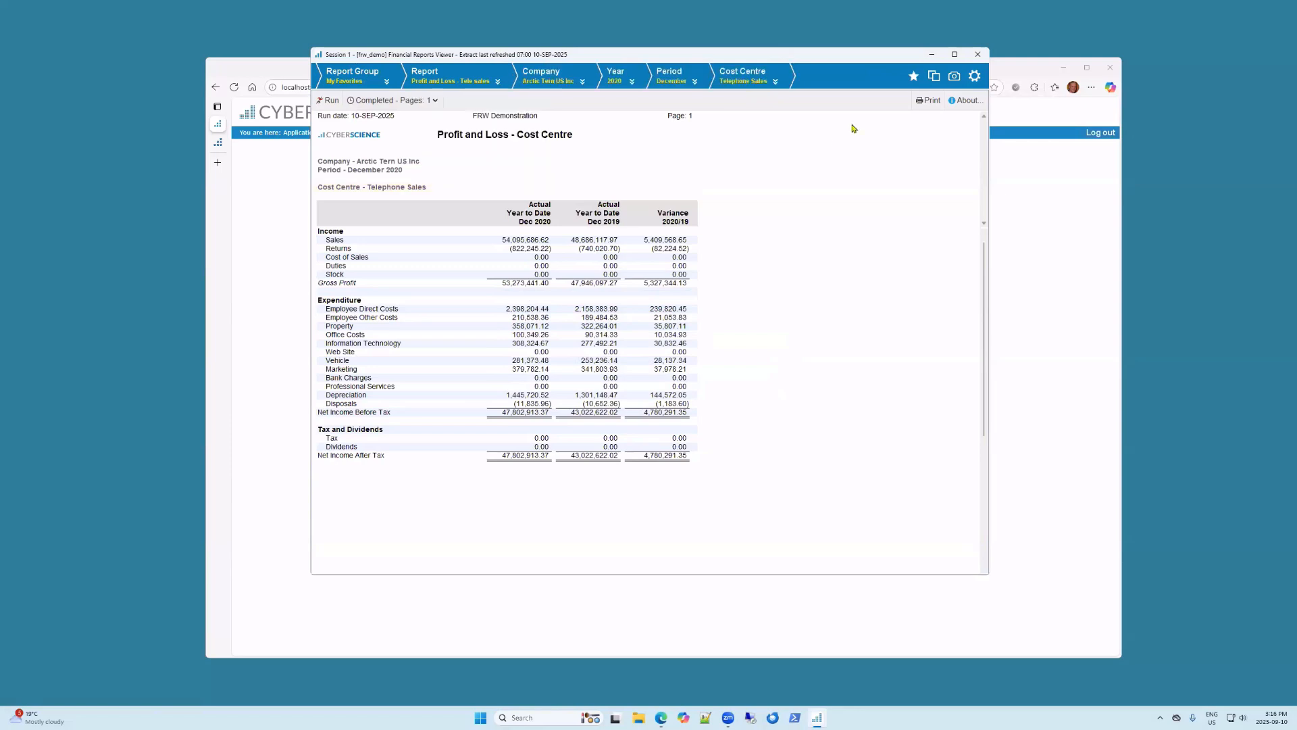
# Step: Move the Profit and Loss - Tele sales favorite to the first place in My Favorites and check the report list's order
pyautogui.click(913, 77)
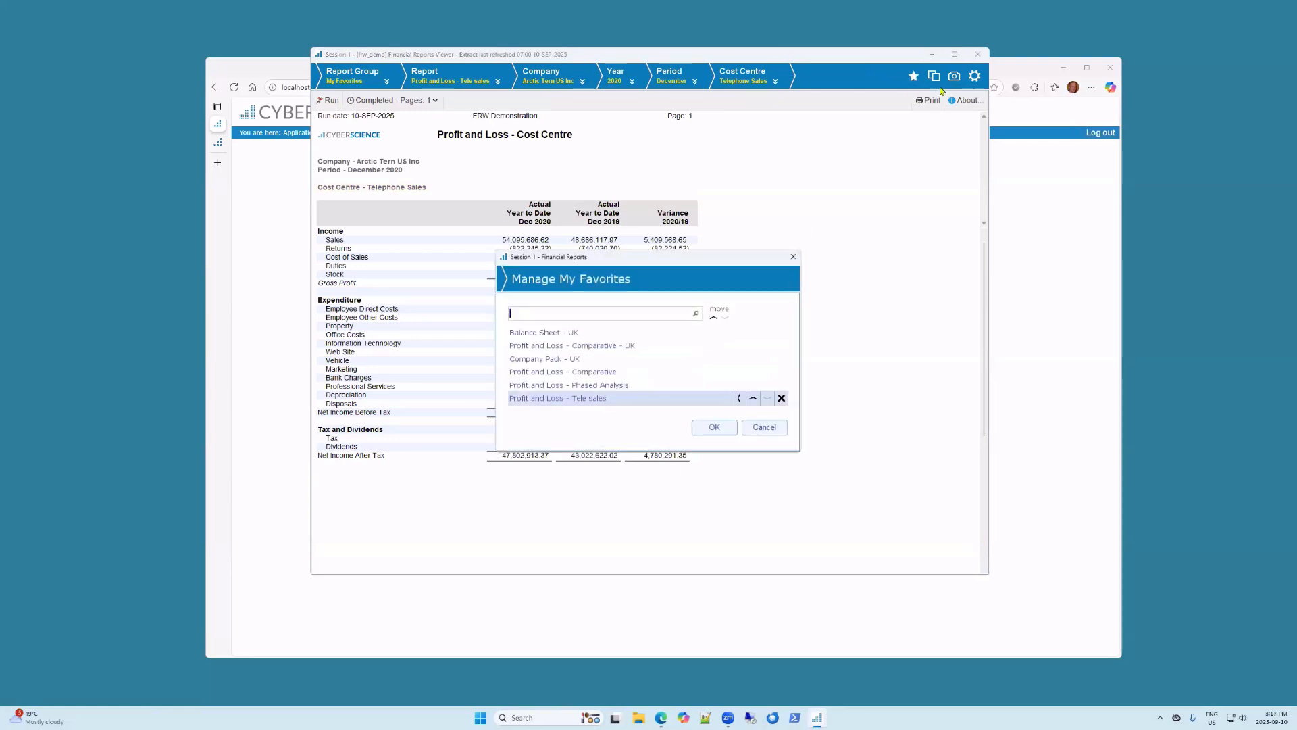
pyautogui.click(754, 399)
pyautogui.click(755, 385)
pyautogui.click(753, 371)
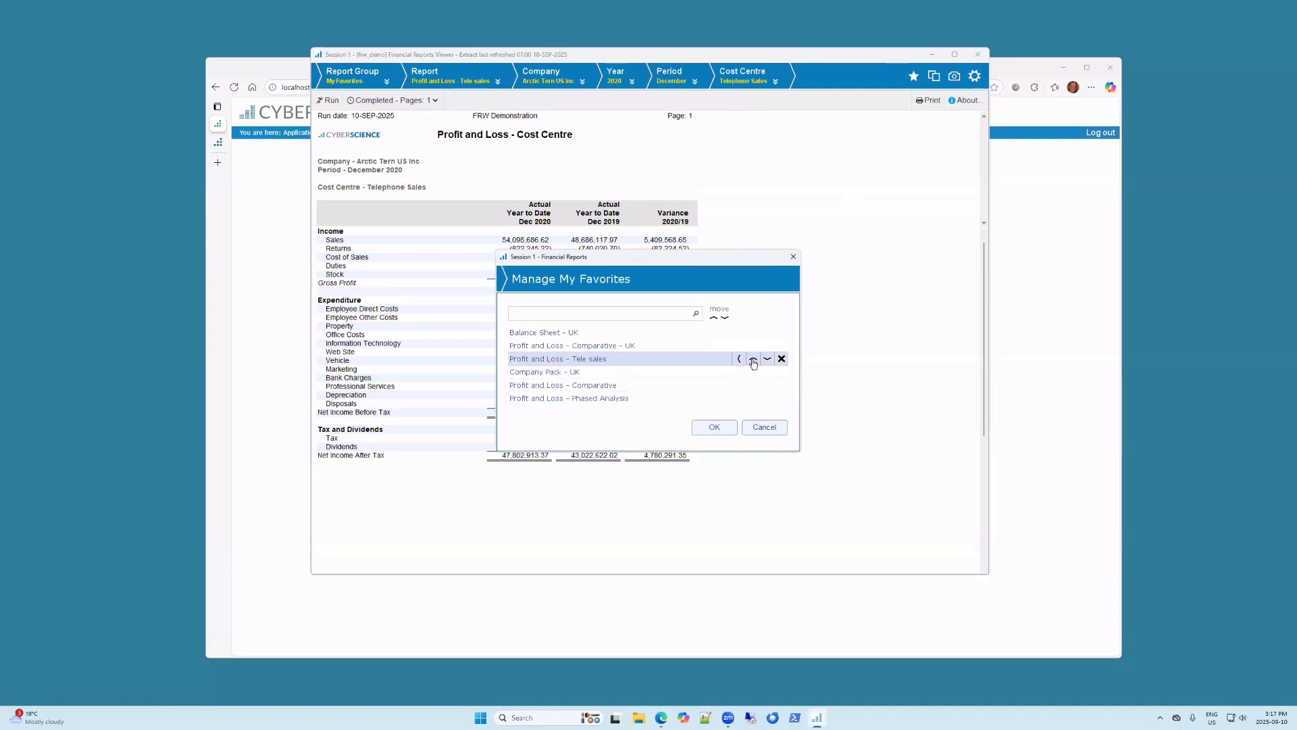
pyautogui.click(753, 359)
pyautogui.click(752, 346)
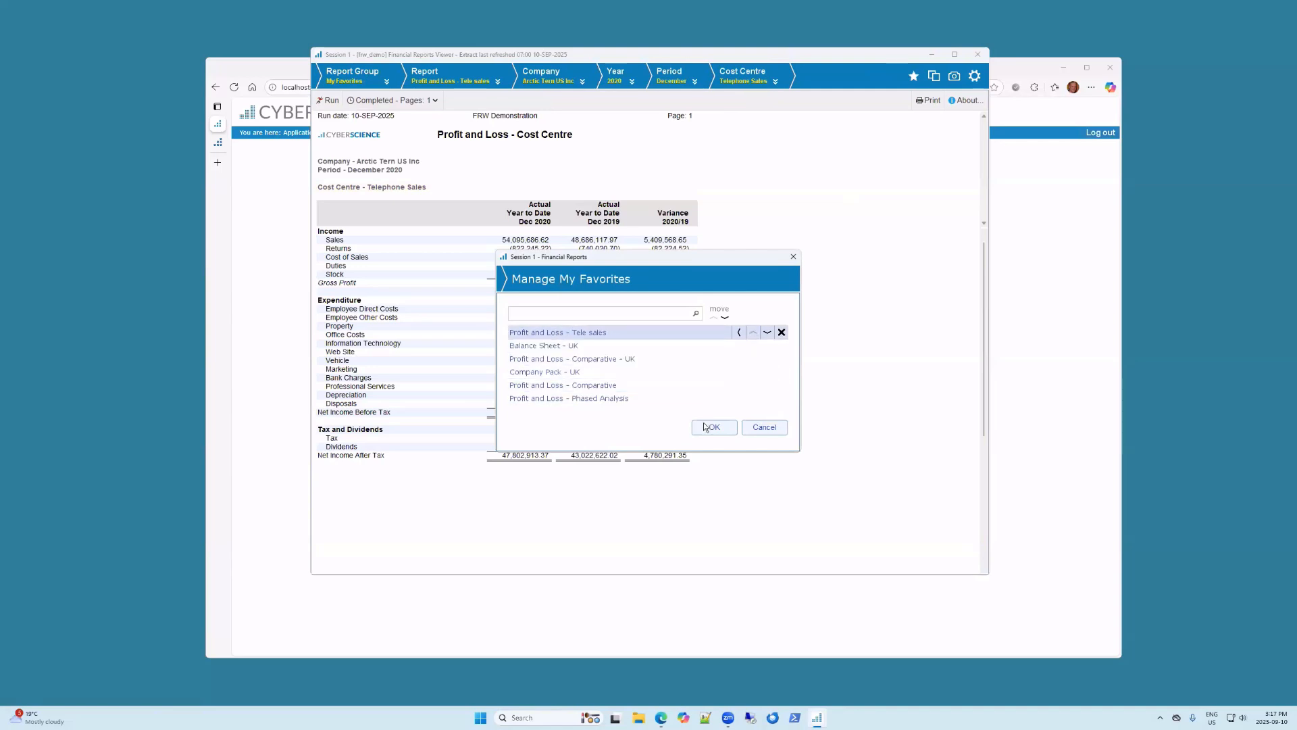
pyautogui.click(706, 426)
pyautogui.click(497, 82)
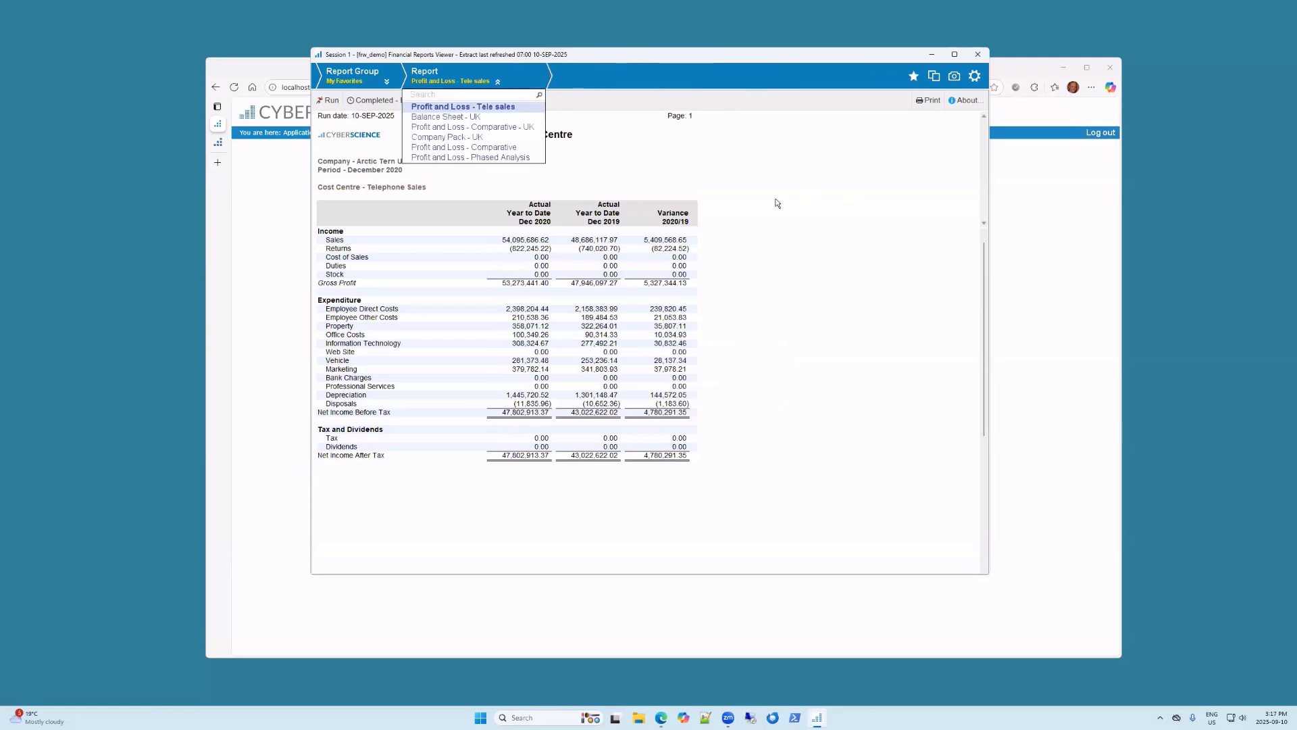
pyautogui.click(811, 170)
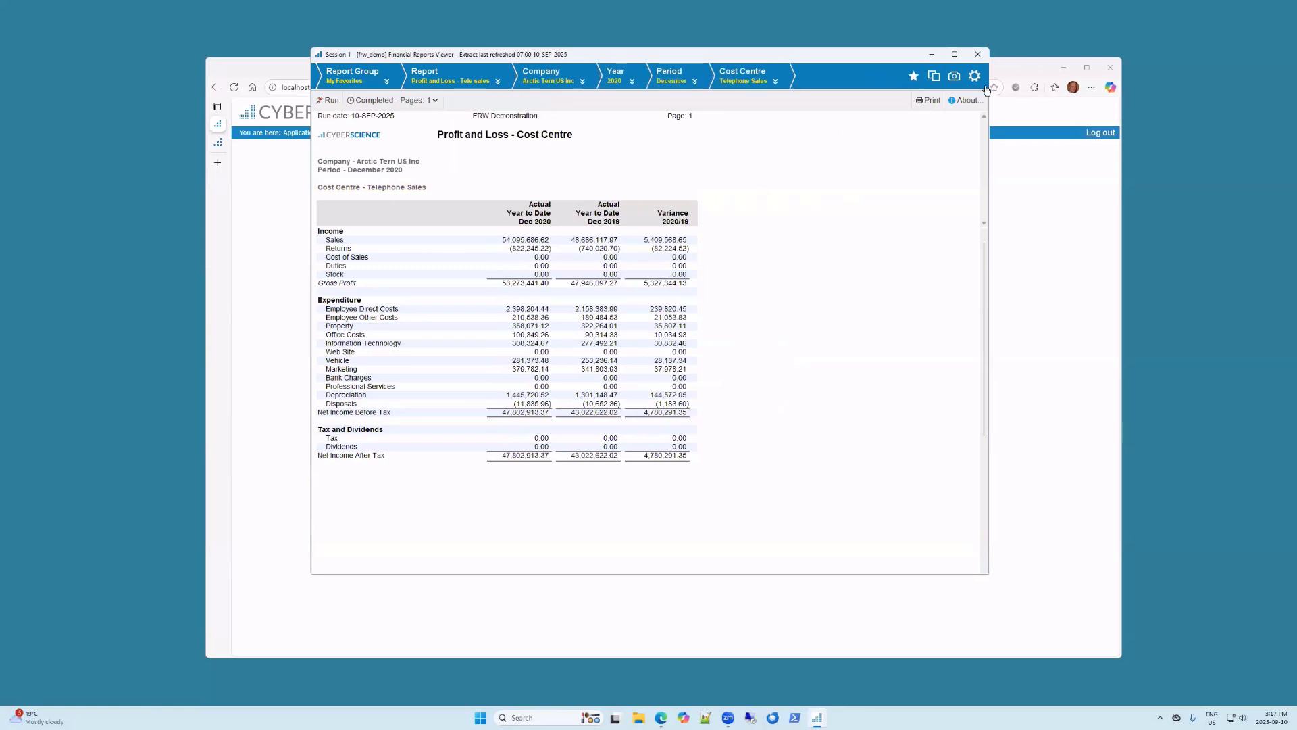
# Step: Remove the Profit and Loss - Tele sales report from My Favorites
pyautogui.click(913, 76)
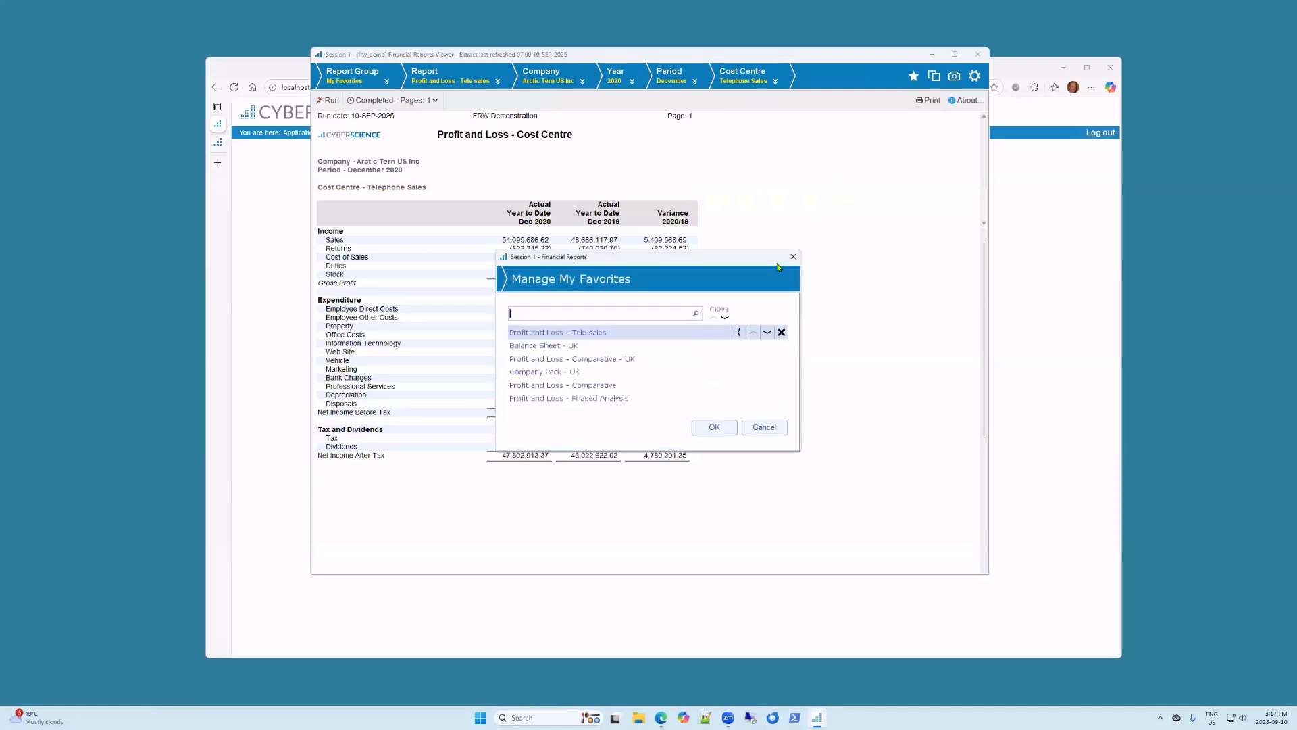
pyautogui.click(782, 333)
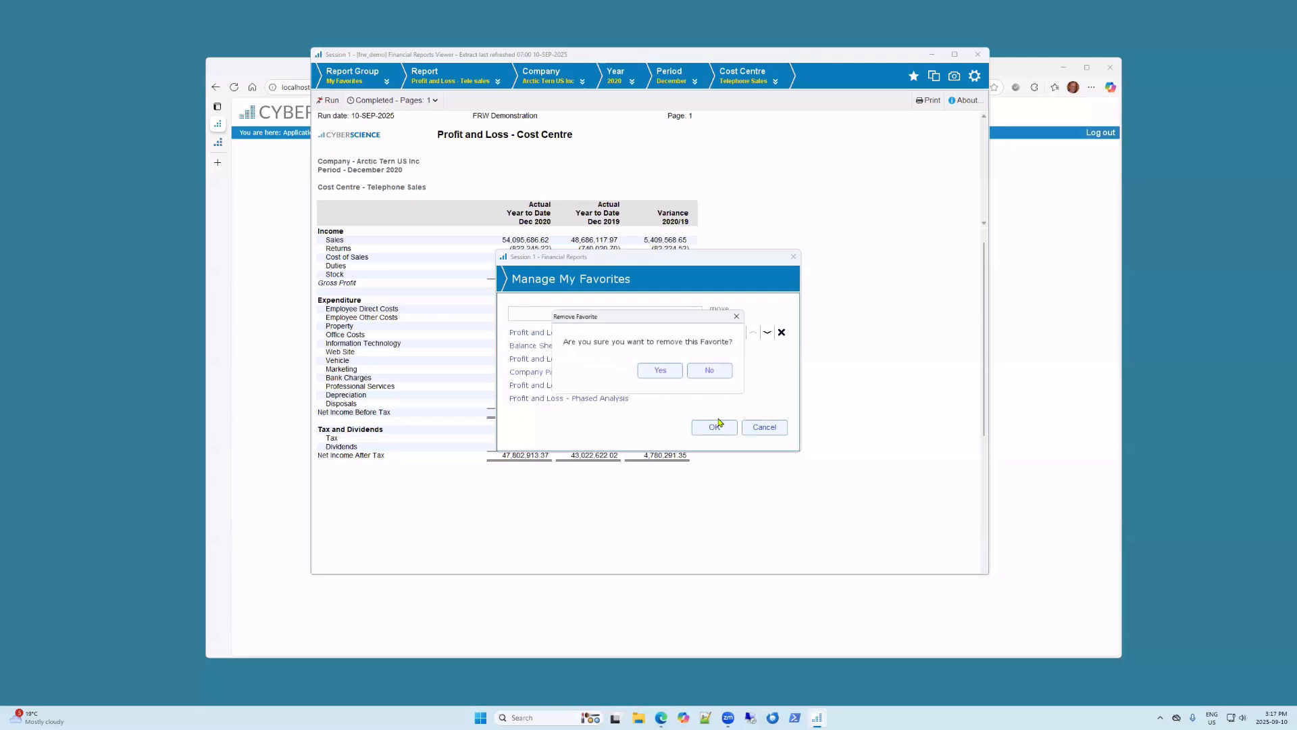
pyautogui.click(666, 373)
pyautogui.click(715, 428)
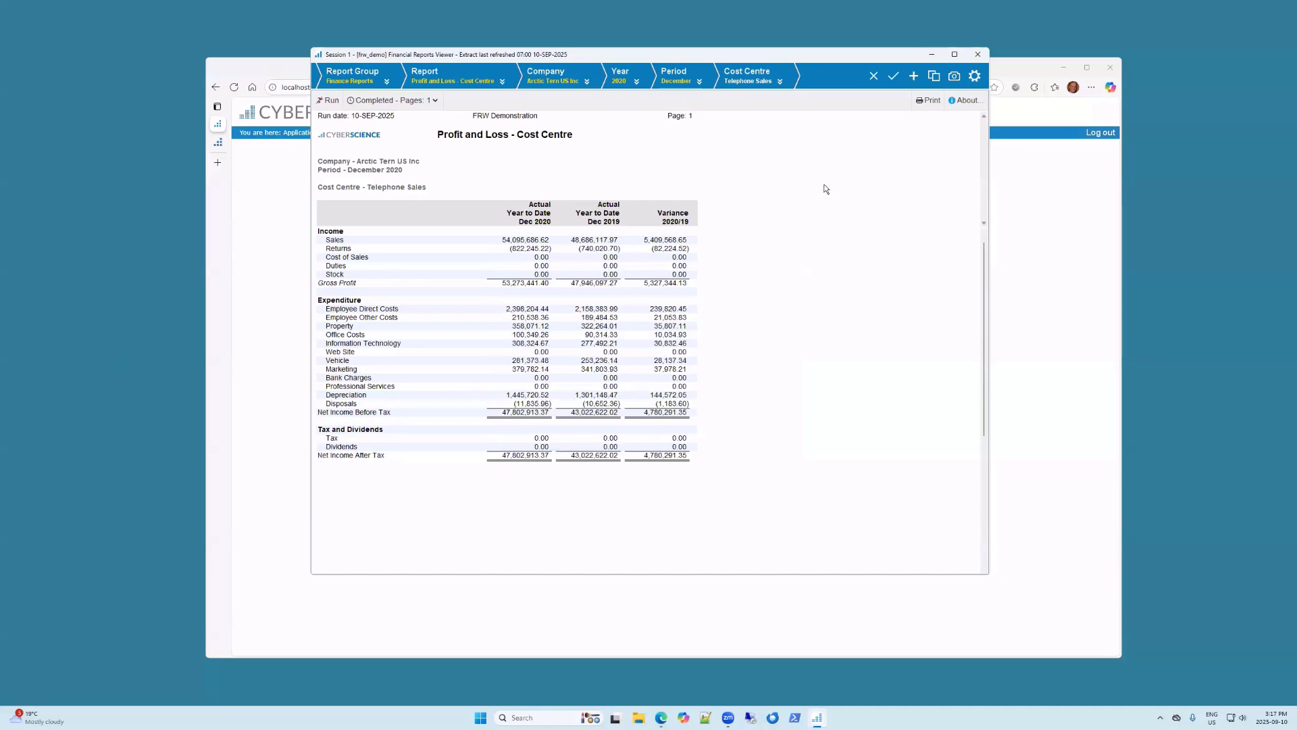
# Step: Restore the cost centre report's default filter values and run the Profit and Loss - Comparative report
pyautogui.click(874, 79)
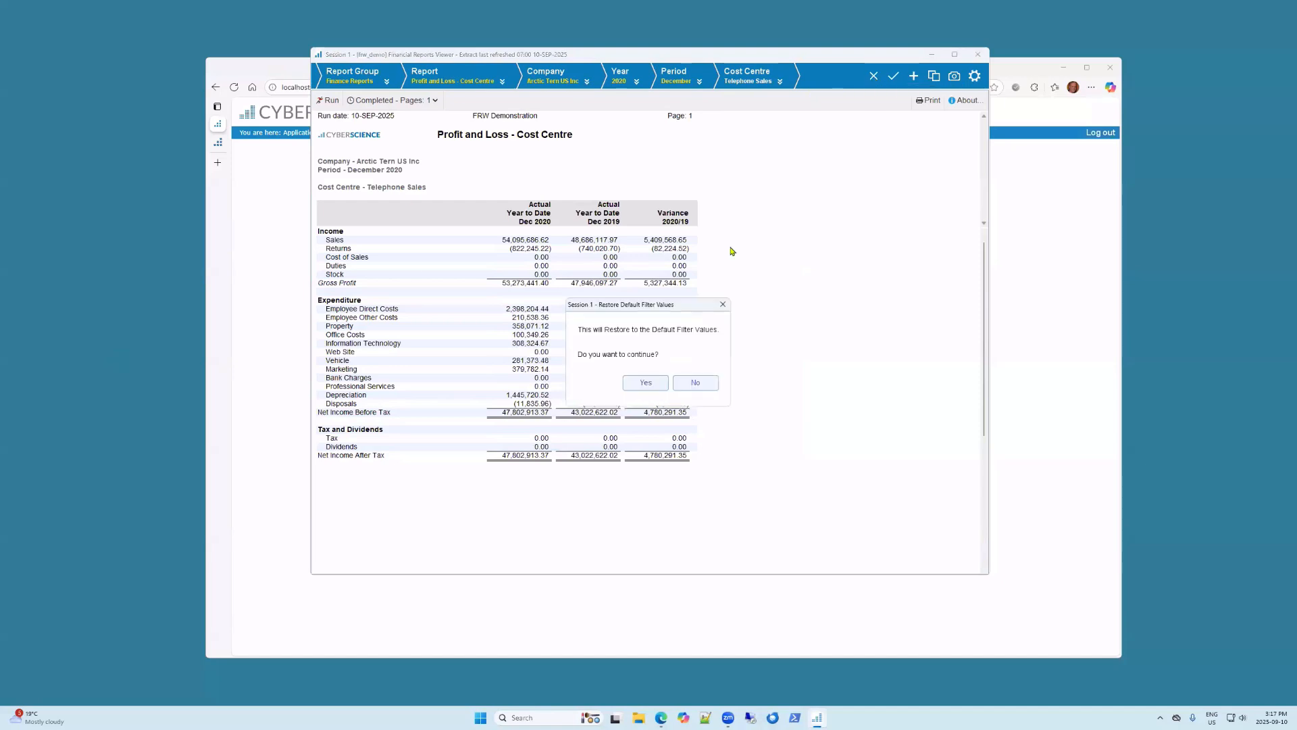
pyautogui.click(635, 387)
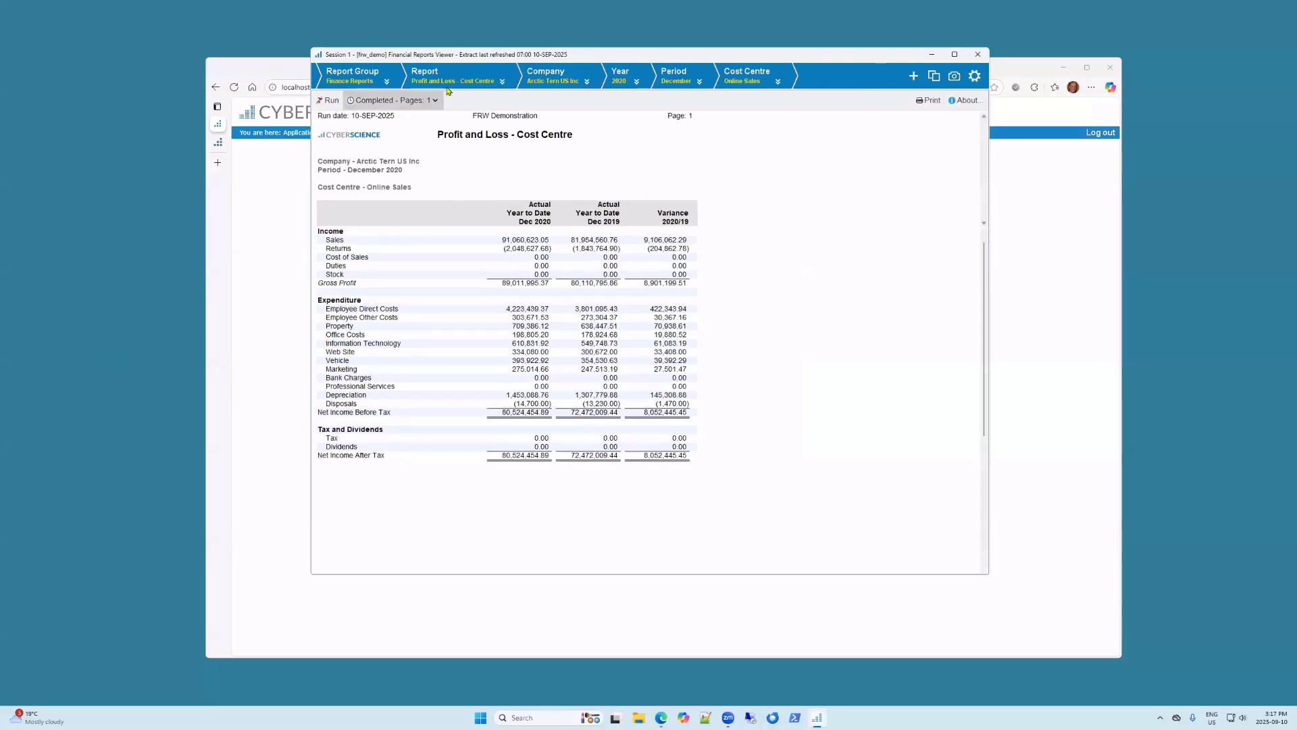
pyautogui.click(502, 82)
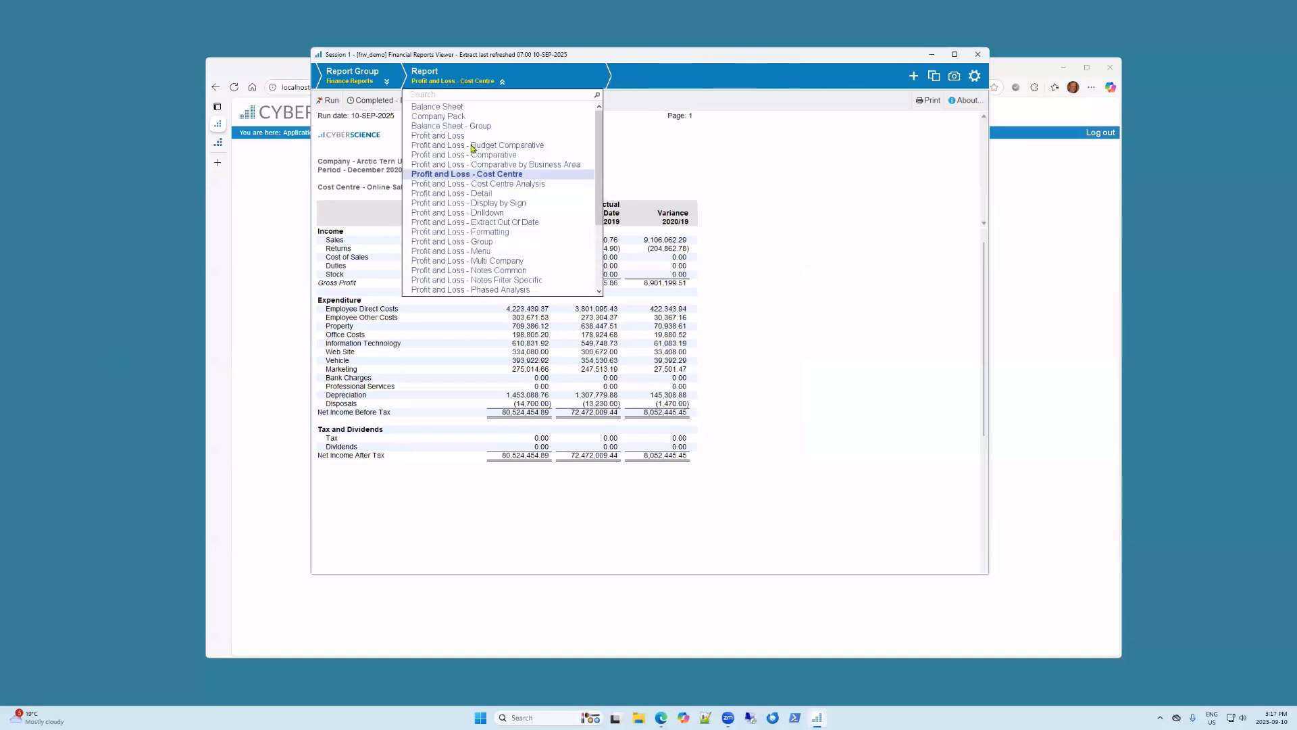
pyautogui.click(483, 155)
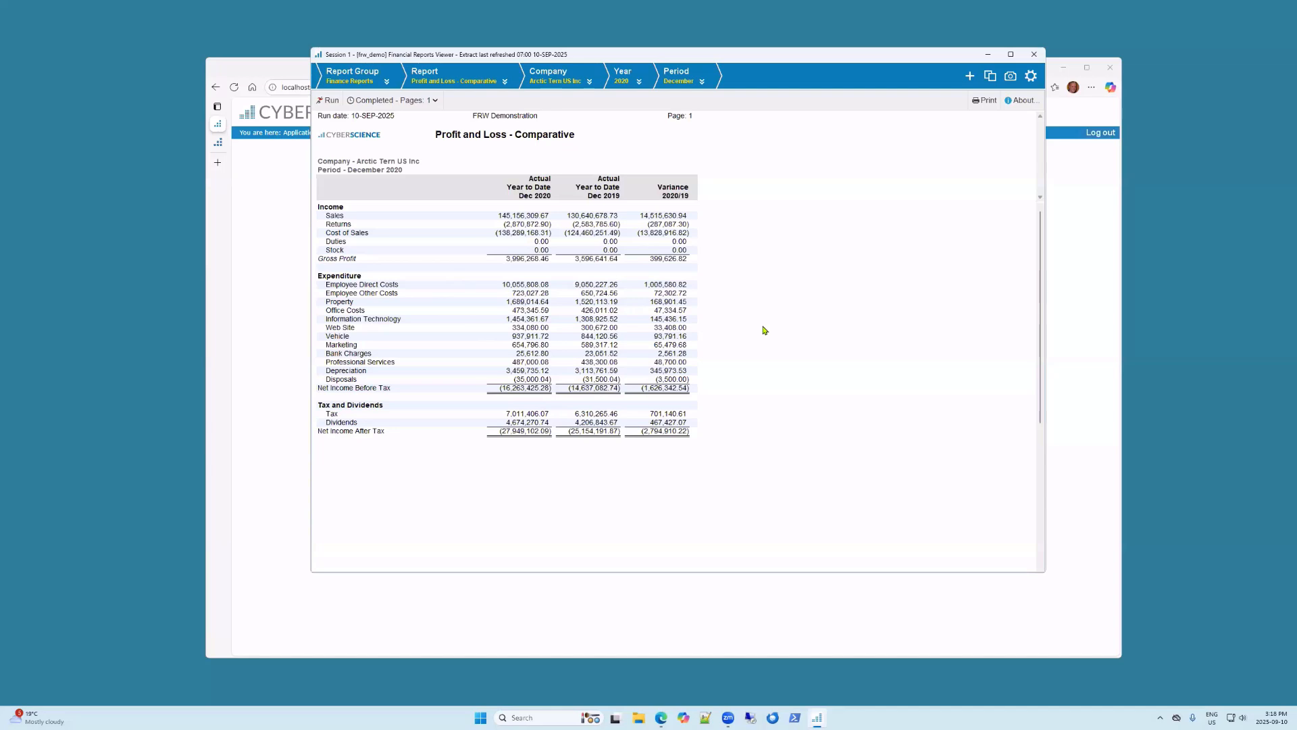
# Step: Run the Profit and Loss - Drilldown report and drill down from the Sales line to its accounts
pyautogui.click(504, 83)
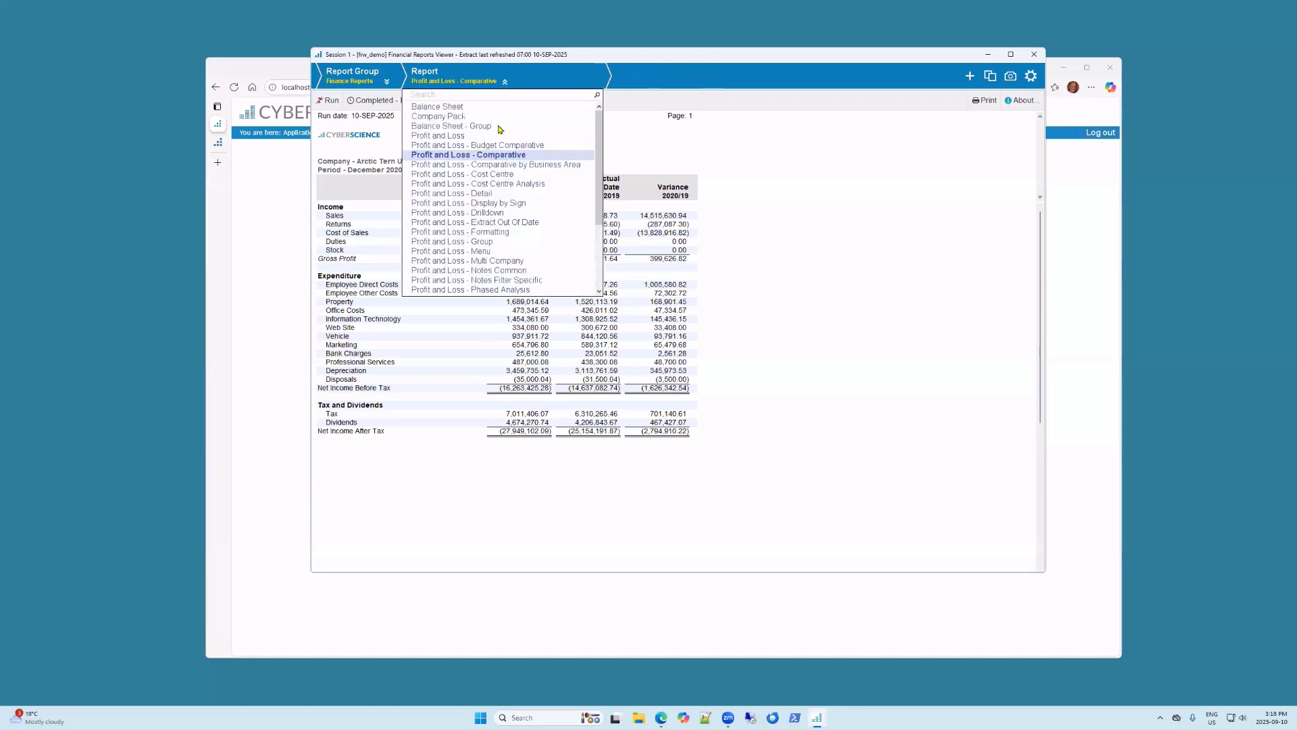
pyautogui.click(465, 213)
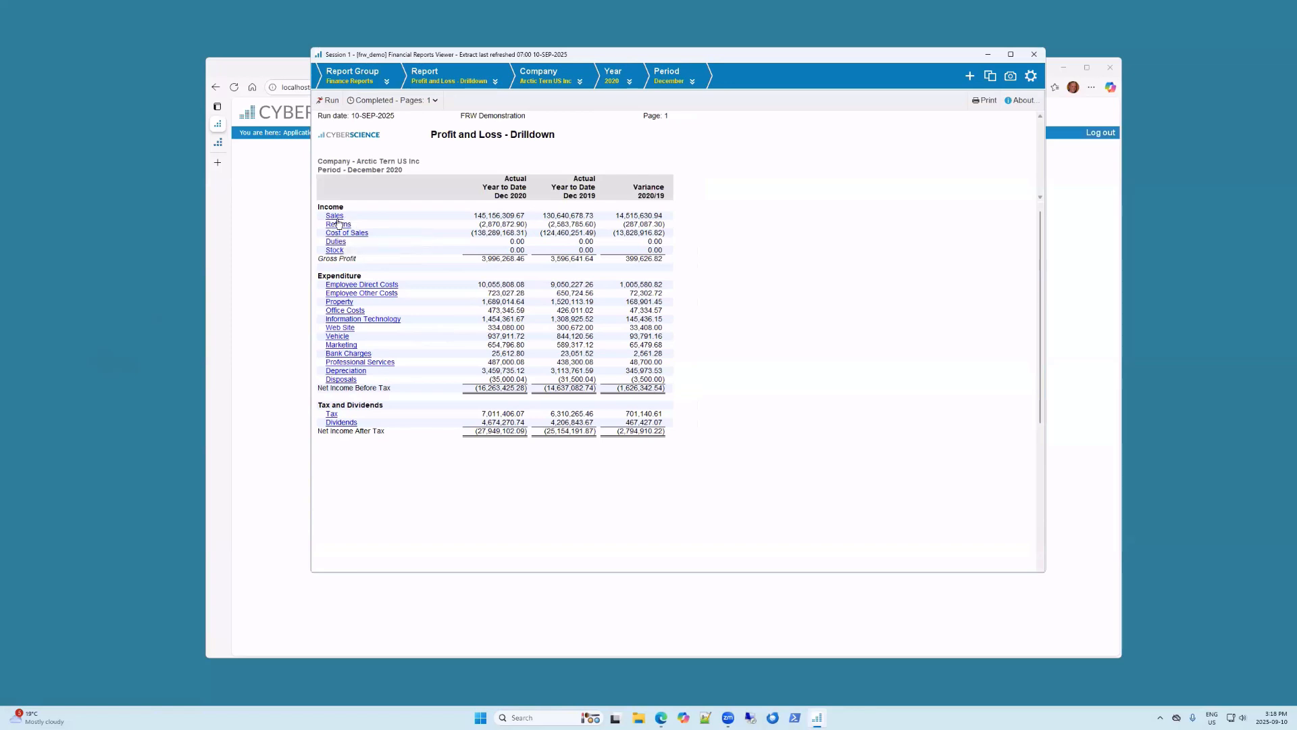
pyautogui.click(429, 292)
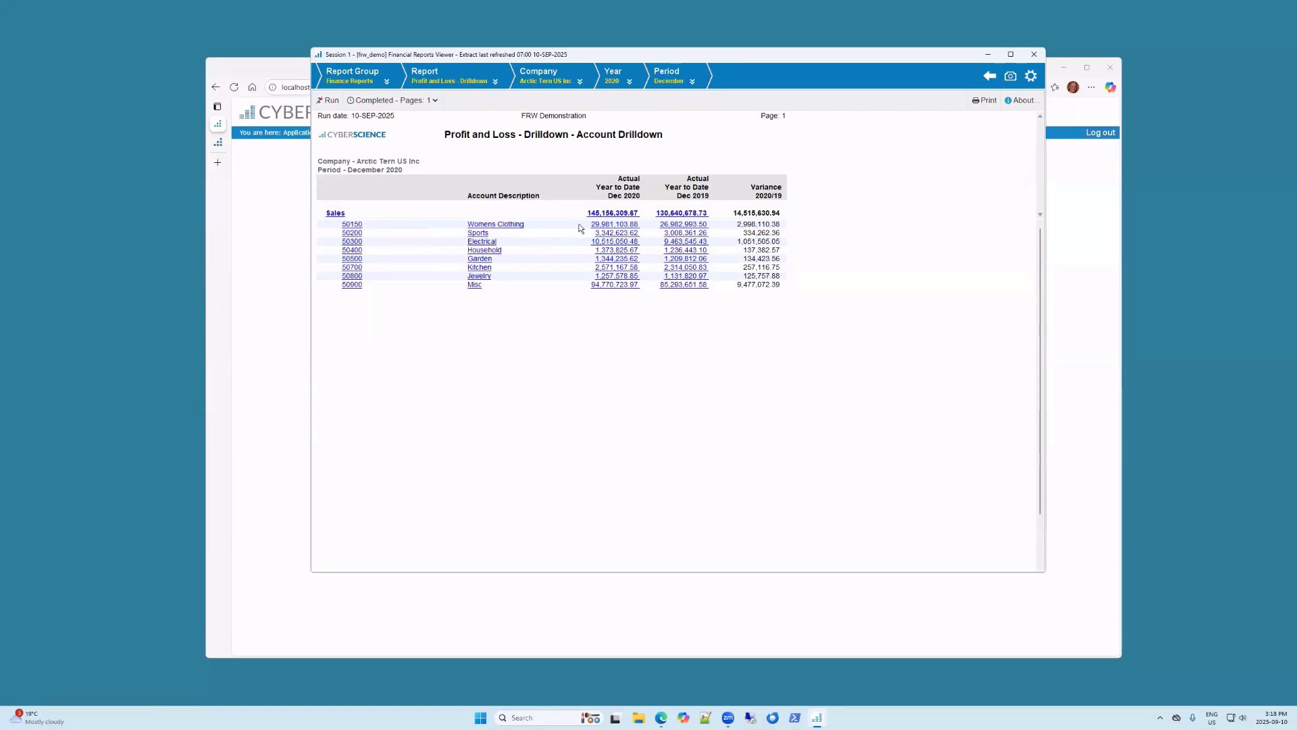
# Step: View the Journal Transaction Report for the Womens Clothing account, and return to the main Profit and Loss - Drilldown report
pyautogui.click(346, 227)
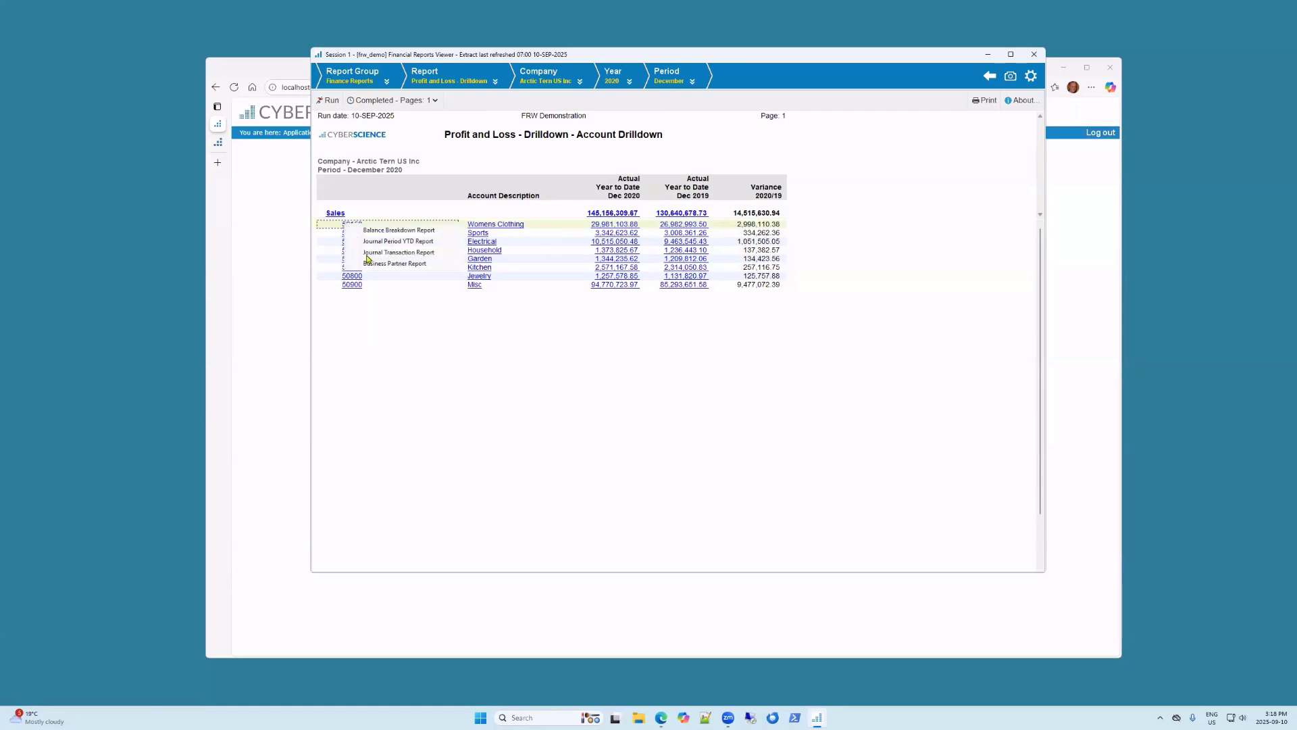
pyautogui.click(401, 254)
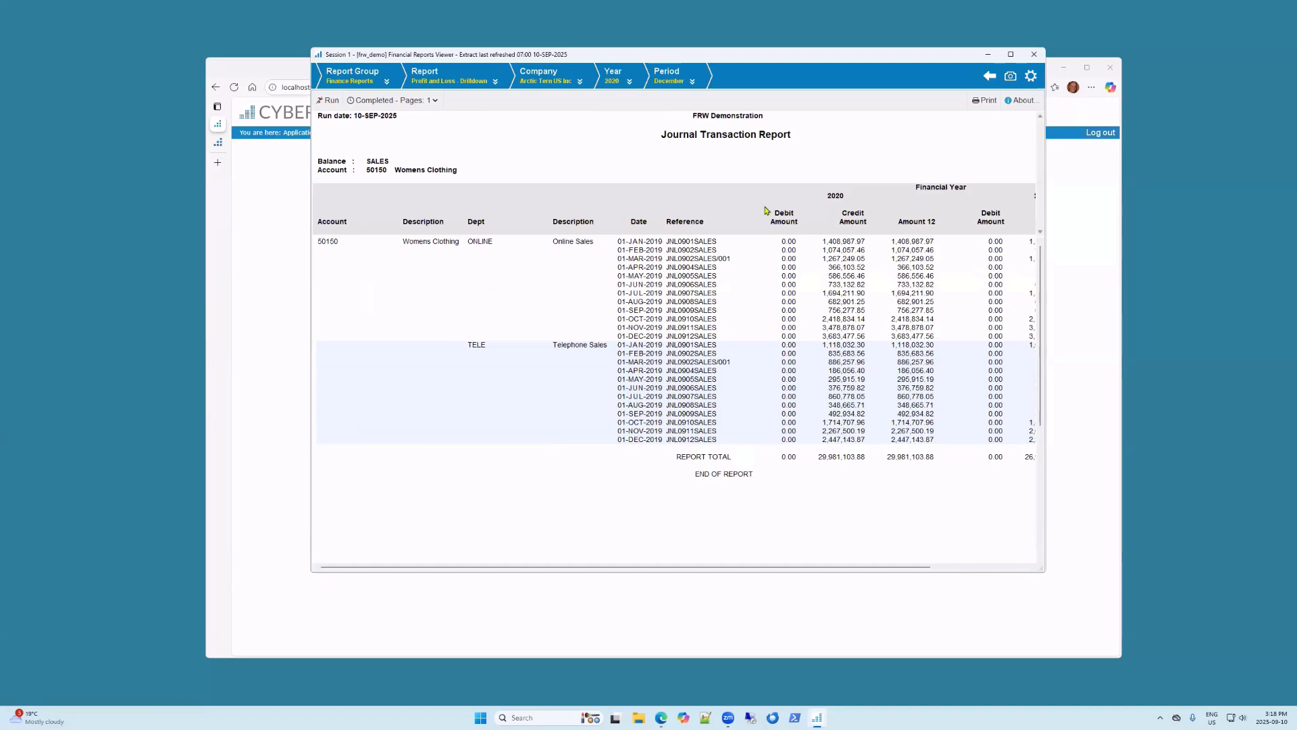
pyautogui.click(990, 80)
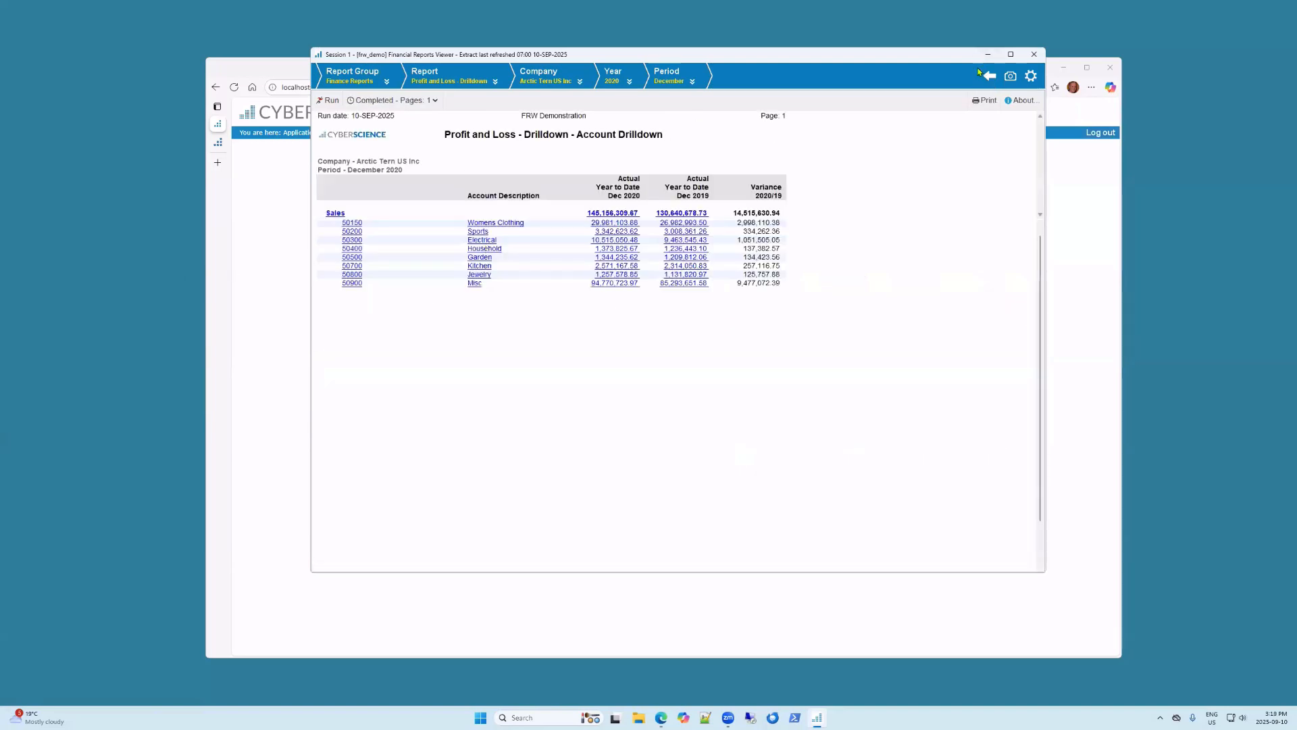
pyautogui.click(988, 76)
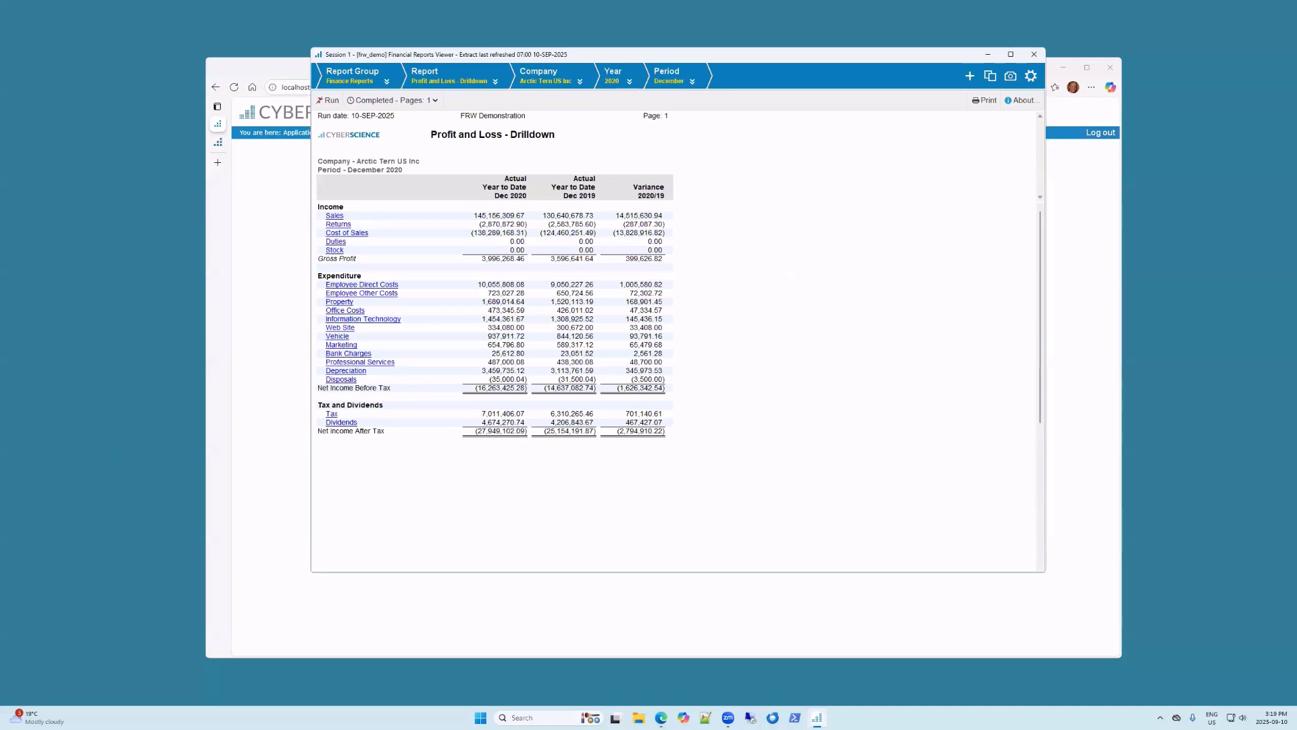
# Step: Run the Profit and Loss - Phased Analysis report, look across its monthly columns, and set the period to July
pyautogui.click(496, 83)
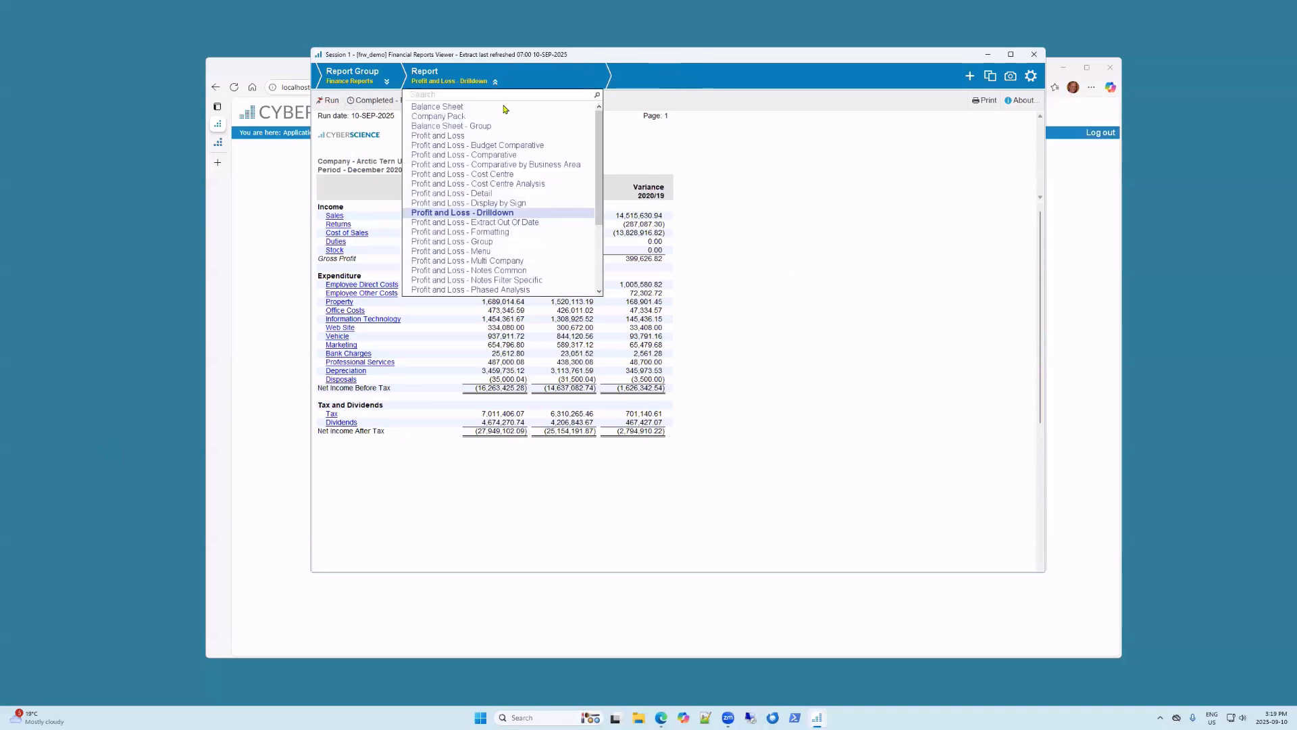
pyautogui.scroll(-2, 495, 287)
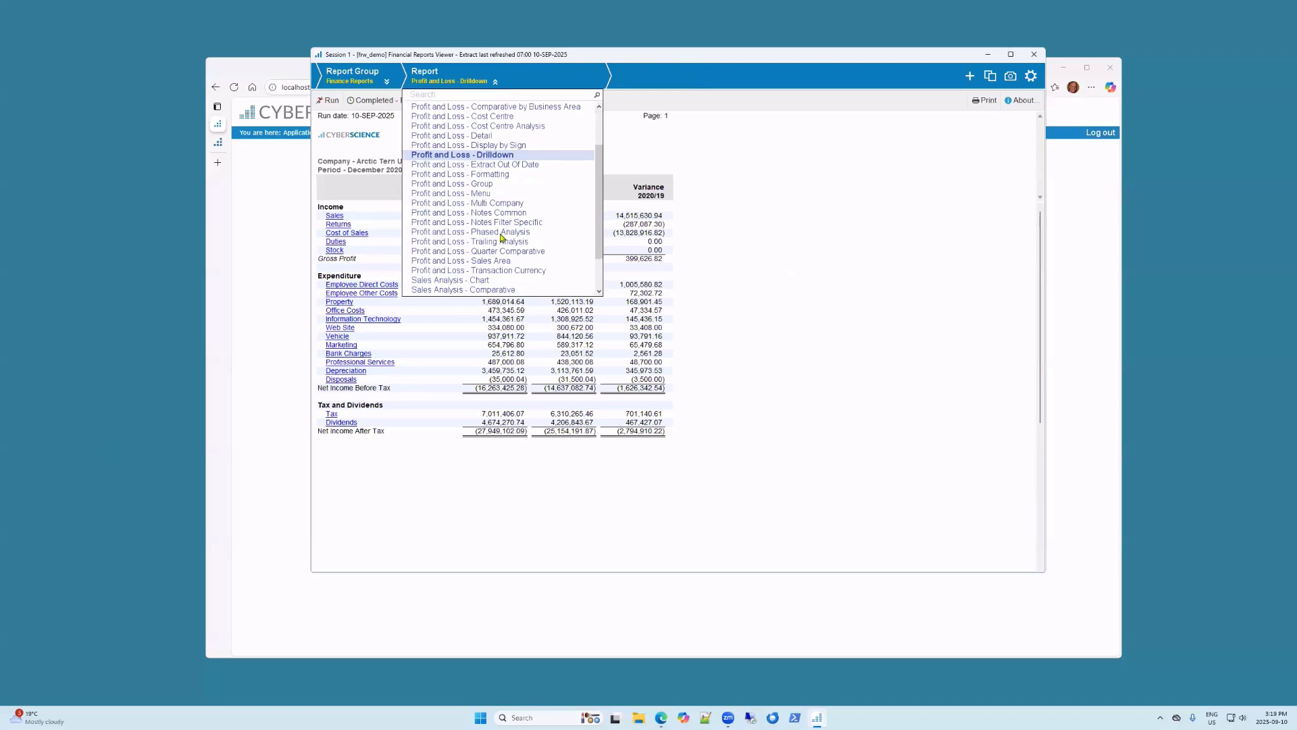
pyautogui.click(501, 233)
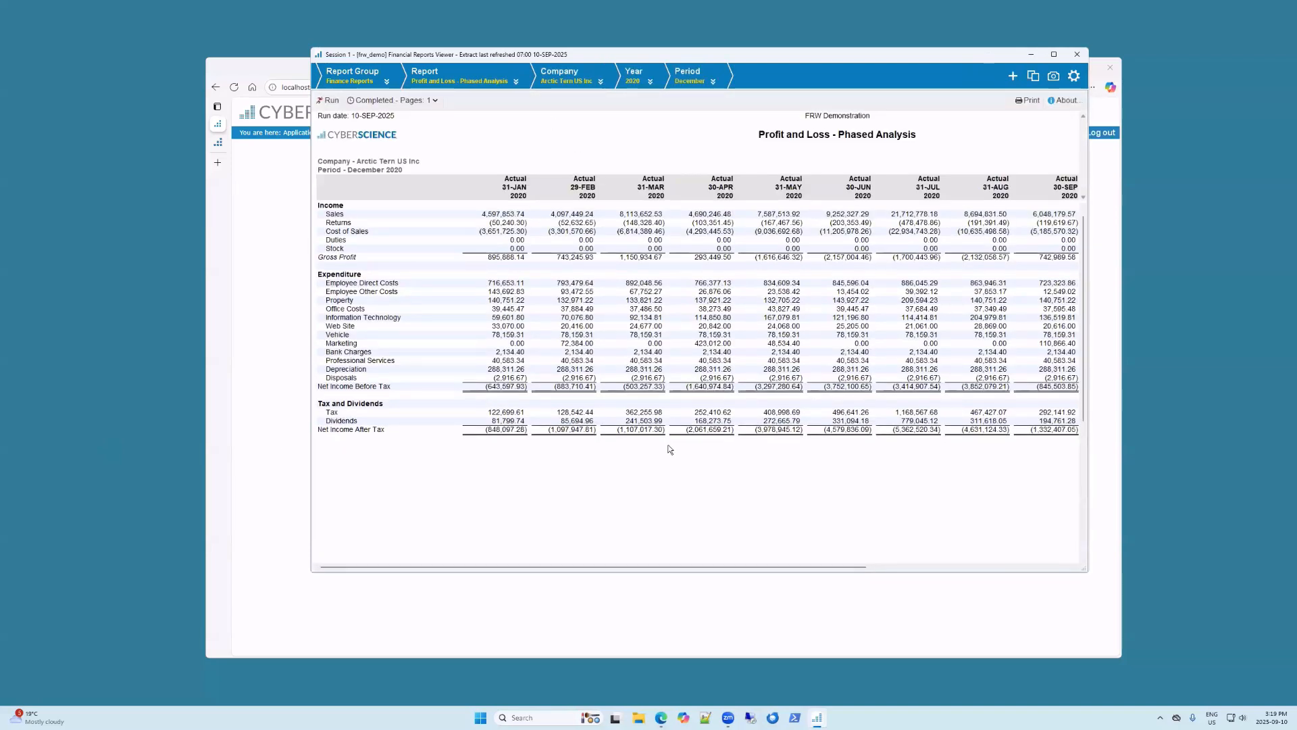
pyautogui.moveTo(620, 566); pyautogui.dragTo(648, 550)
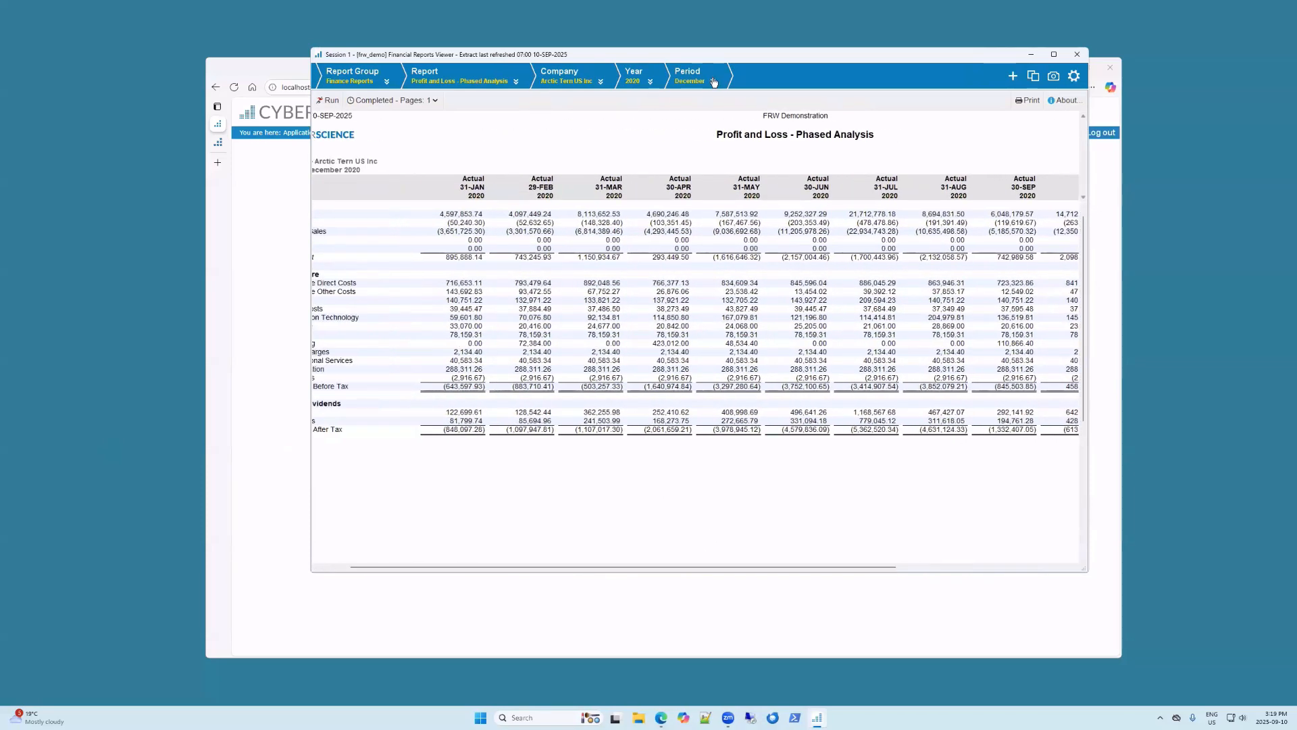
pyautogui.click(713, 82)
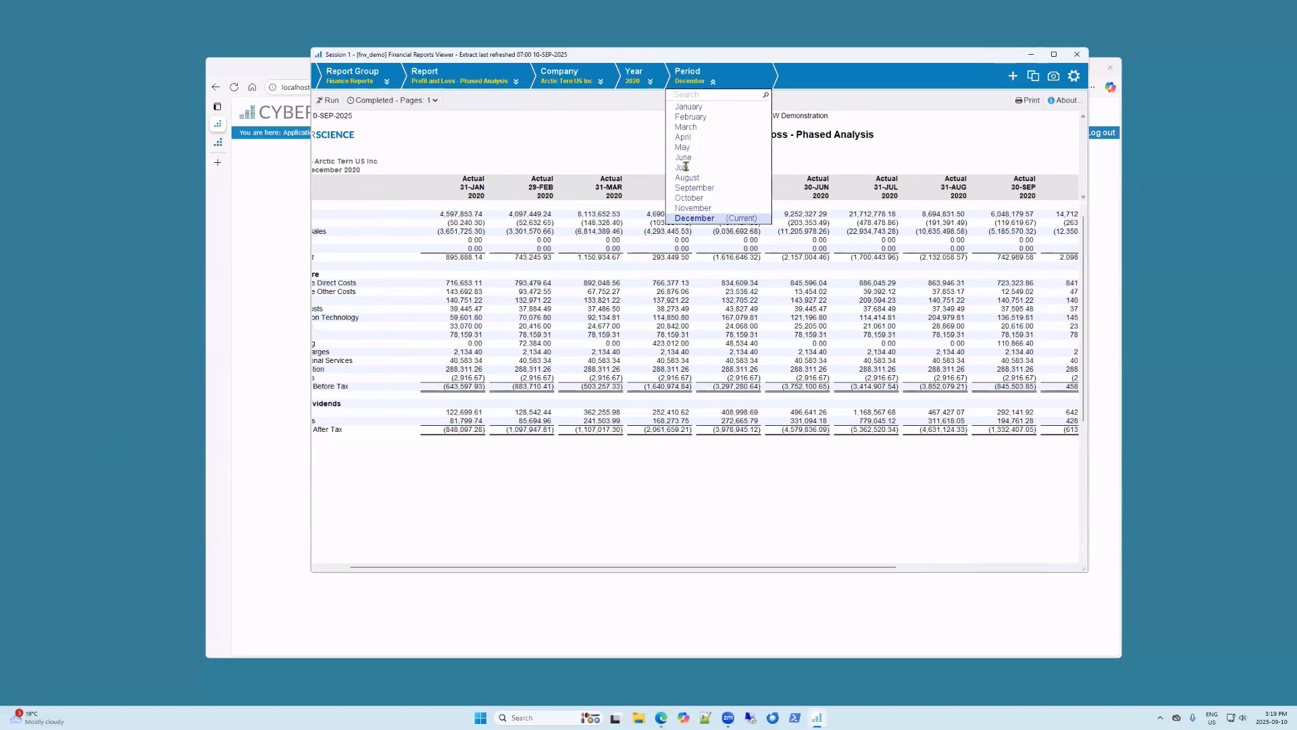
pyautogui.click(685, 167)
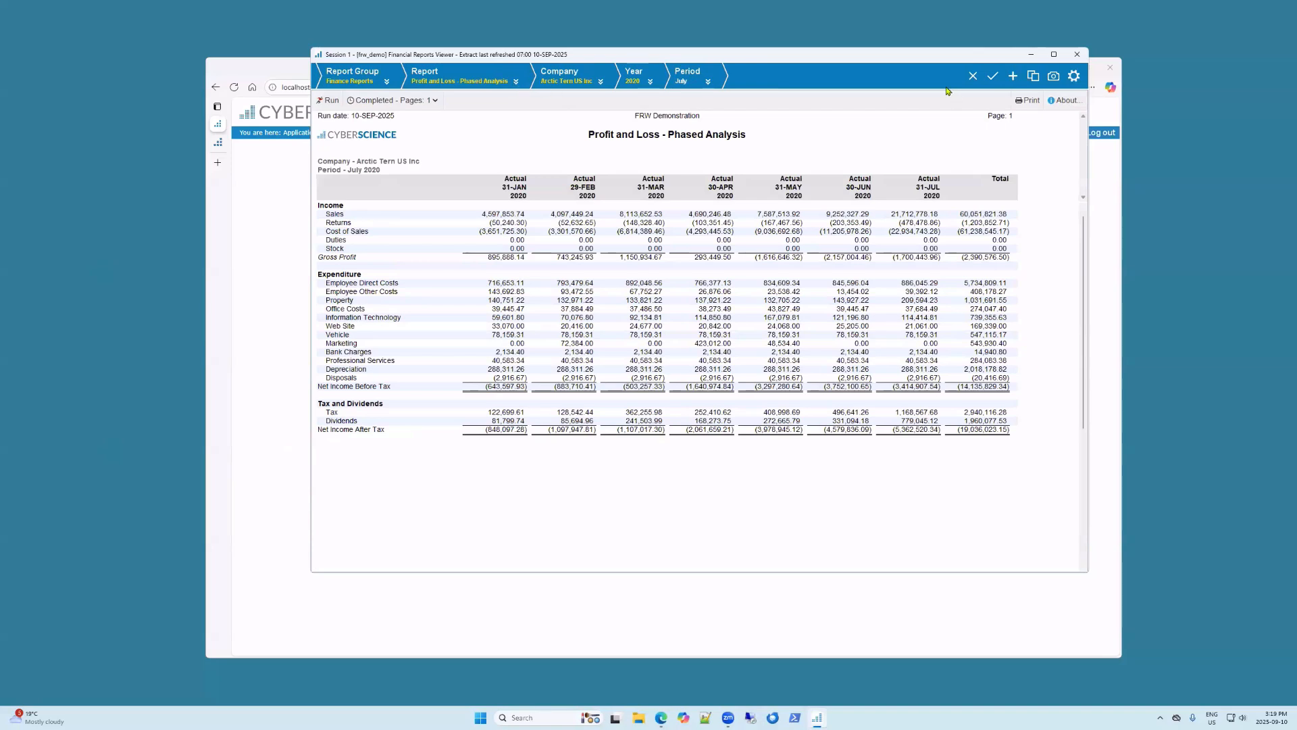
# Step: Restore the phased report's default filter values and run Profit and Loss - Trailing Analysis, highlighting its month heading row
pyautogui.click(973, 77)
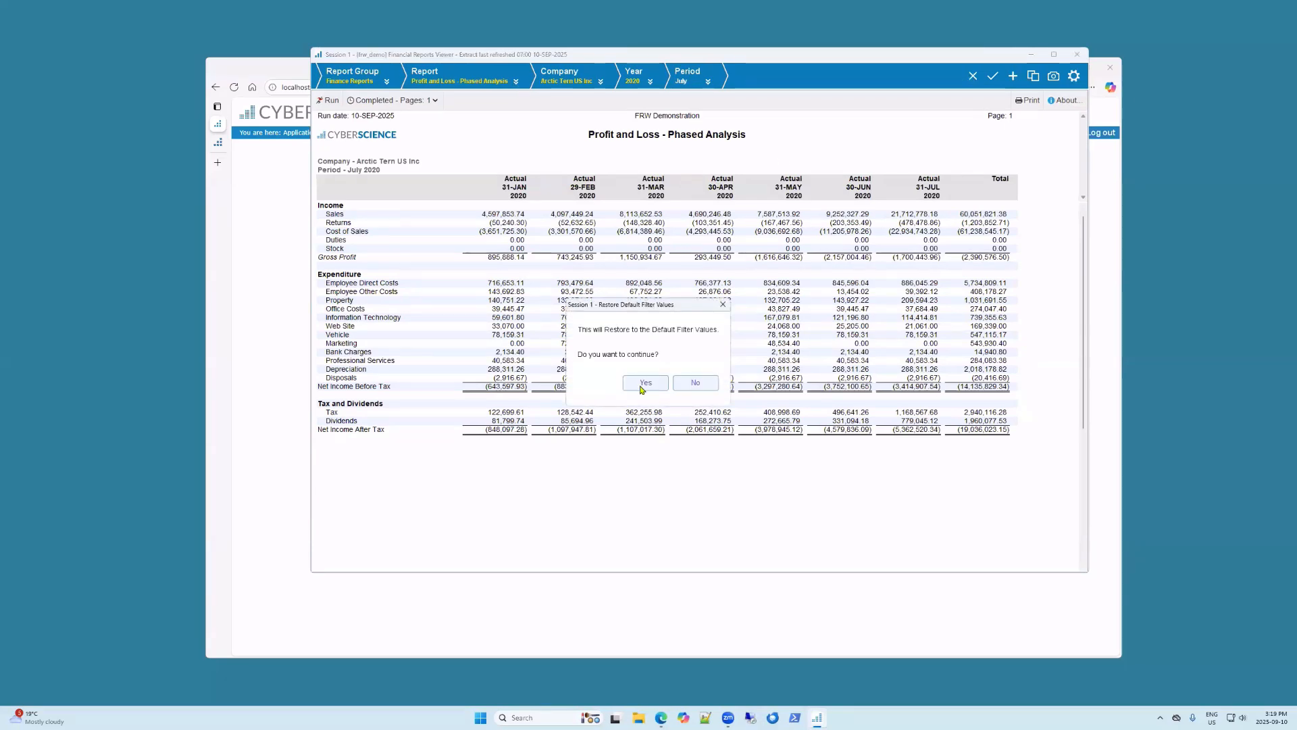
pyautogui.press('Return')
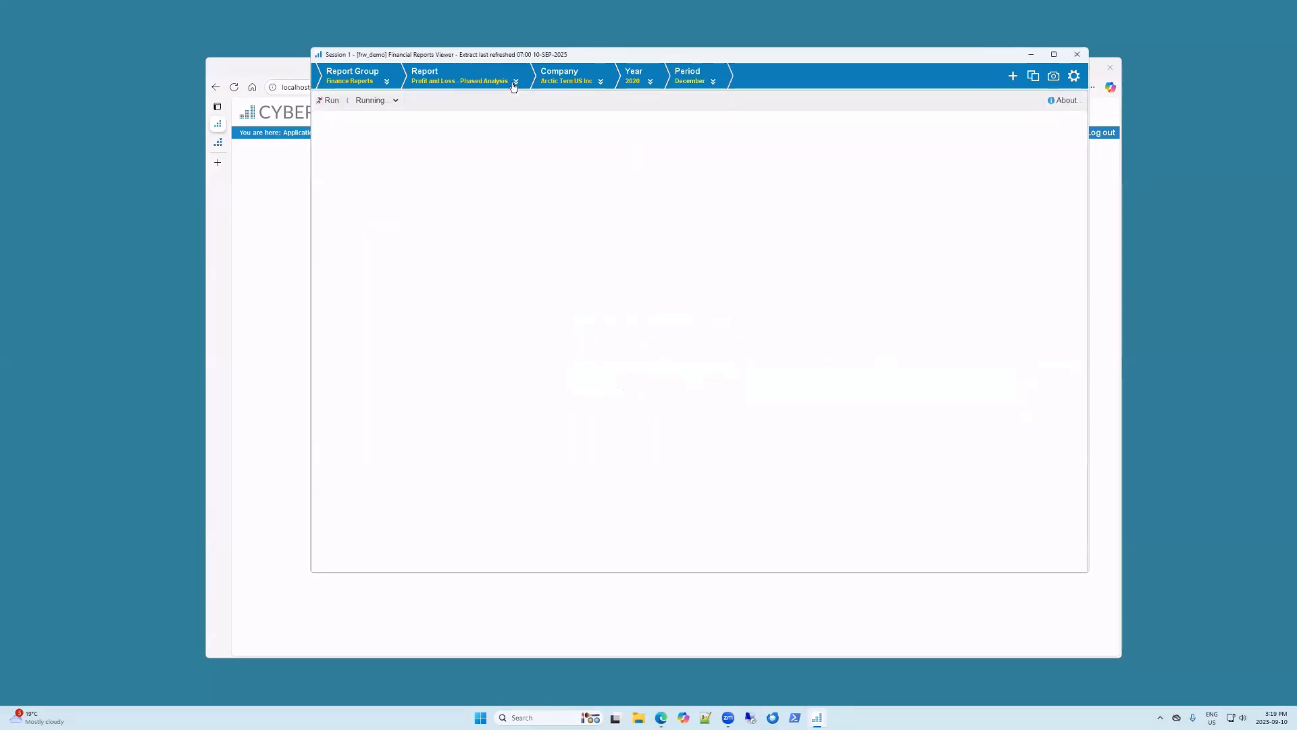
pyautogui.click(515, 81)
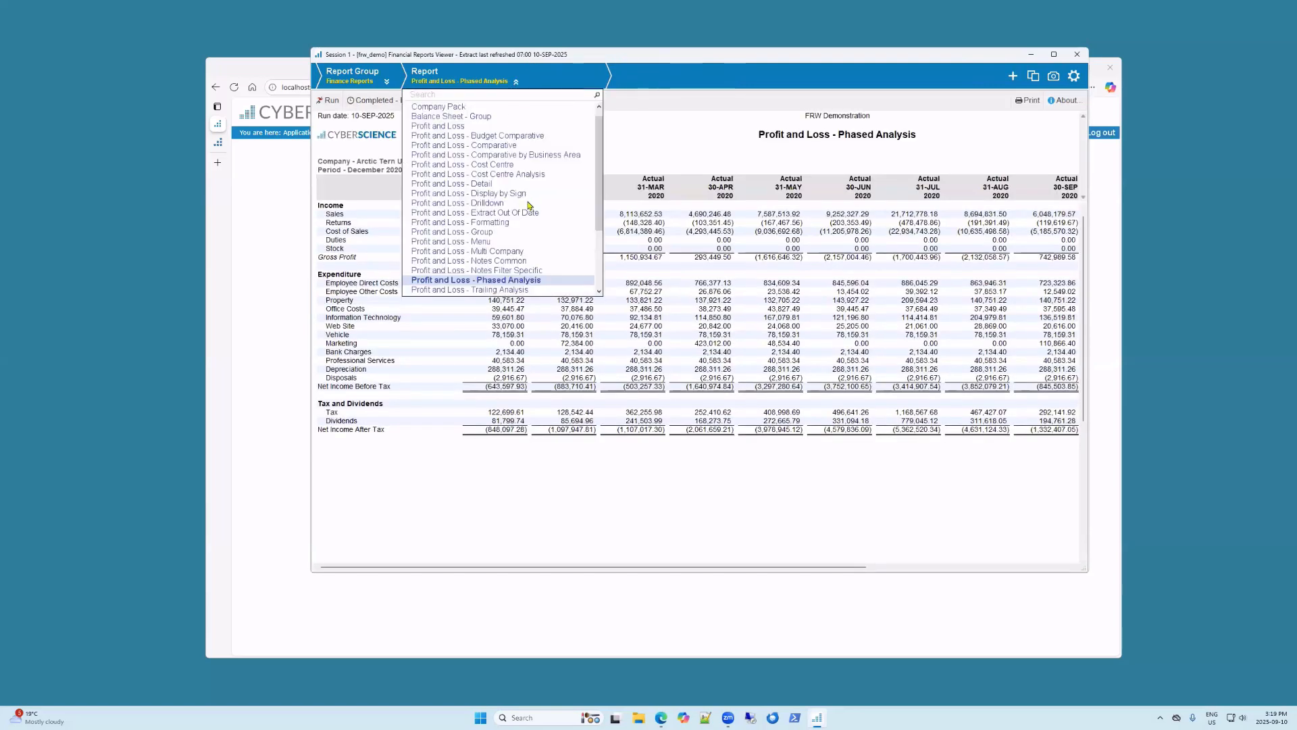
pyautogui.click(506, 264)
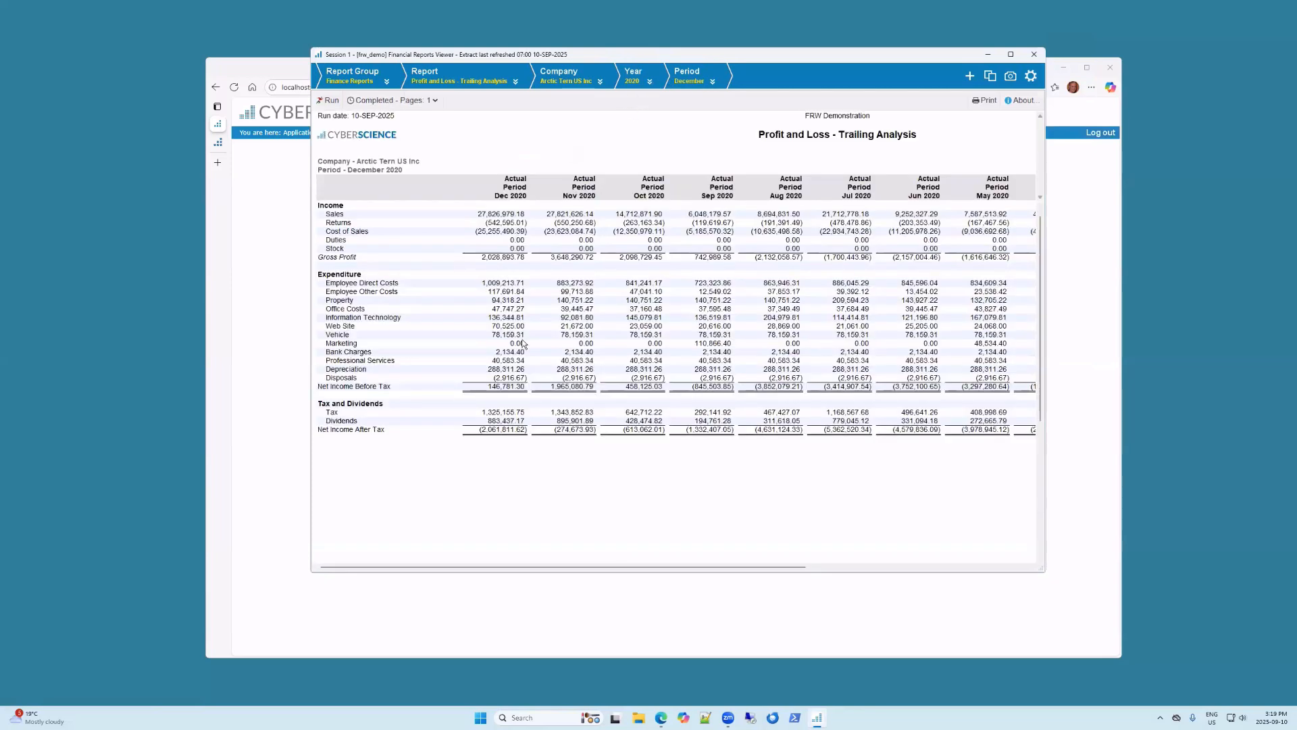
pyautogui.click(511, 196)
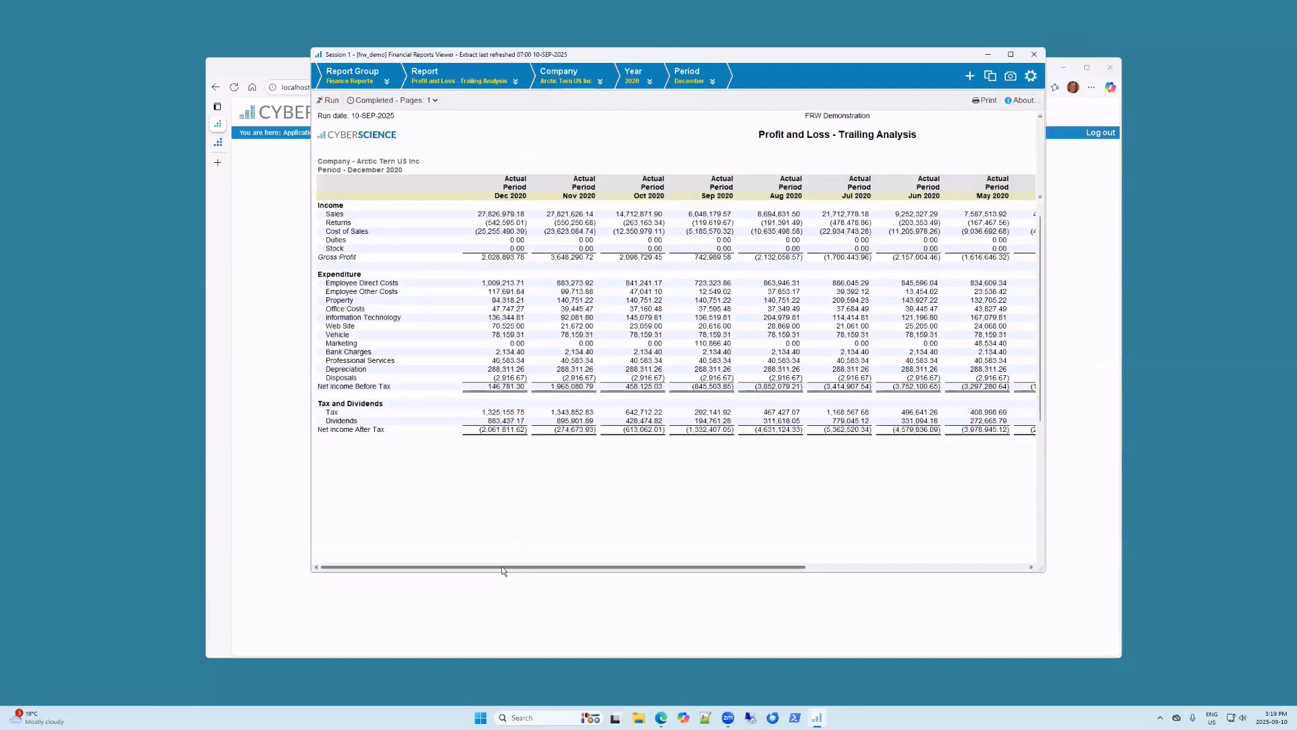
pyautogui.moveTo(504, 567); pyautogui.dragTo(548, 586)
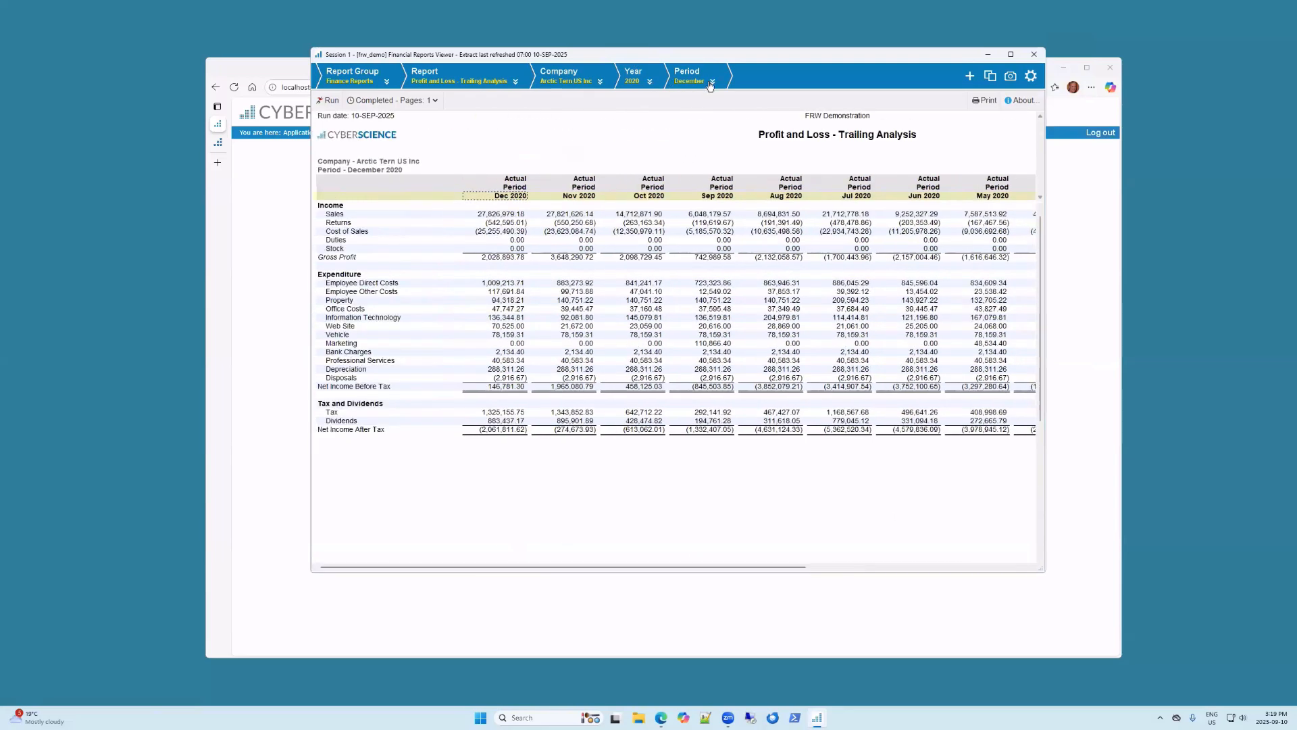
# Step: Set the trailing analysis period to September and review the monthly columns through to the Total column
pyautogui.click(712, 81)
pyautogui.click(694, 190)
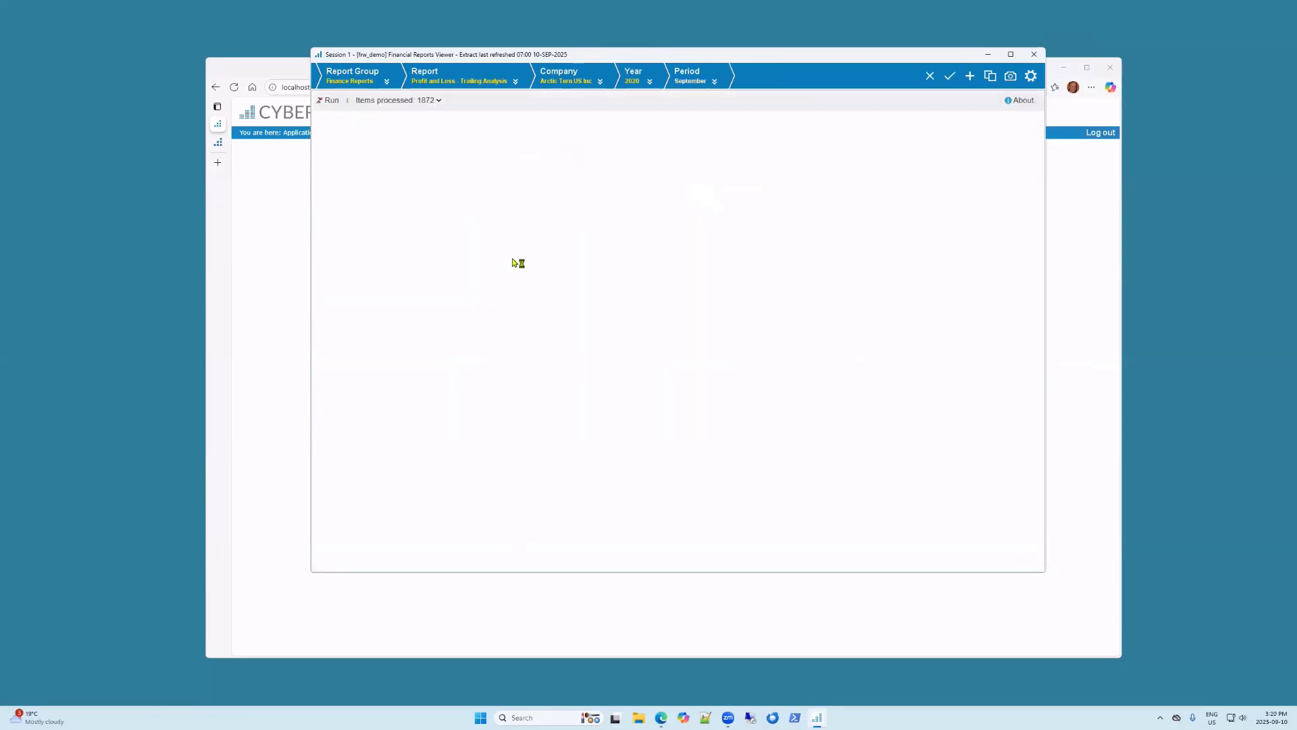
pyautogui.moveTo(534, 568); pyautogui.dragTo(681, 568)
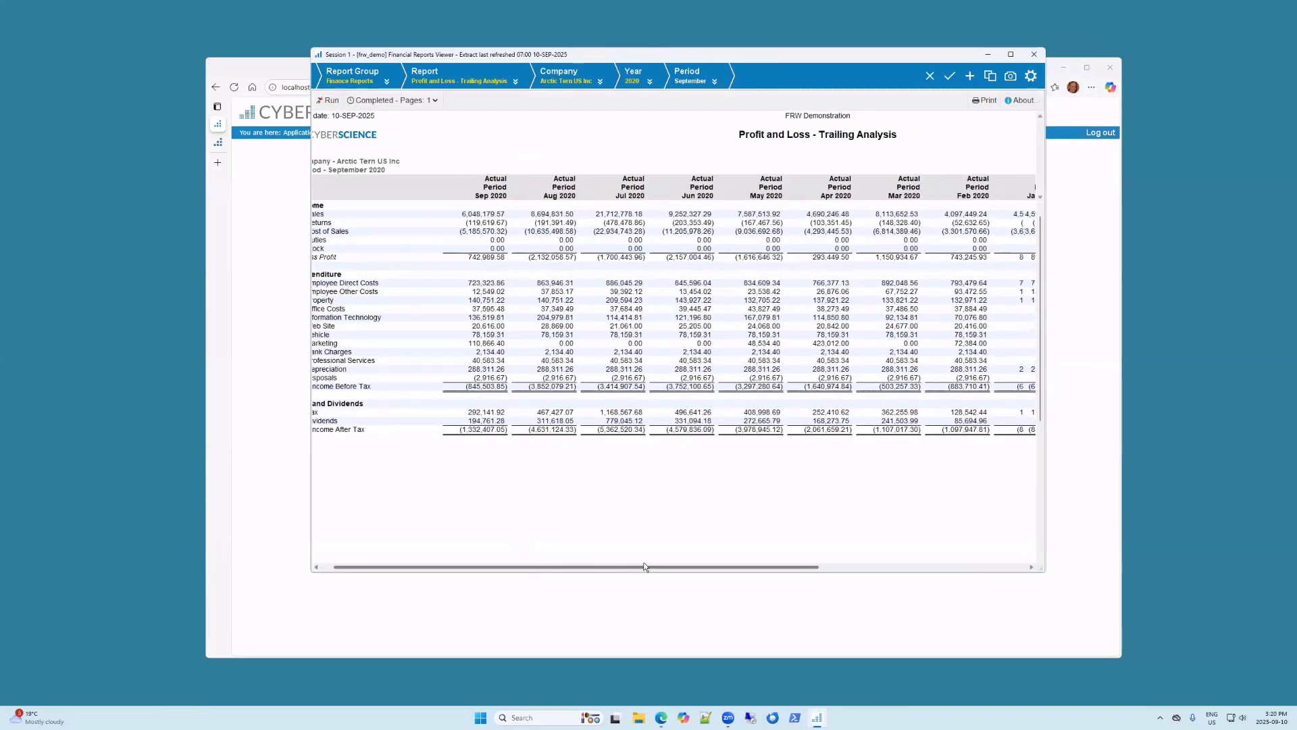
pyautogui.hscroll(2, 938, 341)
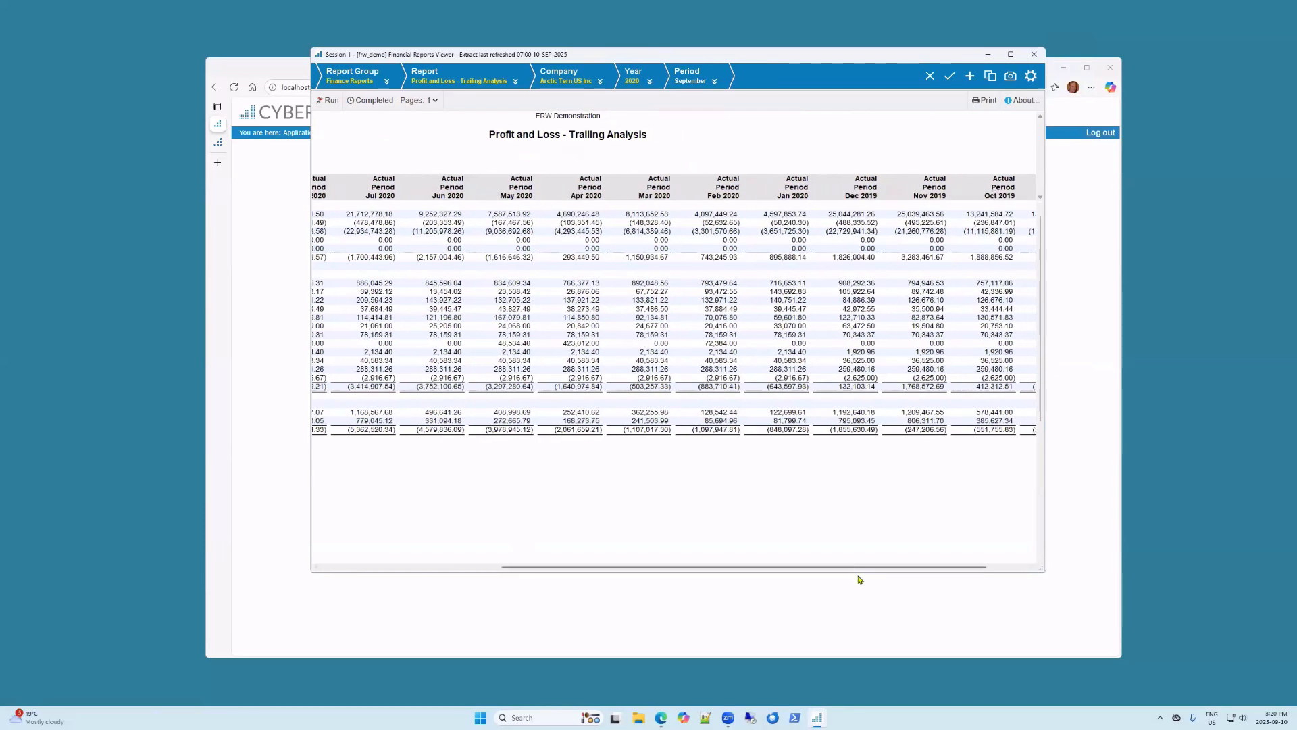
pyautogui.hscroll(2, 934, 306)
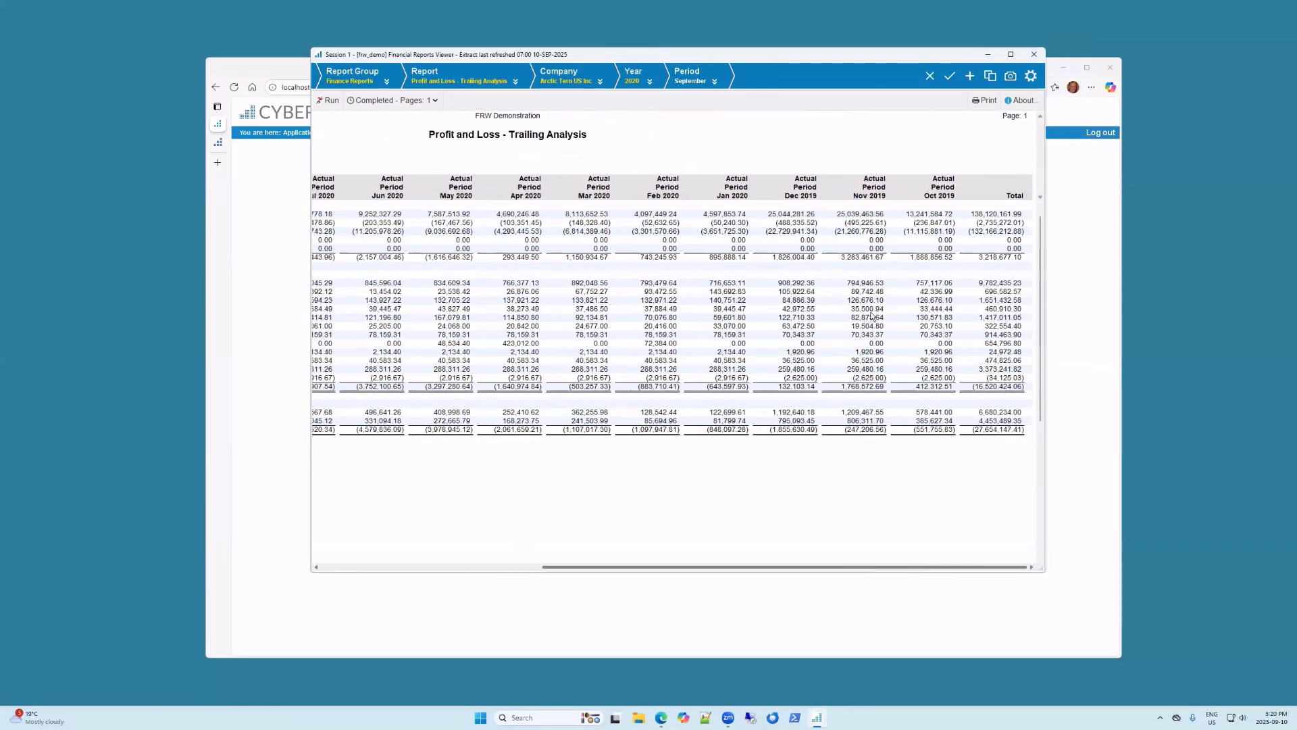
# Step: Return to the first monthly columns of the trailing analysis and set the company to Arctic Tern UK Limited
pyautogui.moveTo(914, 568); pyautogui.dragTo(583, 439)
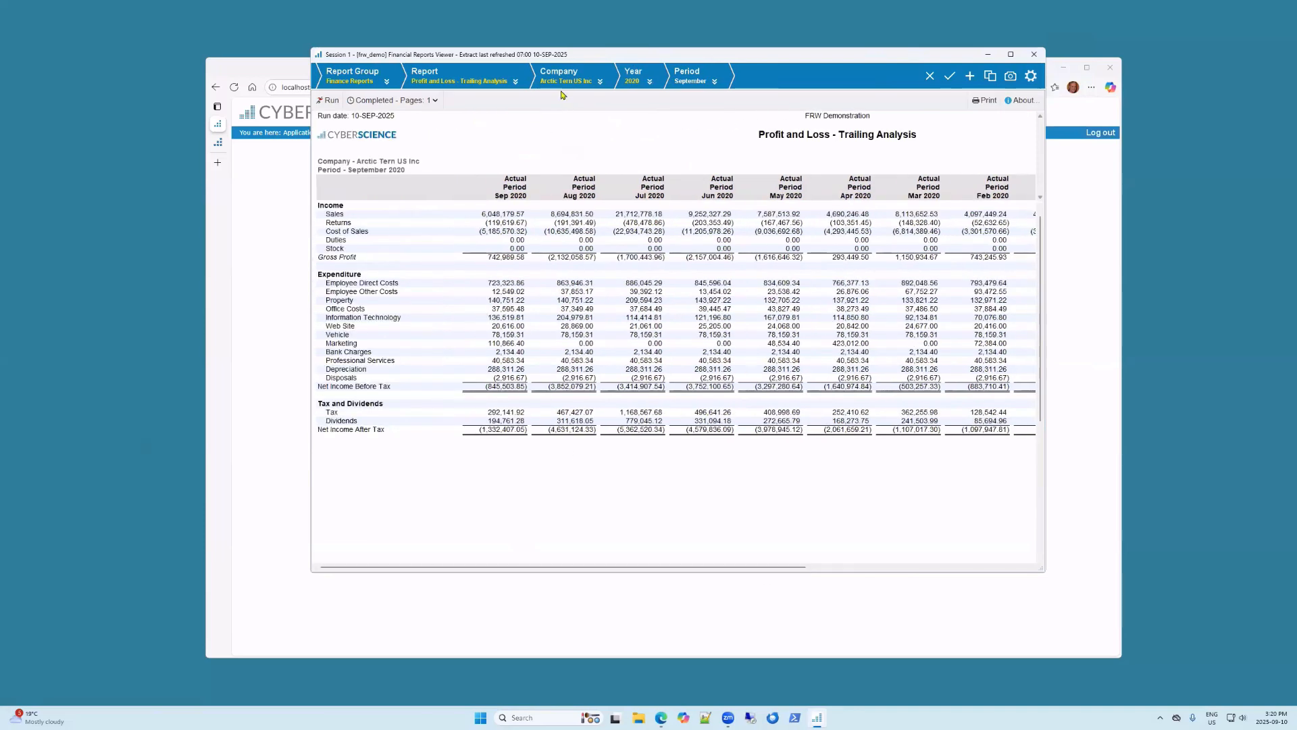
pyautogui.click(601, 83)
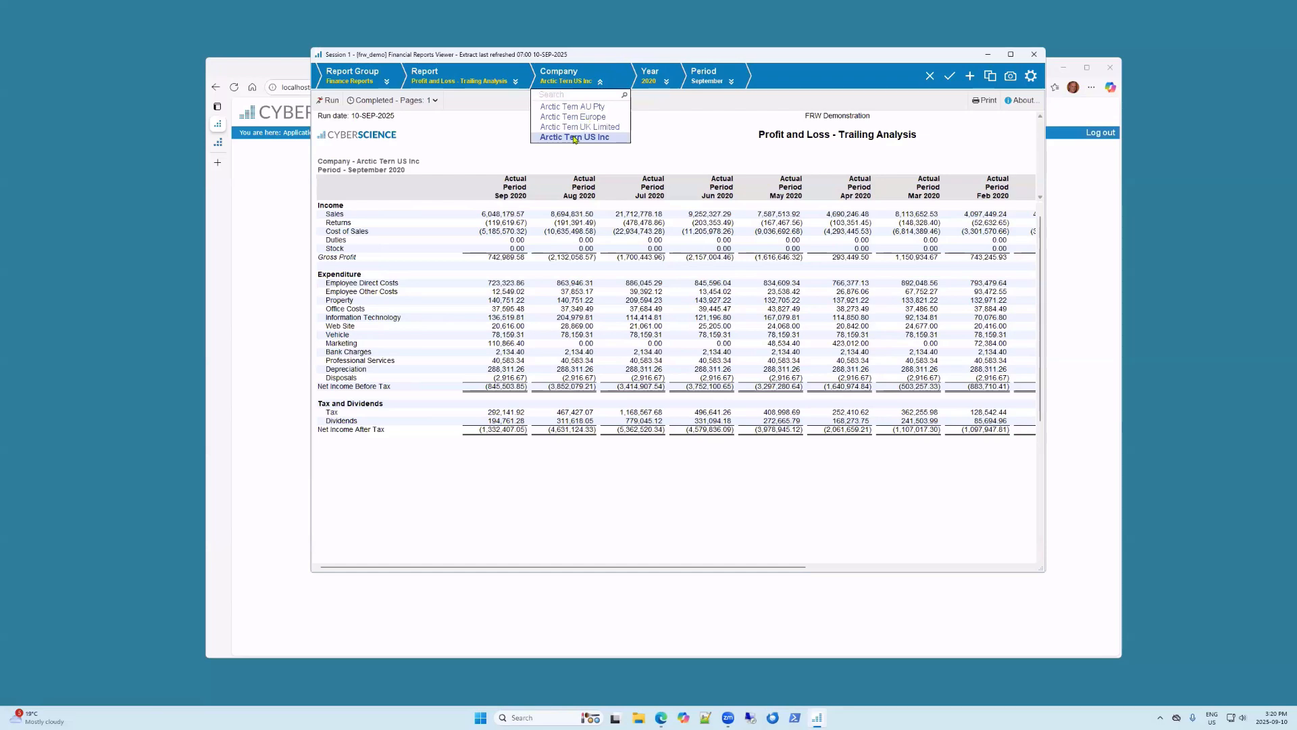
pyautogui.click(580, 127)
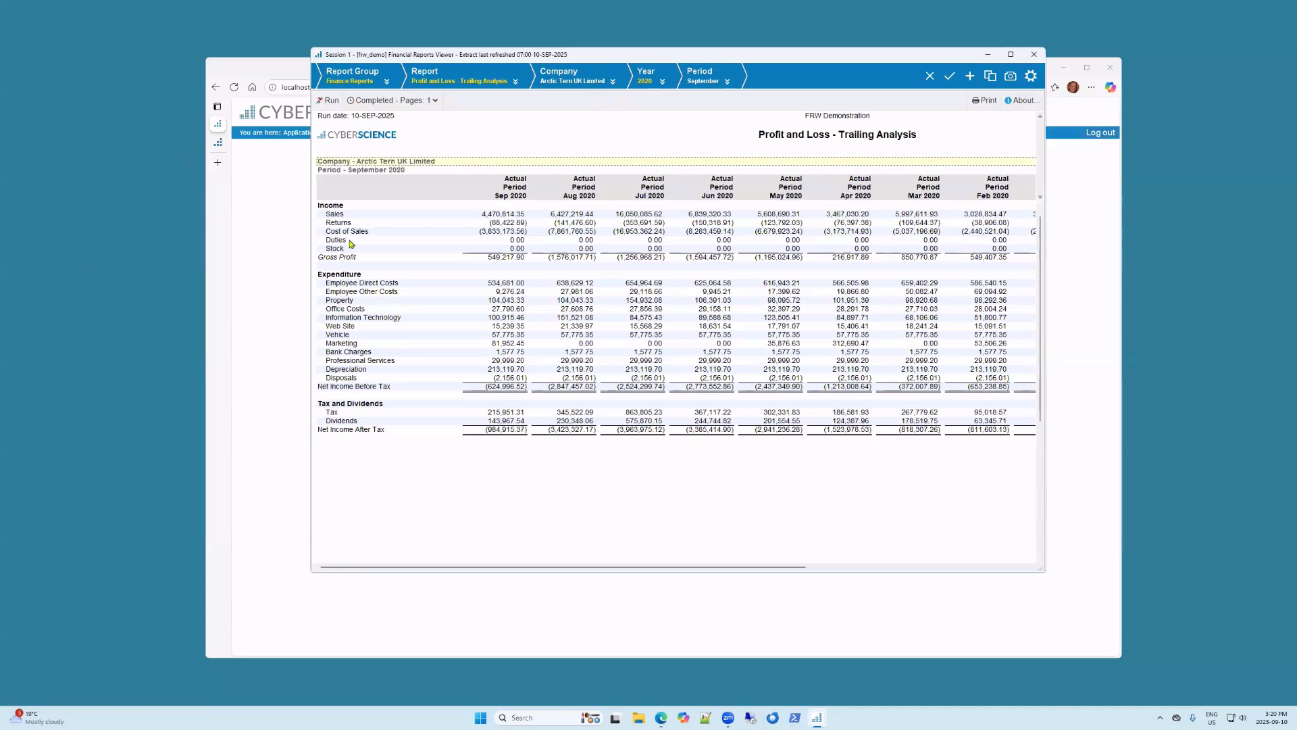
# Step: Restore the trailing analysis's default filter values and run the Profit and Loss - Multi Company report
pyautogui.click(930, 76)
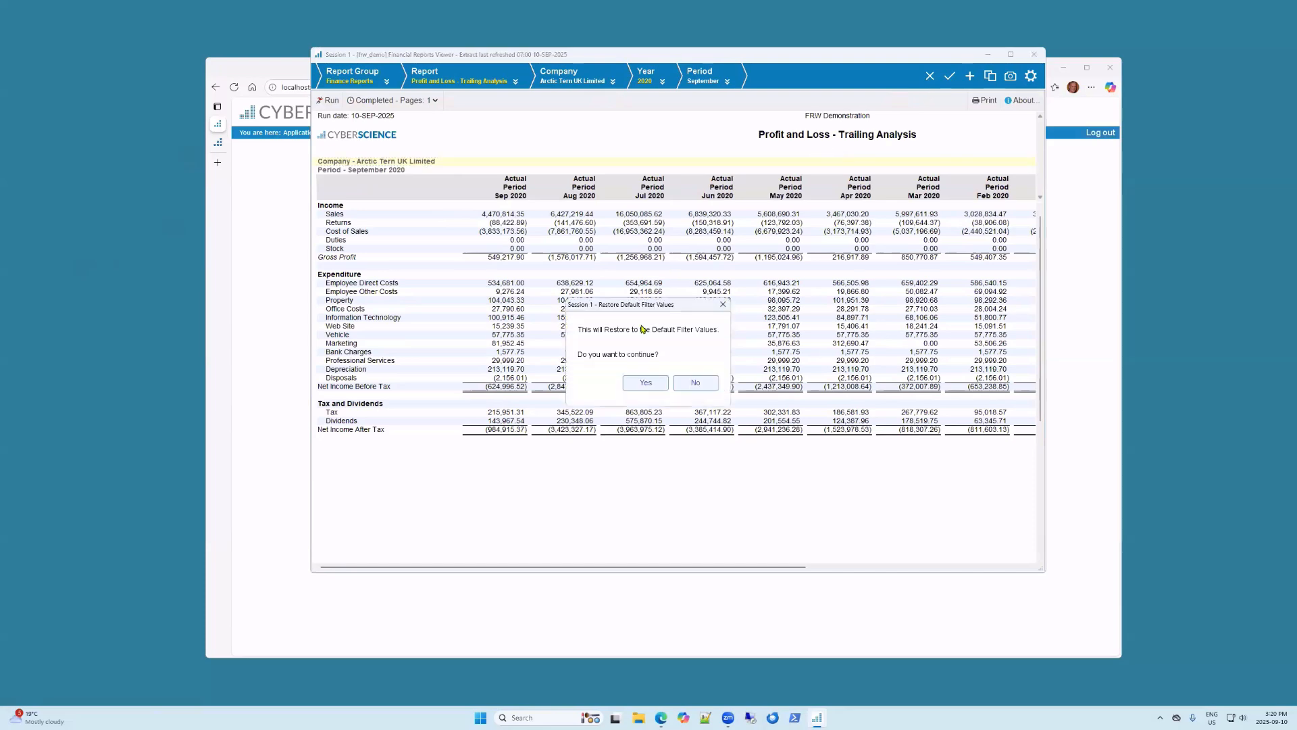
pyautogui.click(636, 381)
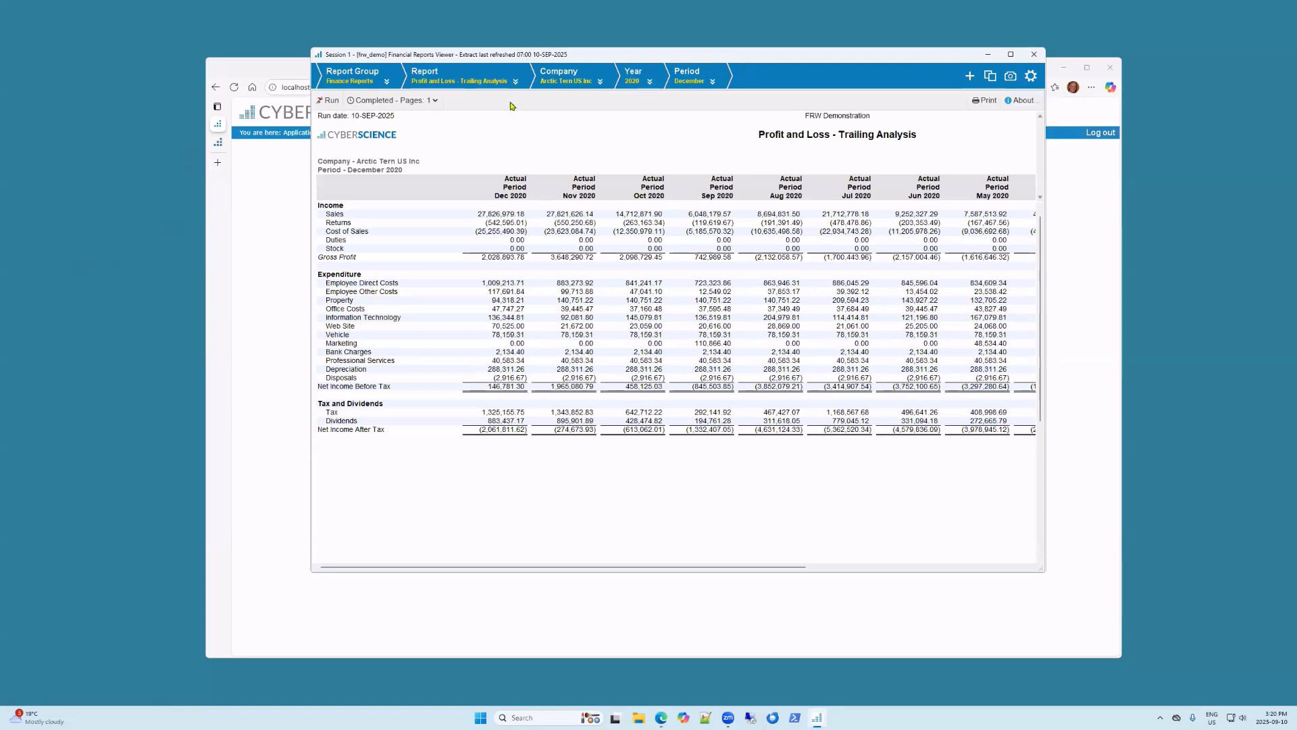
pyautogui.click(515, 82)
pyautogui.scroll(-1, 508, 221)
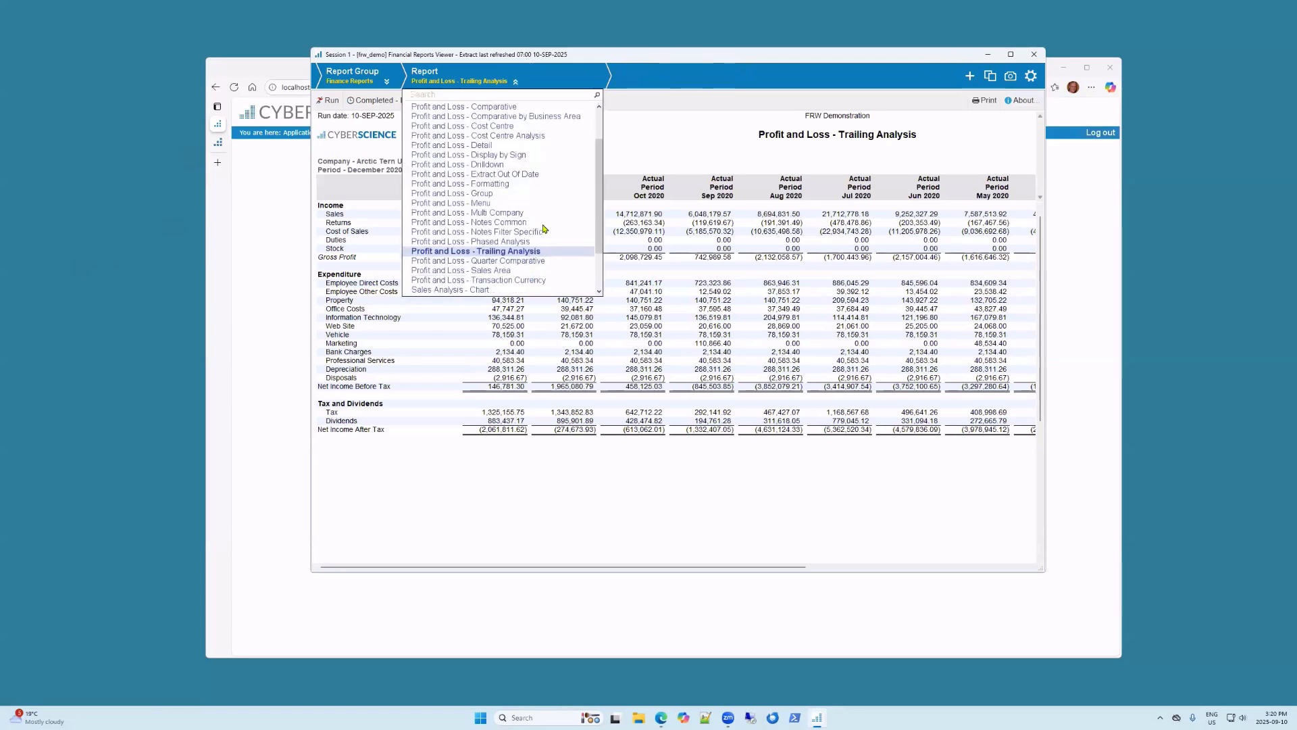
pyautogui.click(518, 214)
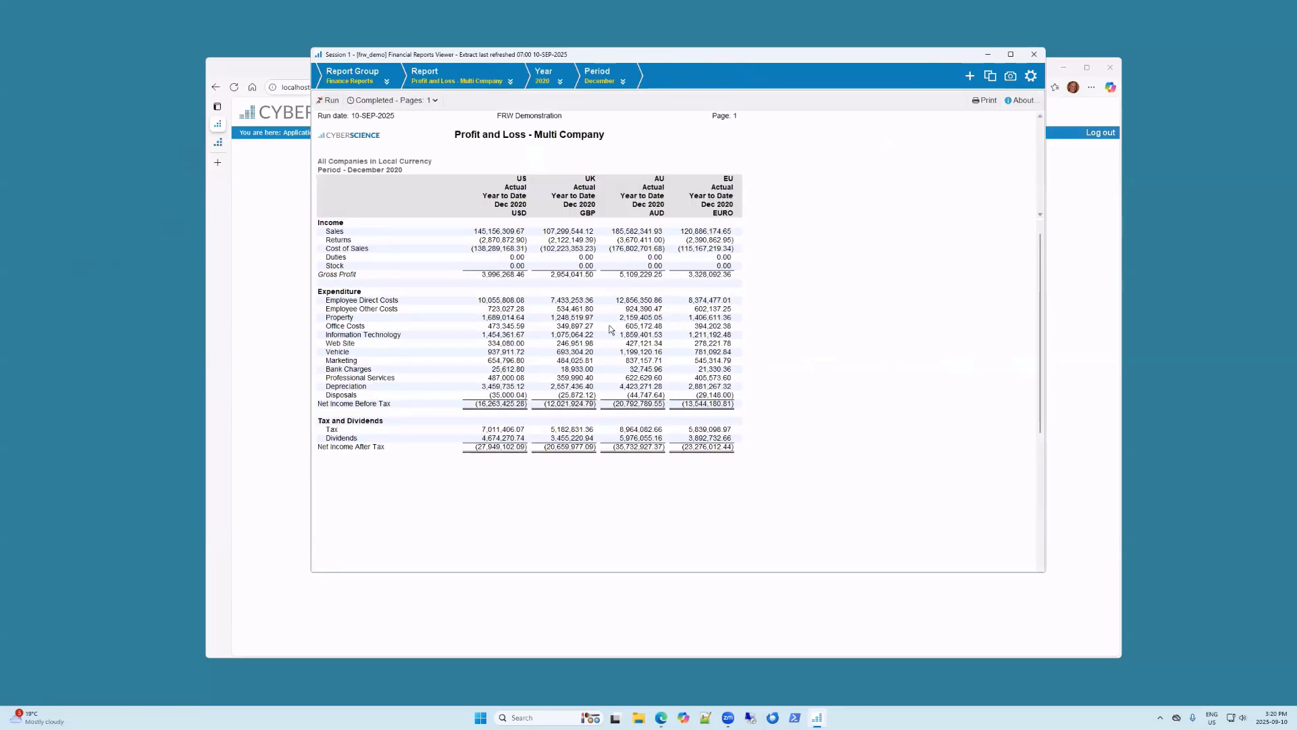
# Step: Highlight the USD, GBP, AUD and EURO currency headings in the multi-company report in turn
pyautogui.click(519, 212)
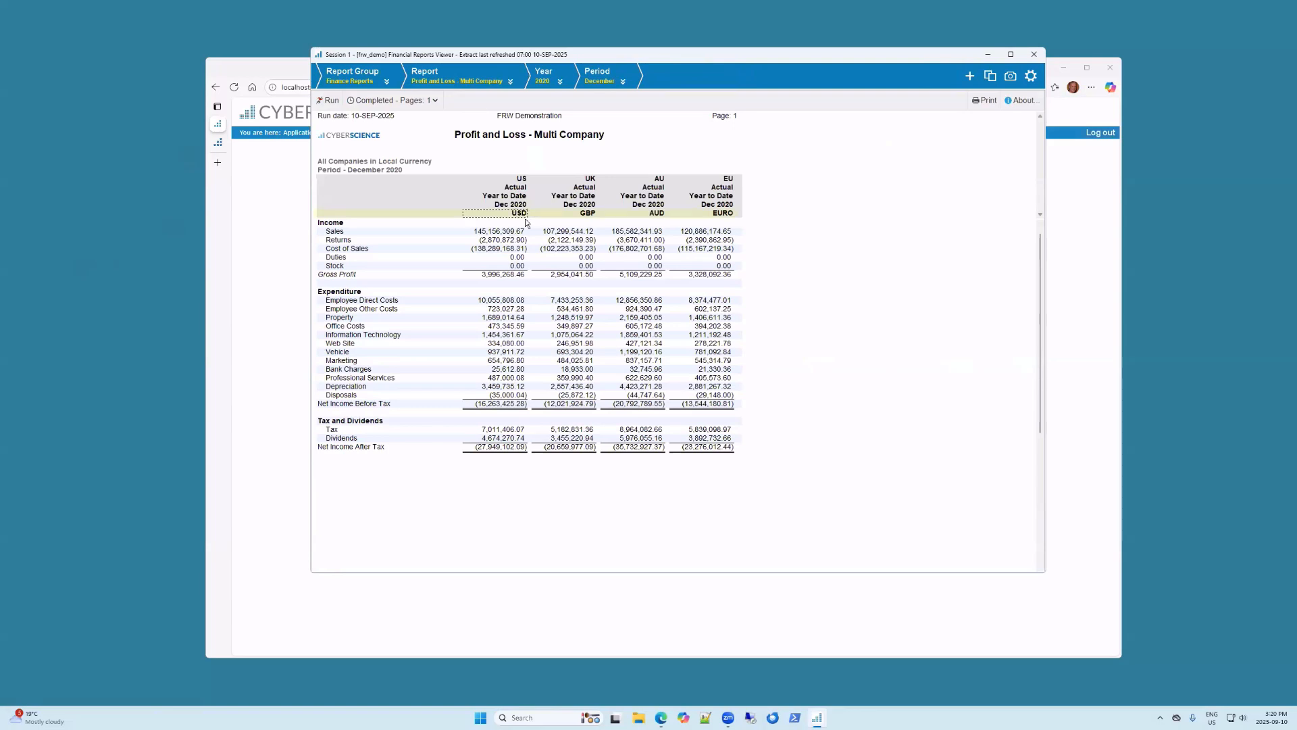
pyautogui.click(585, 214)
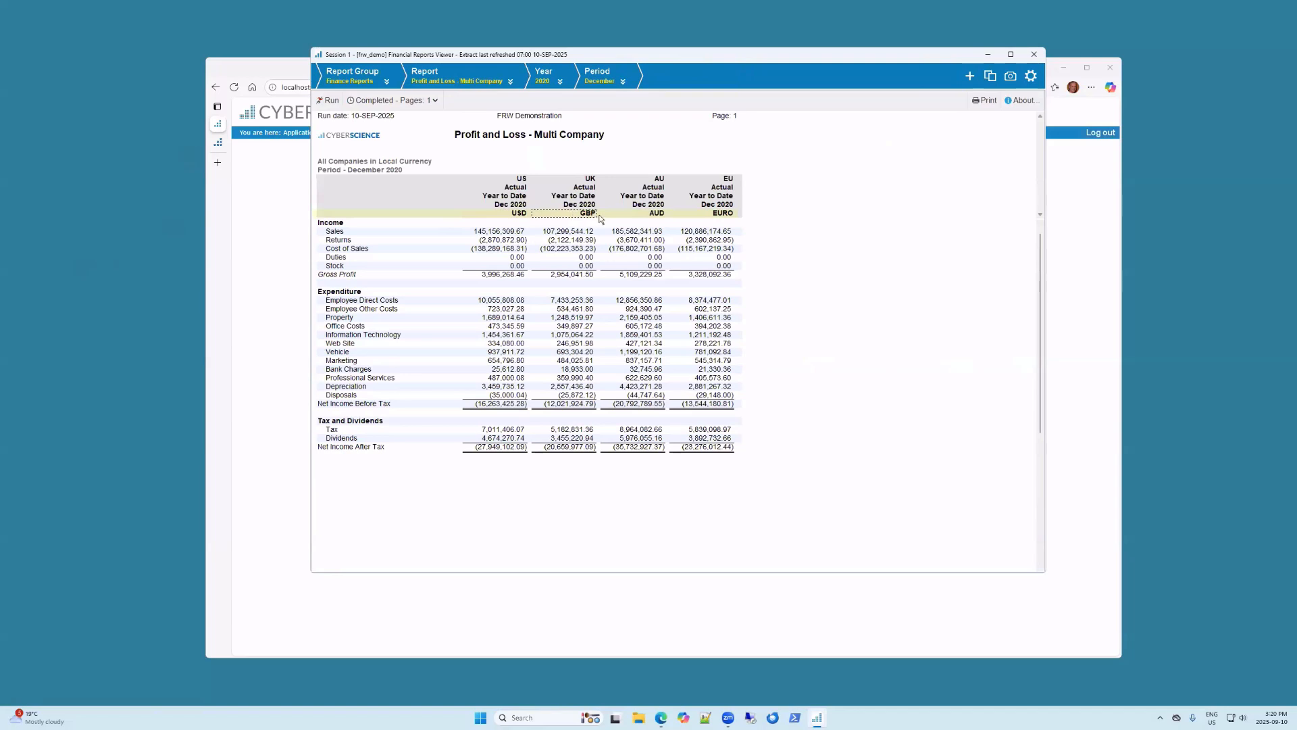
pyautogui.click(650, 214)
pyautogui.click(714, 215)
pyautogui.click(587, 425)
# Step: Run the Profit and Loss - Group report, keep the exchange set at End of Year, and highlight the exchange rate row
pyautogui.click(511, 82)
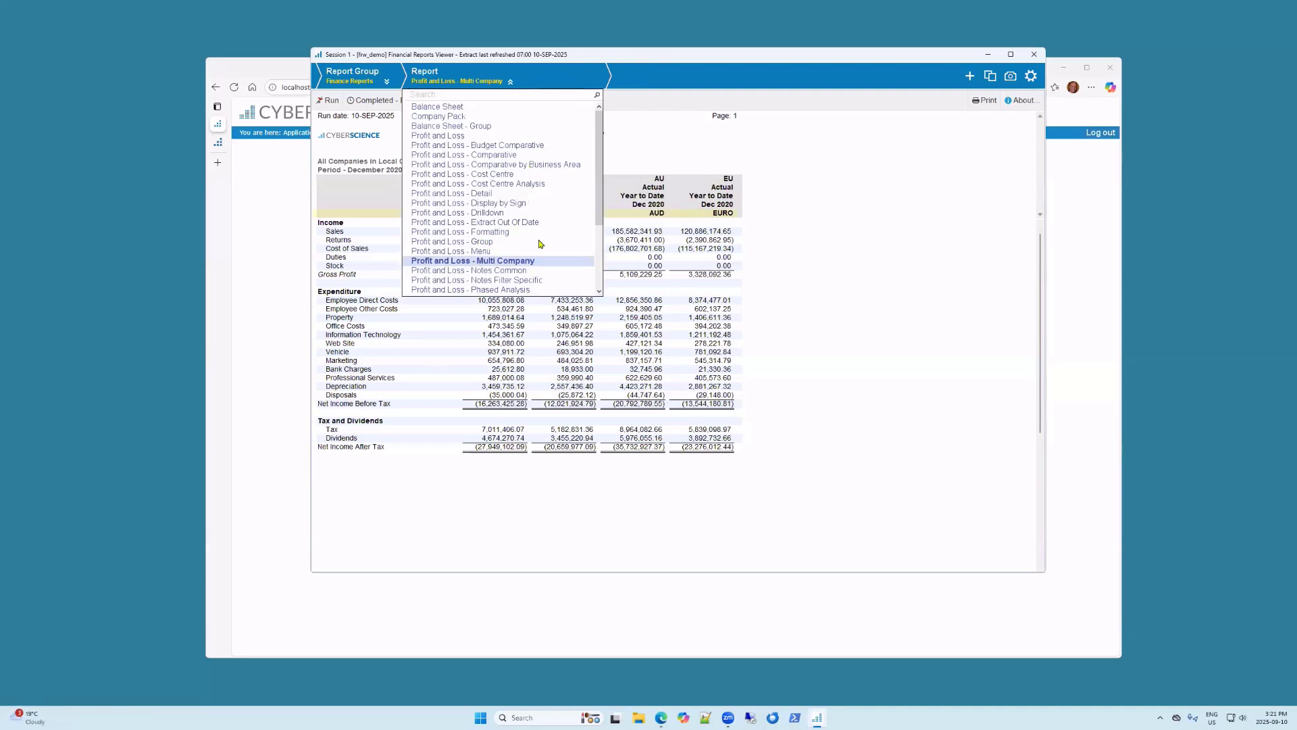
pyautogui.click(539, 241)
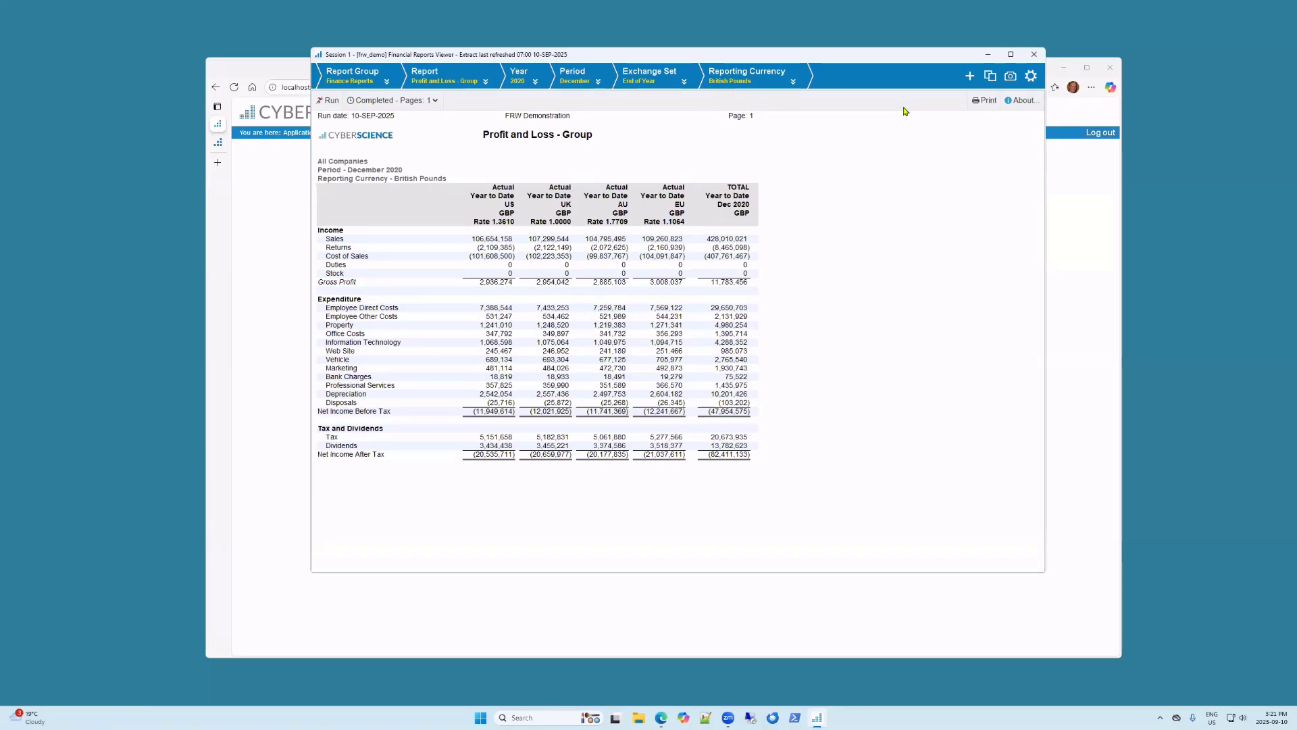
pyautogui.click(685, 83)
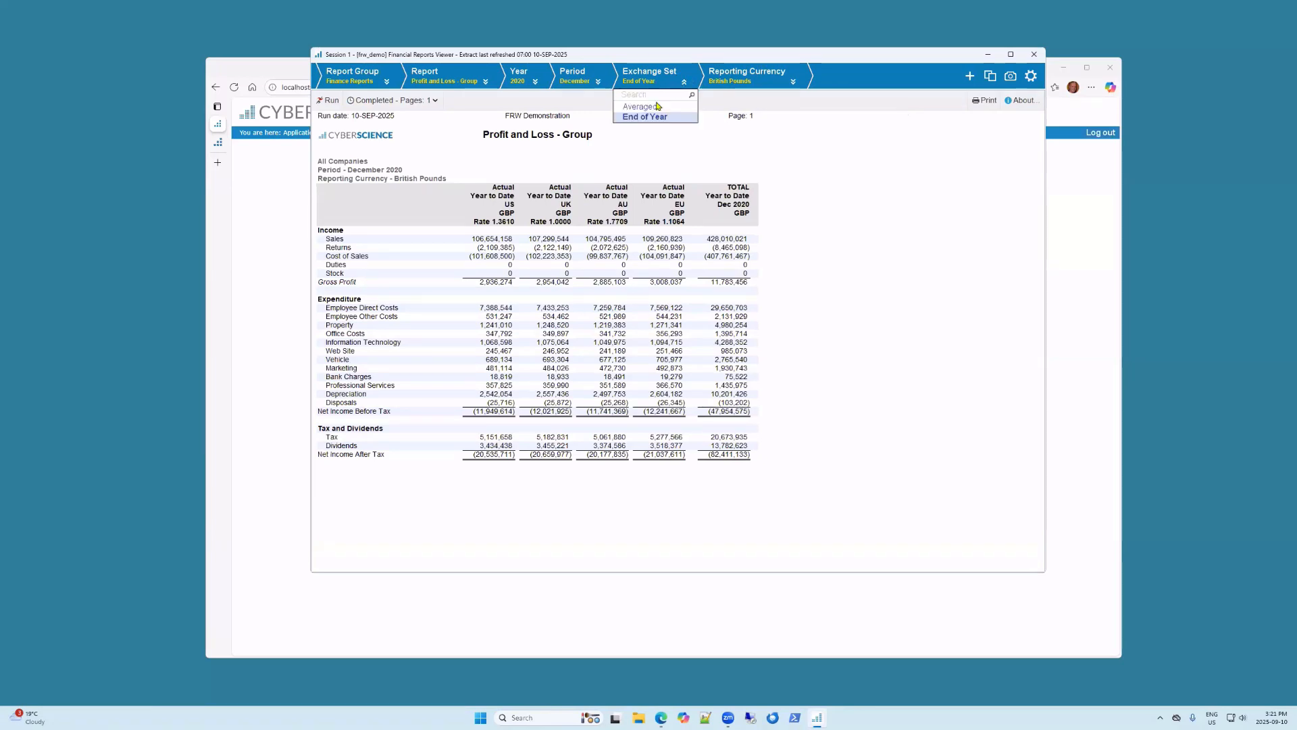
pyautogui.click(649, 118)
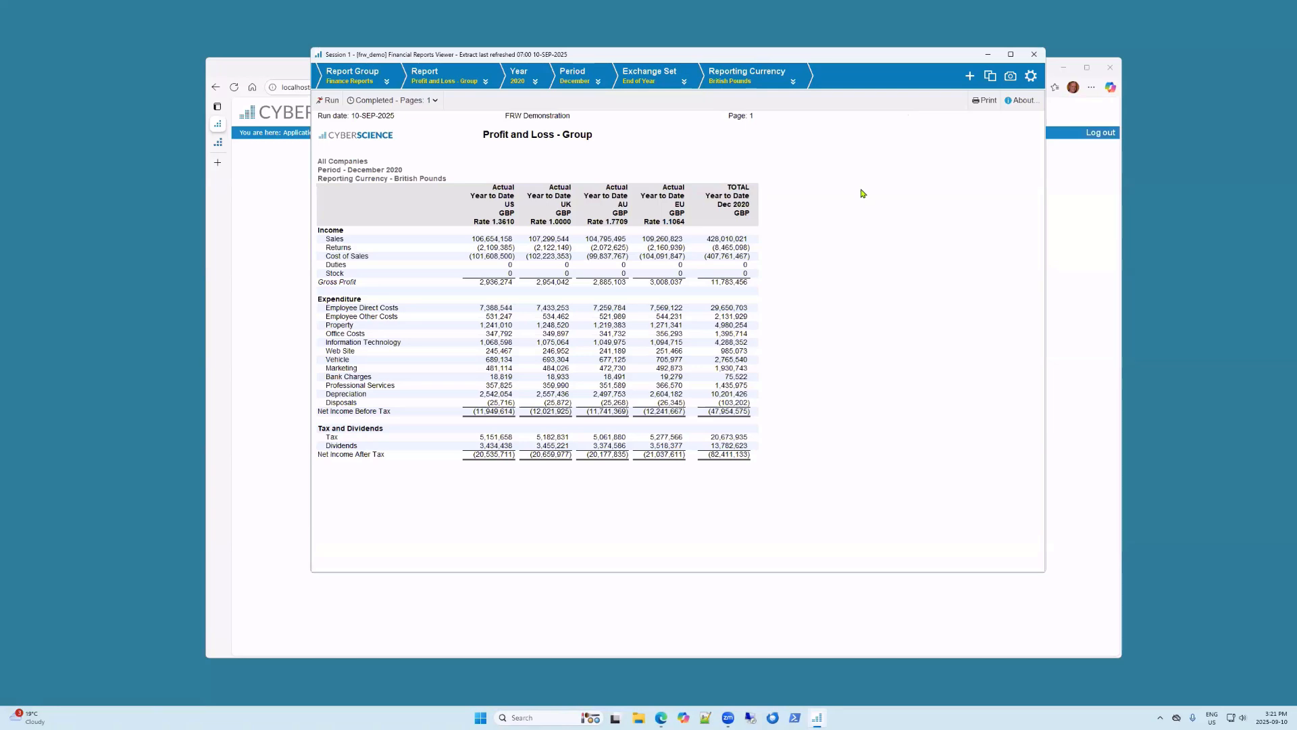
pyautogui.click(508, 223)
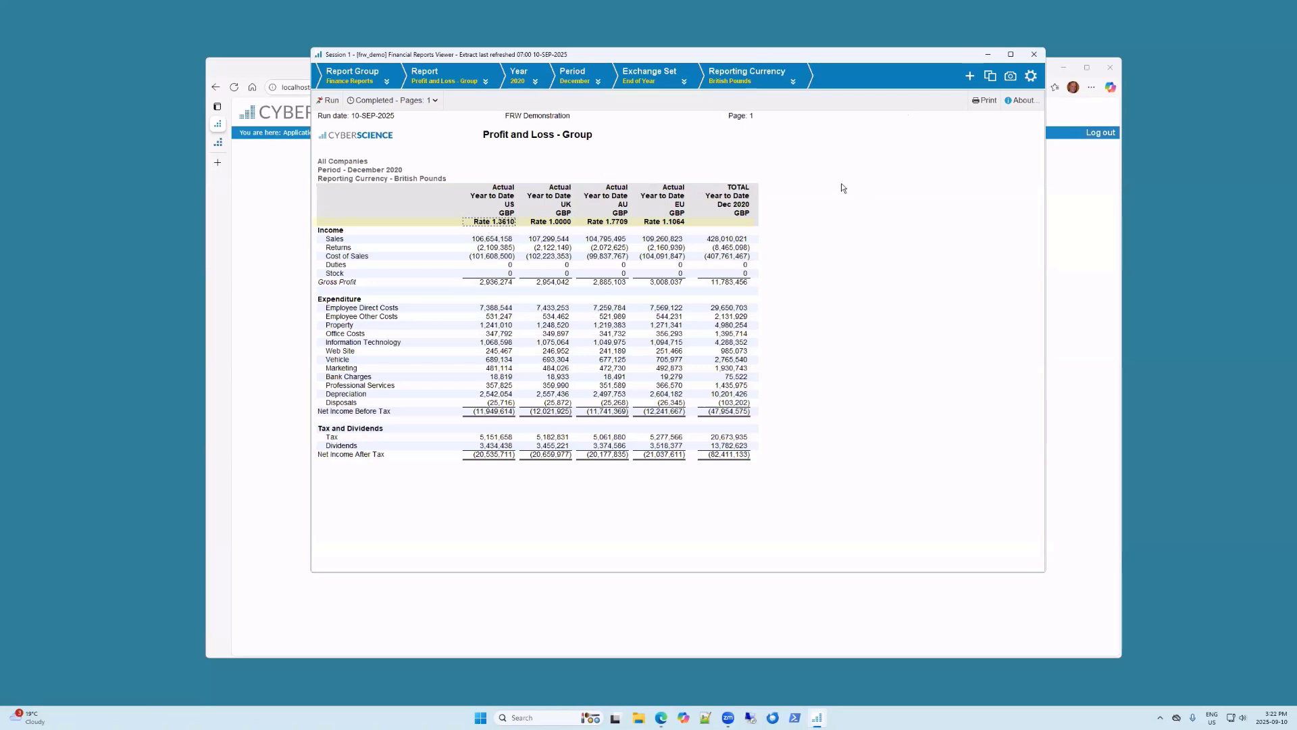
# Step: Set the group report's reporting currency to U S Dollar
pyautogui.click(747, 86)
pyautogui.click(792, 81)
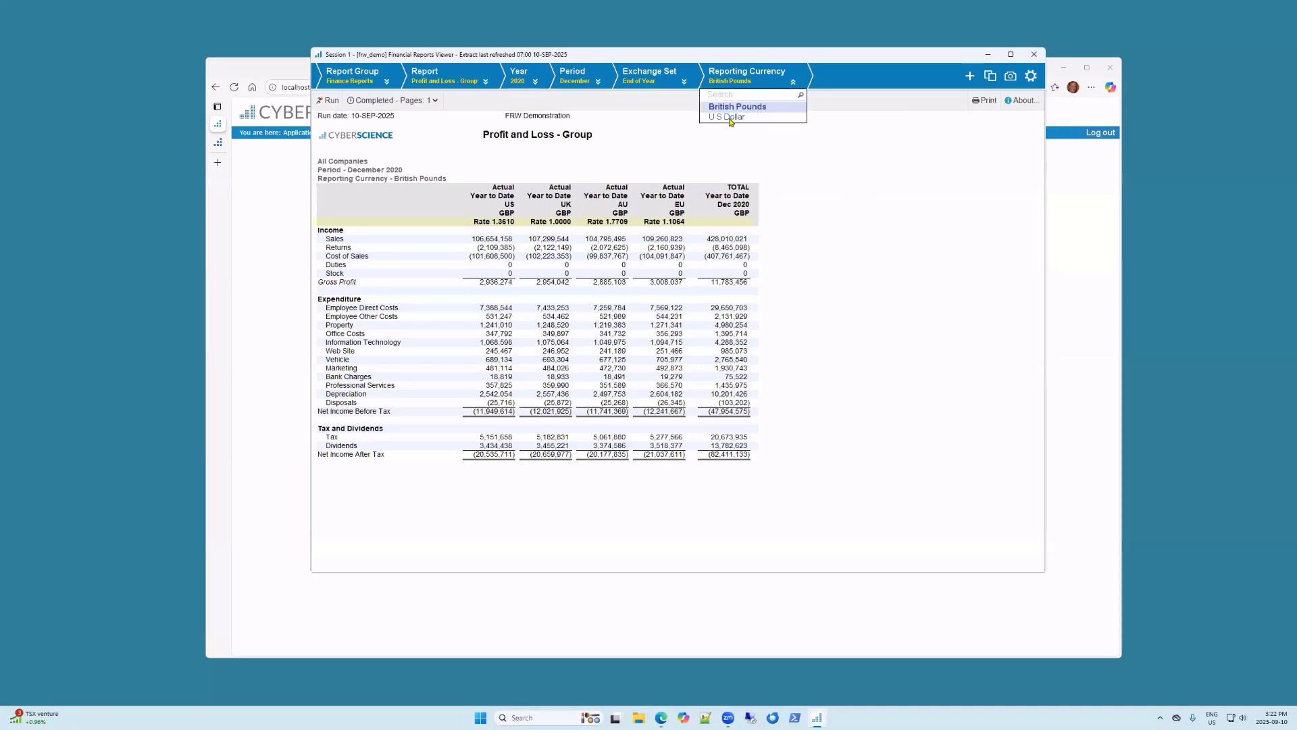
pyautogui.click(742, 122)
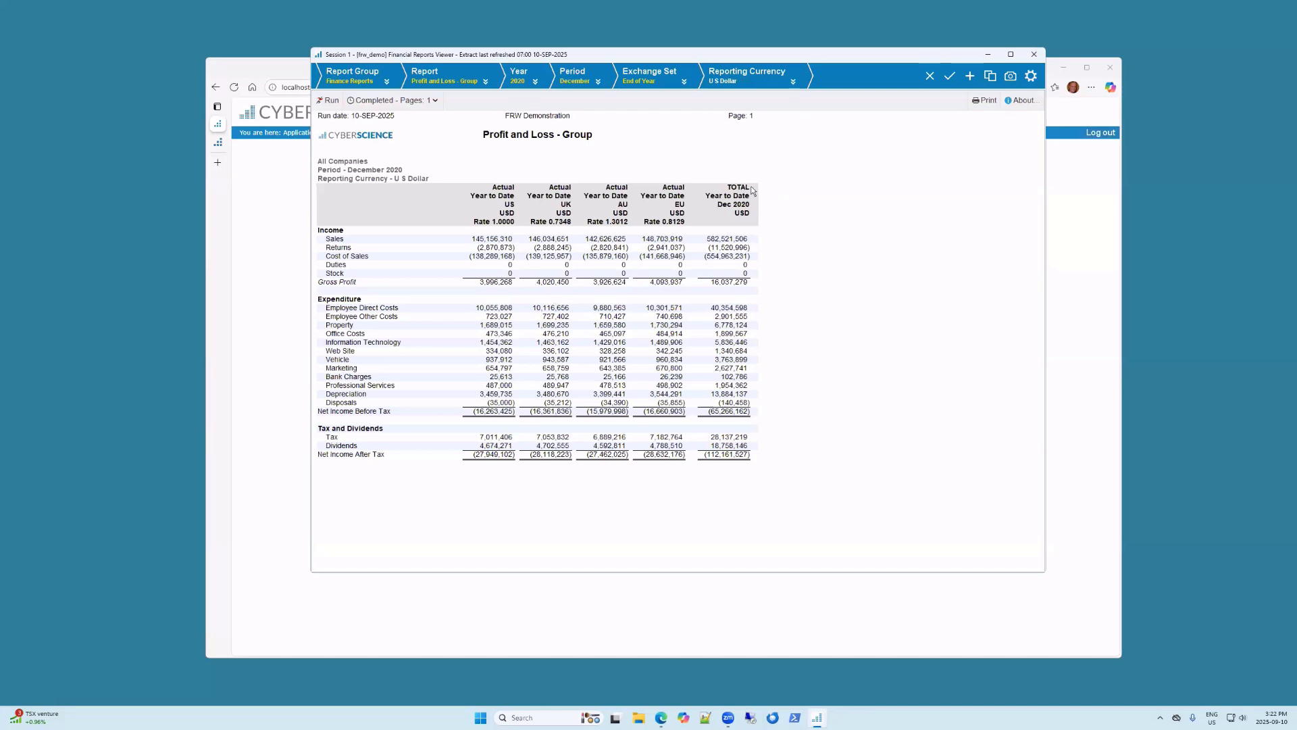
# Step: Restore the group report's default filter values and run the Sales Analysis - Chart report
pyautogui.click(929, 77)
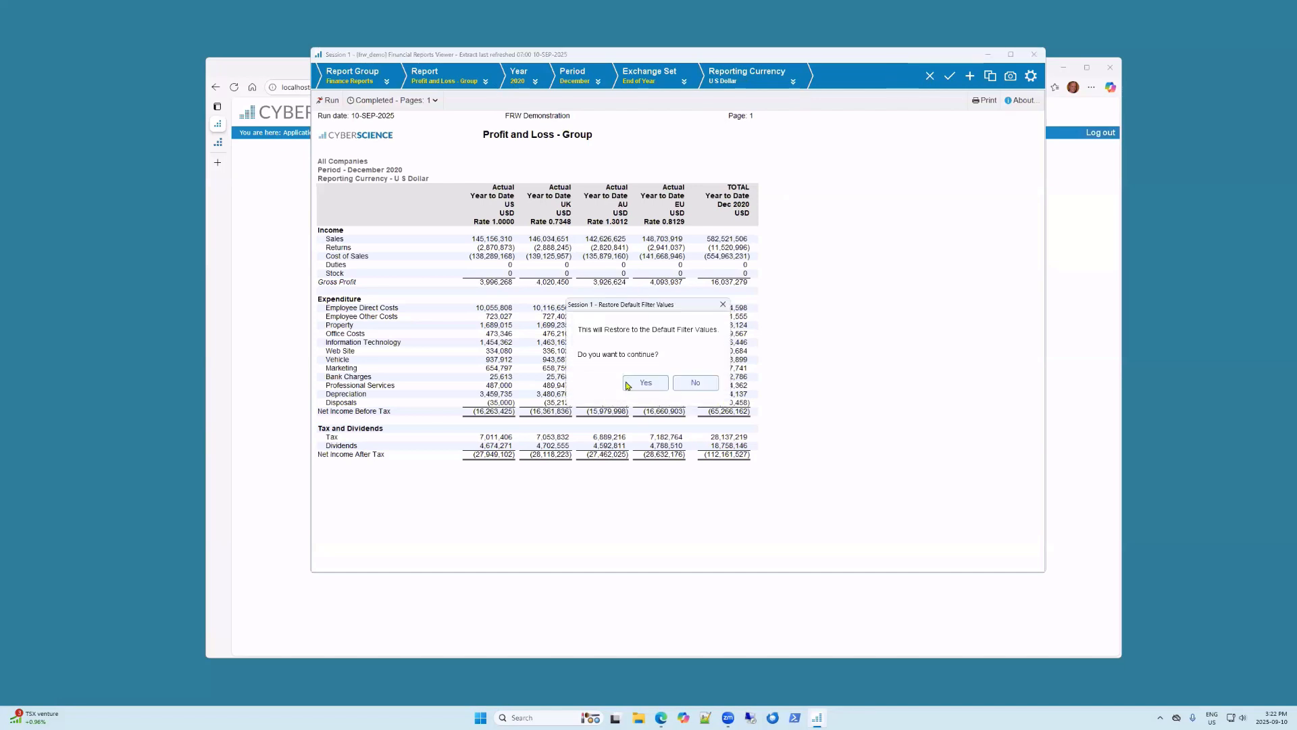
pyautogui.click(641, 383)
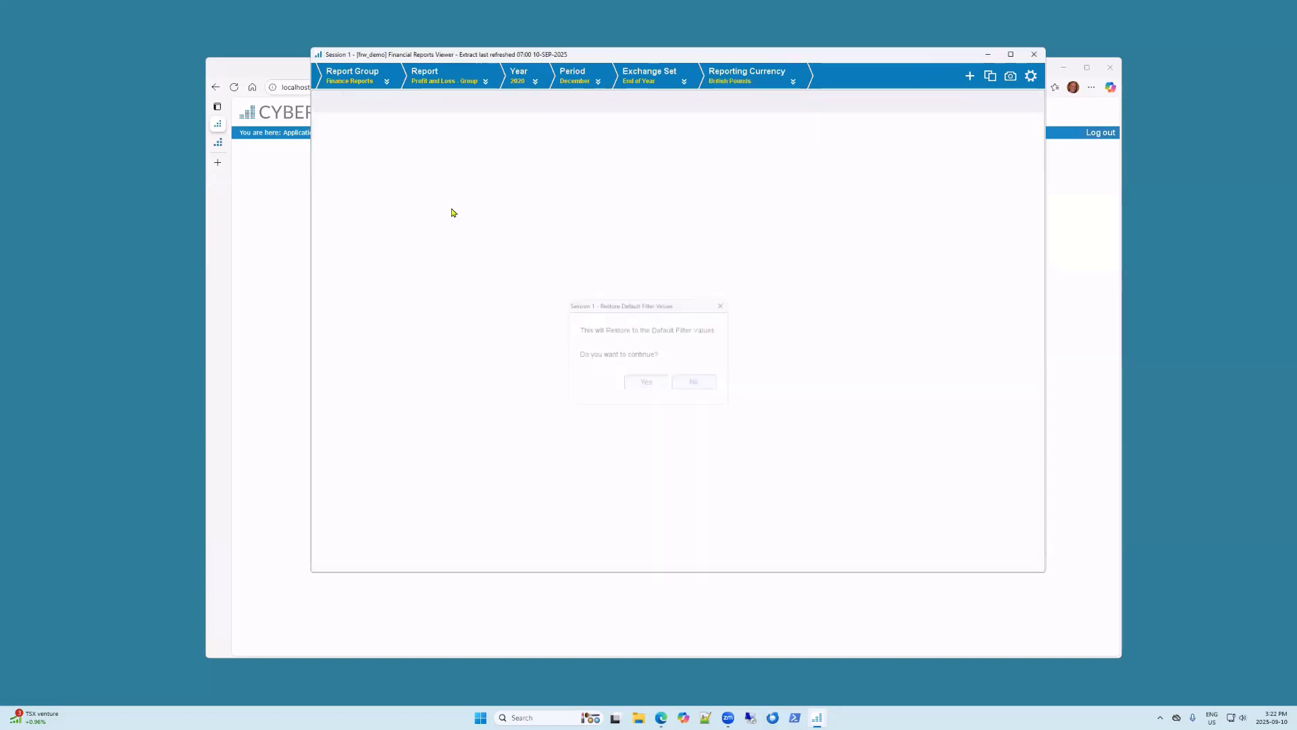
pyautogui.click(485, 83)
pyautogui.scroll(-3, 535, 227)
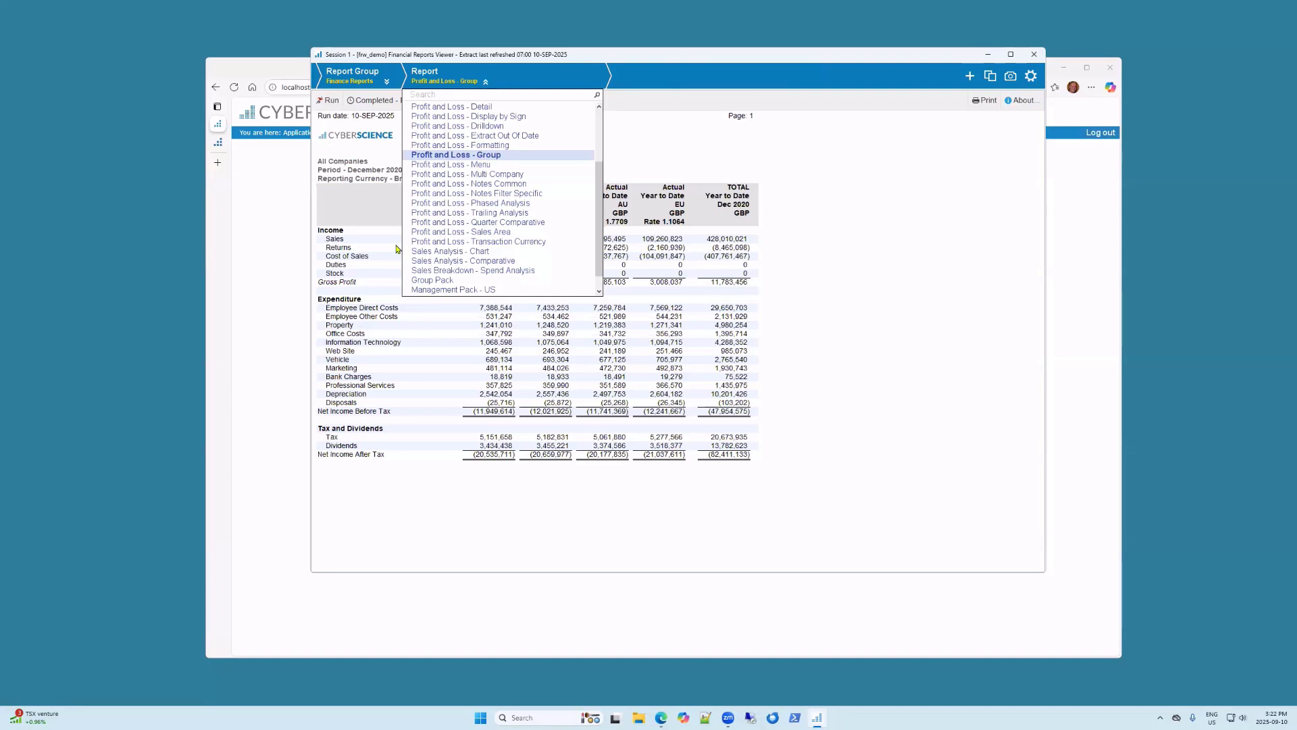
pyautogui.click(524, 279)
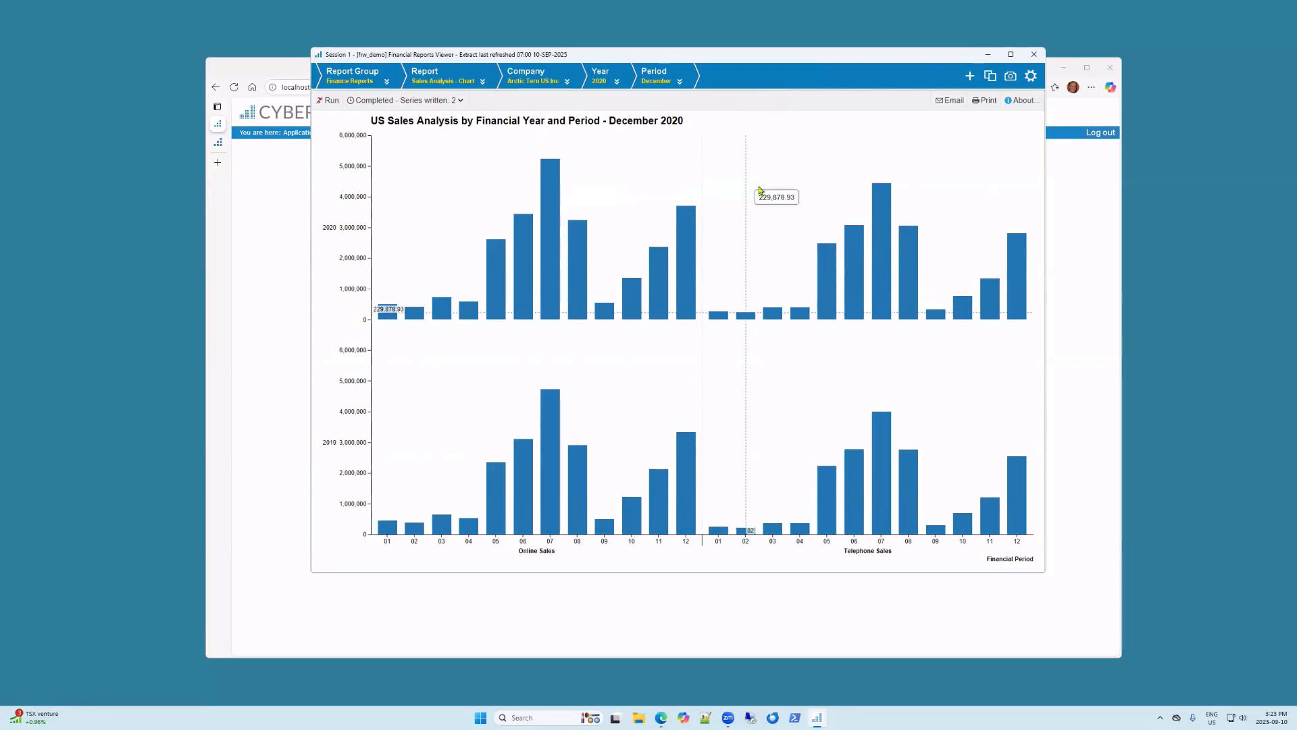
# Step: Run the YTD Sales by Customer report and move the viewer window slightly lower on the desktop
pyautogui.click(483, 83)
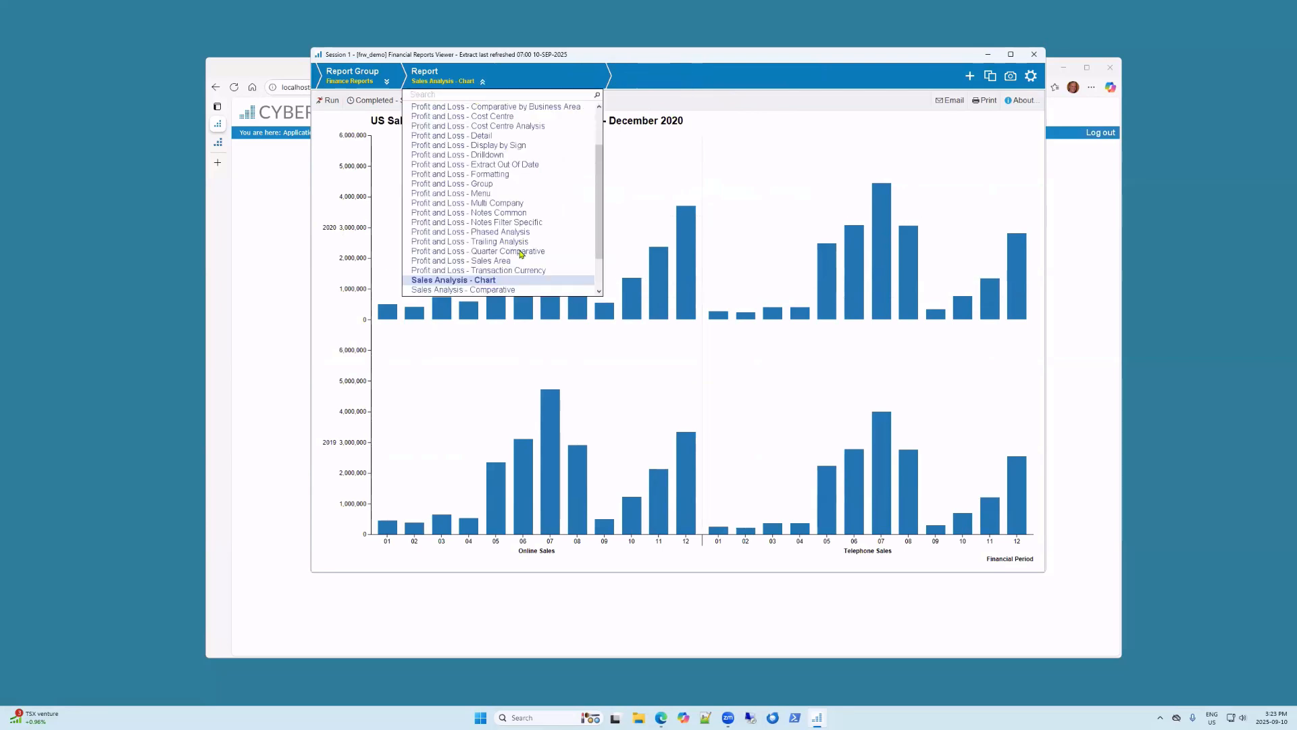
pyautogui.scroll(-2, 564, 259)
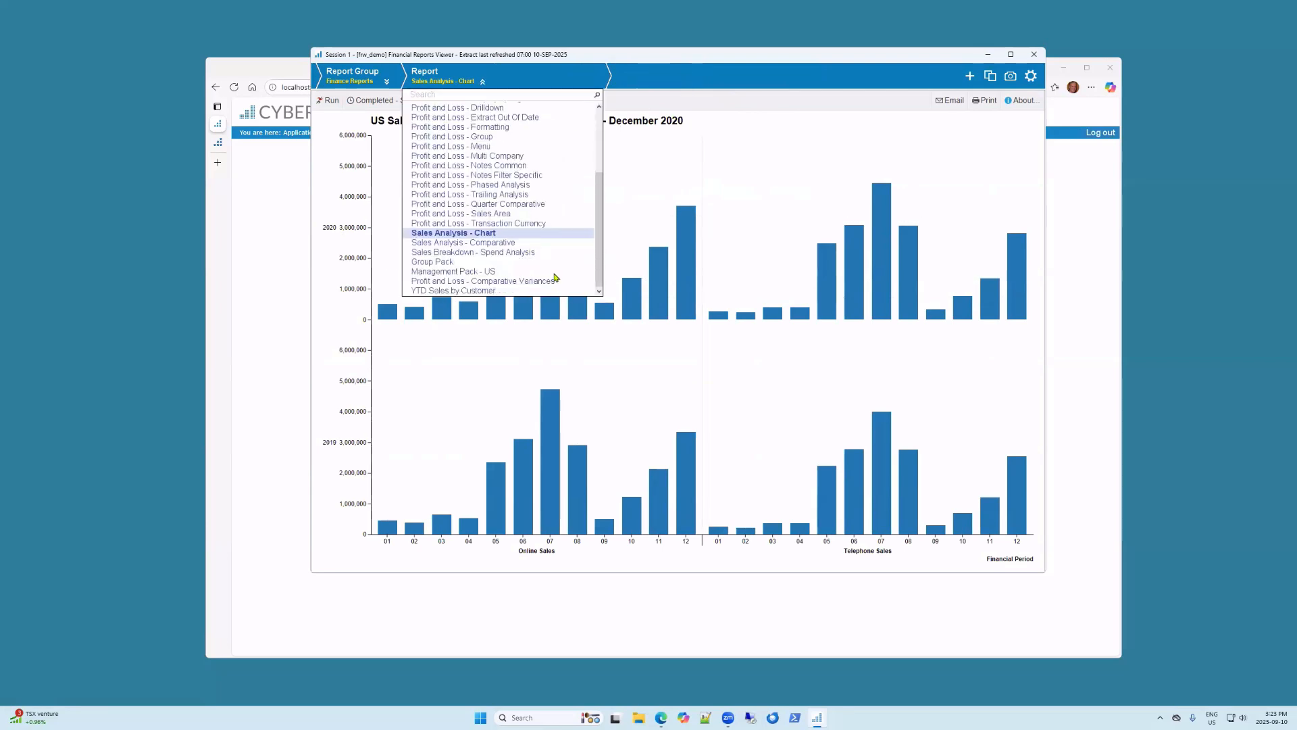
pyautogui.click(493, 291)
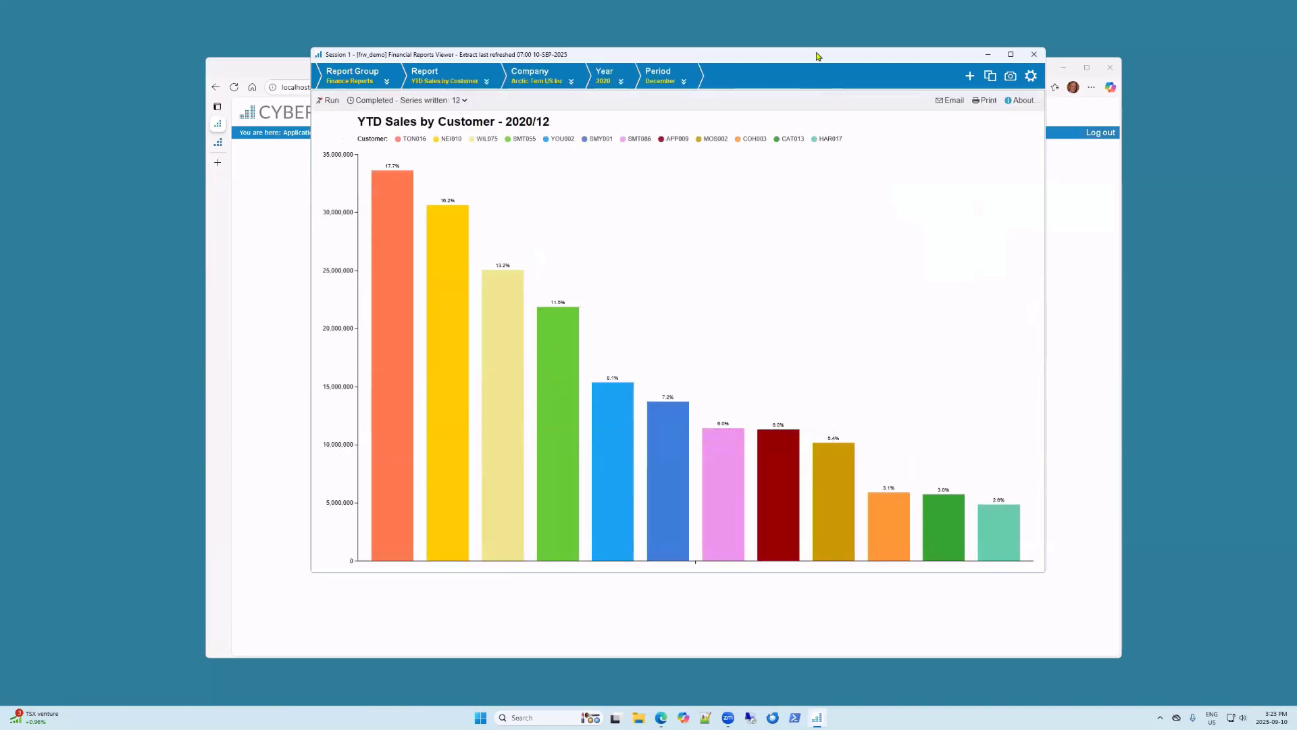
pyautogui.moveTo(816, 54); pyautogui.dragTo(892, 304)
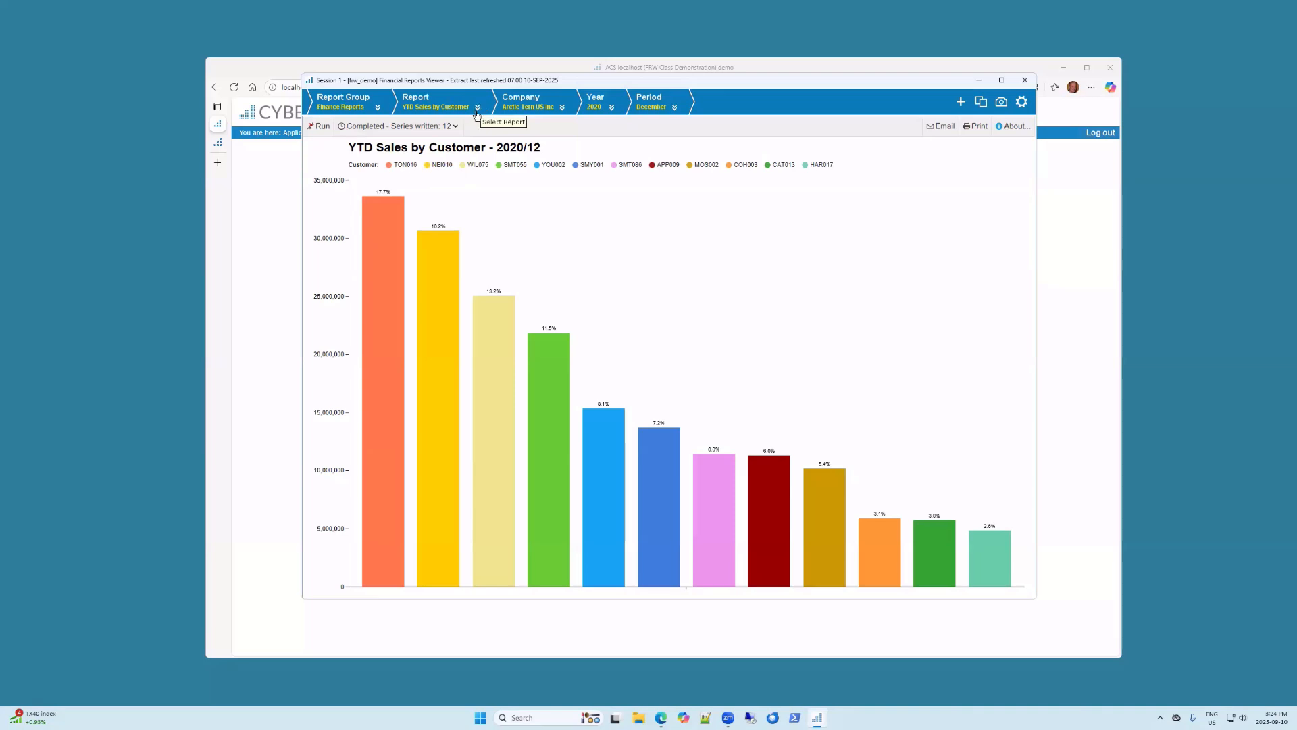
# Step: Run Management Pack - US and review its cover, Profit and Loss - Comparative and Balance Sheet - Comparative pages at a reduced zoom
pyautogui.click(479, 109)
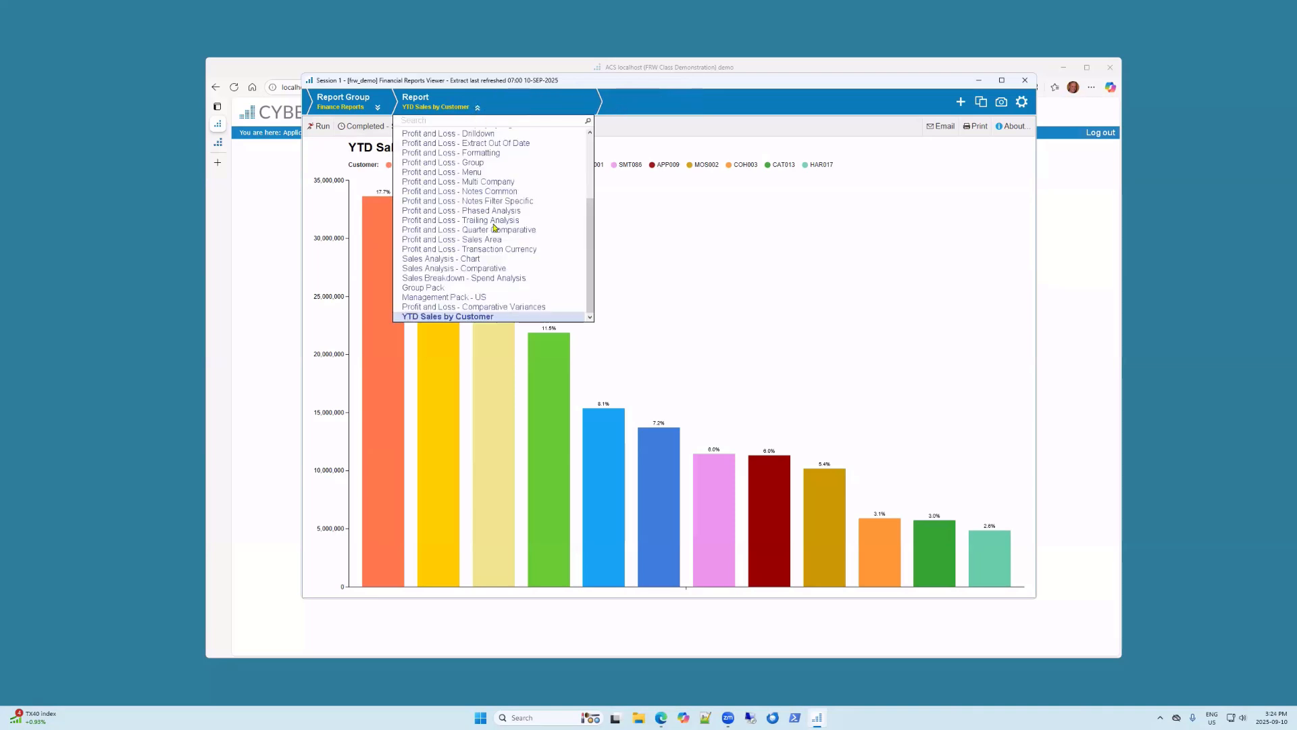
pyautogui.click(448, 298)
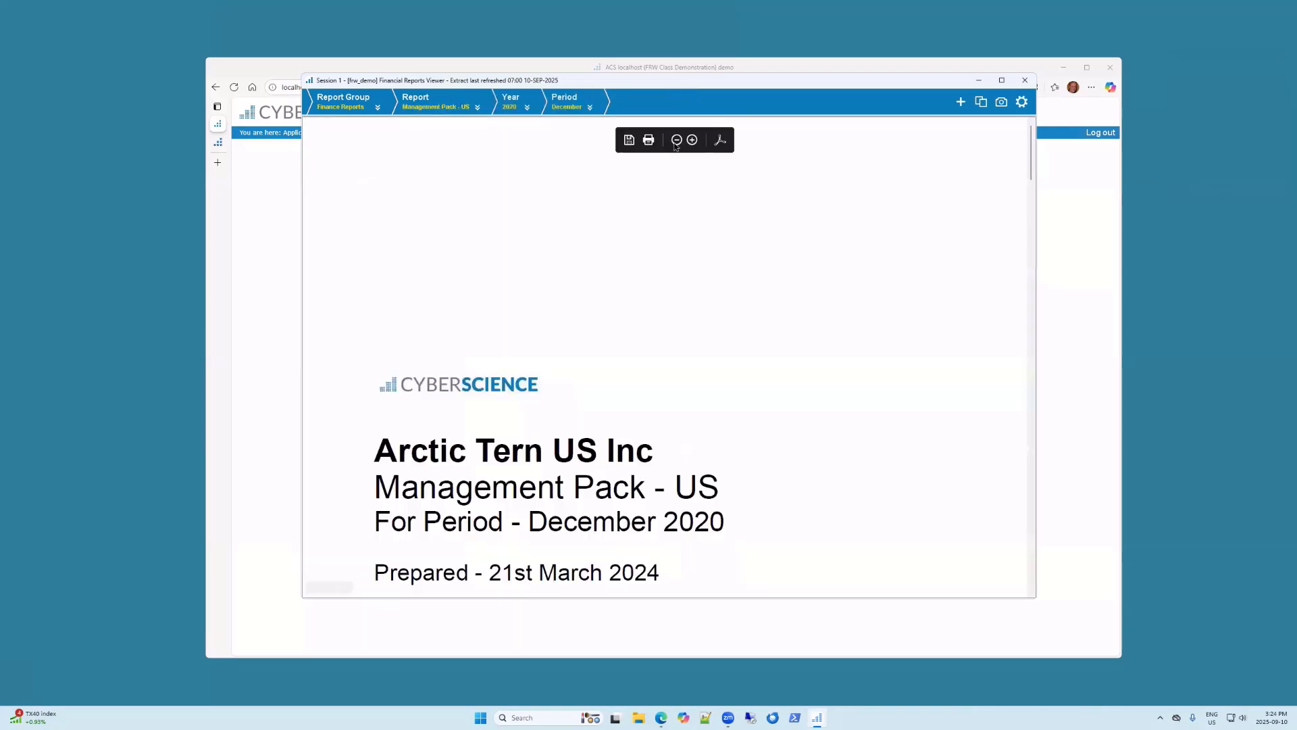
pyautogui.click(677, 140)
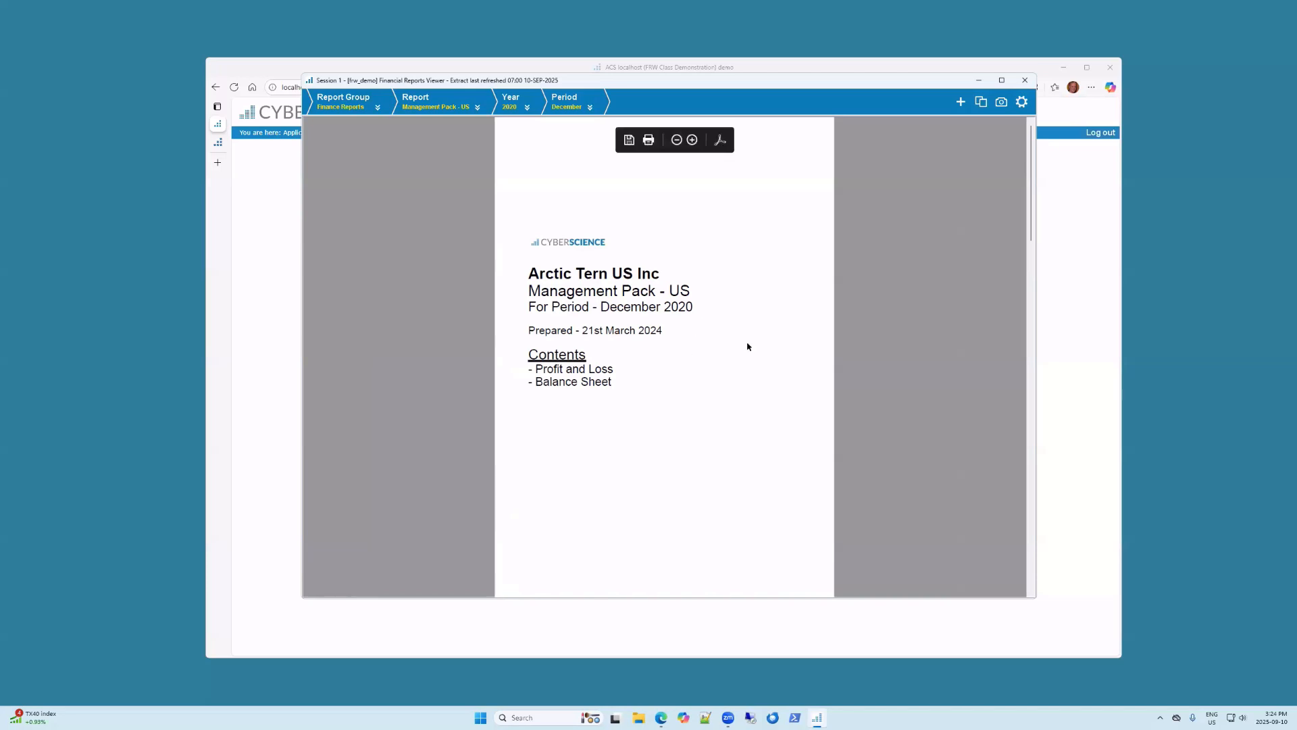
pyautogui.scroll(-6, 747, 347)
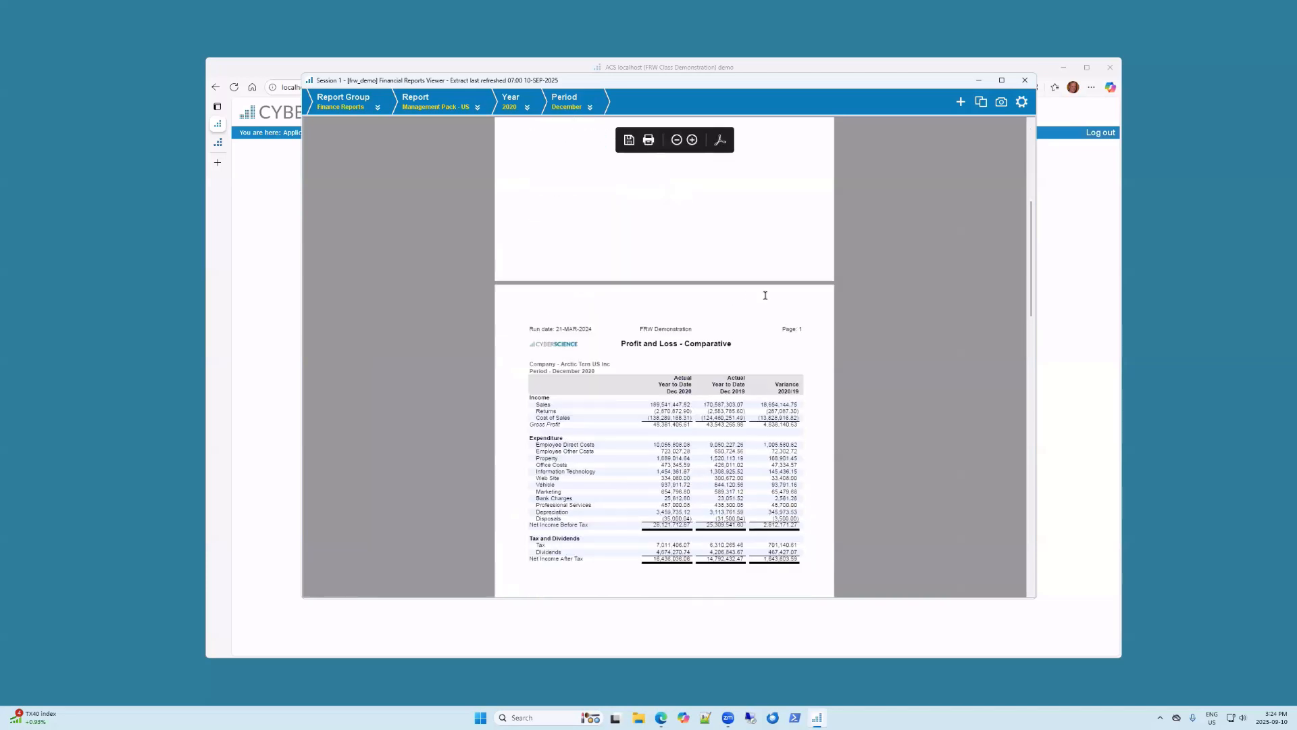
pyautogui.scroll(-6, 758, 307)
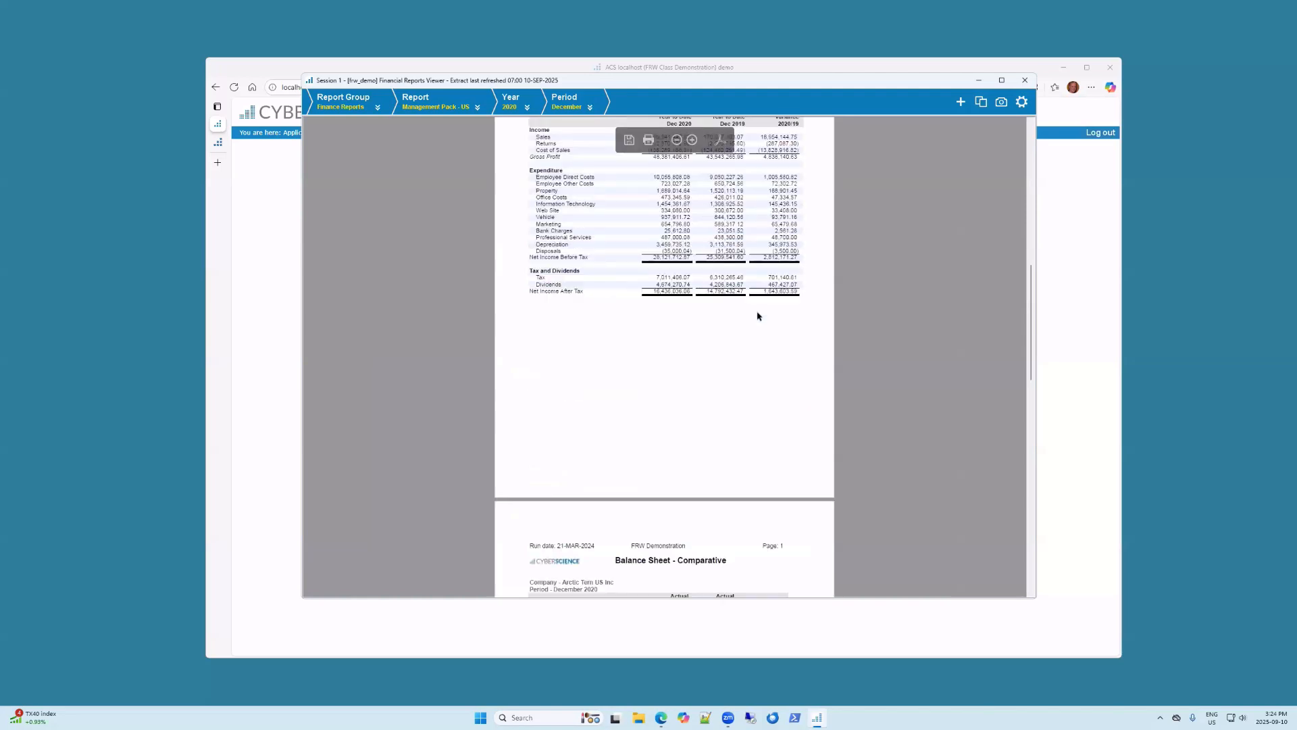
pyautogui.scroll(-4, 765, 309)
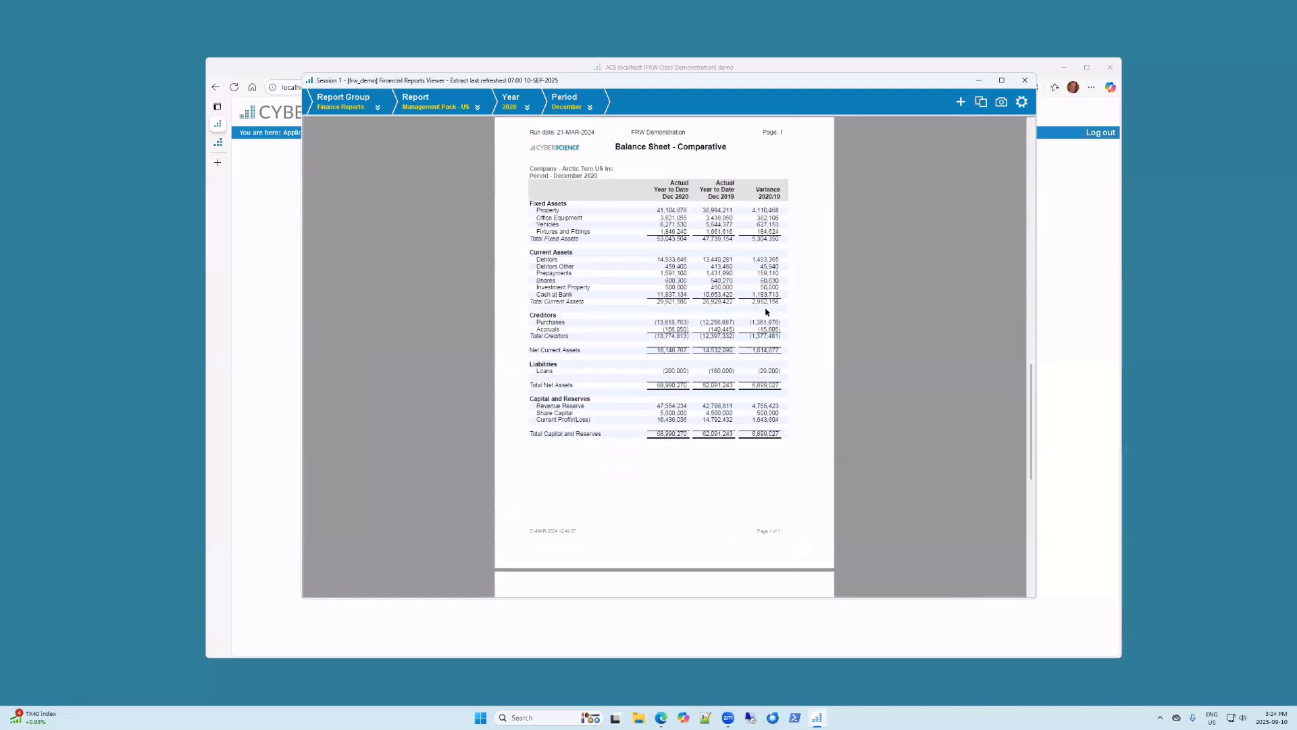
pyautogui.scroll(4, 755, 313)
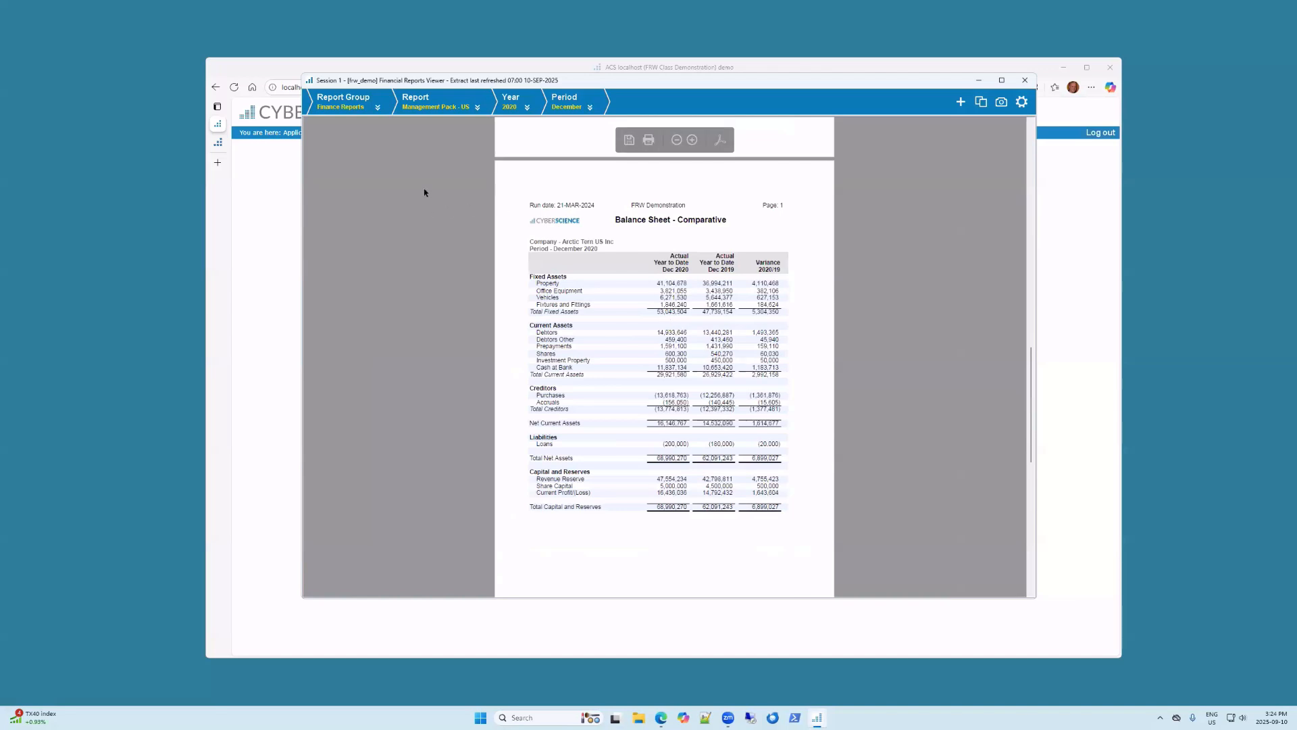
pyautogui.scroll(4, 706, 320)
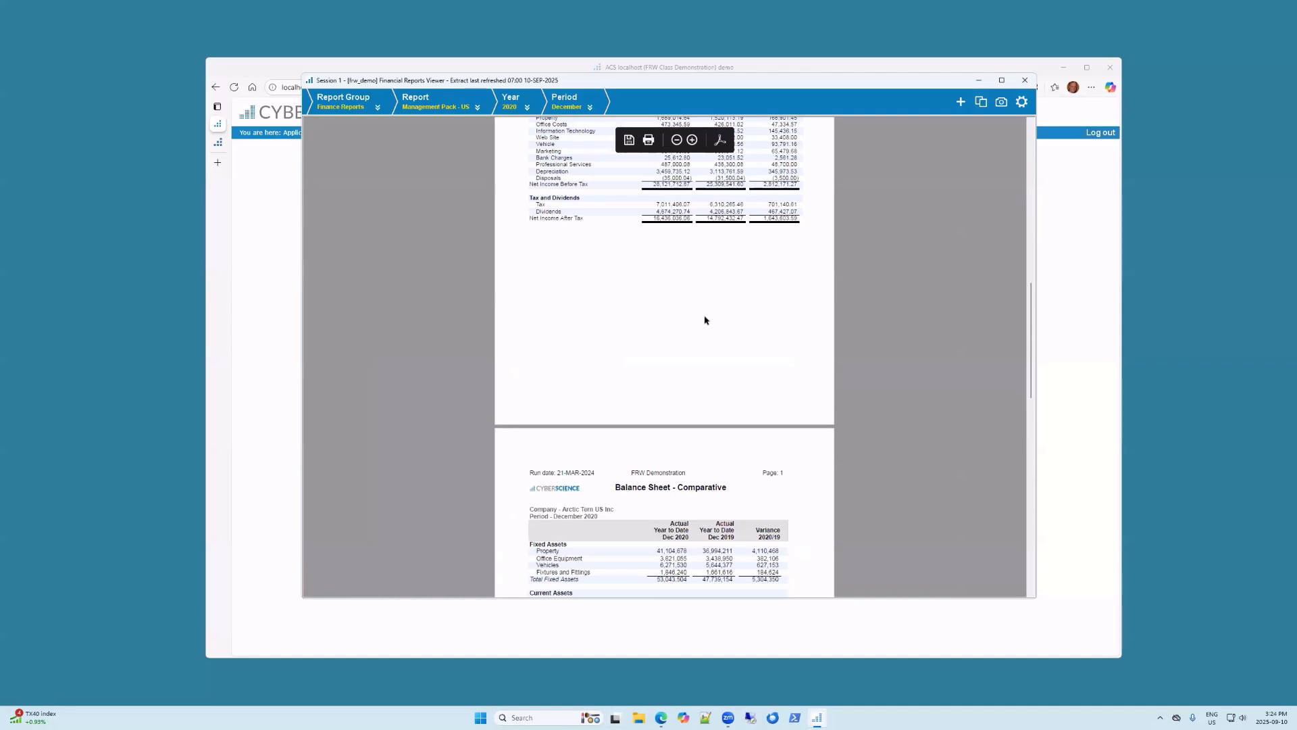
# Step: Set the management pack's period to November and look through its cover page and contents list
pyautogui.click(590, 108)
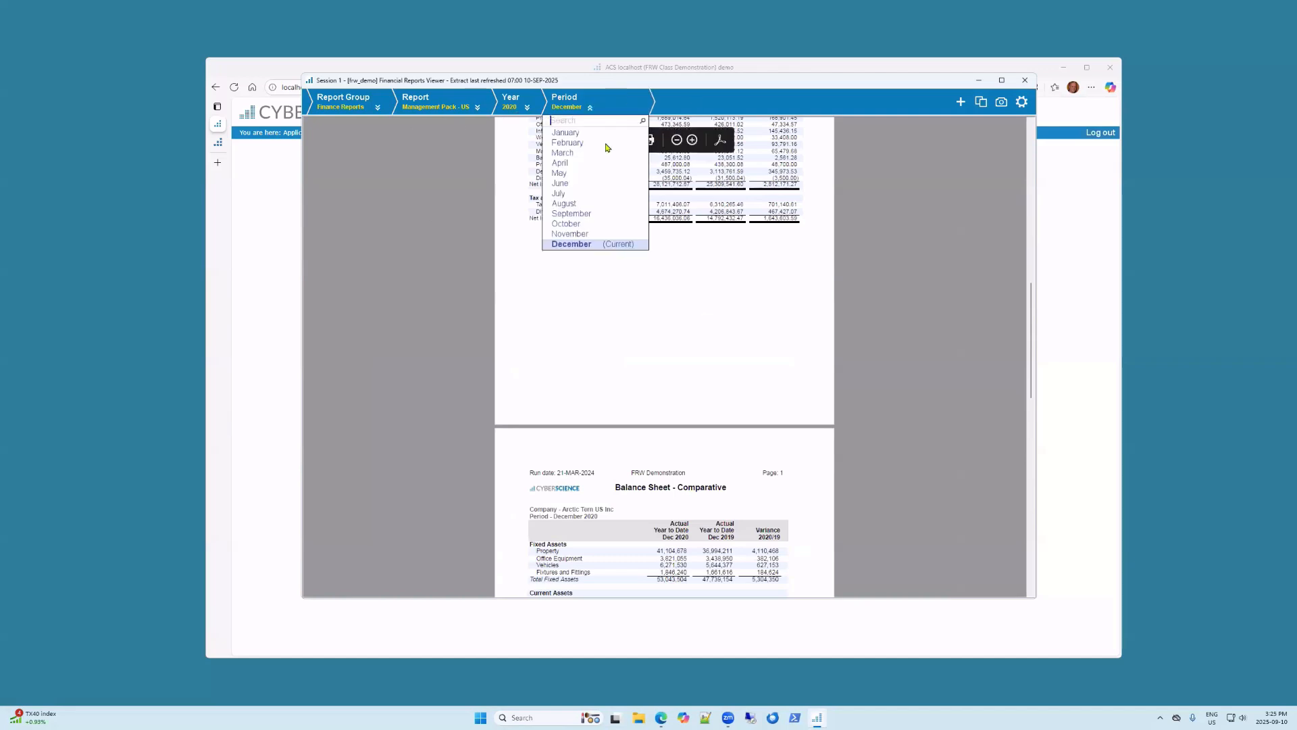
pyautogui.click(570, 234)
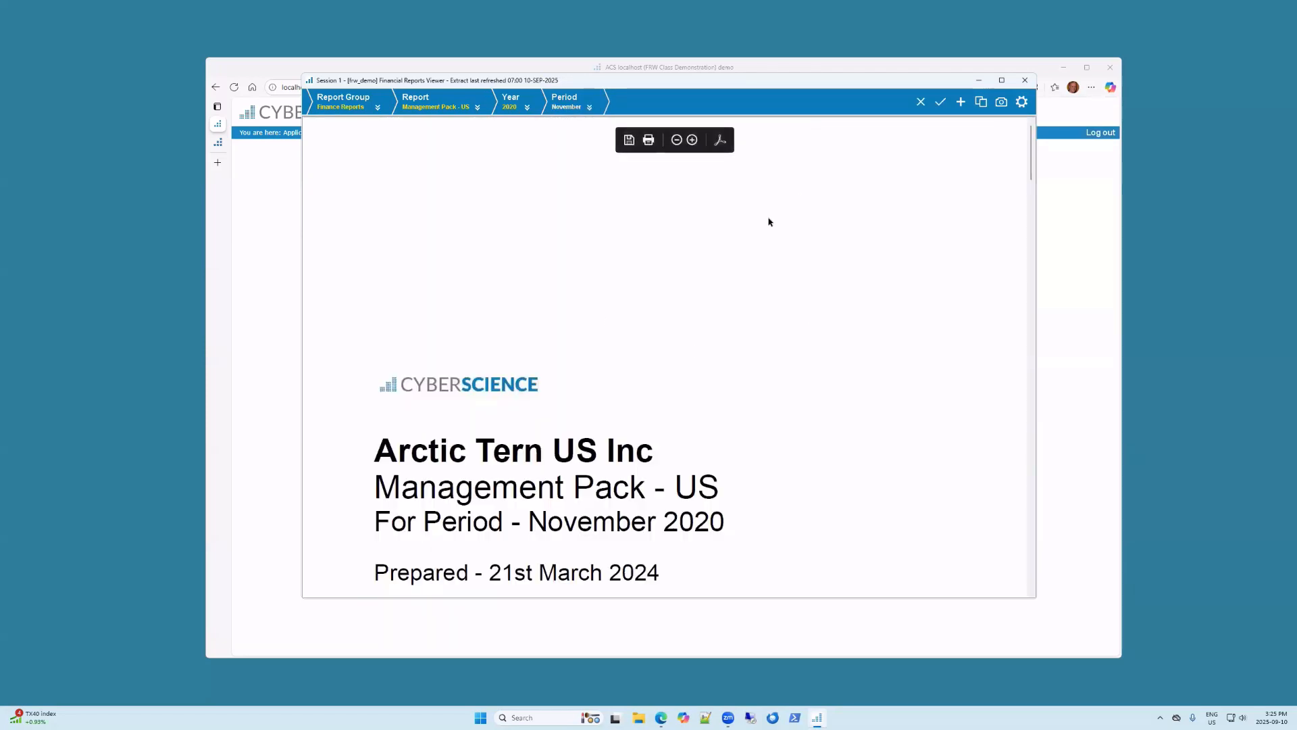
pyautogui.scroll(-2, 768, 325)
pyautogui.scroll(-10, 769, 376)
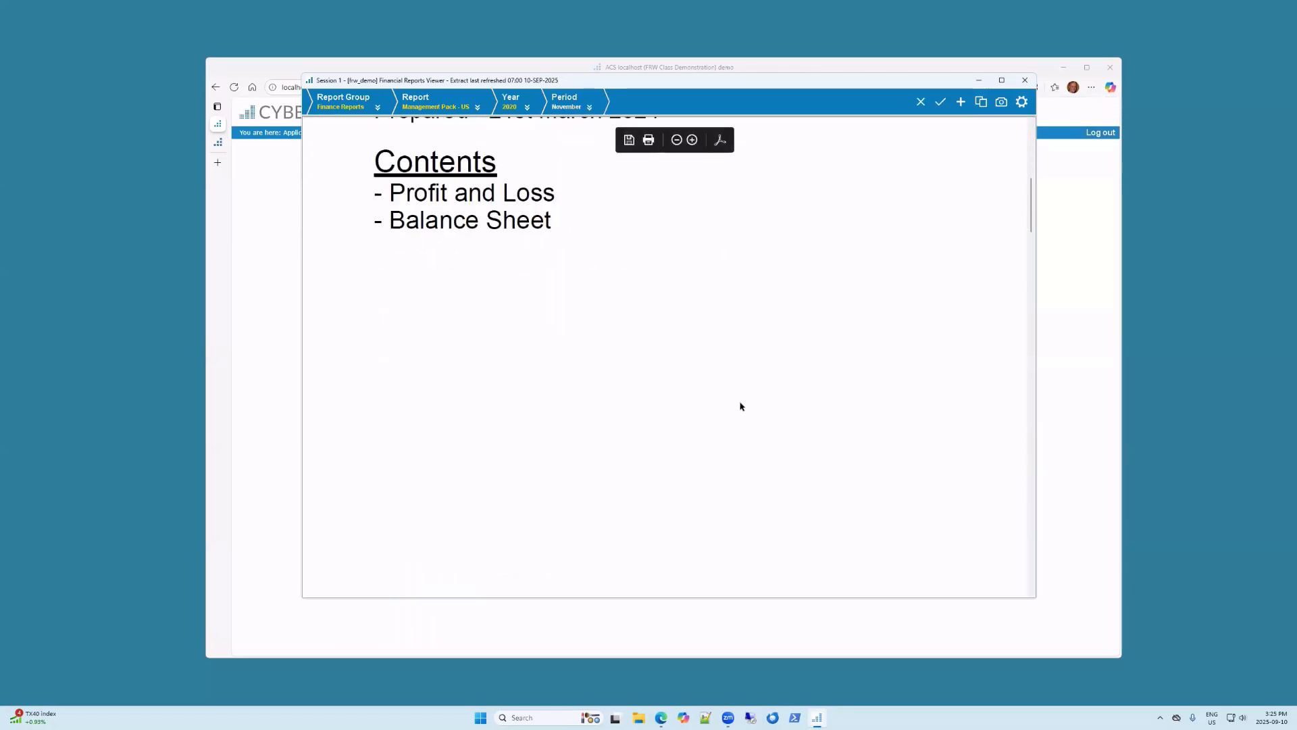
# Step: Look through the November management pack's Profit and Loss - Comparative and Balance Sheet - Comparative pages
pyautogui.scroll(-6, 736, 405)
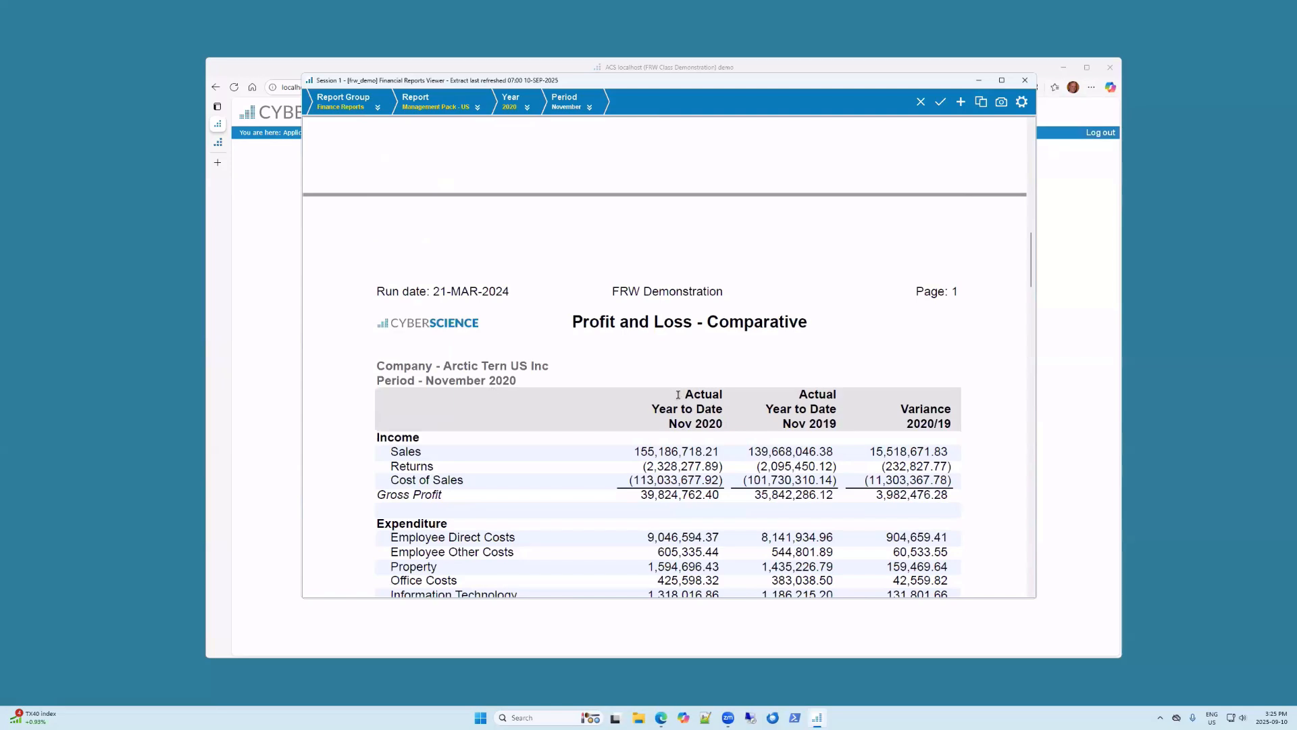
pyautogui.scroll(-2, 678, 395)
pyautogui.scroll(-14, 674, 392)
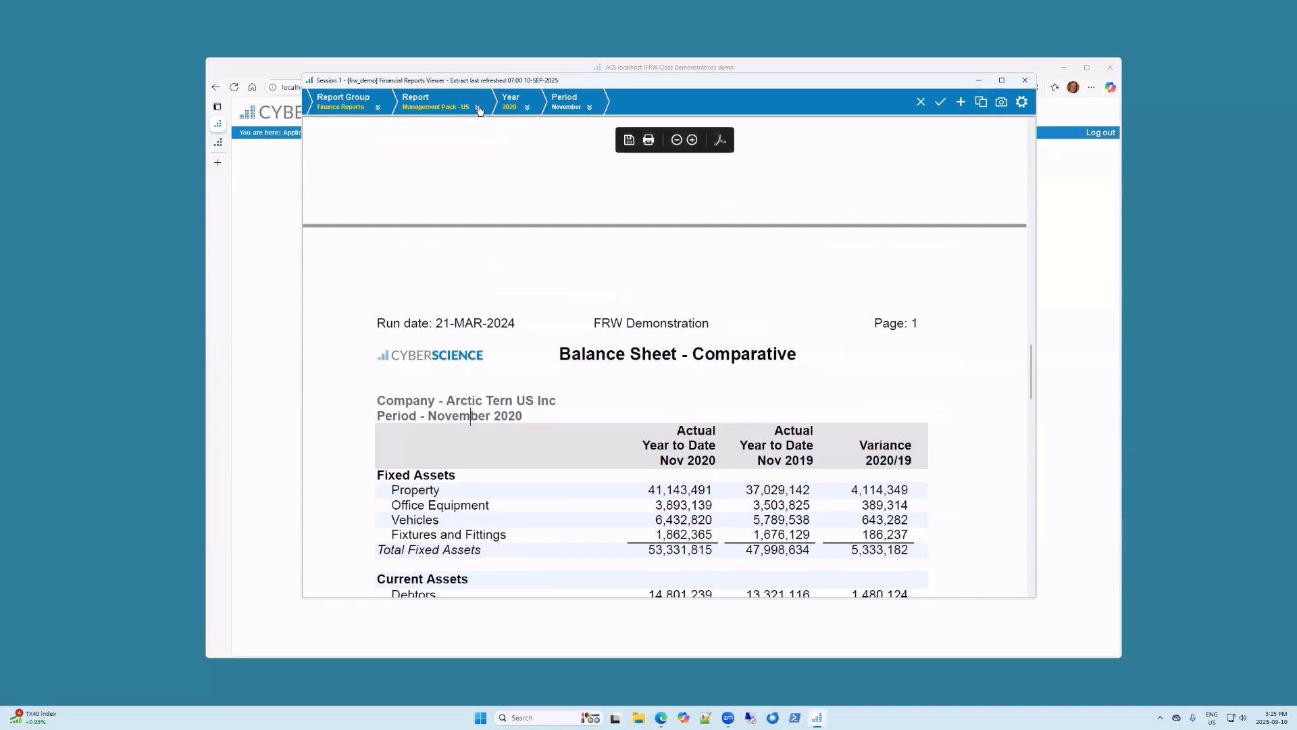
# Step: Run the Group Pack report and review its cover page and contents list at a reduced zoom
pyautogui.click(477, 107)
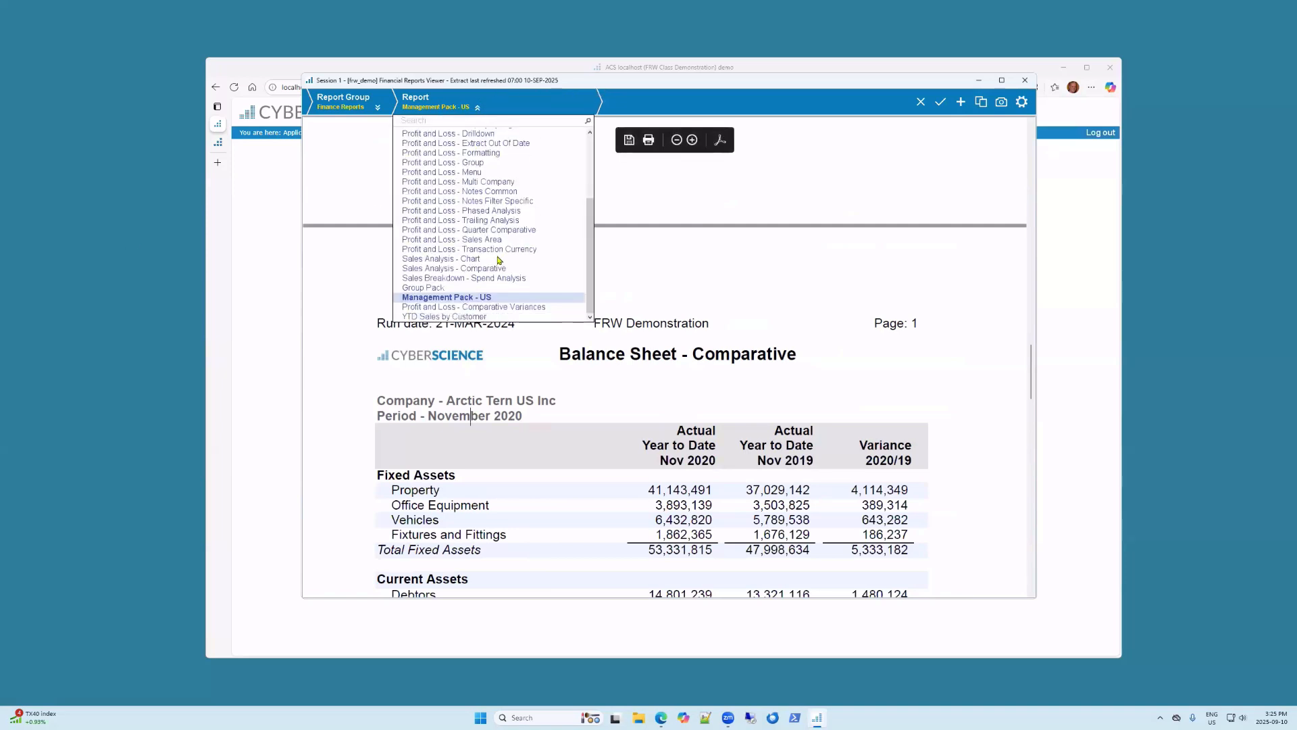
pyautogui.scroll(3, 507, 256)
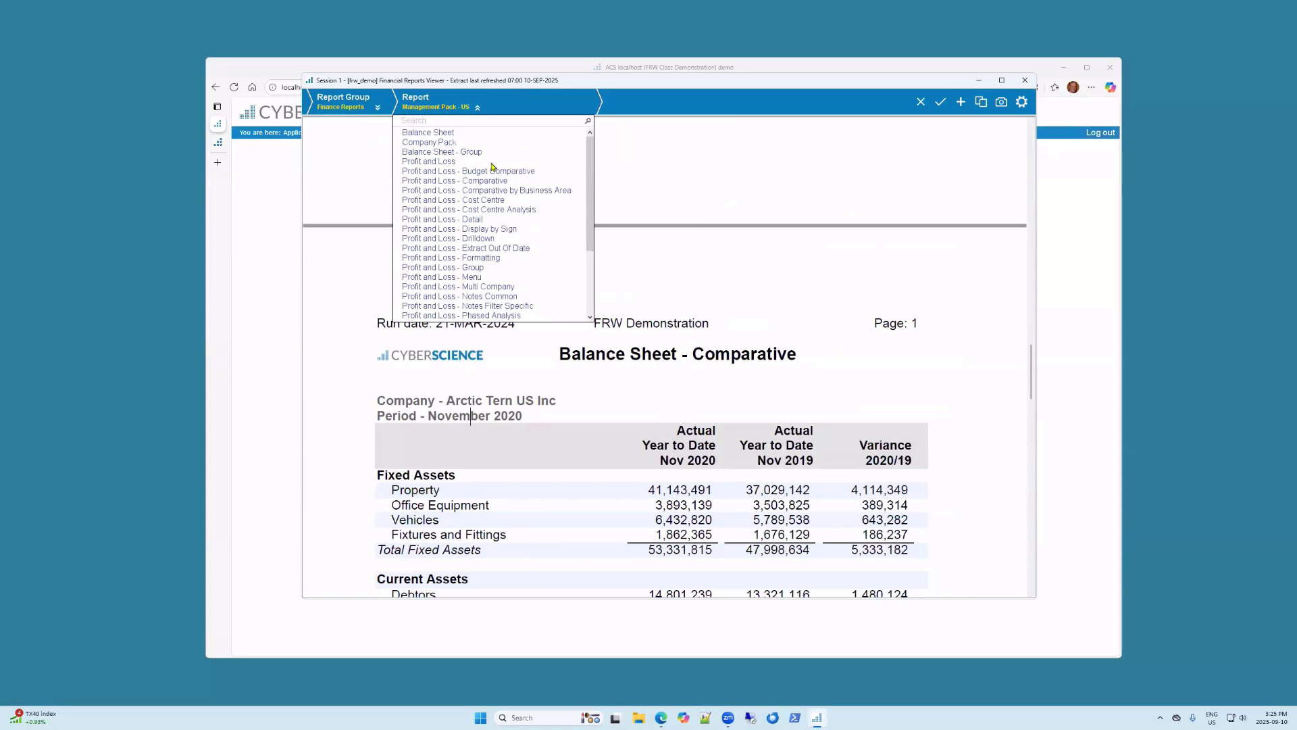
pyautogui.scroll(-3, 525, 246)
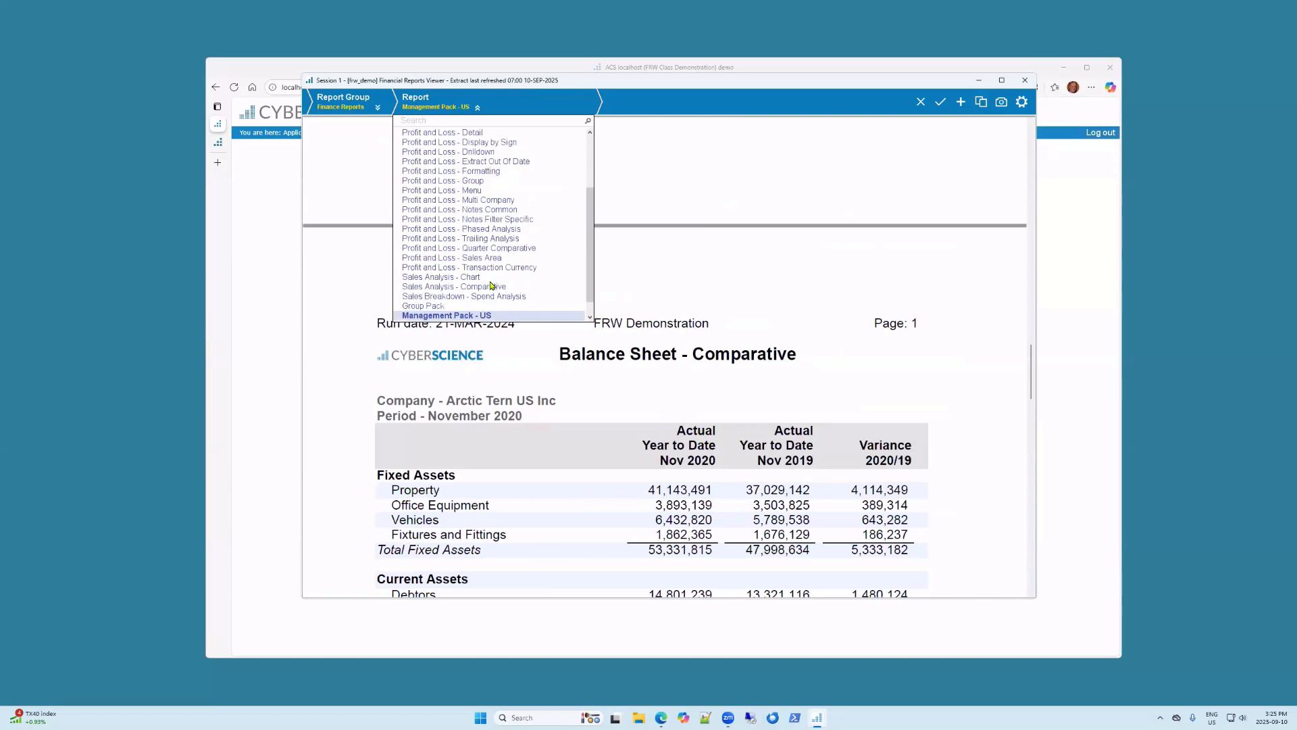
pyautogui.scroll(-1, 493, 287)
pyautogui.click(442, 295)
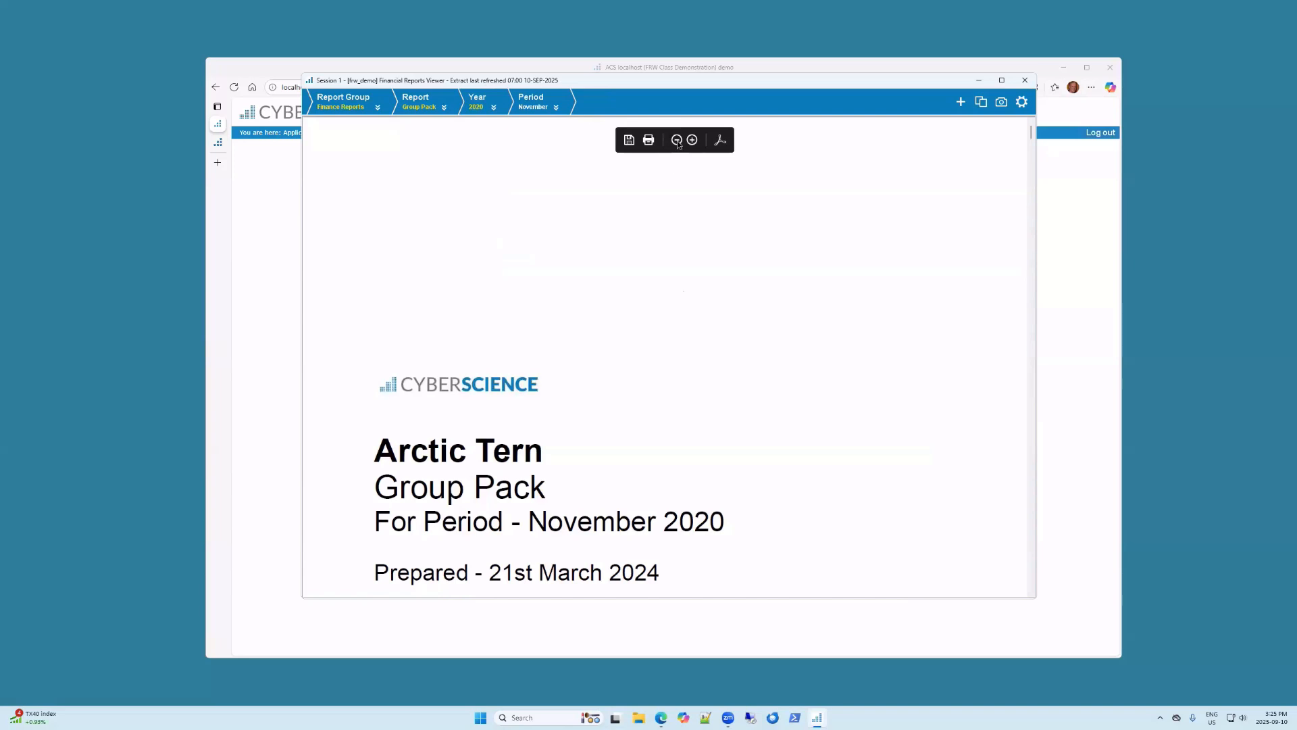
pyautogui.click(676, 140)
pyautogui.click(676, 140)
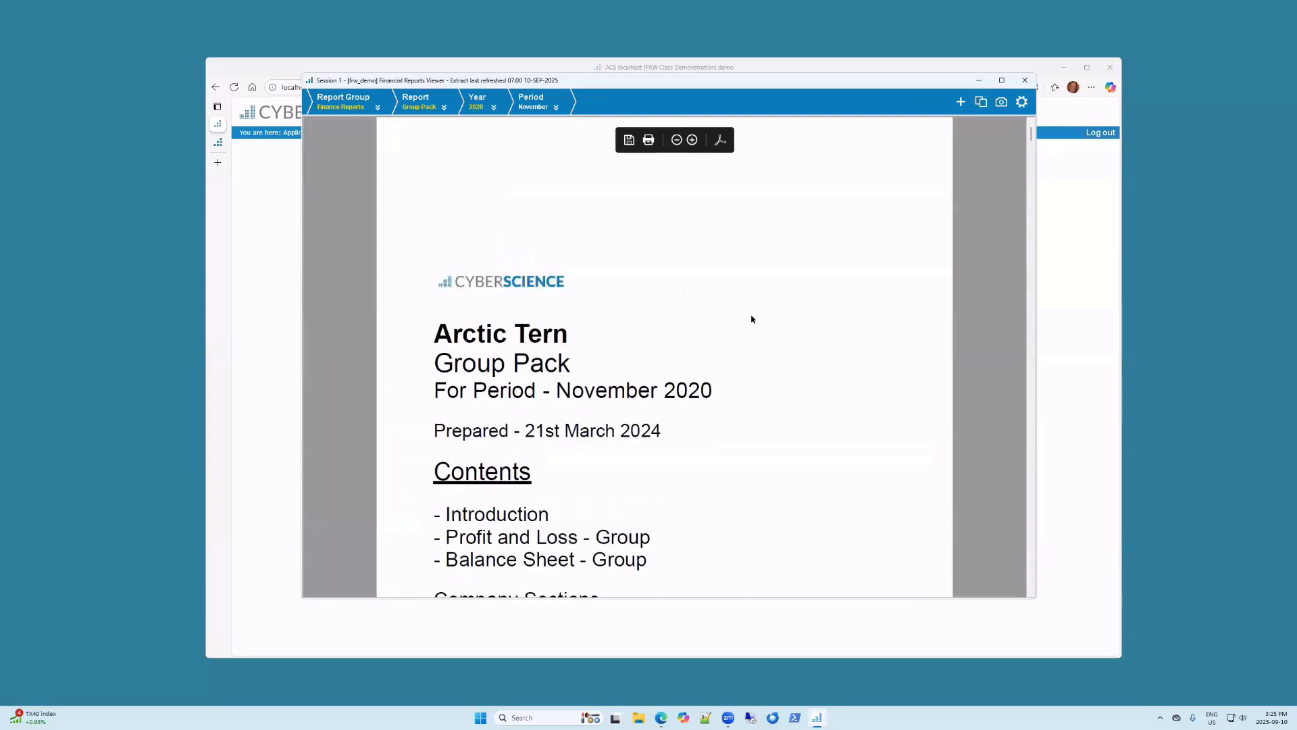
pyautogui.scroll(-2, 752, 319)
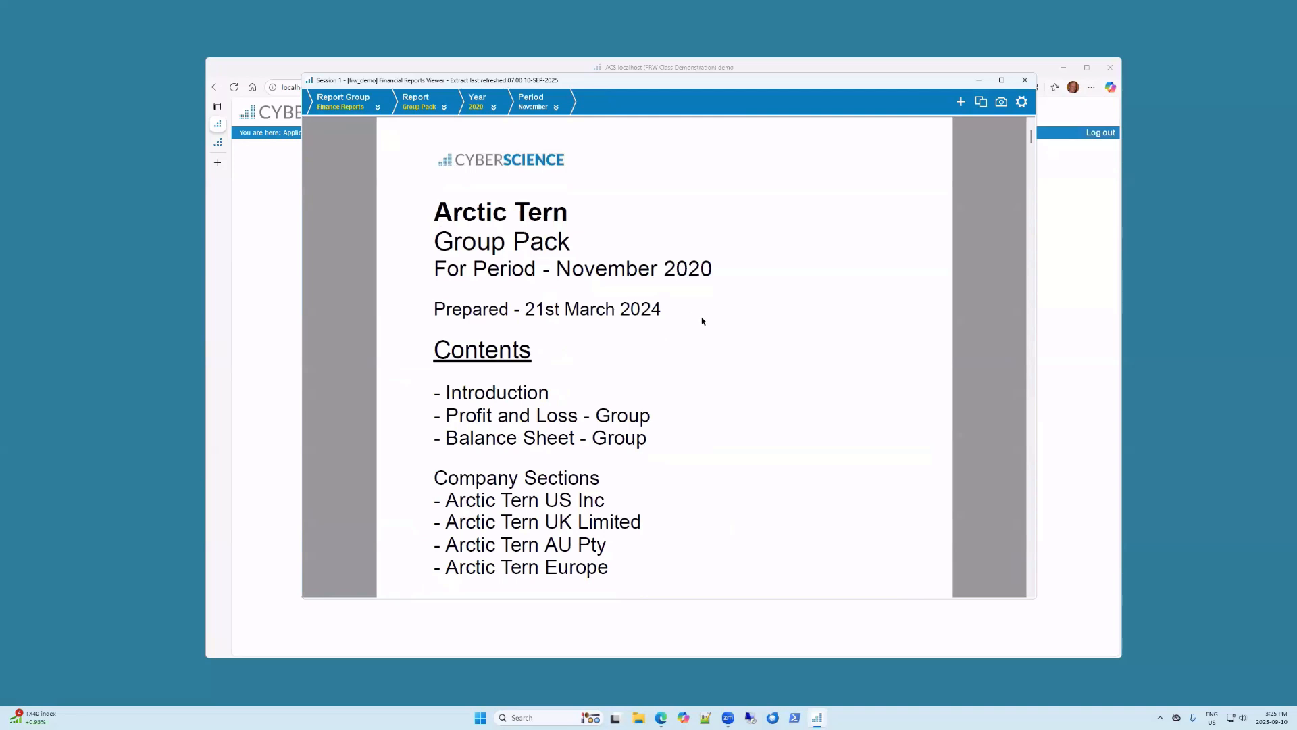
pyautogui.scroll(-1, 762, 365)
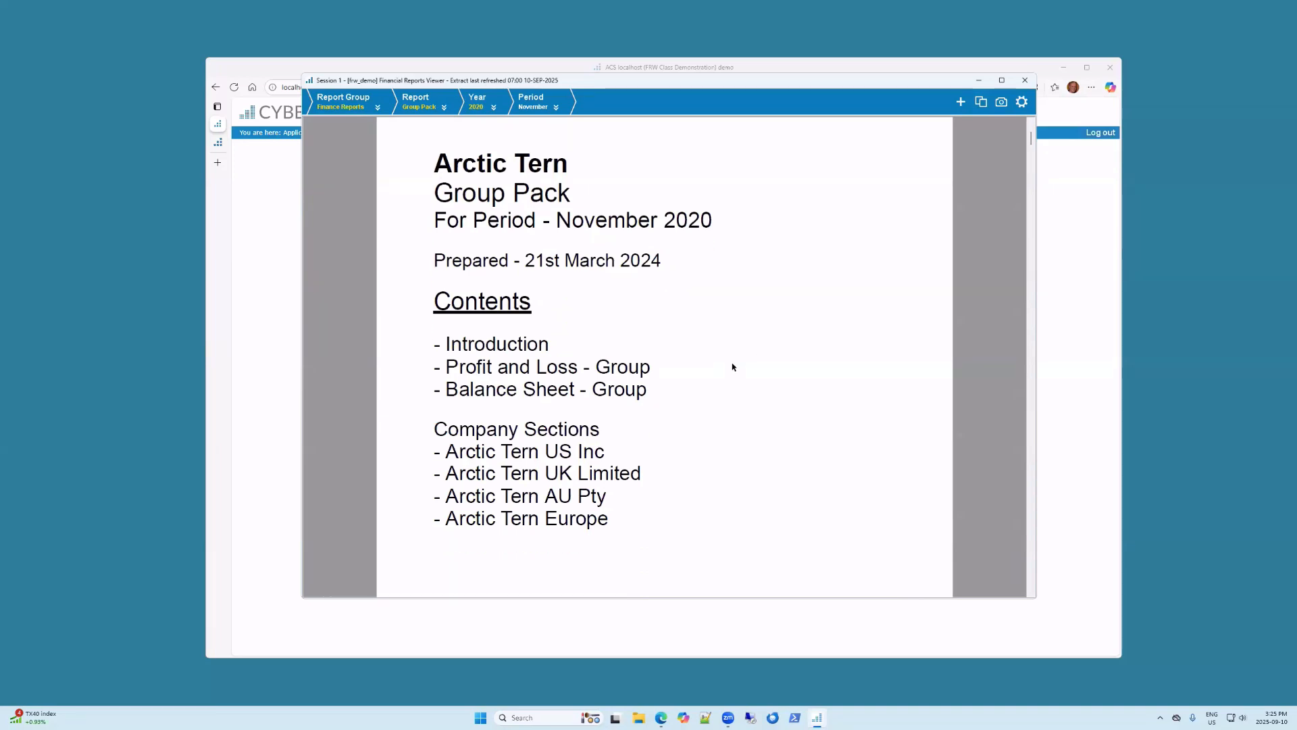
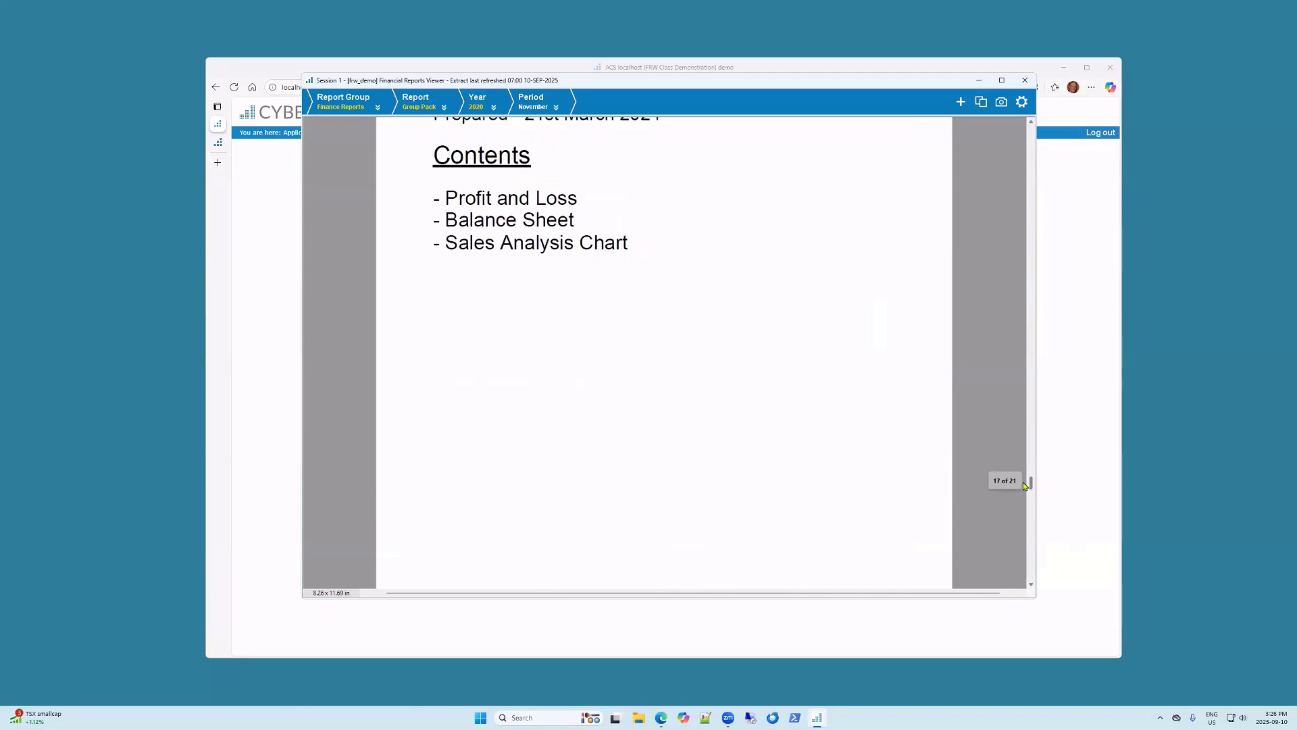
# Step: Look through the remaining Group Pack pages to the closing Company Confidential page and return to the cover
pyautogui.moveTo(1036, 566); pyautogui.dragTo(1038, 565)
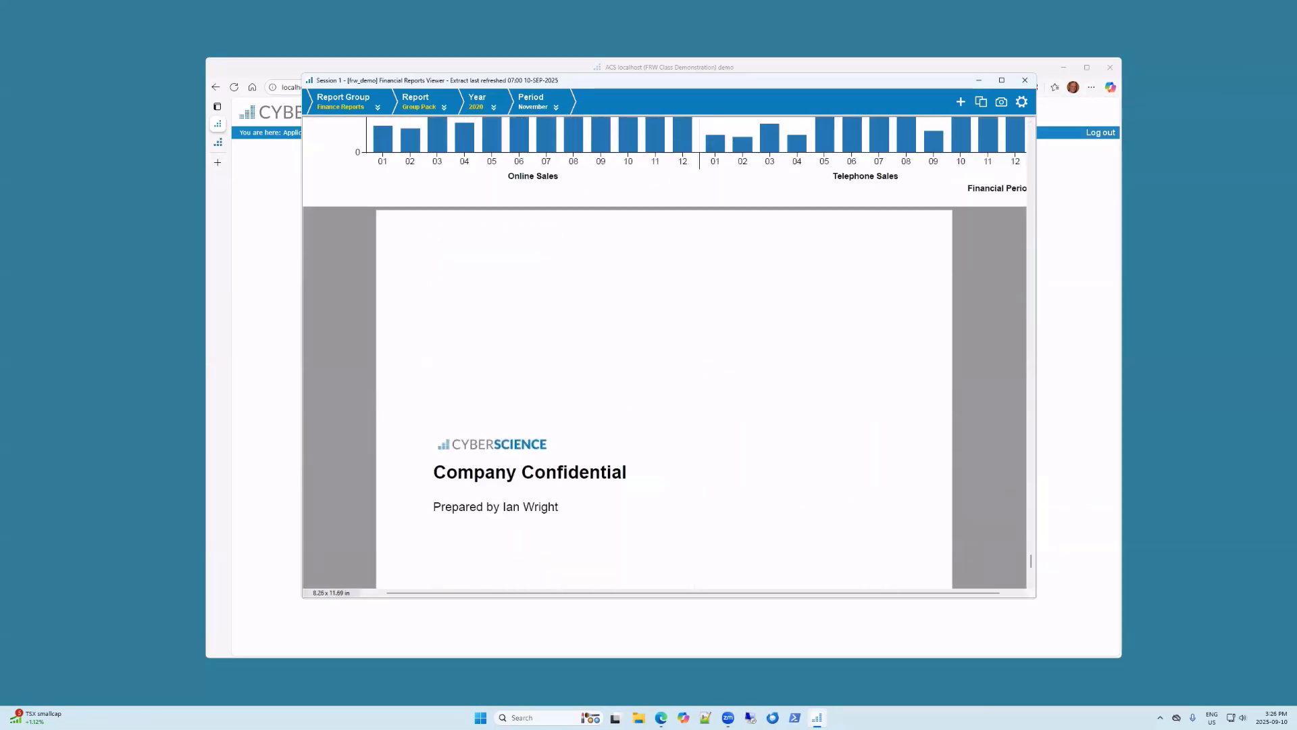
pyautogui.moveTo(912, 310)
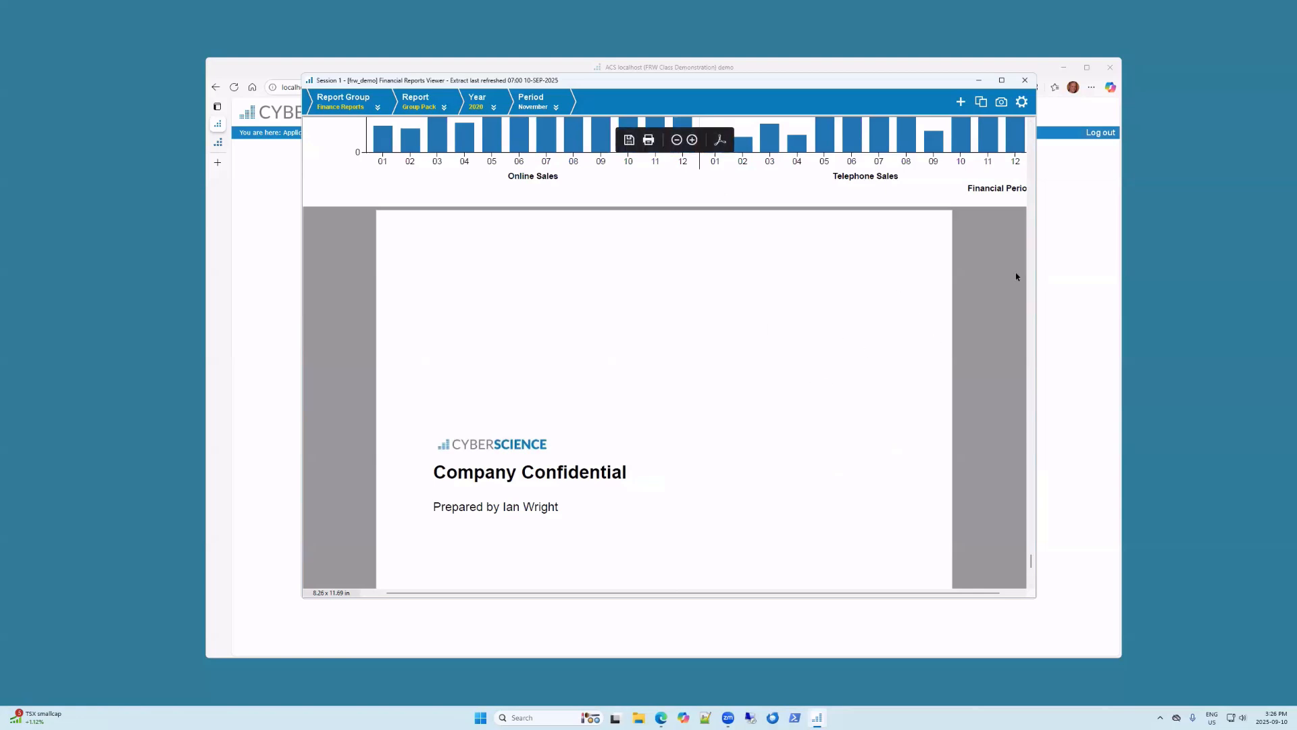
pyautogui.moveTo(1030, 561); pyautogui.dragTo(1031, 358)
pyautogui.moveTo(1017, 216); pyautogui.dragTo(1023, 127)
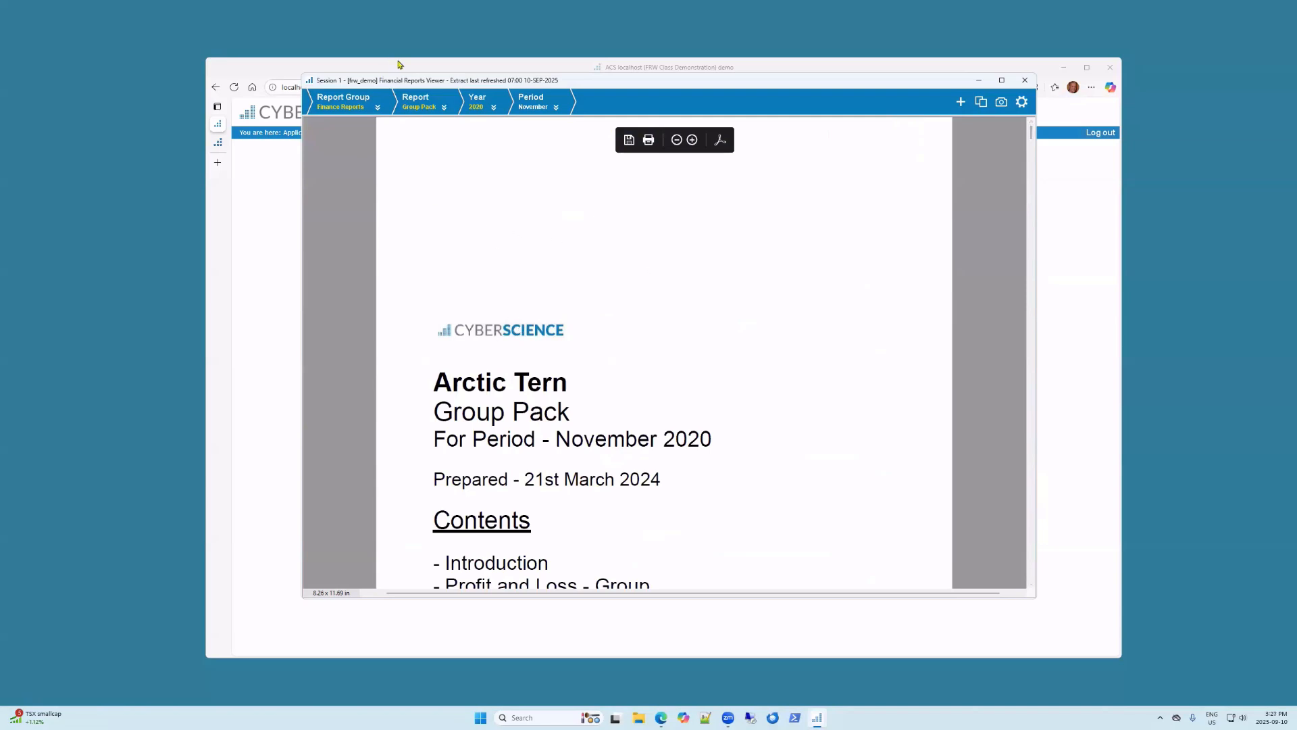
# Step: Run the Company Pack report and check which companies its Company filter offers
pyautogui.click(445, 108)
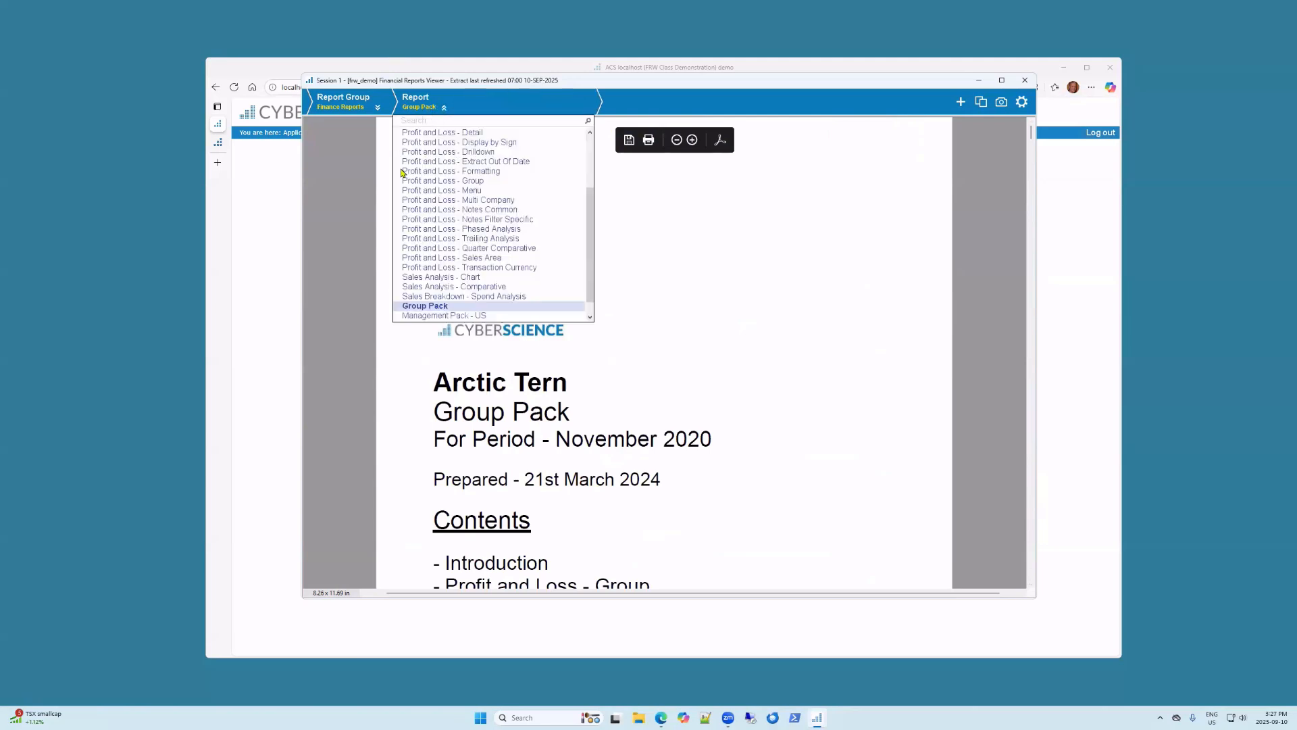
pyautogui.scroll(3, 480, 169)
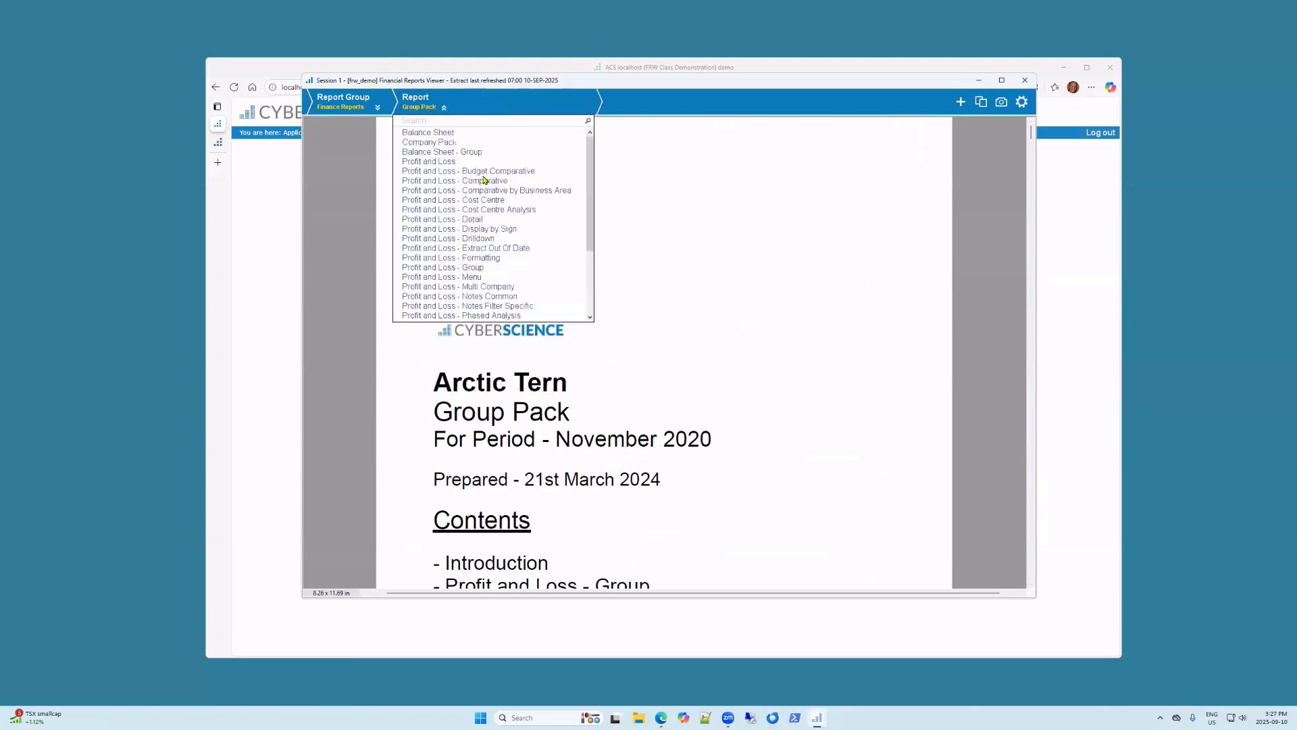
pyautogui.click(446, 143)
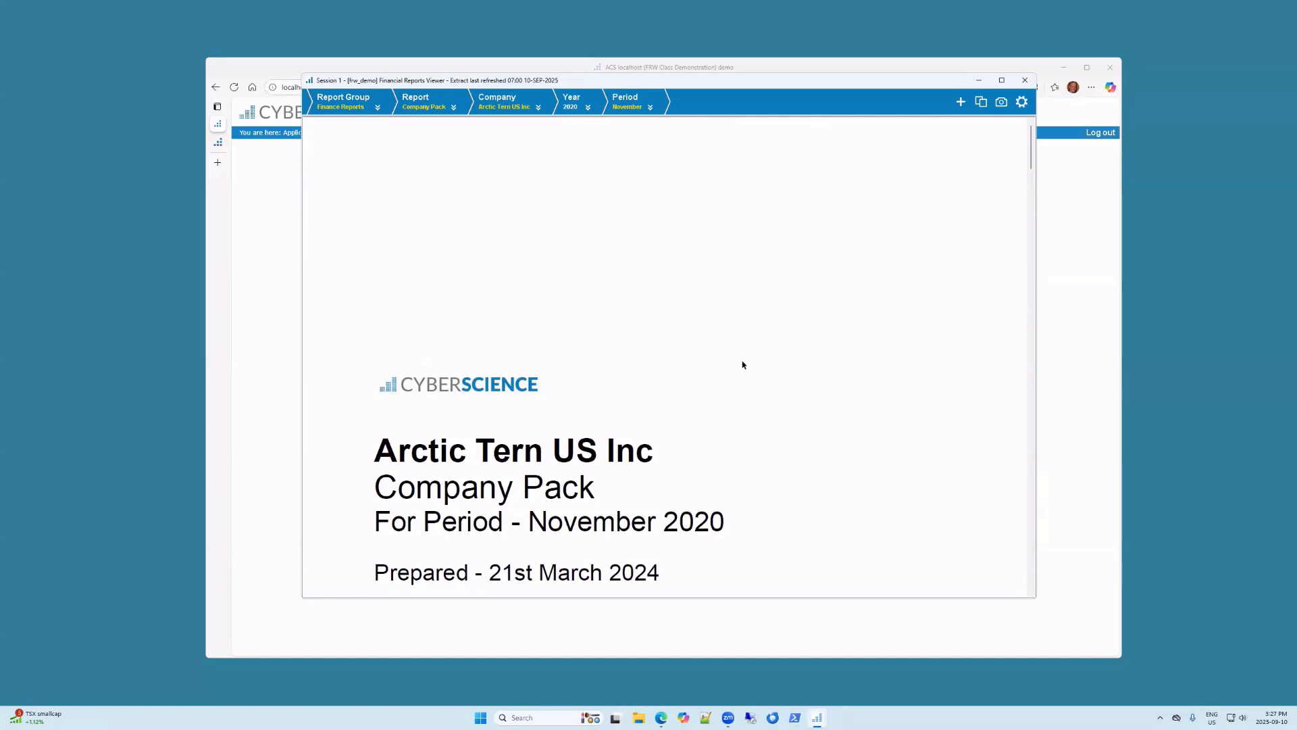
pyautogui.scroll(-1, 668, 292)
pyautogui.scroll(1, 666, 286)
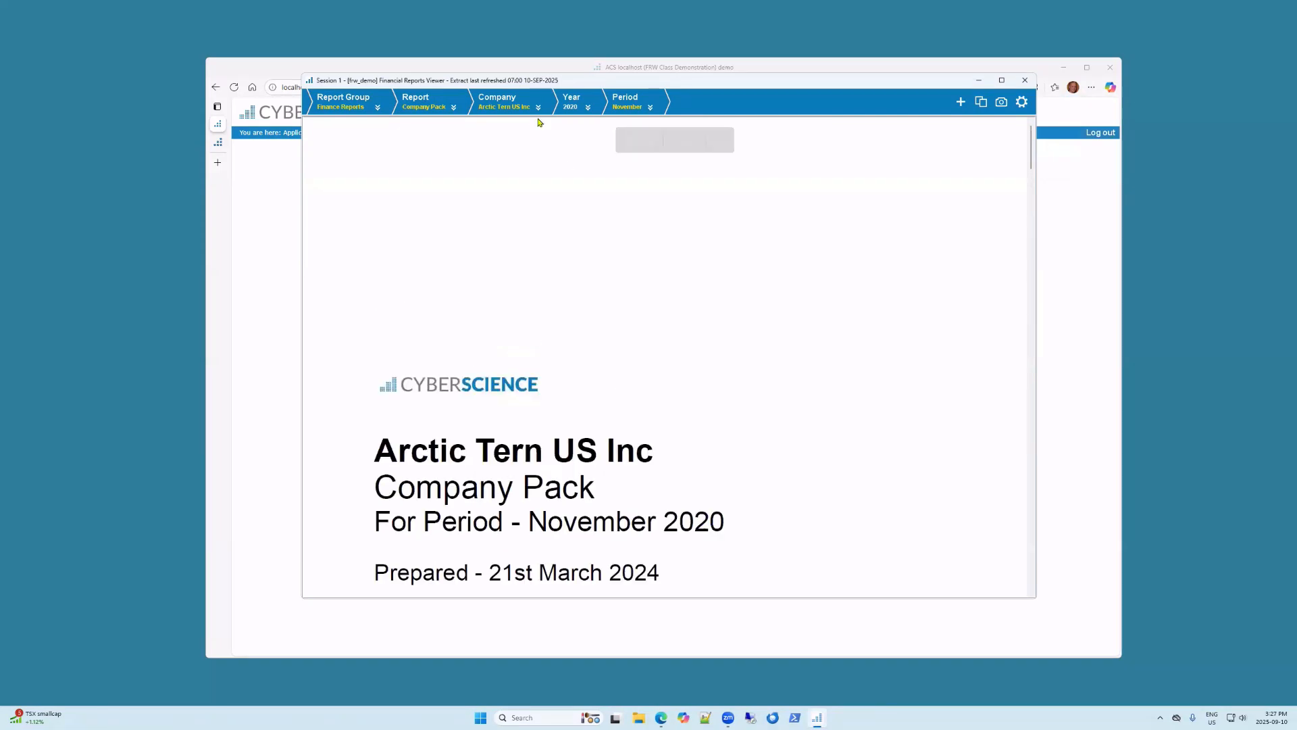
pyautogui.click(538, 109)
pyautogui.click(541, 165)
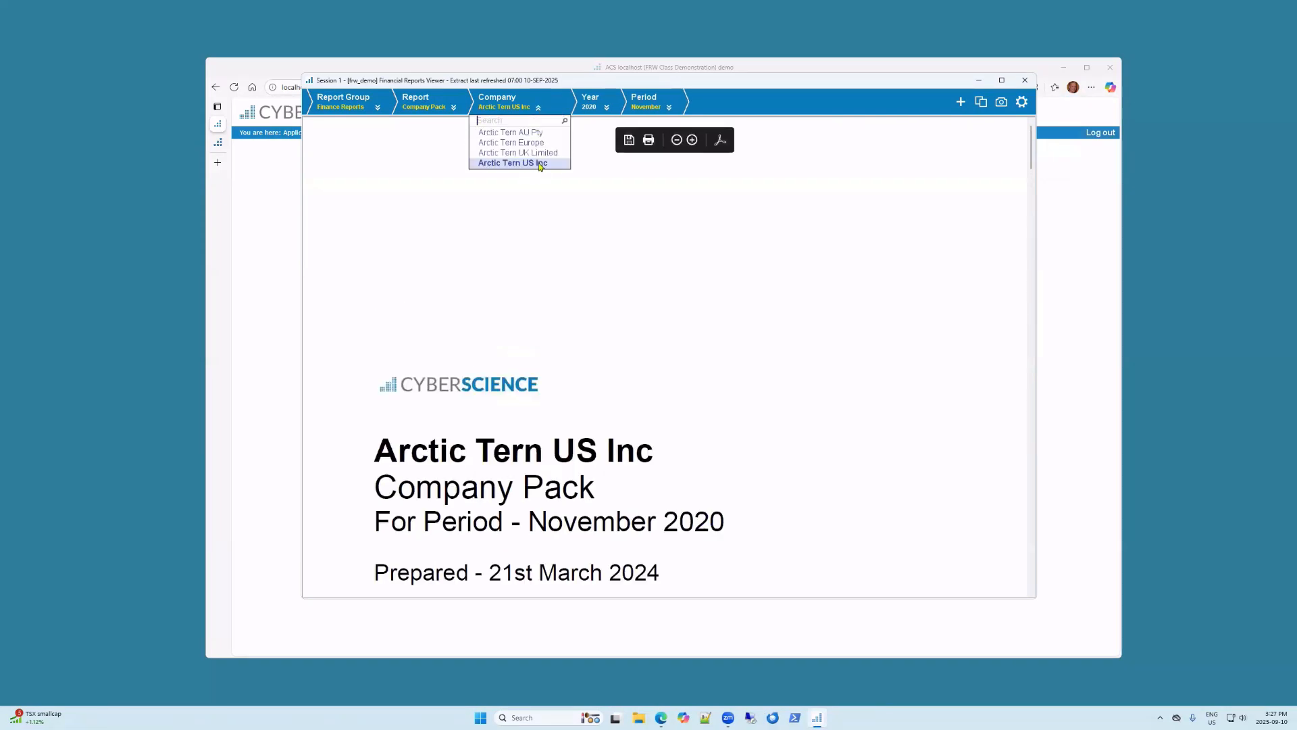
pyautogui.click(662, 238)
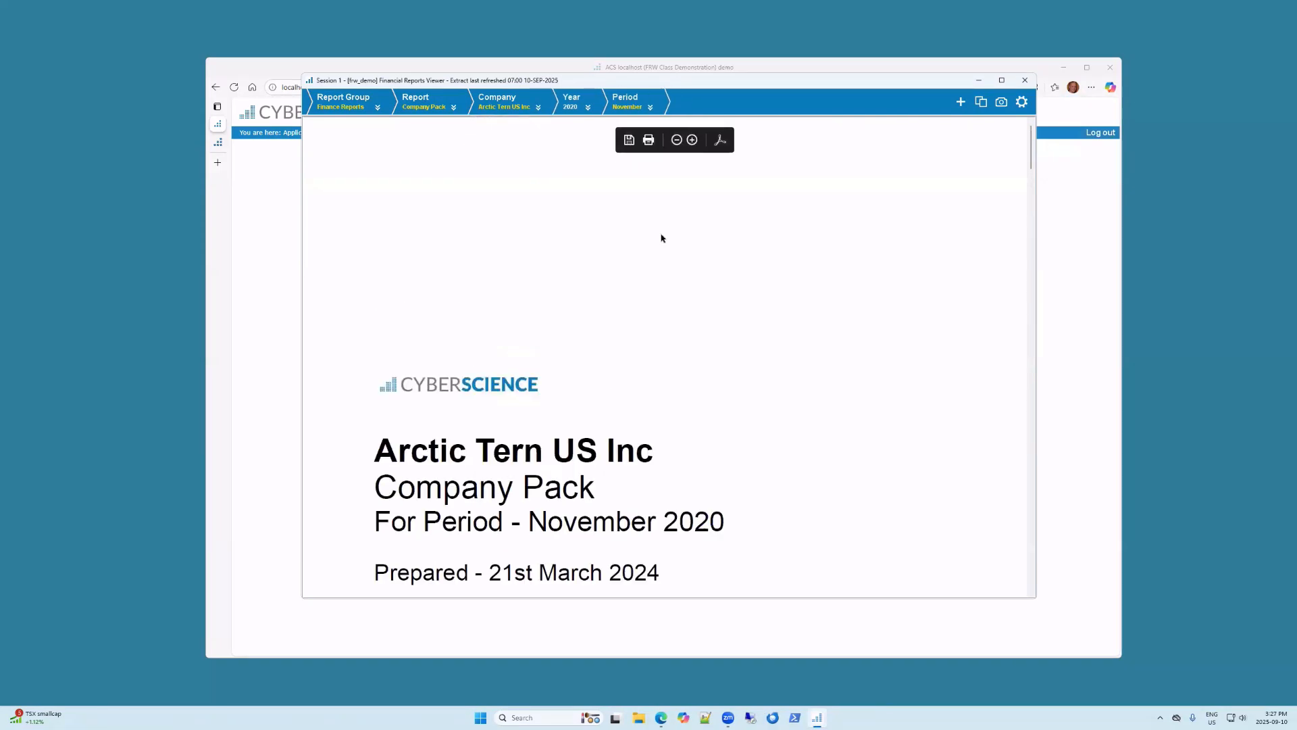
pyautogui.click(663, 239)
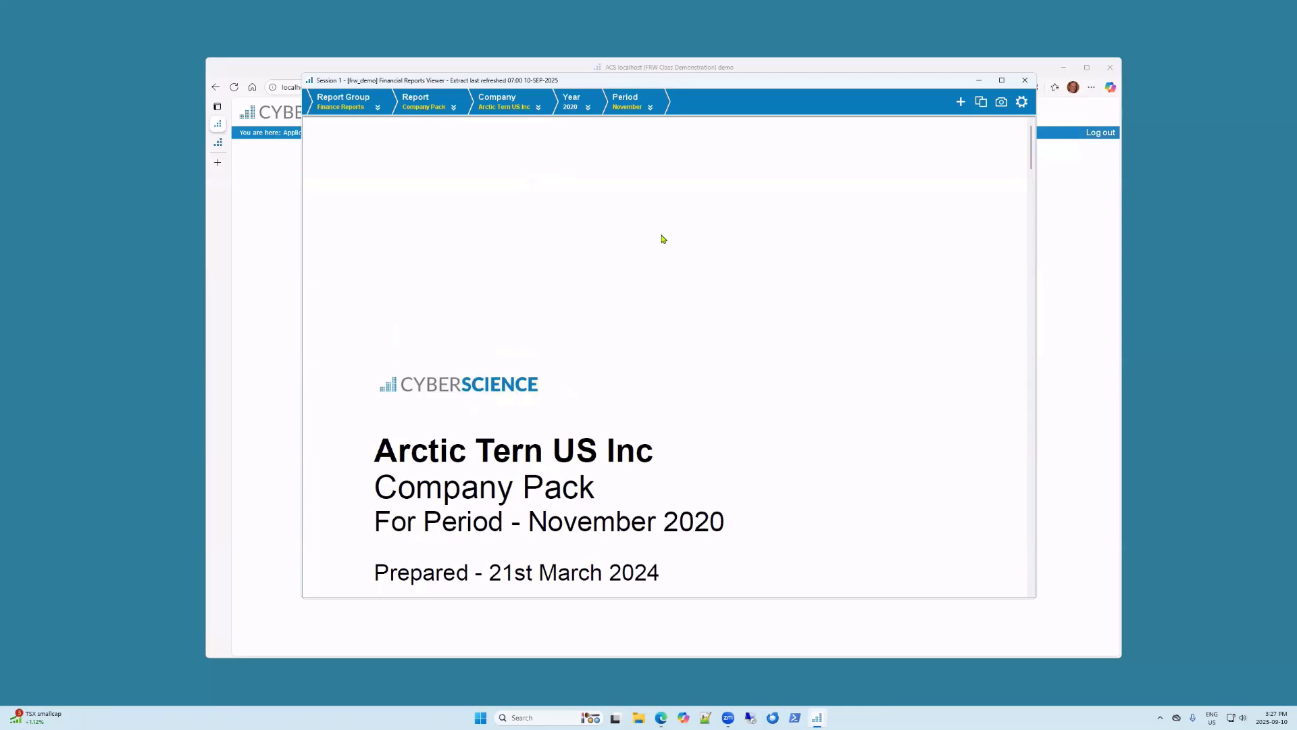
# Step: Set the Company Pack's company to Arctic Tern AU Pty and review its cover and contents
pyautogui.click(539, 110)
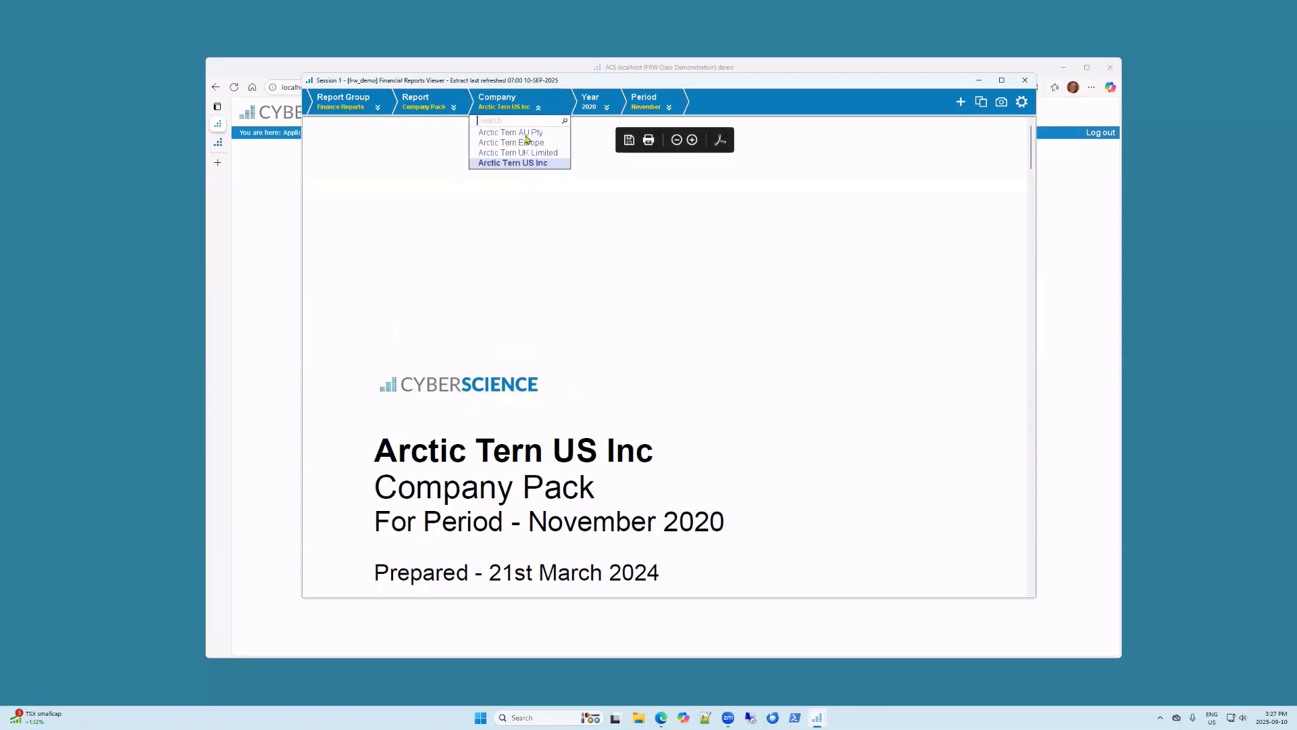
pyautogui.click(529, 138)
pyautogui.scroll(-8, 825, 373)
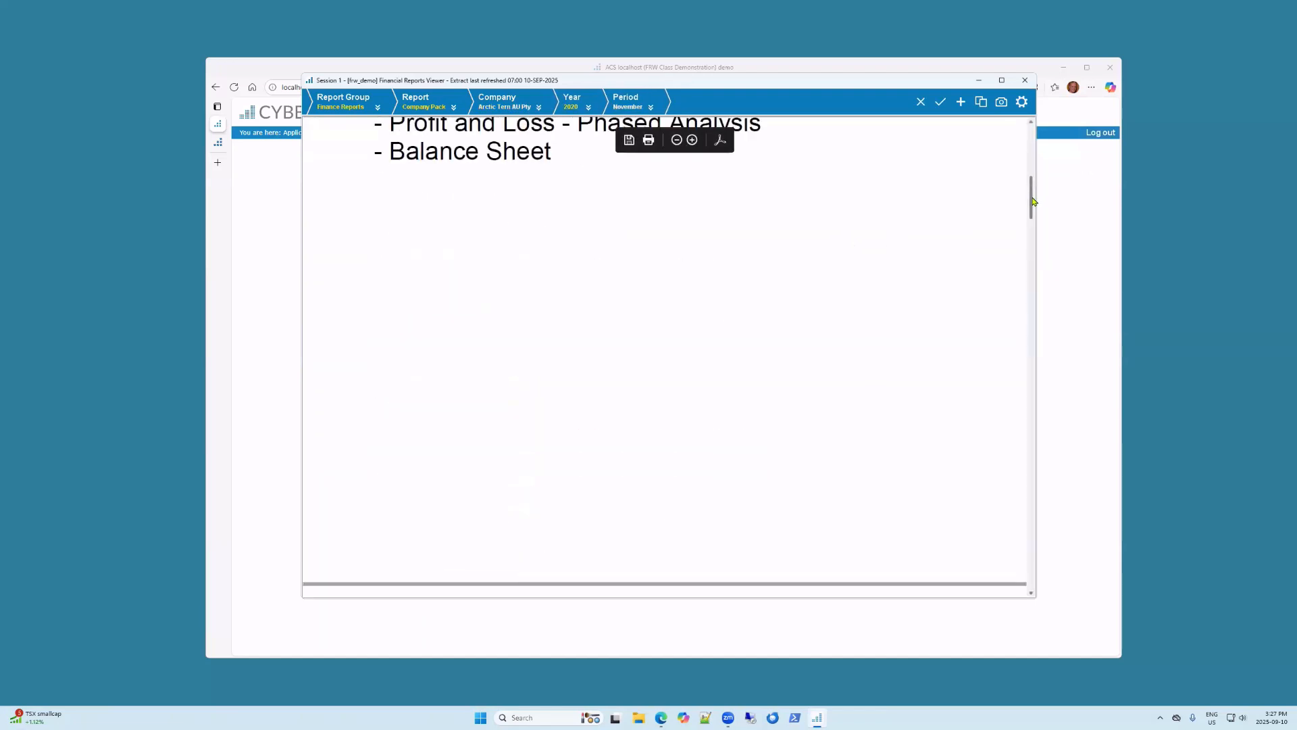
pyautogui.moveTo(1033, 196); pyautogui.dragTo(1021, 118)
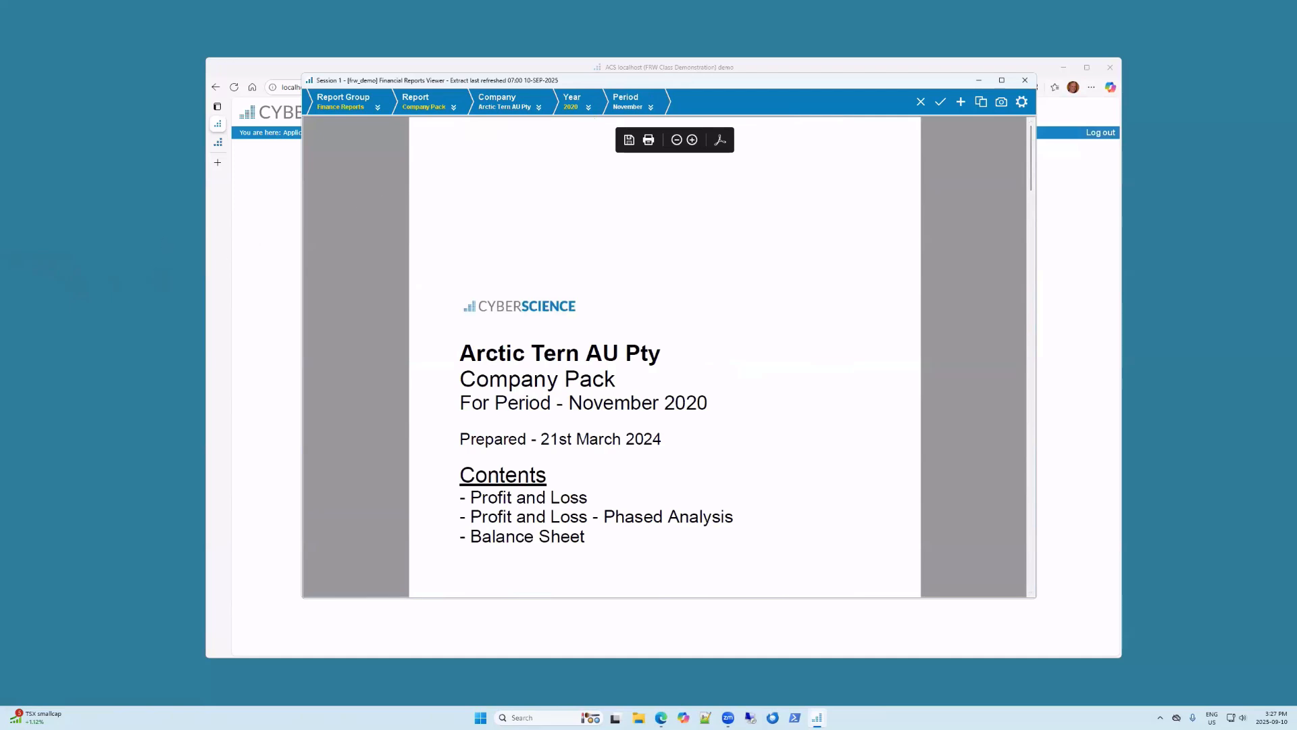
# Step: Restore the Company Pack's default filter values and run the Balance Sheet report
pyautogui.click(921, 101)
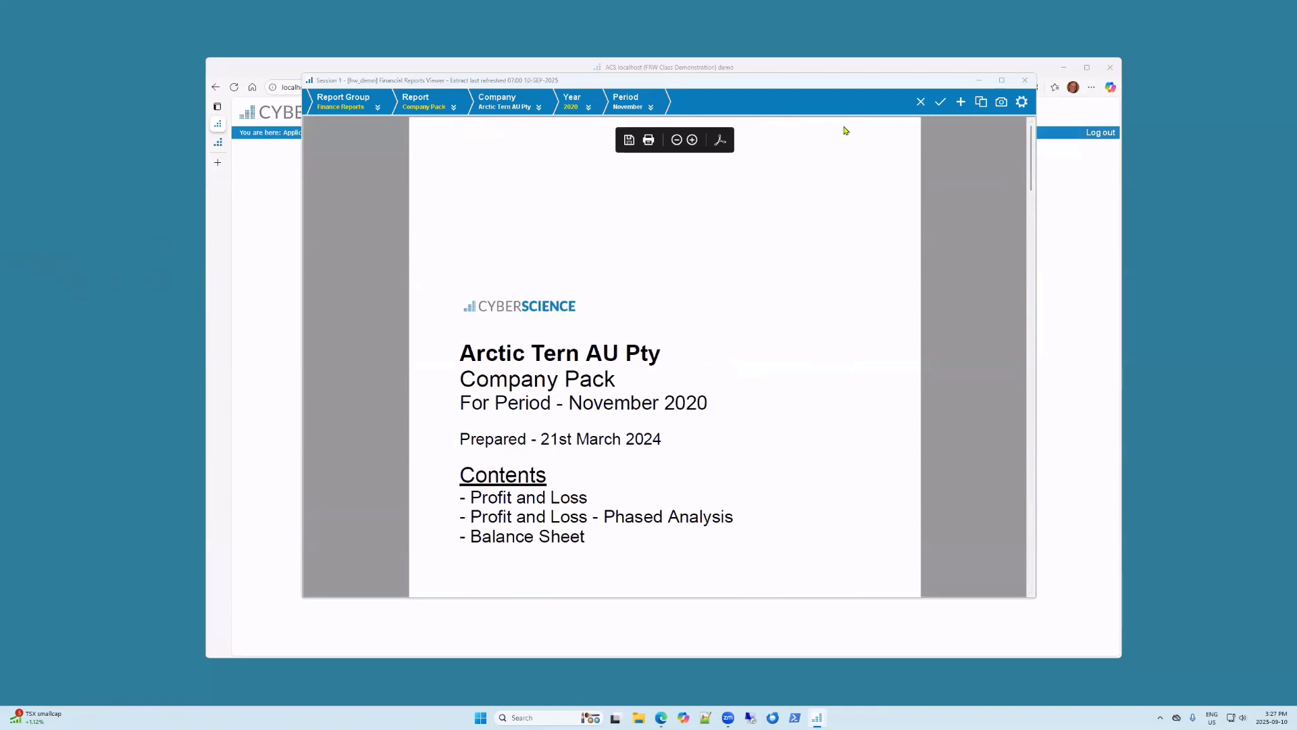
pyautogui.click(642, 380)
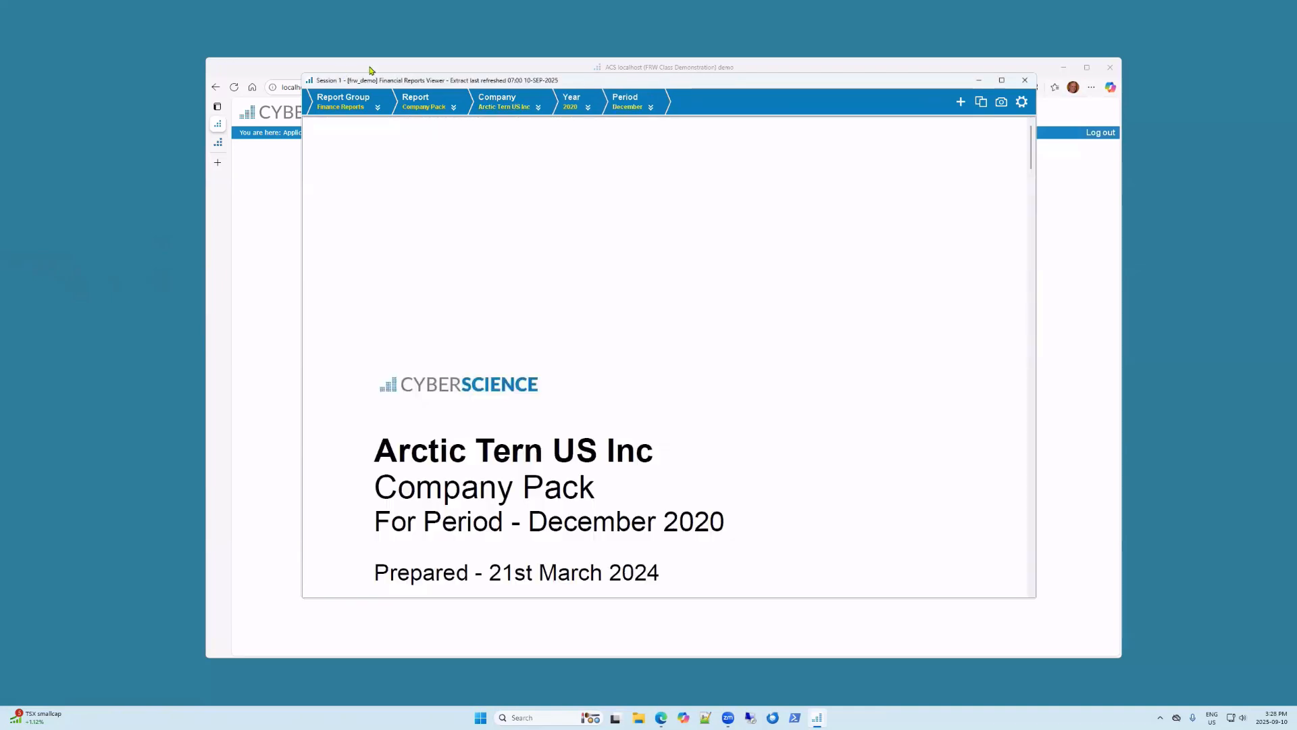
pyautogui.click(454, 108)
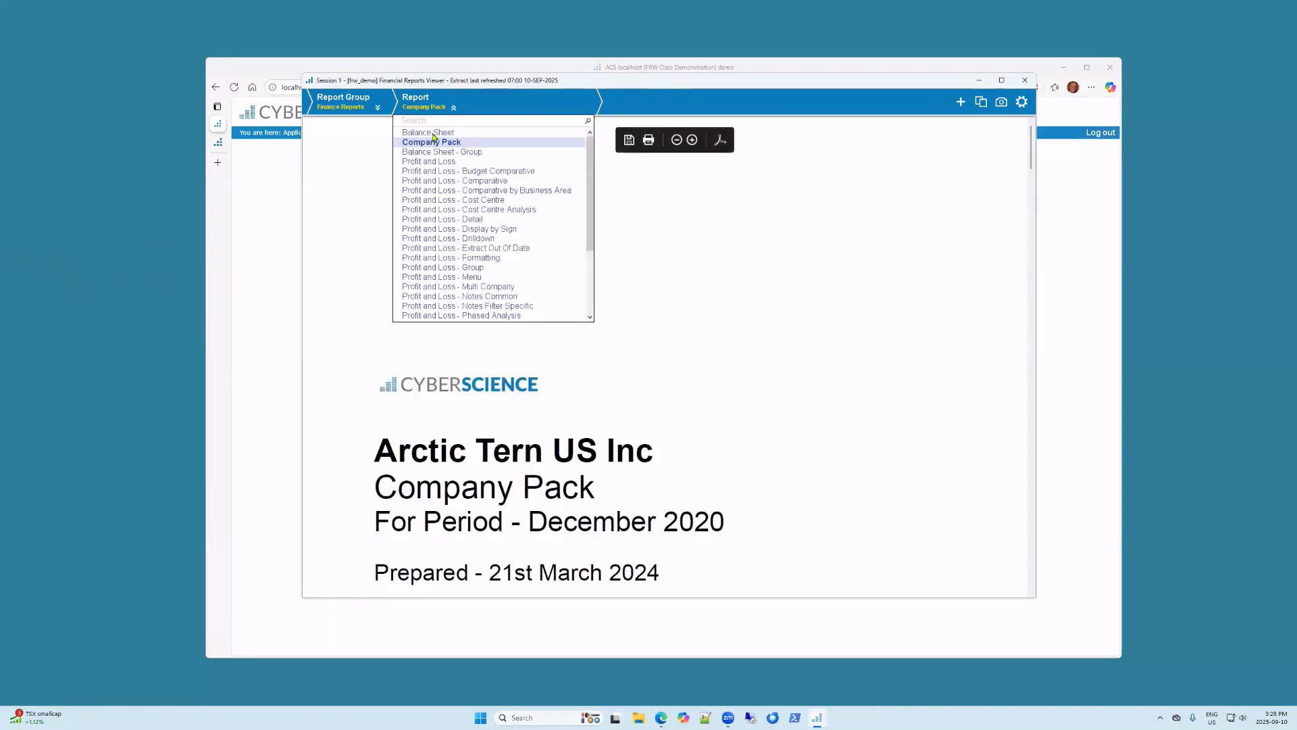
pyautogui.click(553, 152)
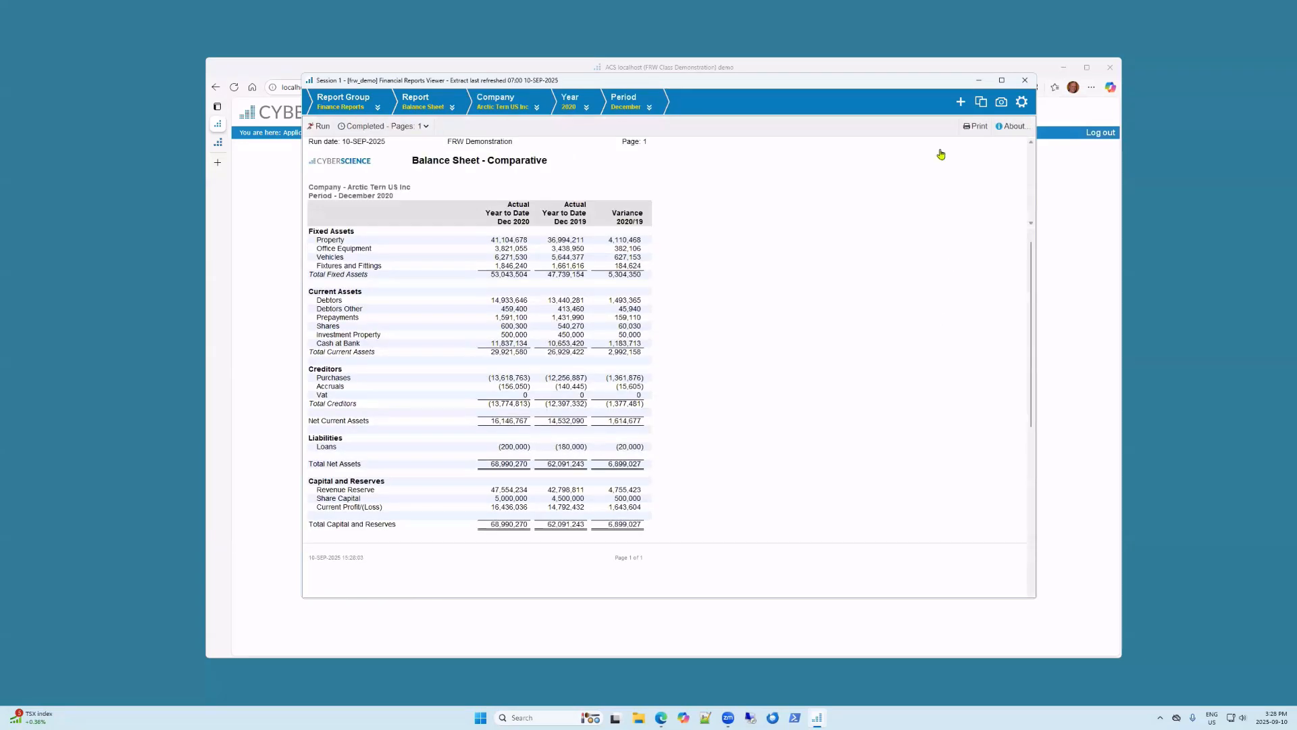
# Step: Open the Update Current Period dialog and move it clear of the balance sheet figures
pyautogui.click(1024, 103)
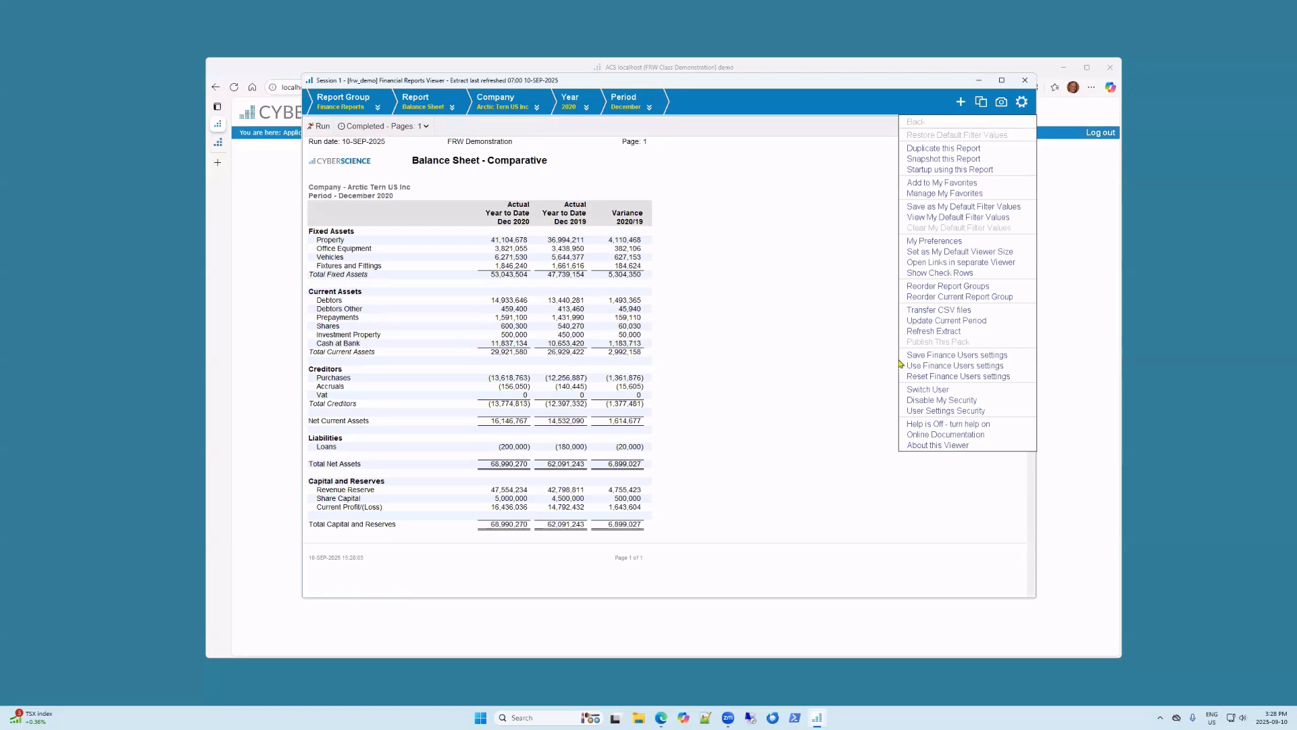
pyautogui.click(930, 323)
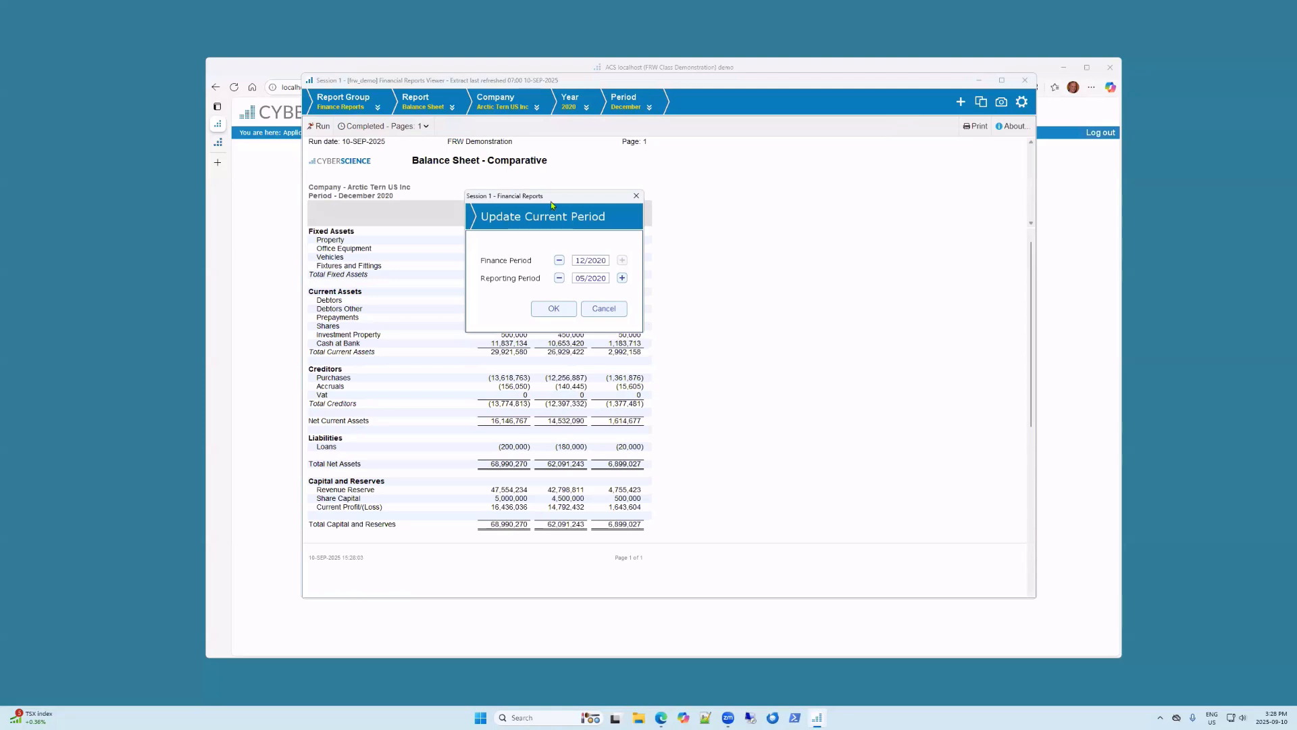
pyautogui.moveTo(553, 203); pyautogui.dragTo(845, 202)
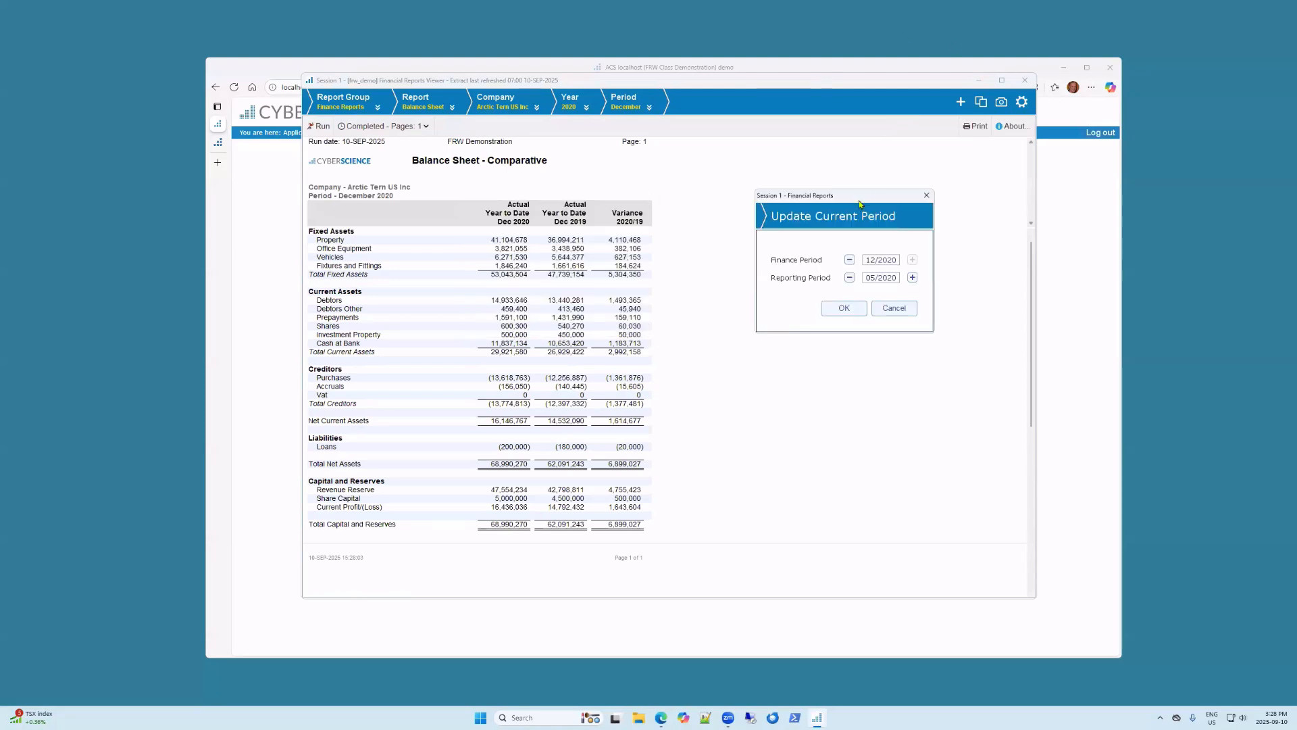
# Step: Set the current Finance Period to 11/2020 and the Reporting Period to 10/2020
pyautogui.click(850, 260)
pyautogui.click(913, 260)
pyautogui.click(849, 278)
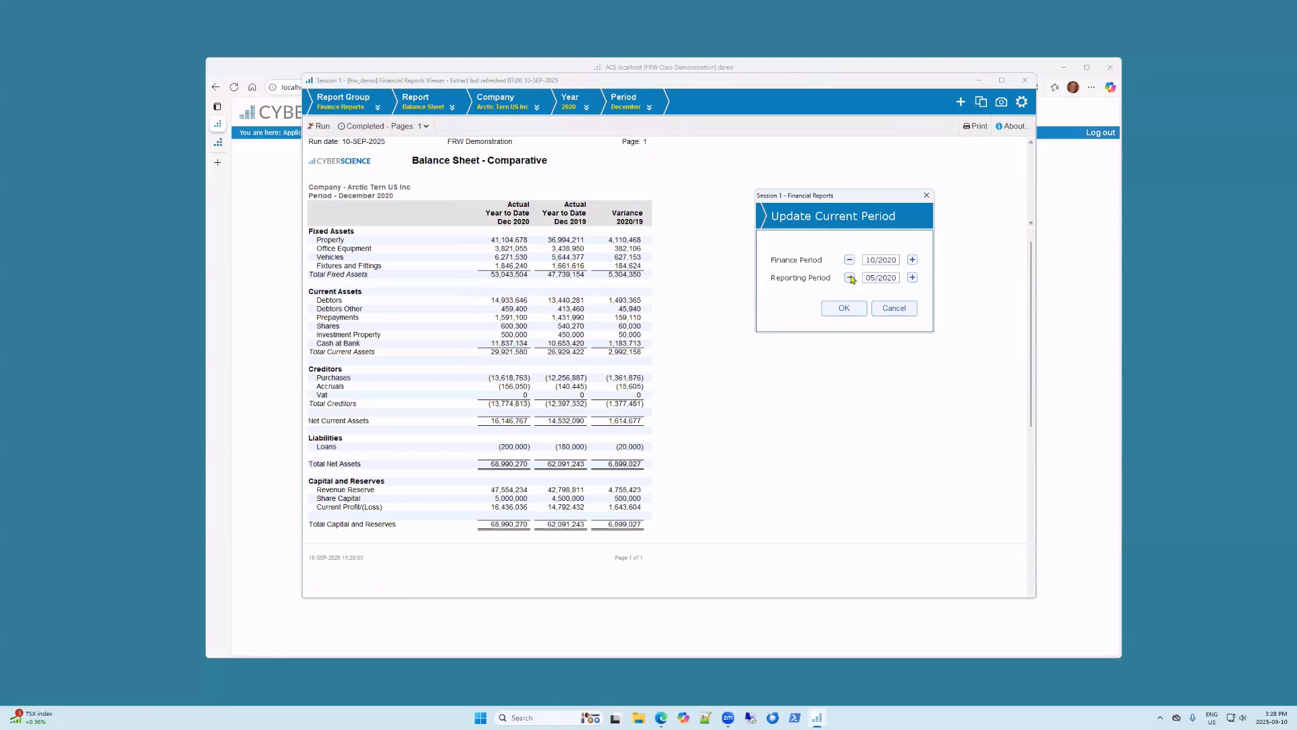
pyautogui.click(912, 278)
pyautogui.click(912, 277)
pyautogui.click(912, 278)
pyautogui.click(912, 260)
pyautogui.click(850, 260)
pyautogui.click(912, 261)
pyautogui.click(912, 278)
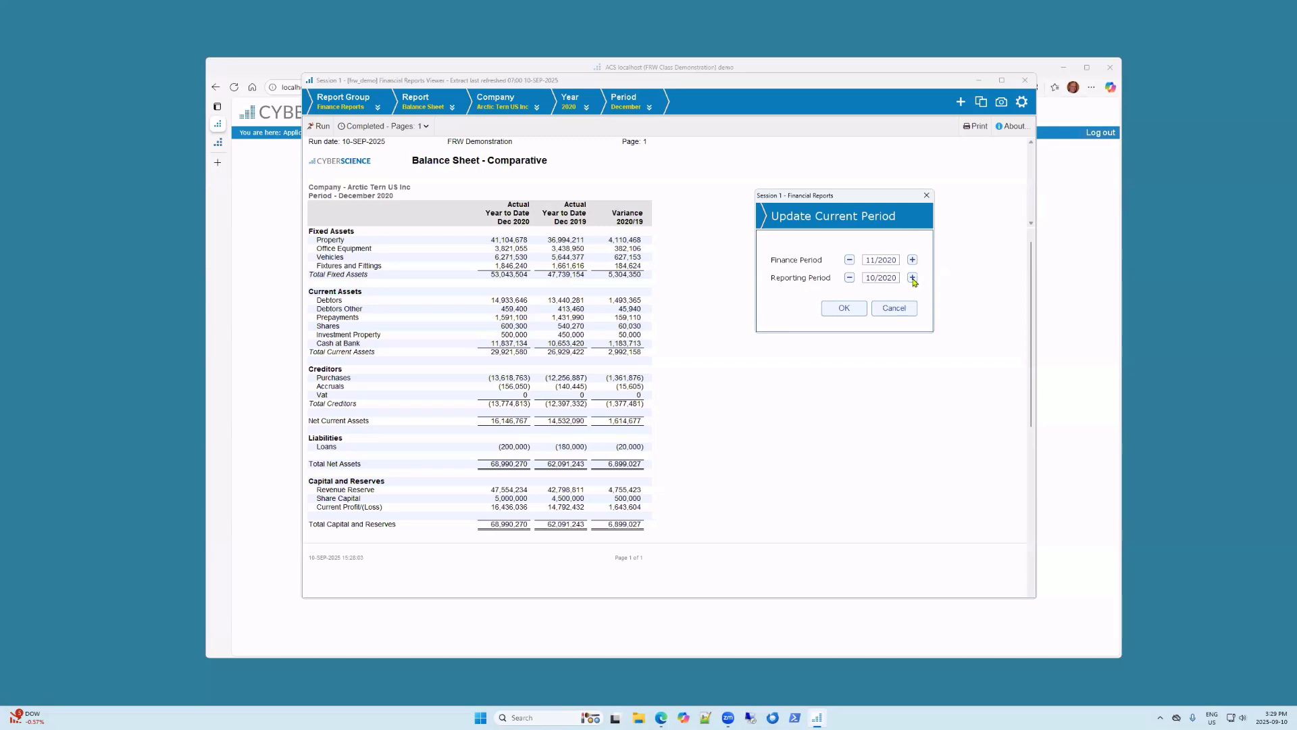
# Step: Apply the period change for both Finance and Reporting users and rerun the Balance Sheet with the new current period
pyautogui.click(845, 311)
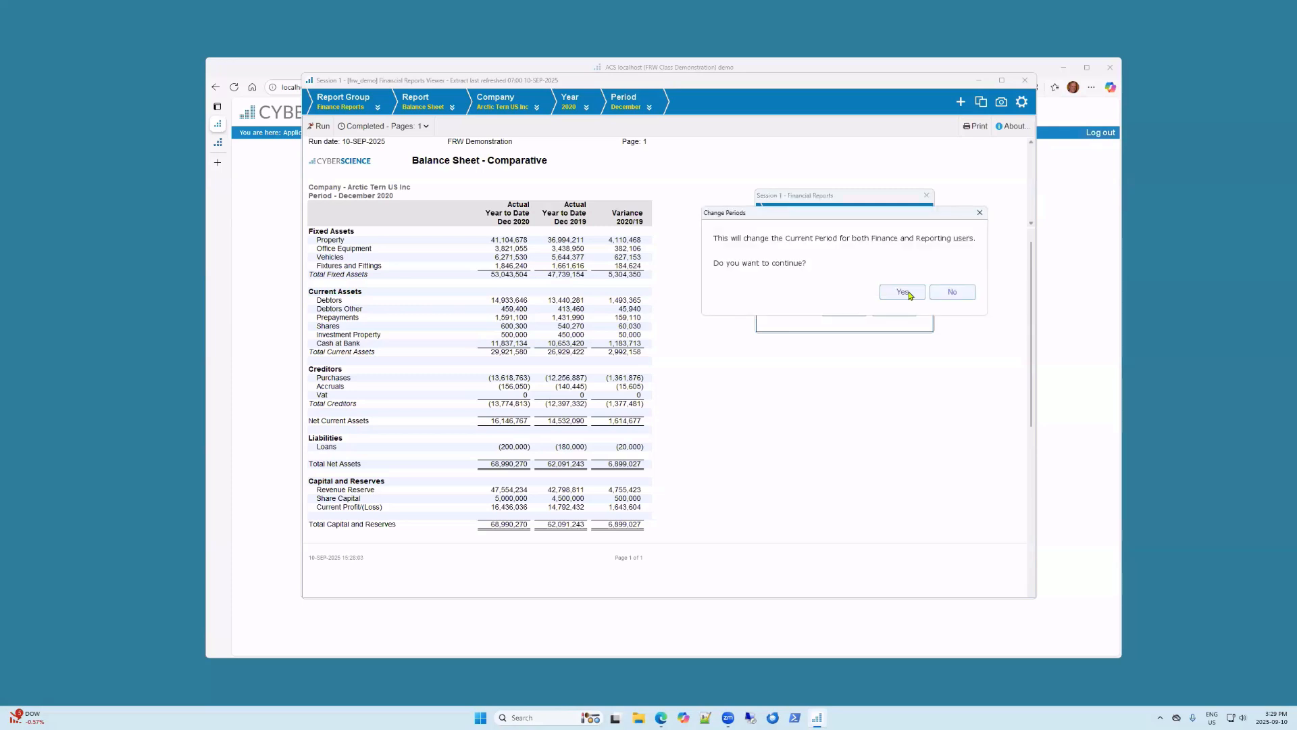
pyautogui.click(910, 295)
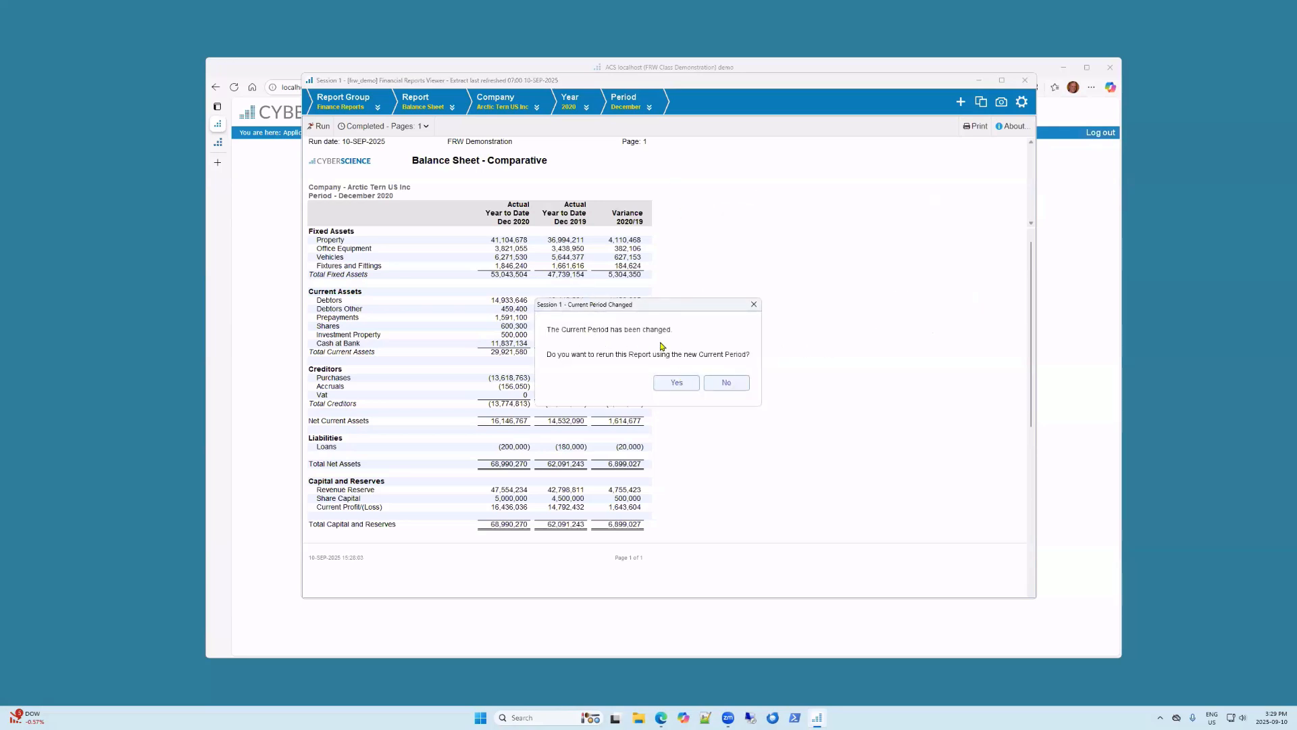
pyautogui.click(678, 383)
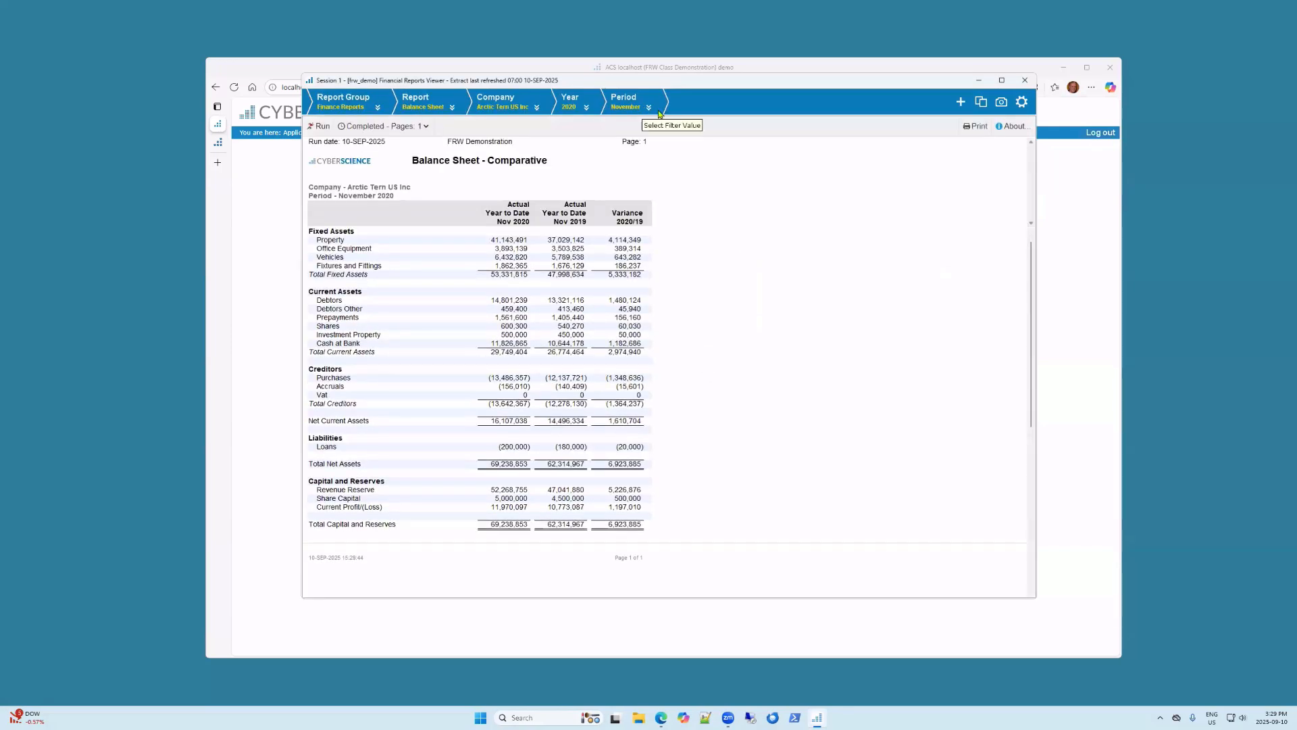
# Step: Check the months offered by the Period filter, then set the current Finance Period to 12/2020 for Finance users
pyautogui.click(650, 108)
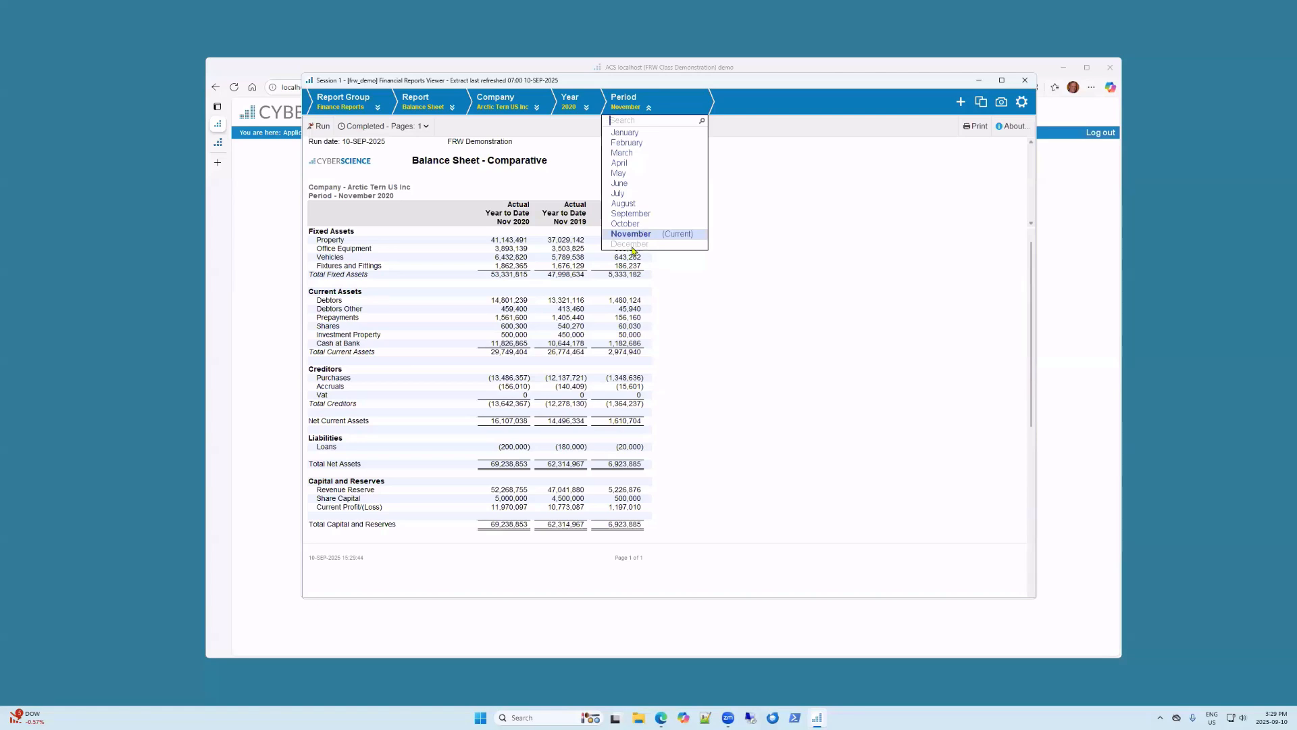
pyautogui.click(1022, 103)
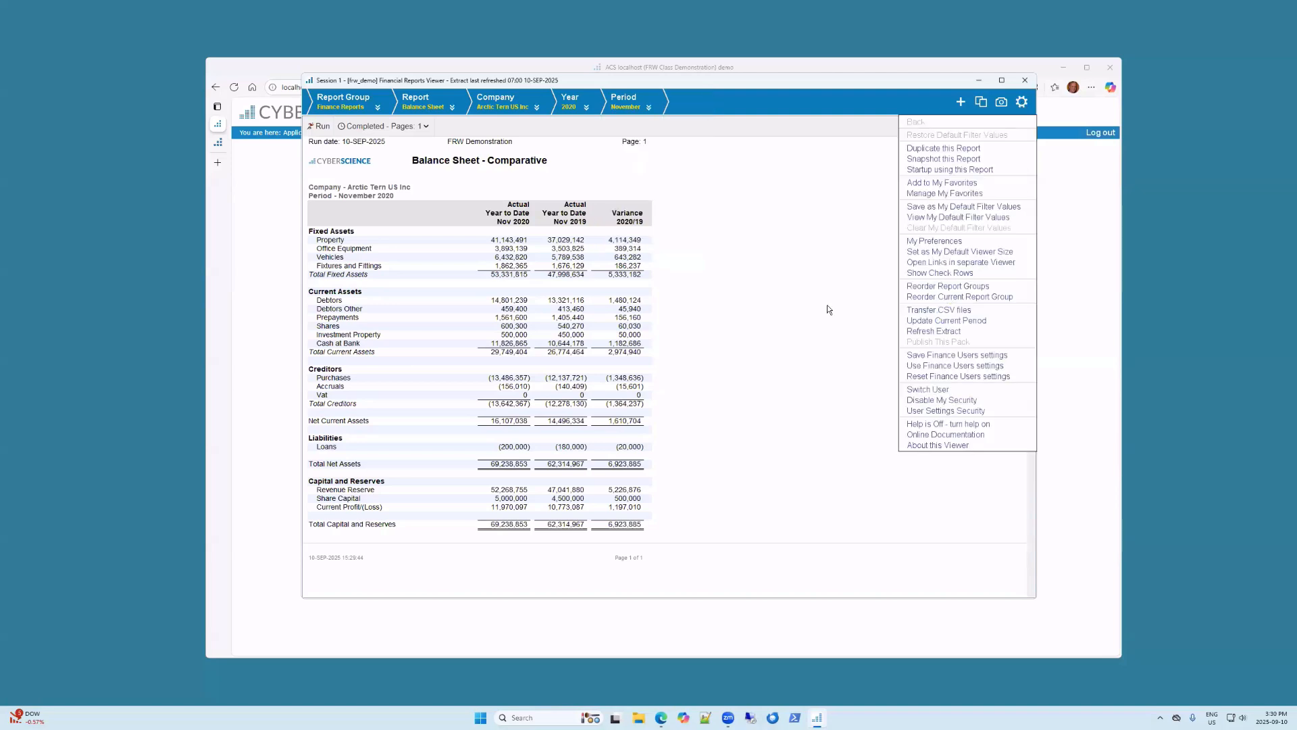
pyautogui.click(775, 305)
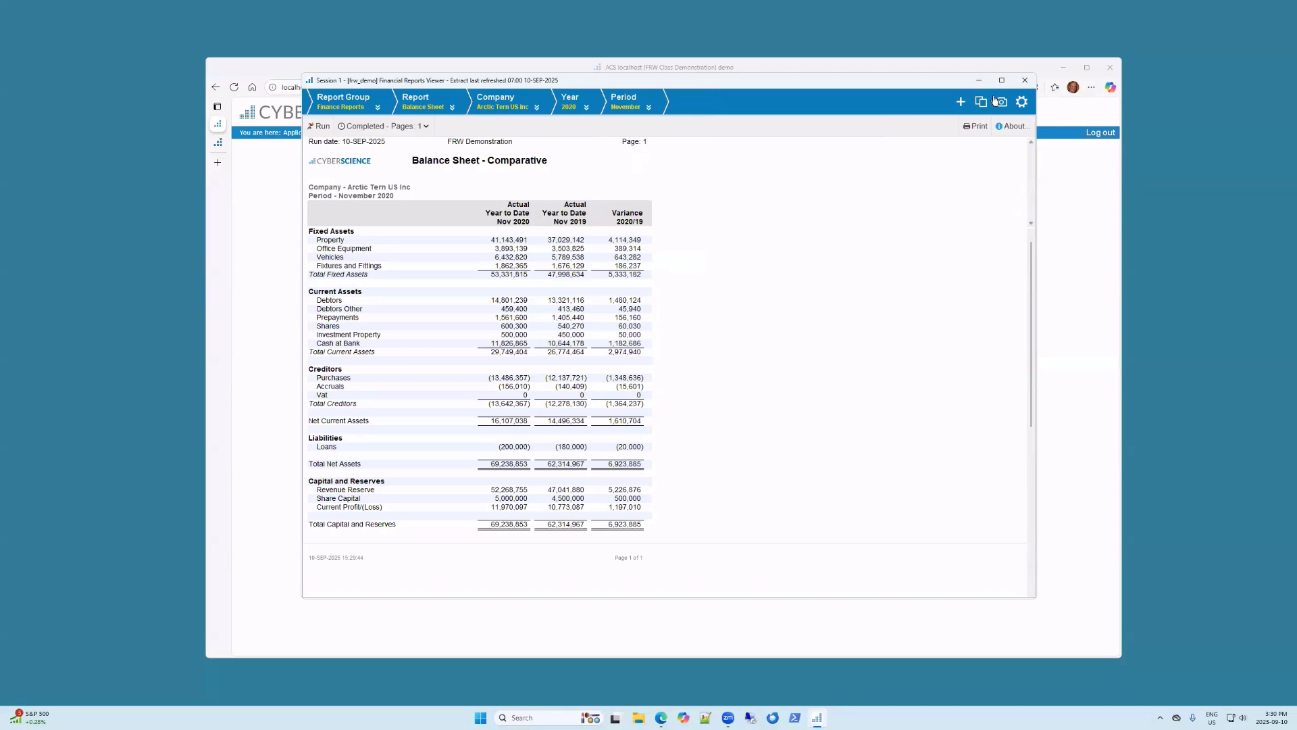
pyautogui.click(1021, 103)
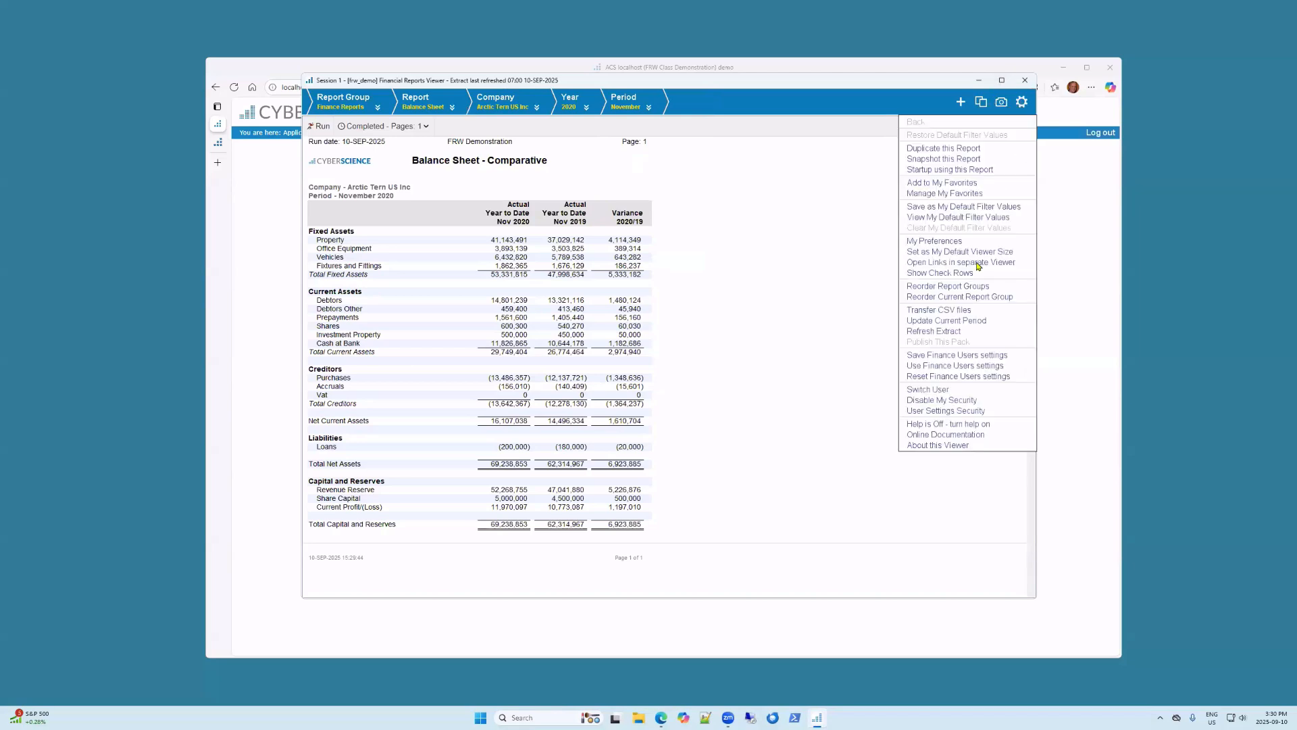
pyautogui.click(936, 322)
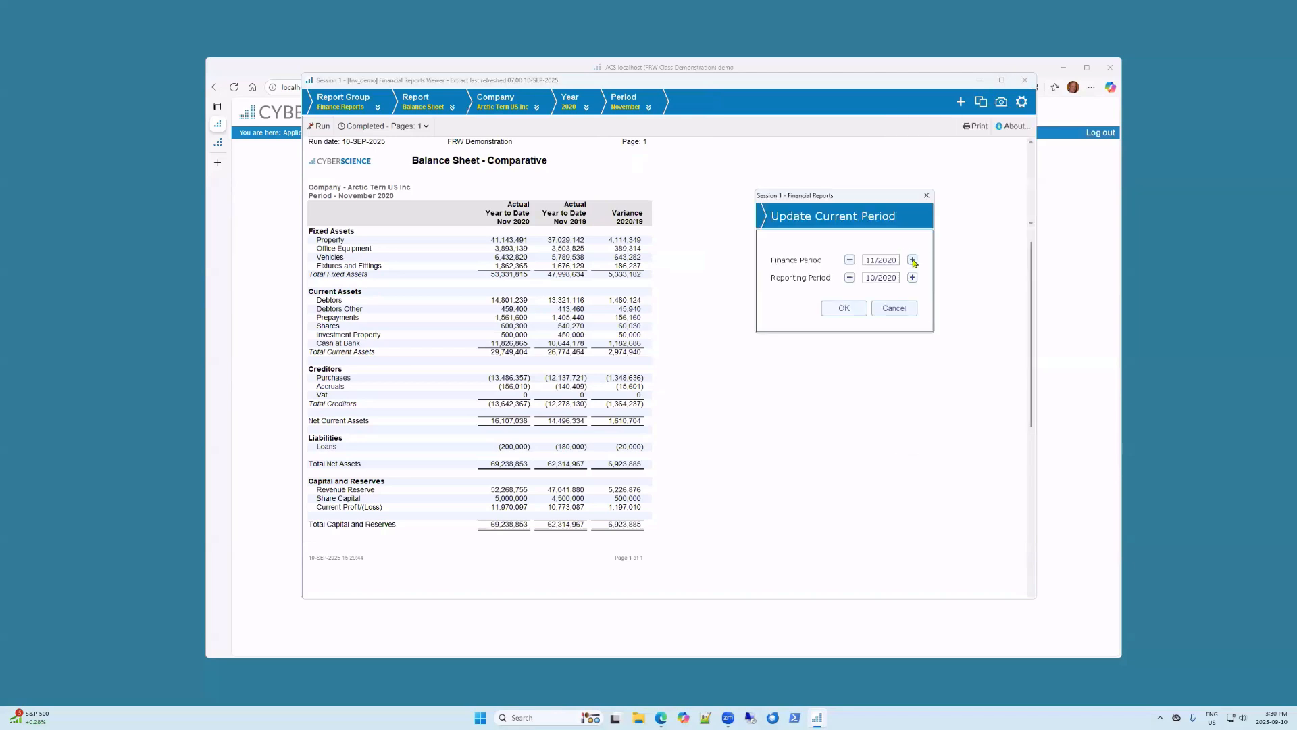
pyautogui.click(844, 308)
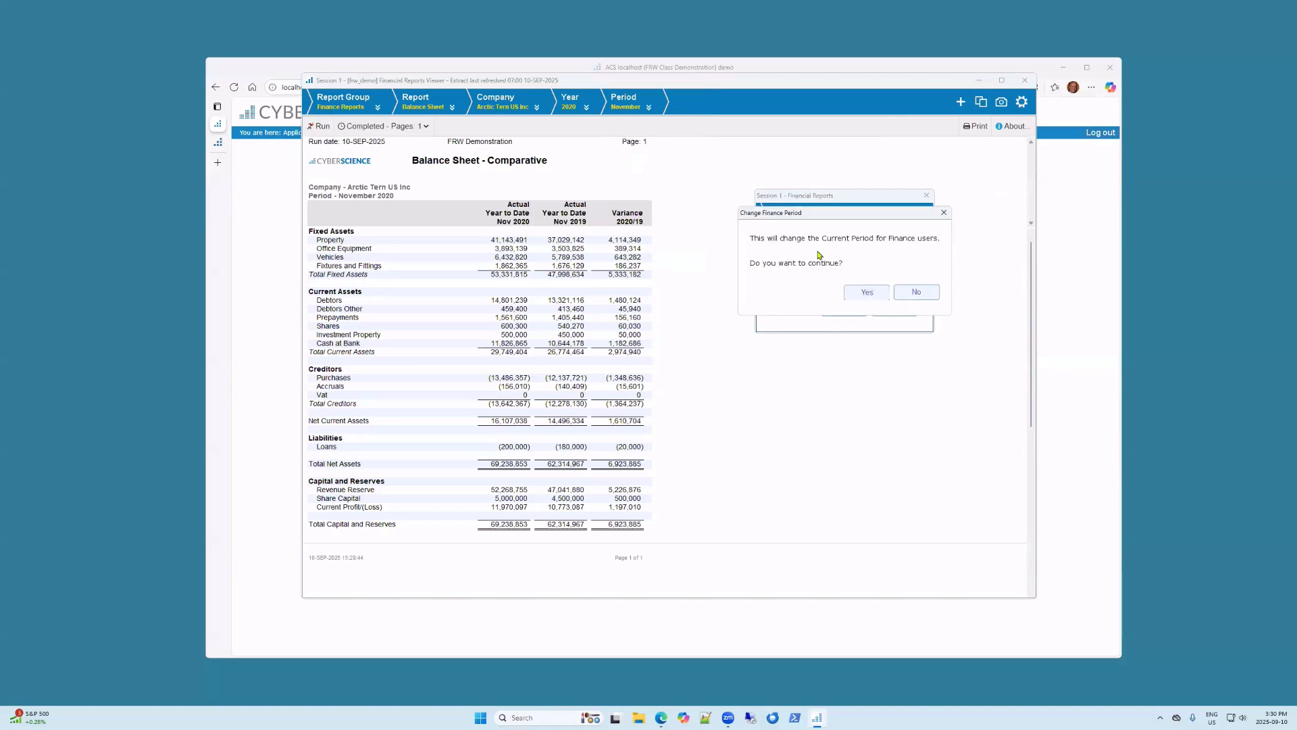
pyautogui.click(867, 292)
pyautogui.click(678, 380)
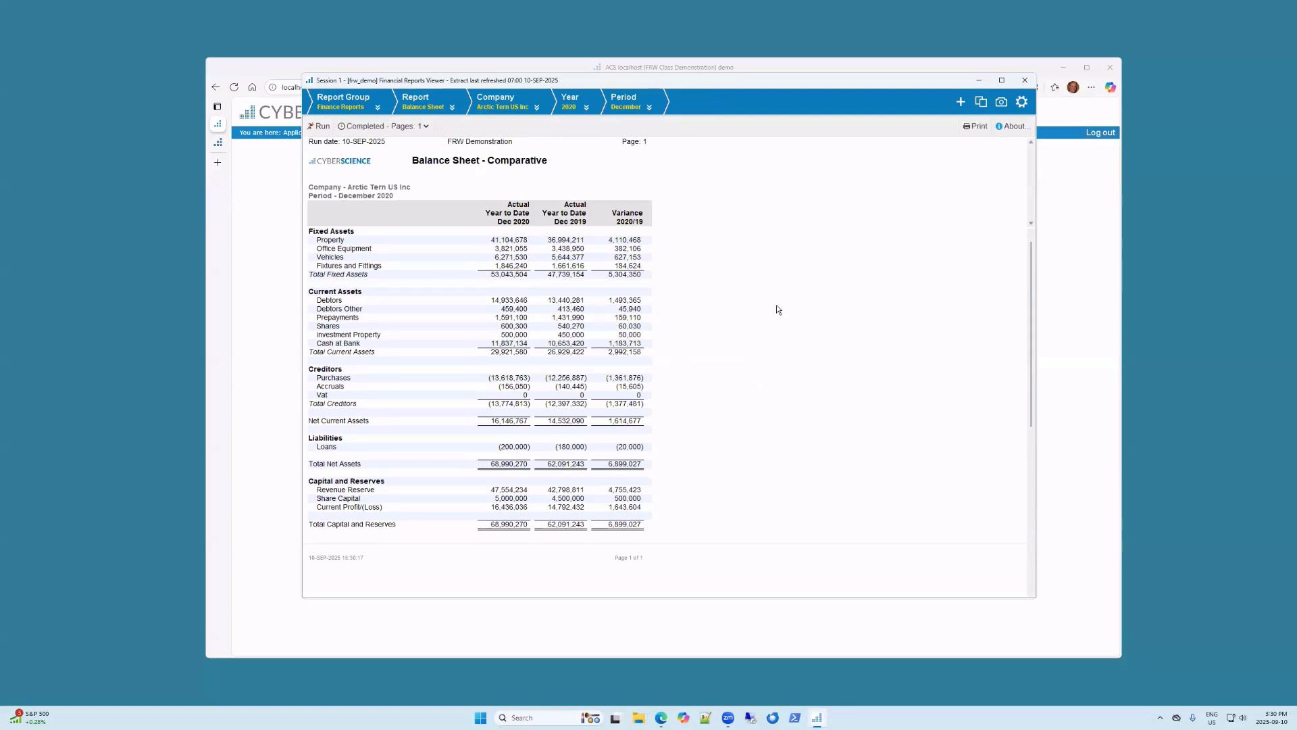
# Step: Run the Profit and Loss - Notes Filter Specific report from the Finance Reports group
pyautogui.click(453, 111)
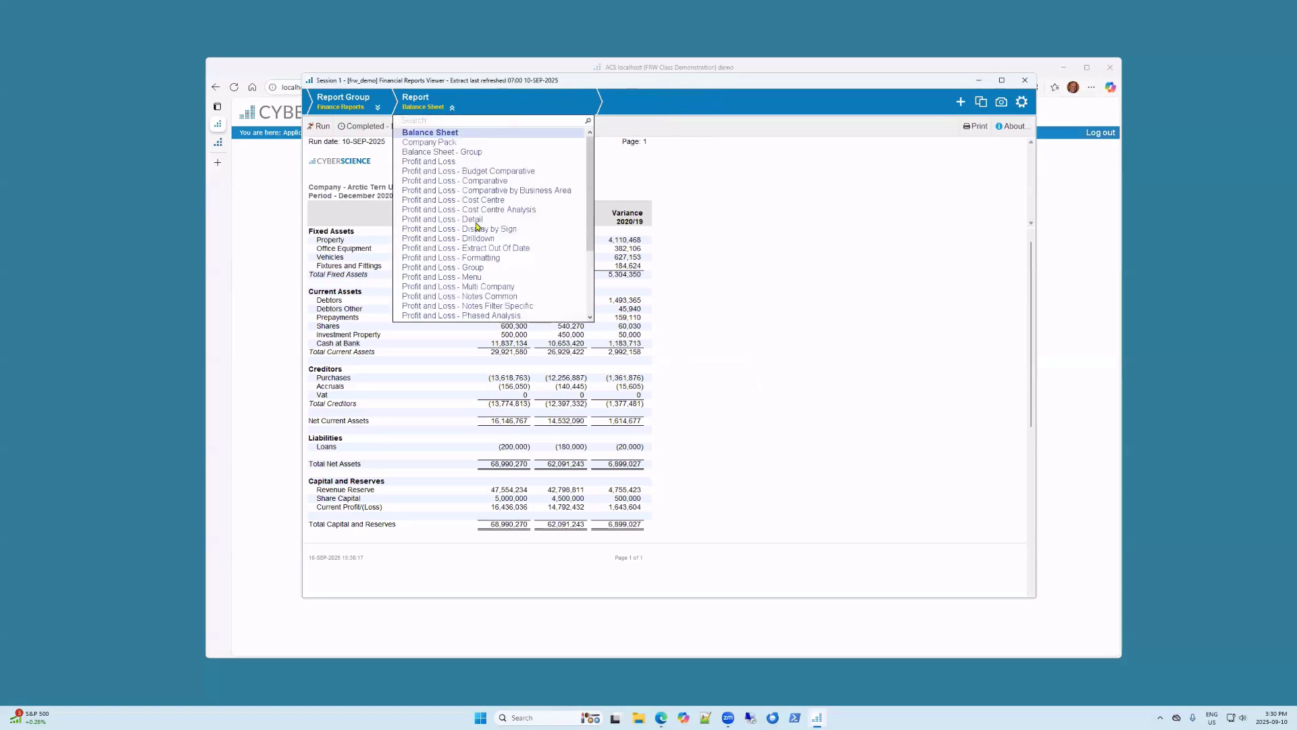
pyautogui.scroll(-3, 501, 229)
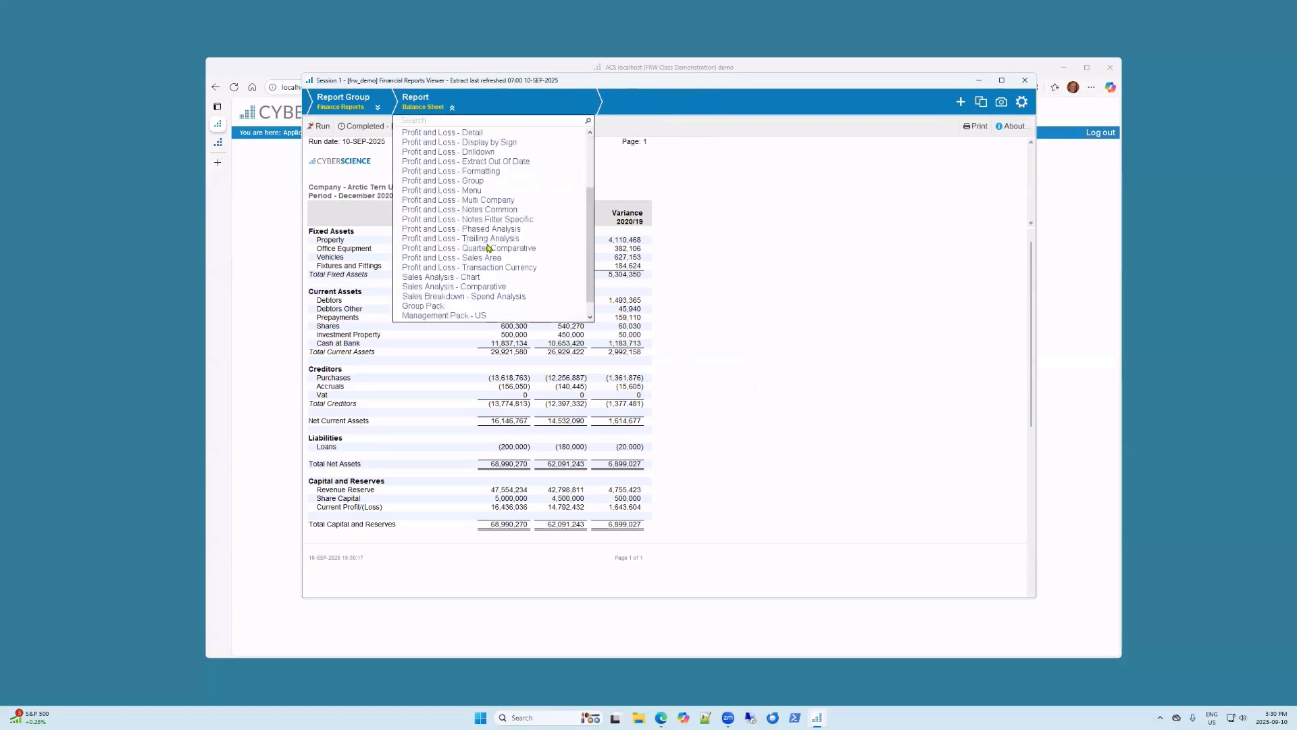
pyautogui.click(475, 220)
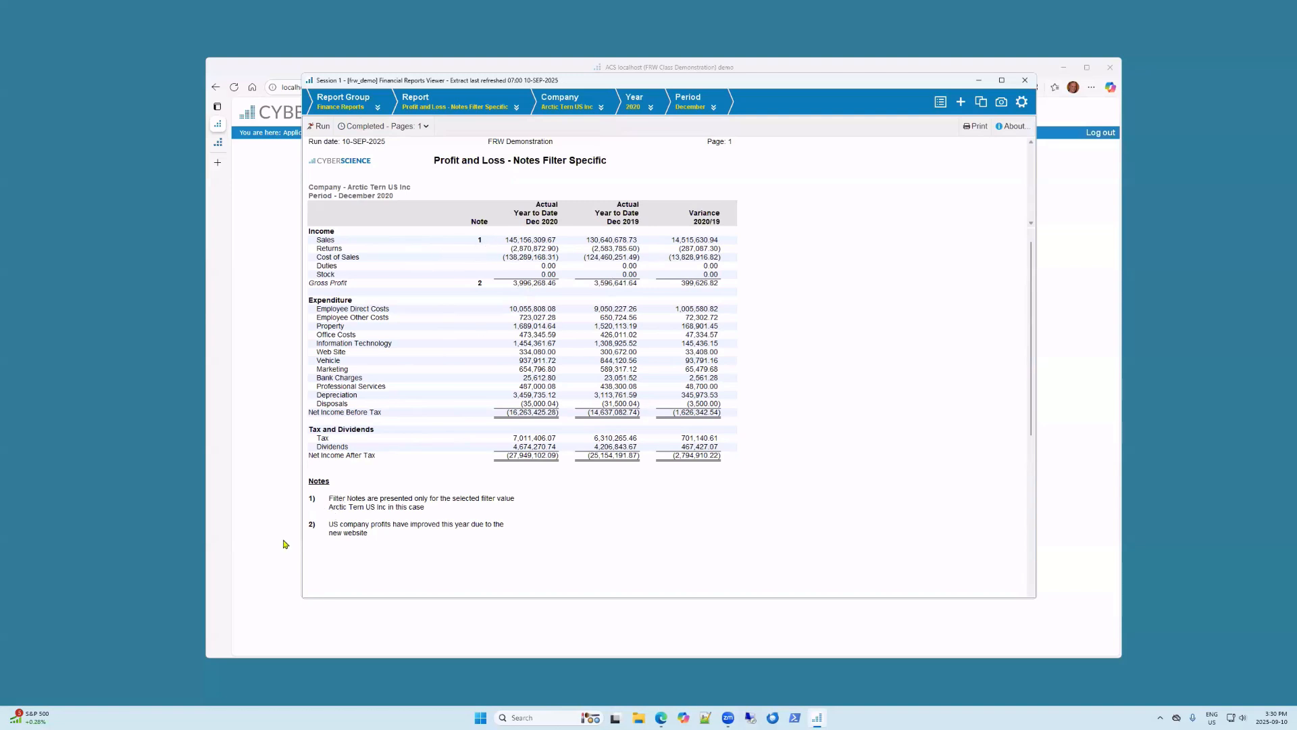
# Step: Add the note "Duty note" to the Duties row of the Profit and Loss report for Arctic Tern US Inc
pyautogui.click(942, 108)
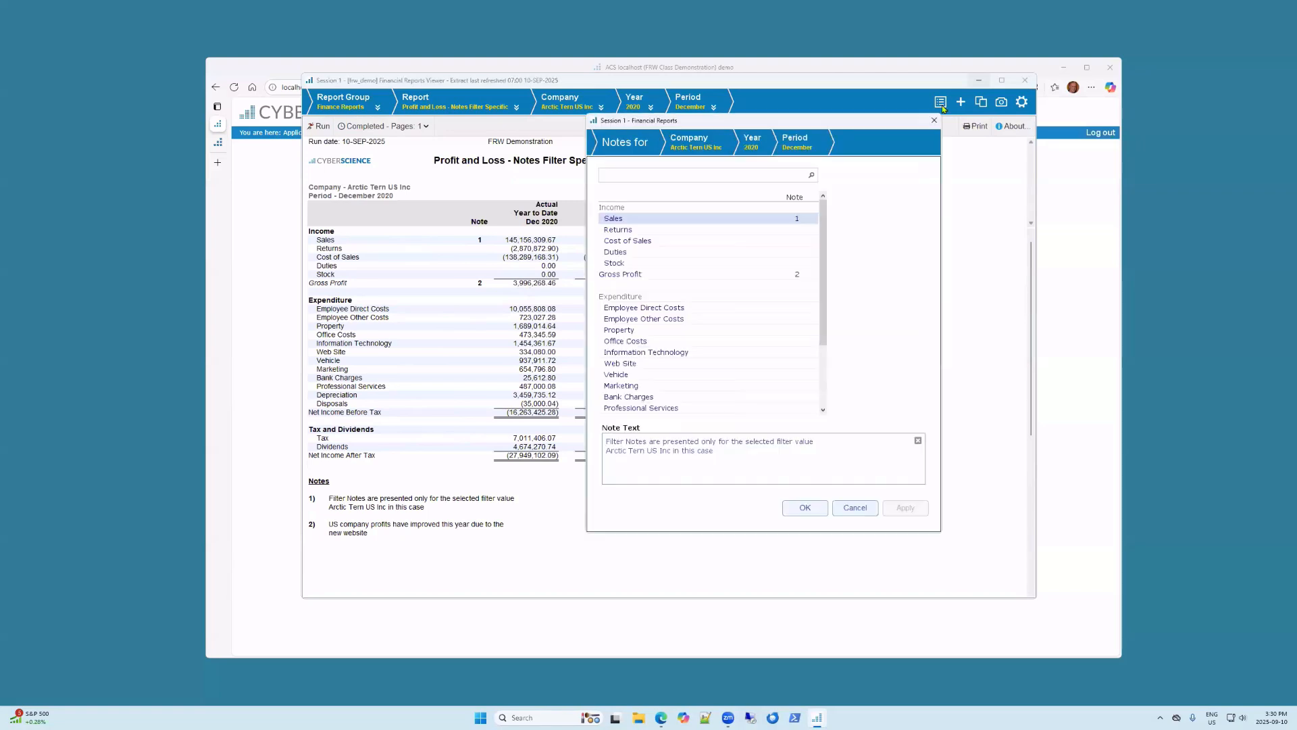
pyautogui.click(638, 251)
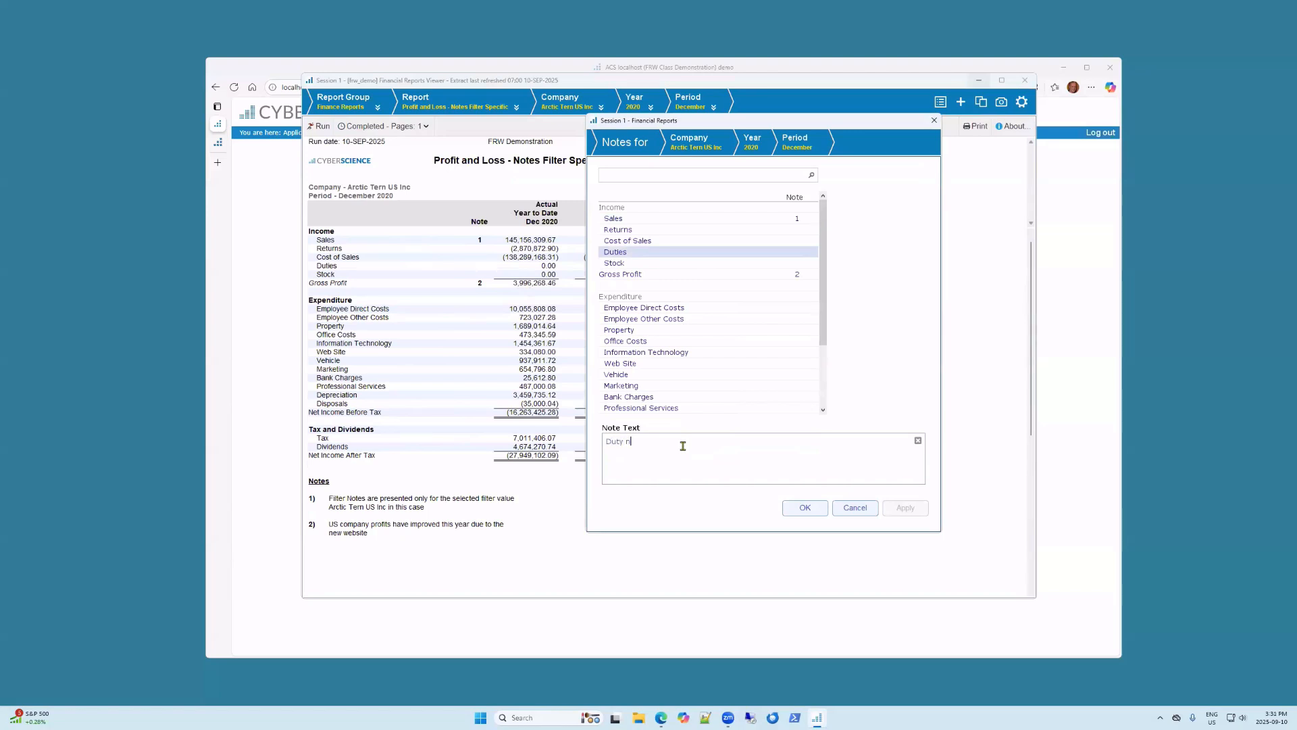
pyautogui.write('ote')
pyautogui.click(805, 509)
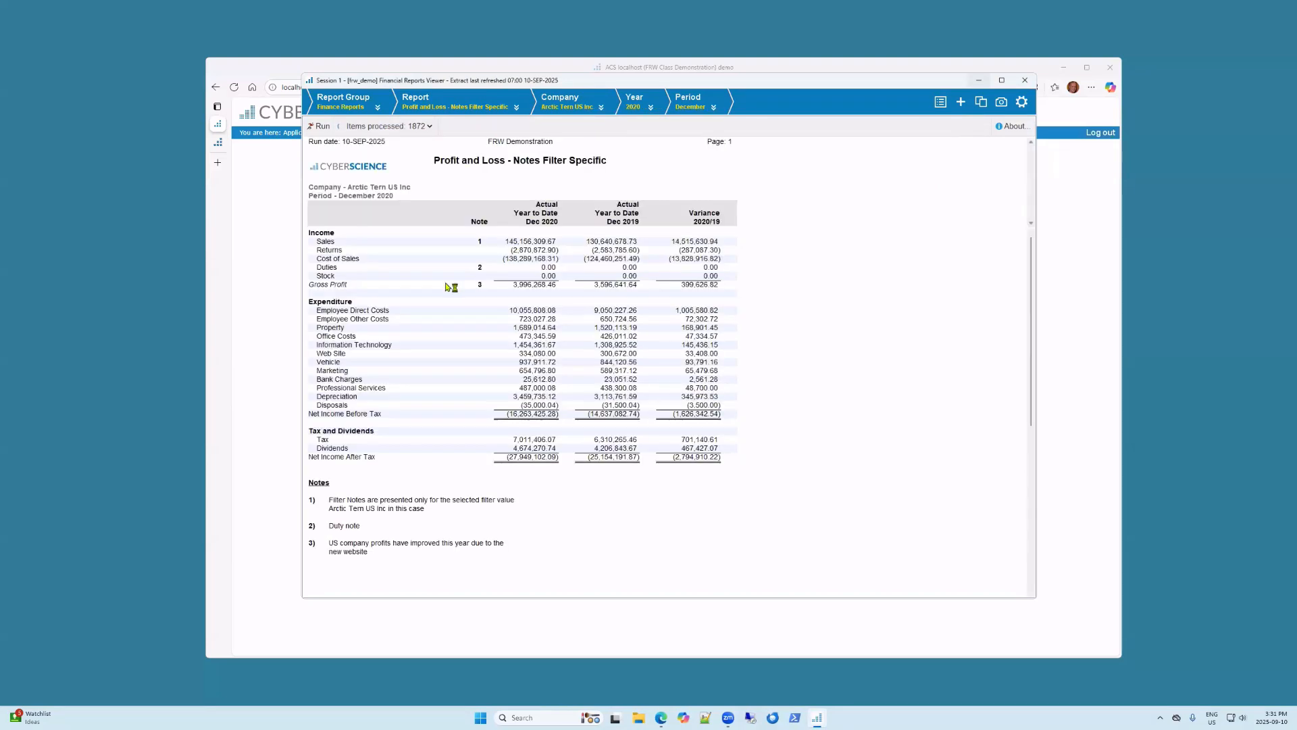
# Step: Examine the note references on the Duties and Gross Profit rows against the notes listed below the report
pyautogui.click(477, 267)
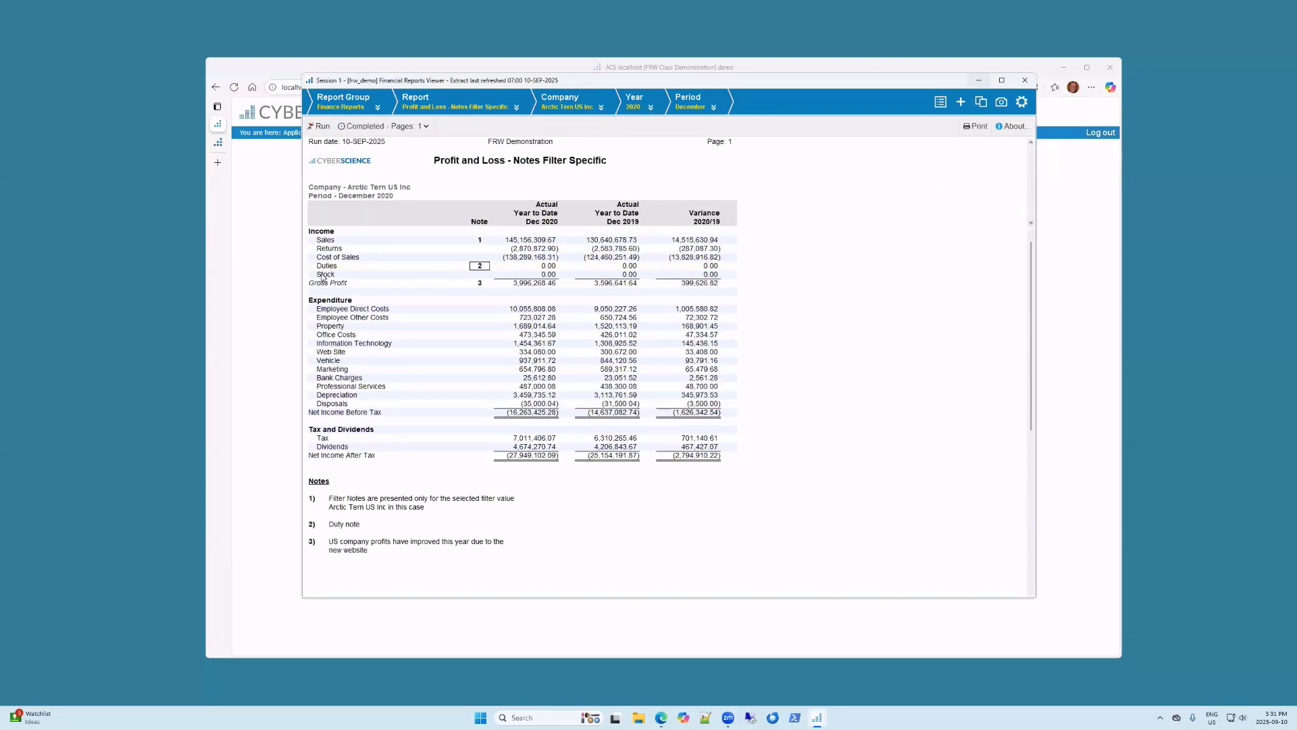
pyautogui.click(343, 524)
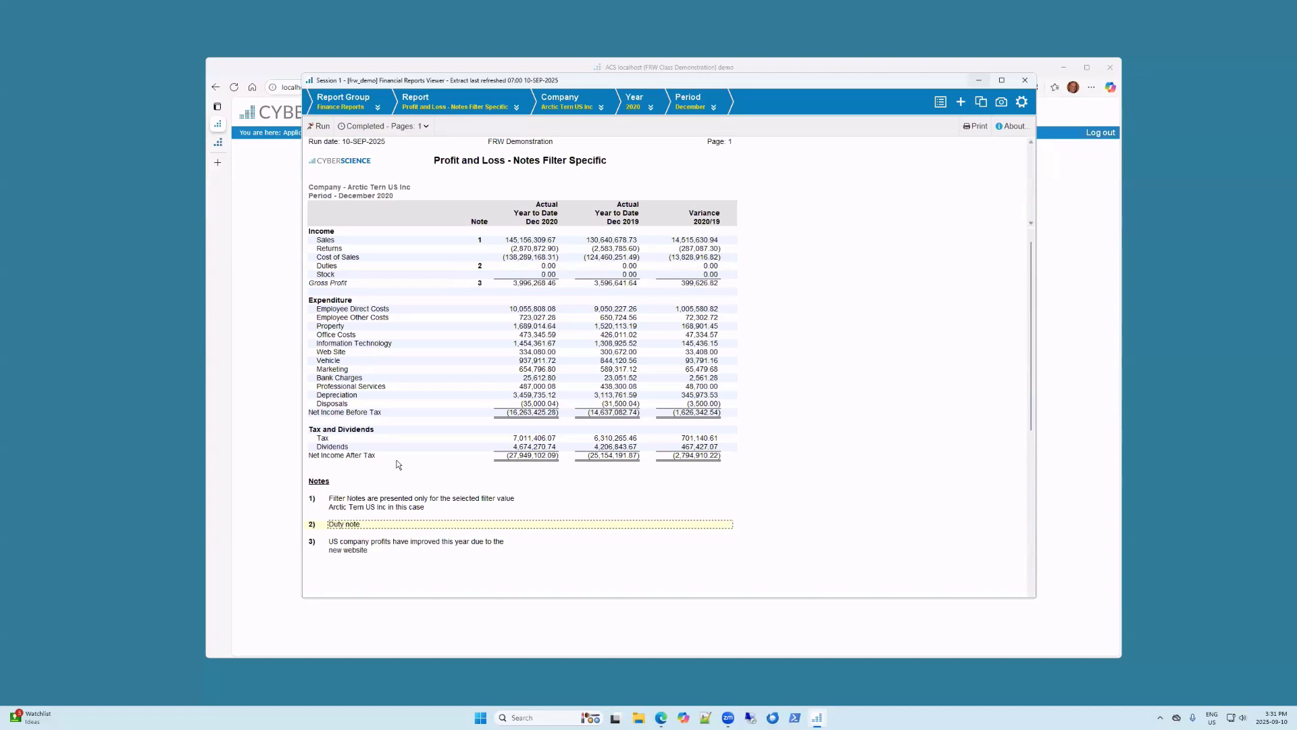
pyautogui.click(479, 284)
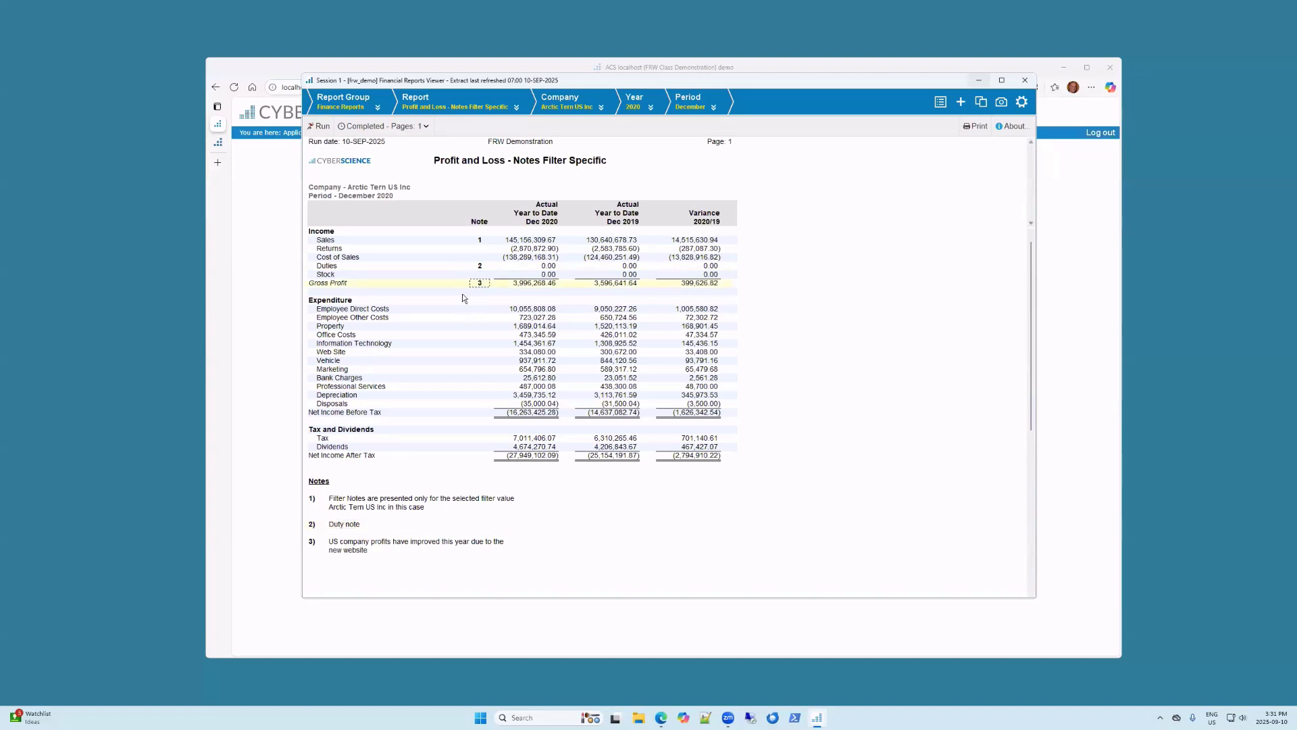
pyautogui.click(312, 545)
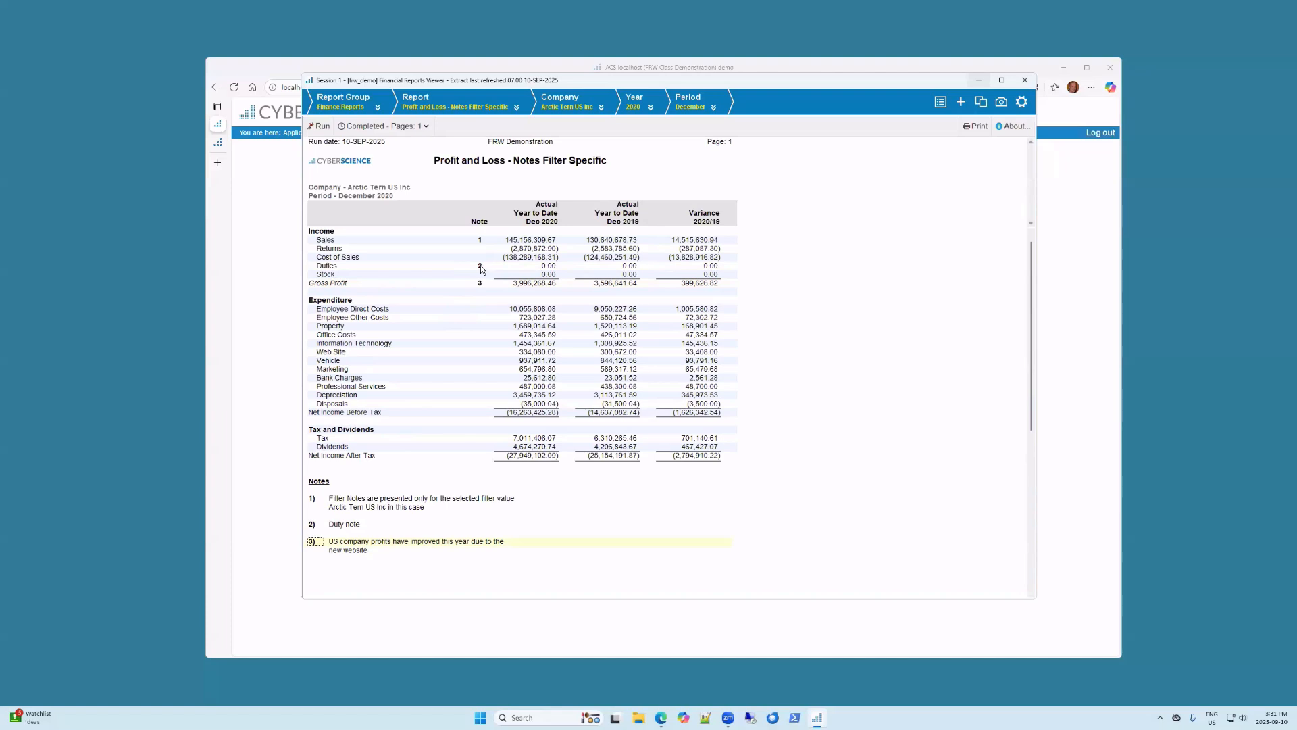
pyautogui.click(392, 189)
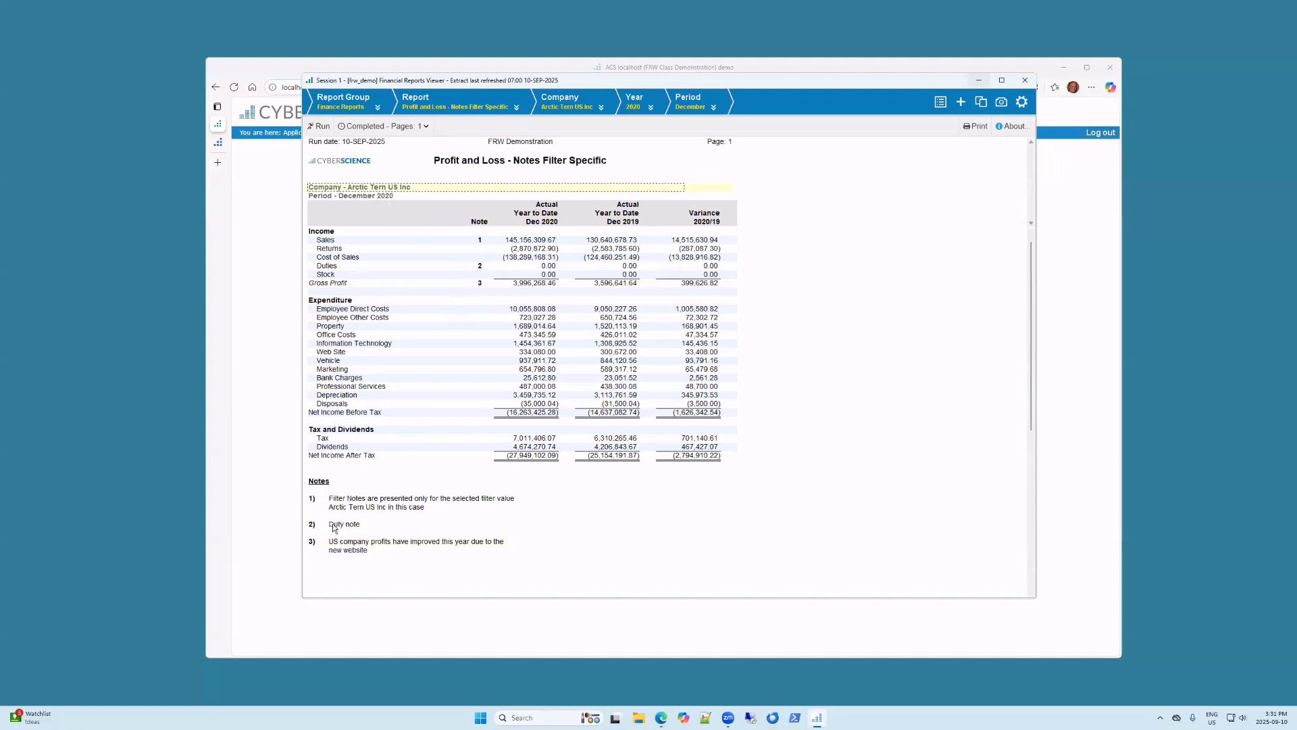
# Step: View the report and its notes for Arctic Tern UK Limited, and restore the default filter values
pyautogui.click(601, 108)
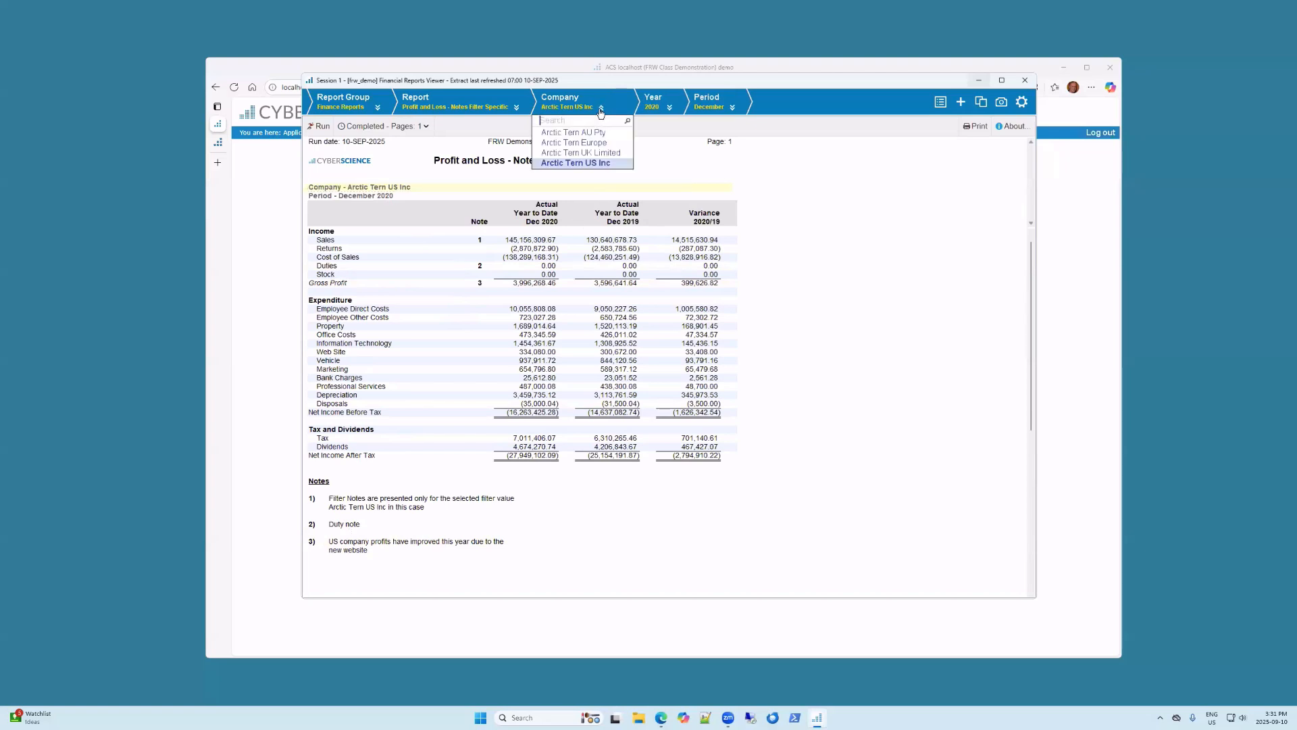
pyautogui.click(585, 153)
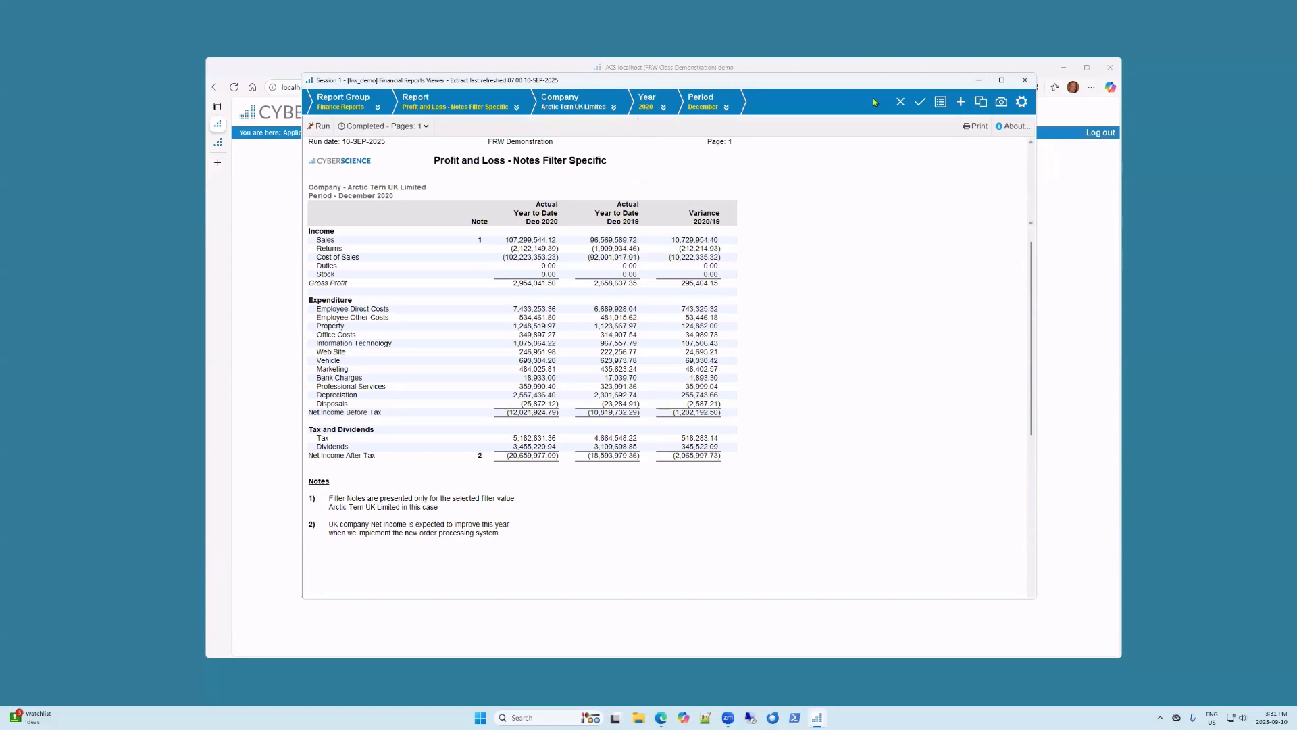
pyautogui.click(899, 102)
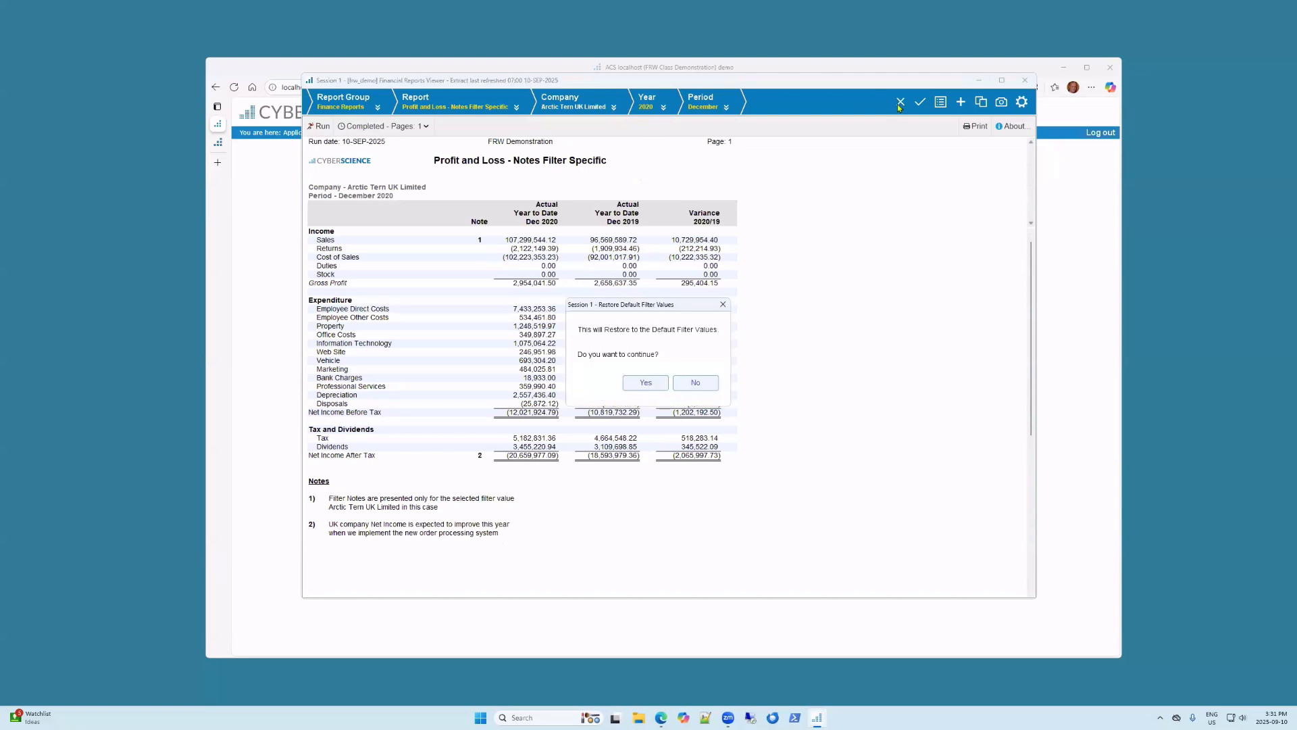
pyautogui.click(642, 381)
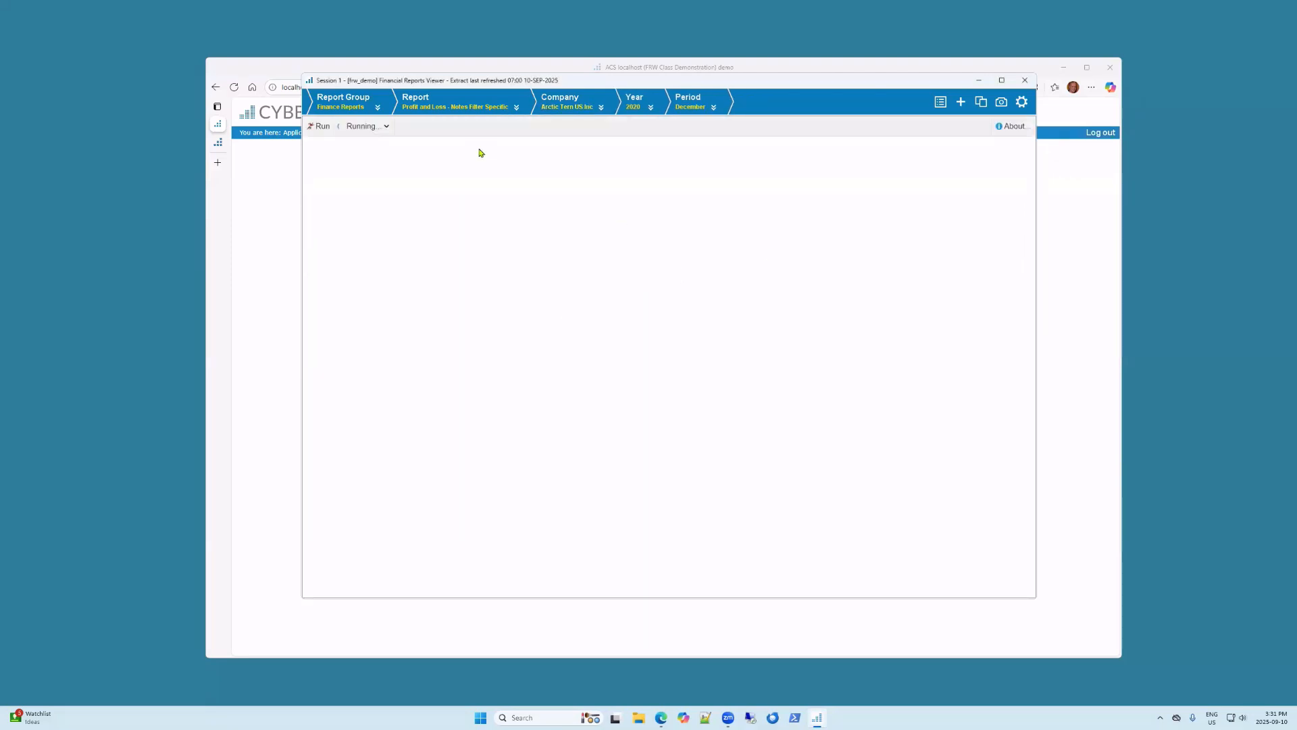
# Step: Delete the note on the Duties row and save the report notes
pyautogui.click(942, 102)
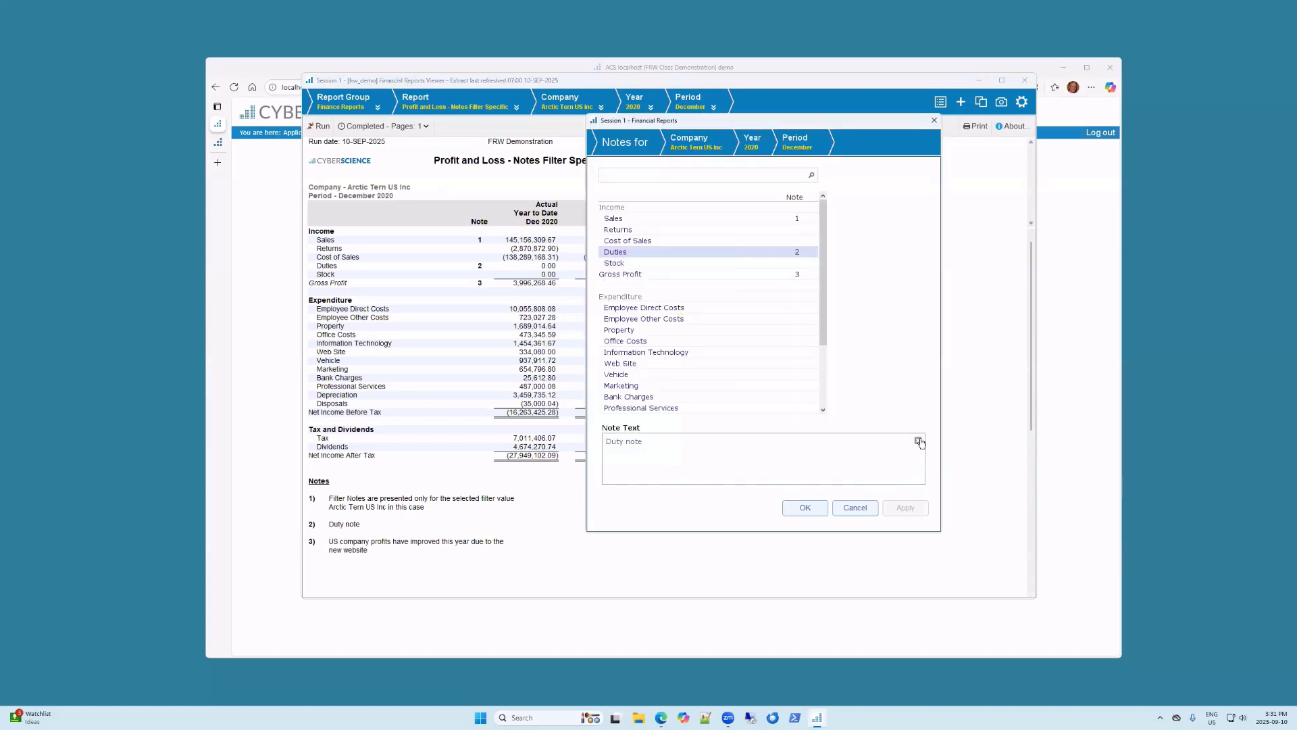
pyautogui.click(805, 507)
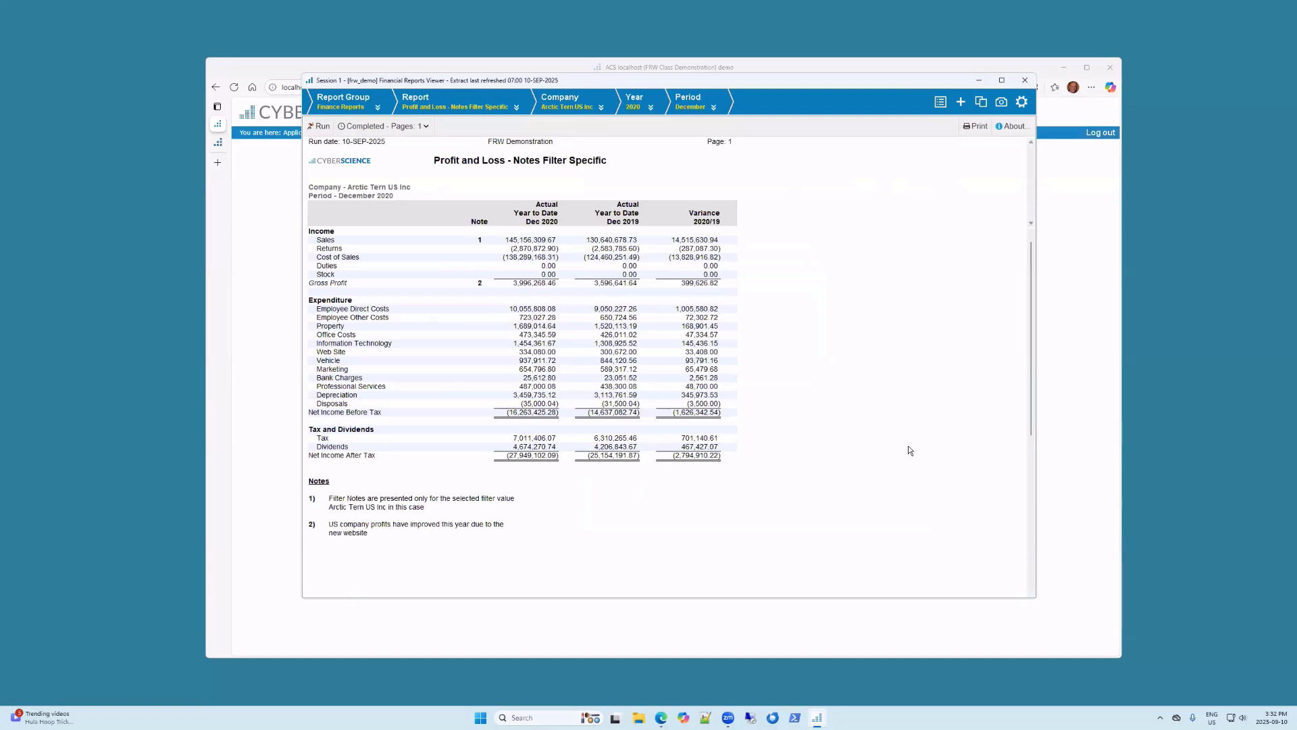
# Step: Close the reports viewer, launch Financial Report Writer and choose to open an existing report
pyautogui.click(1025, 80)
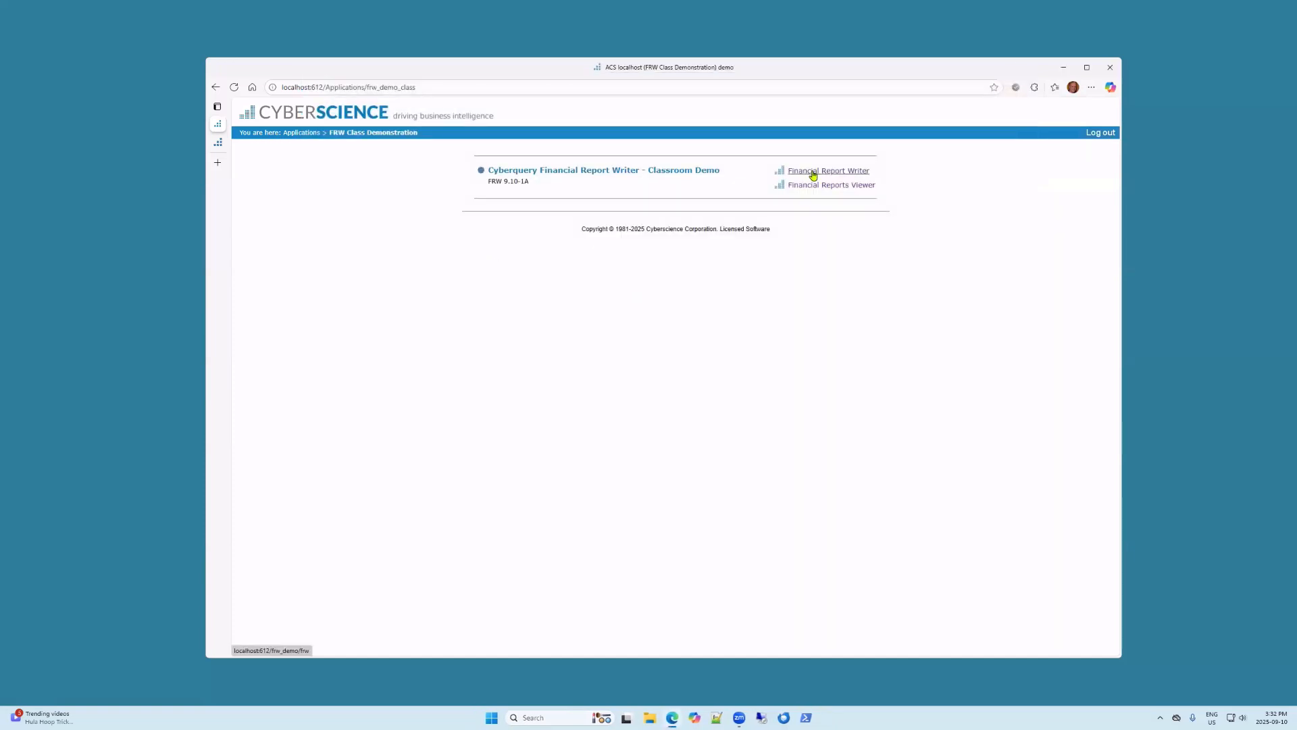
pyautogui.click(813, 175)
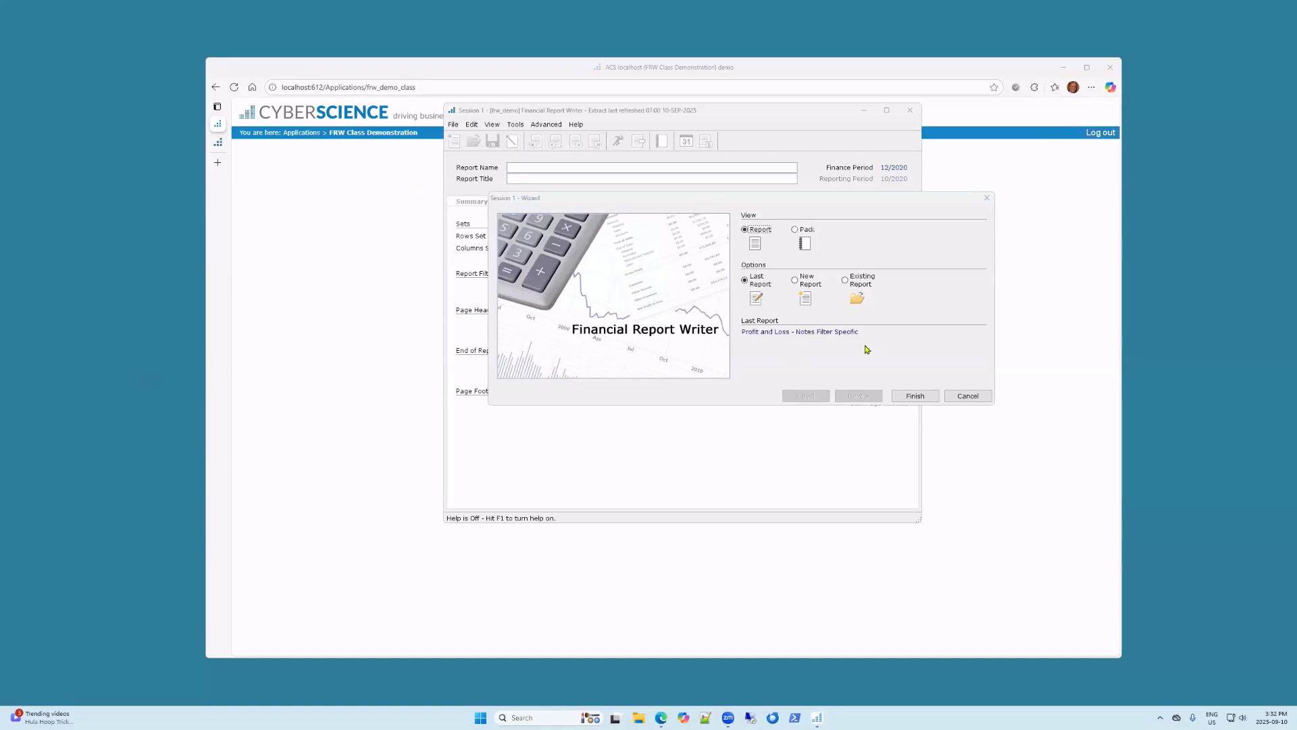
pyautogui.click(858, 286)
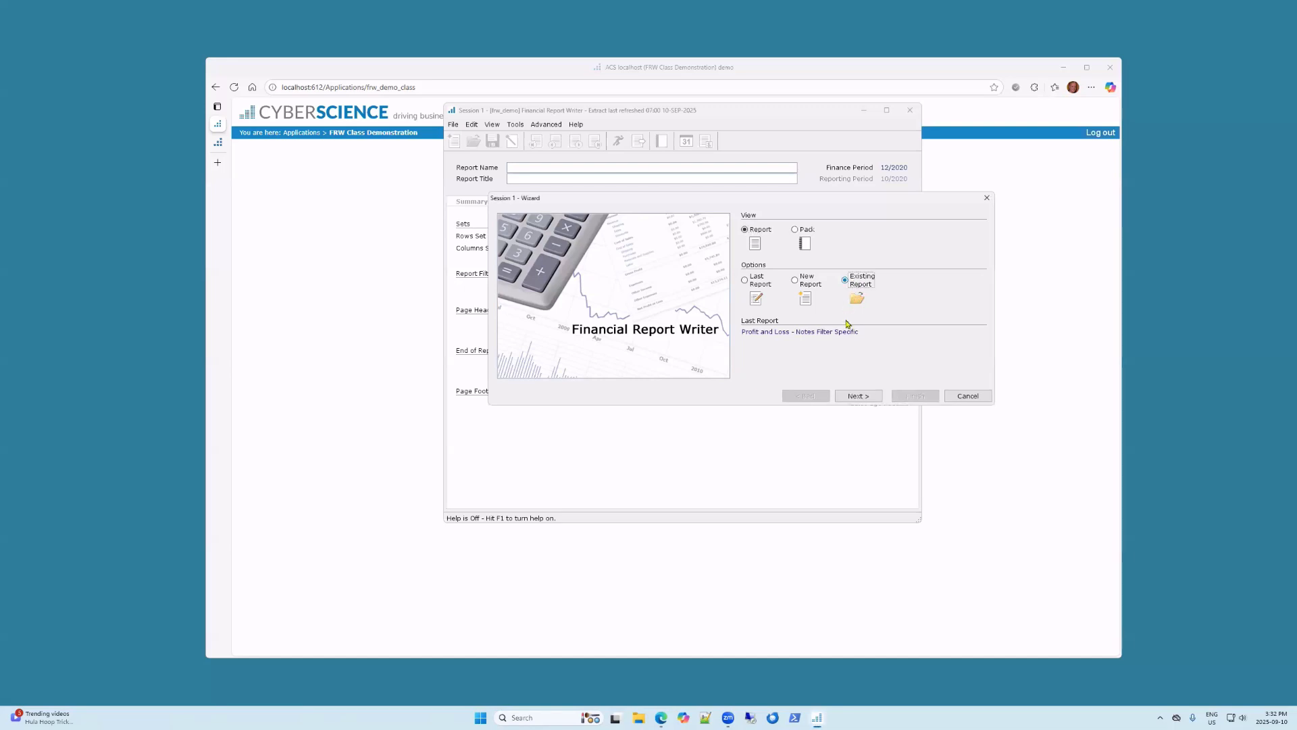
pyautogui.click(850, 393)
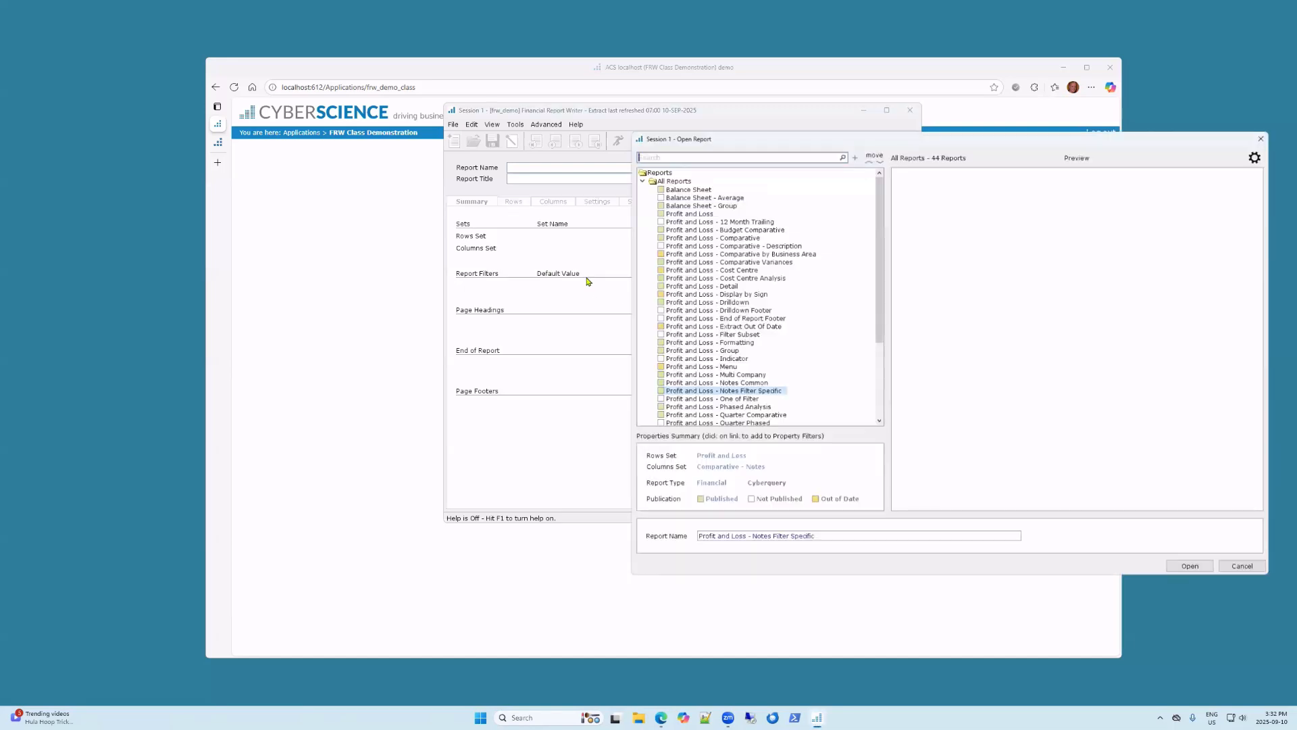
# Step: Open the report Profit and Loss - Comparative, moving the Open Report dialog so its preview is fully in view
pyautogui.click(692, 236)
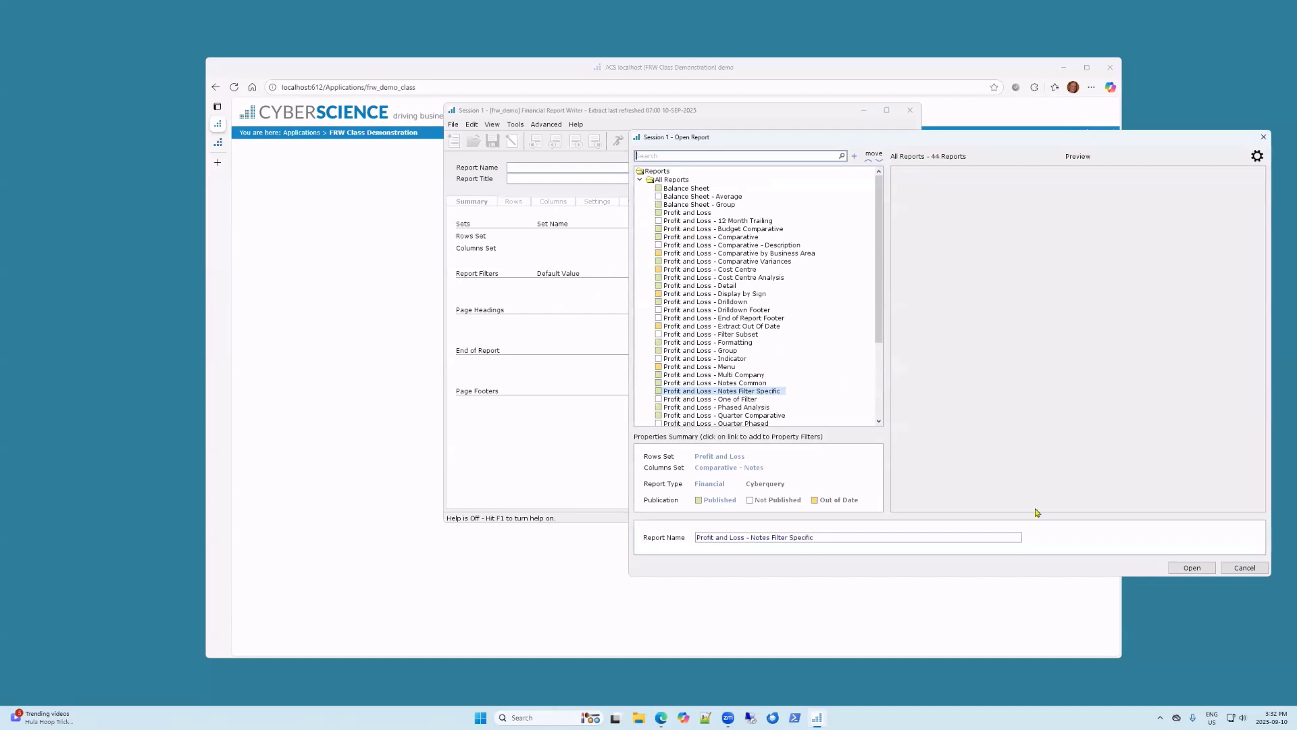
pyautogui.moveTo(785, 132); pyautogui.dragTo(570, 121)
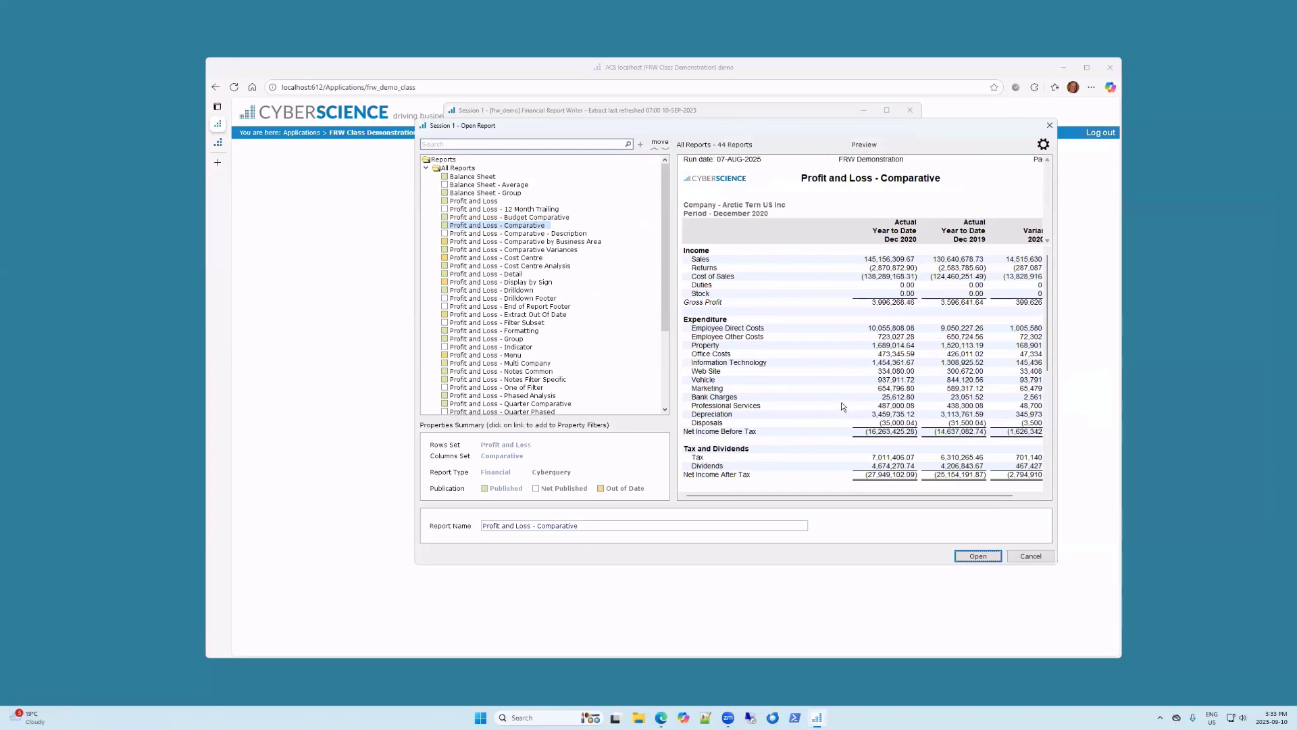
pyautogui.click(969, 560)
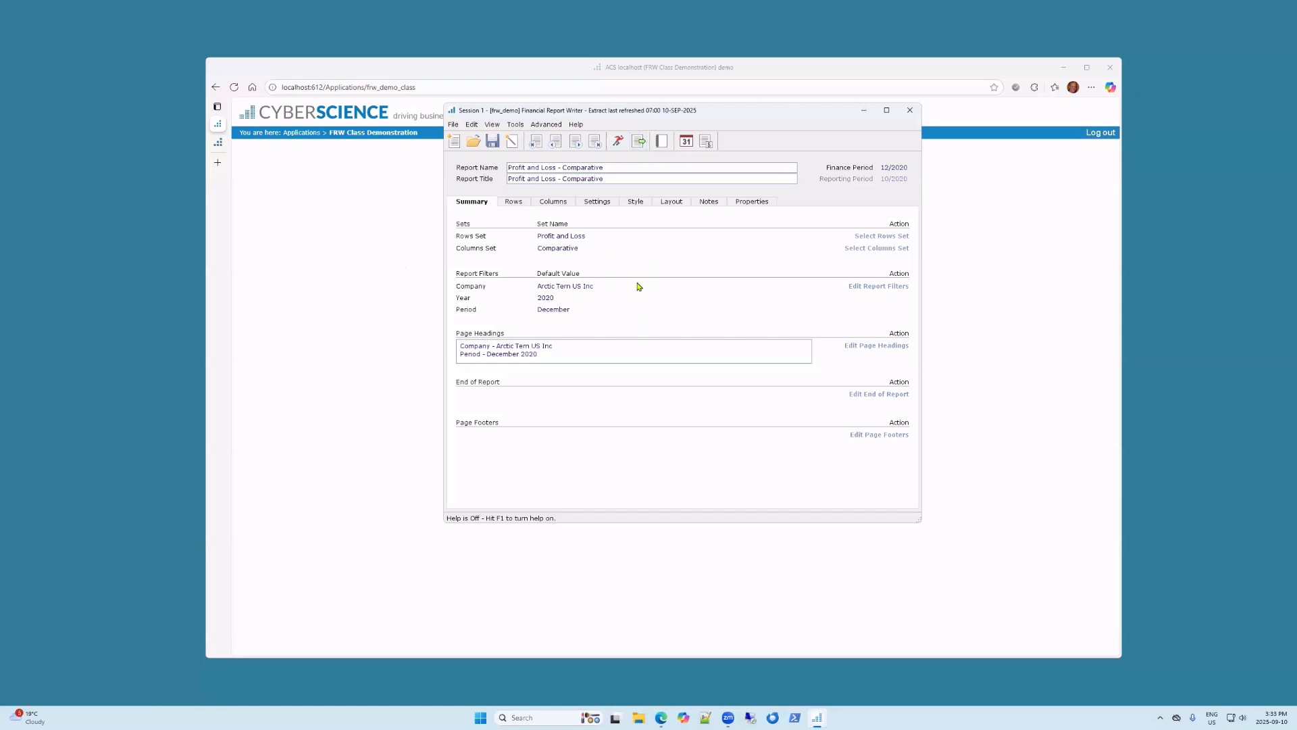
# Step: Run the Profit and Loss - Comparative report, examine its output and close the viewer
pyautogui.click(618, 144)
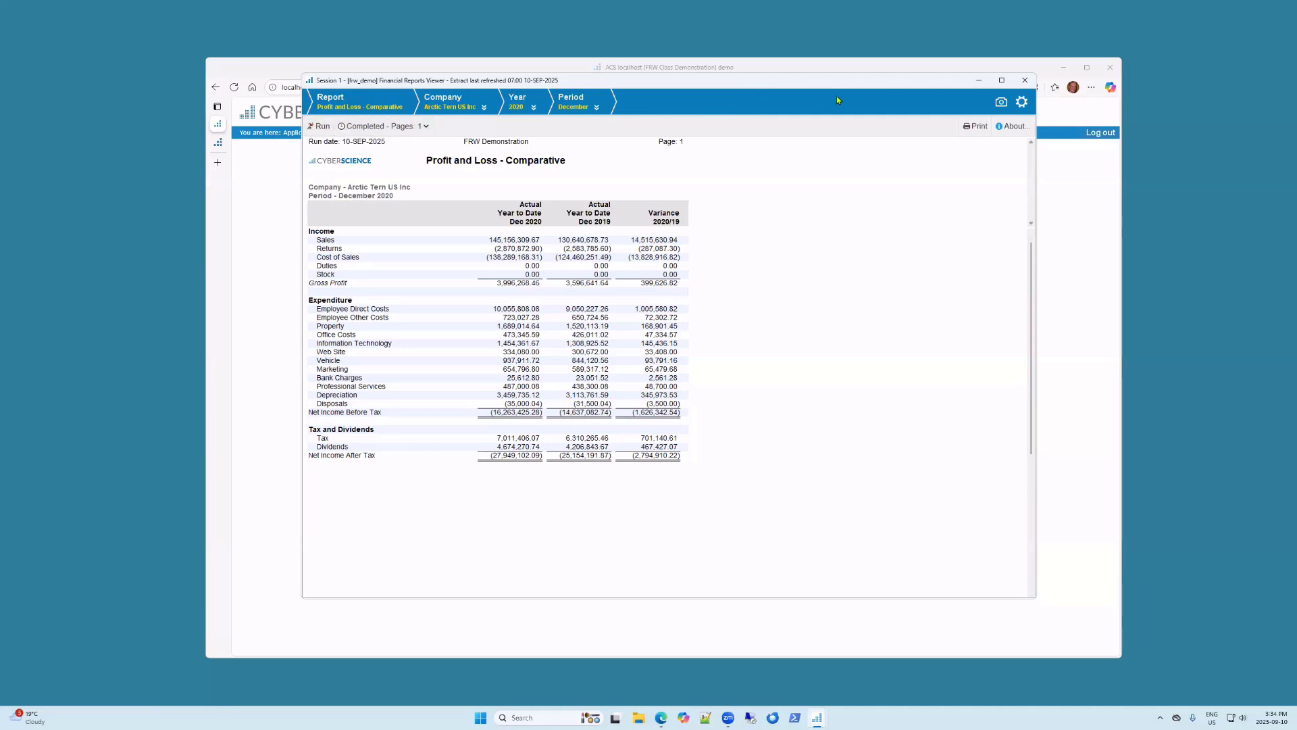
pyautogui.moveTo(863, 78); pyautogui.dragTo(761, 69)
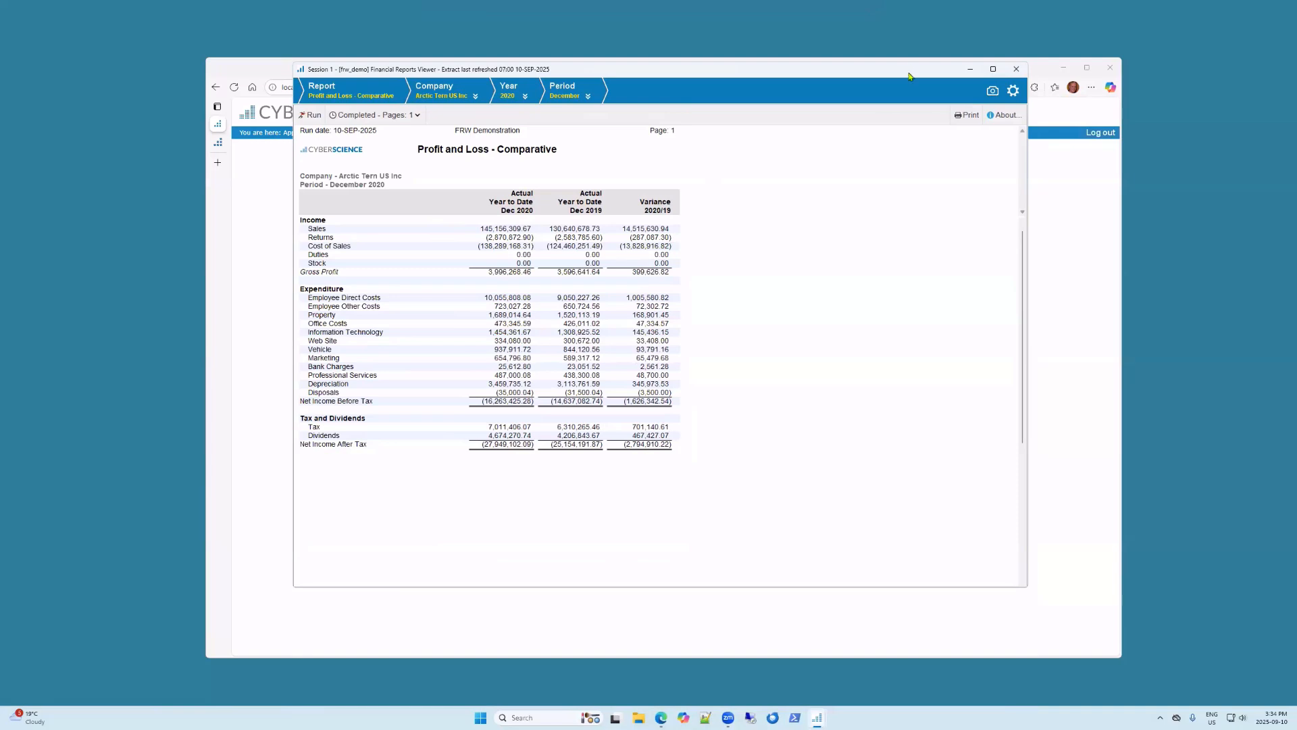
pyautogui.click(1016, 70)
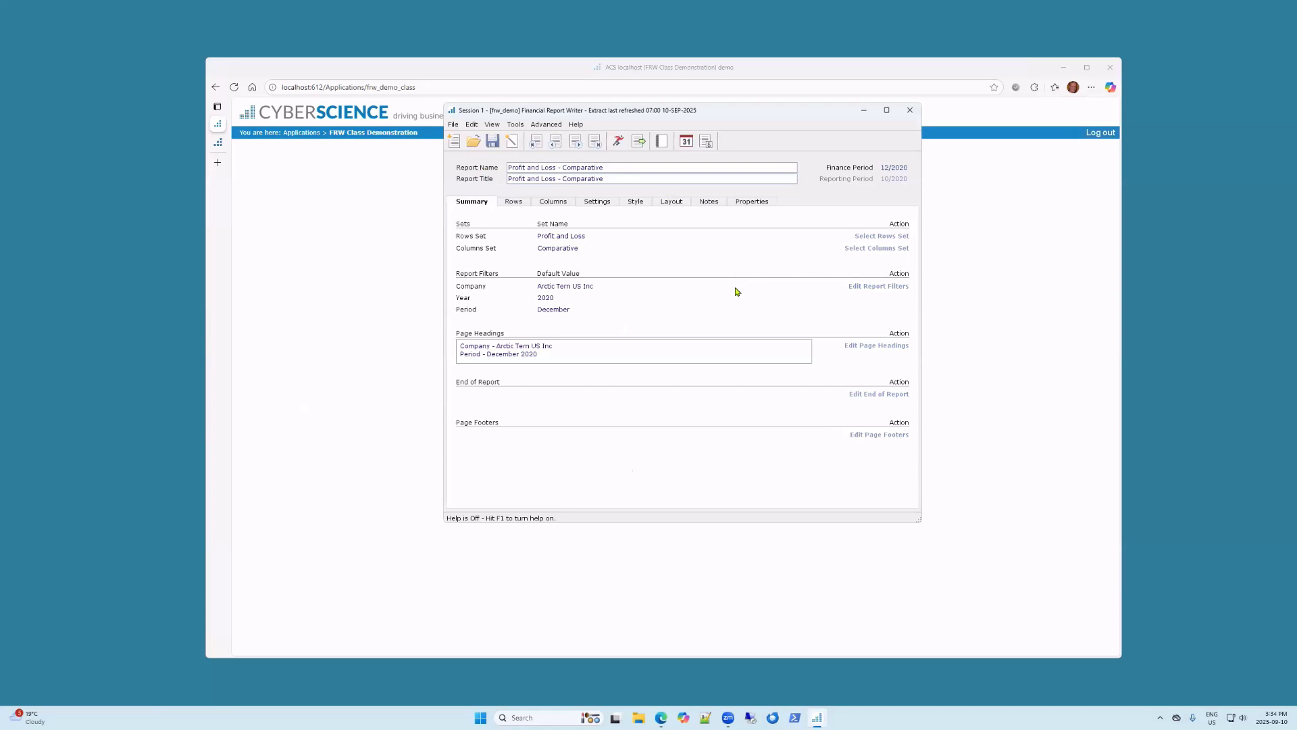
# Step: Check the current year and period settings, cancel without changes, and run the Profit and Loss - Comparative report
pyautogui.click(890, 169)
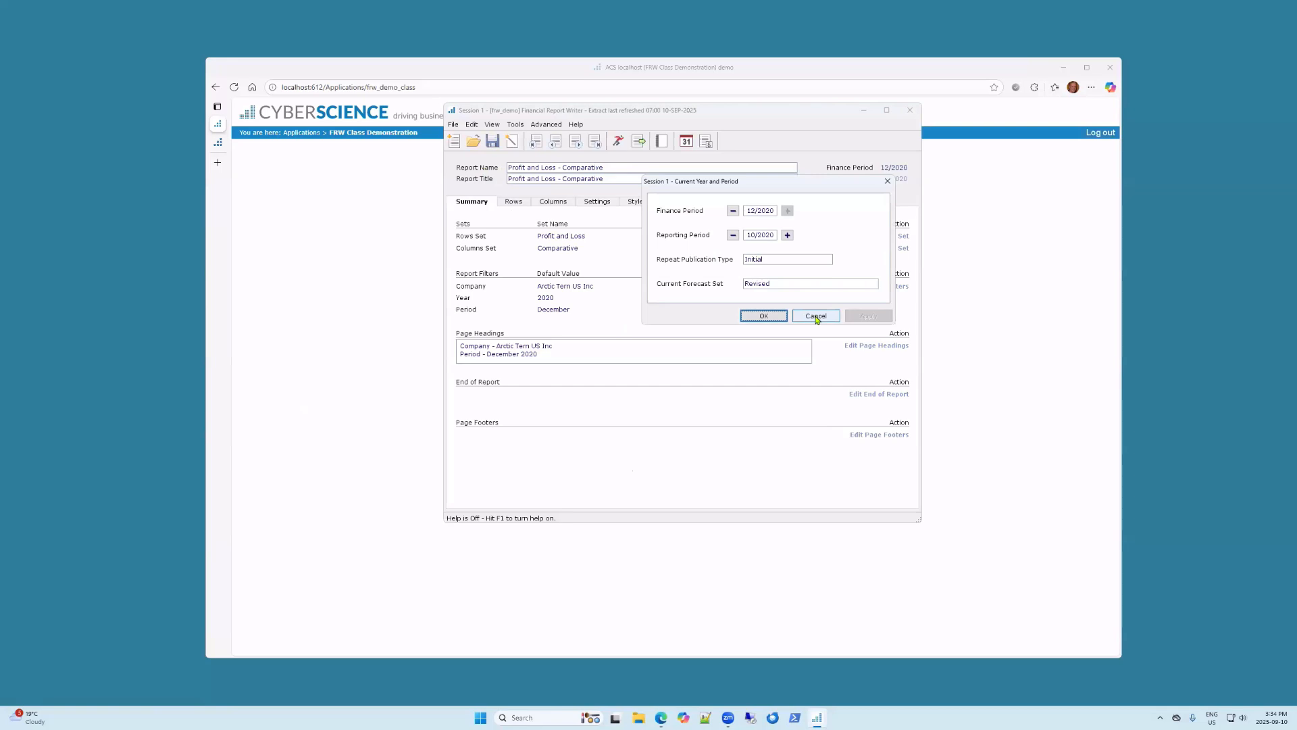
pyautogui.click(816, 317)
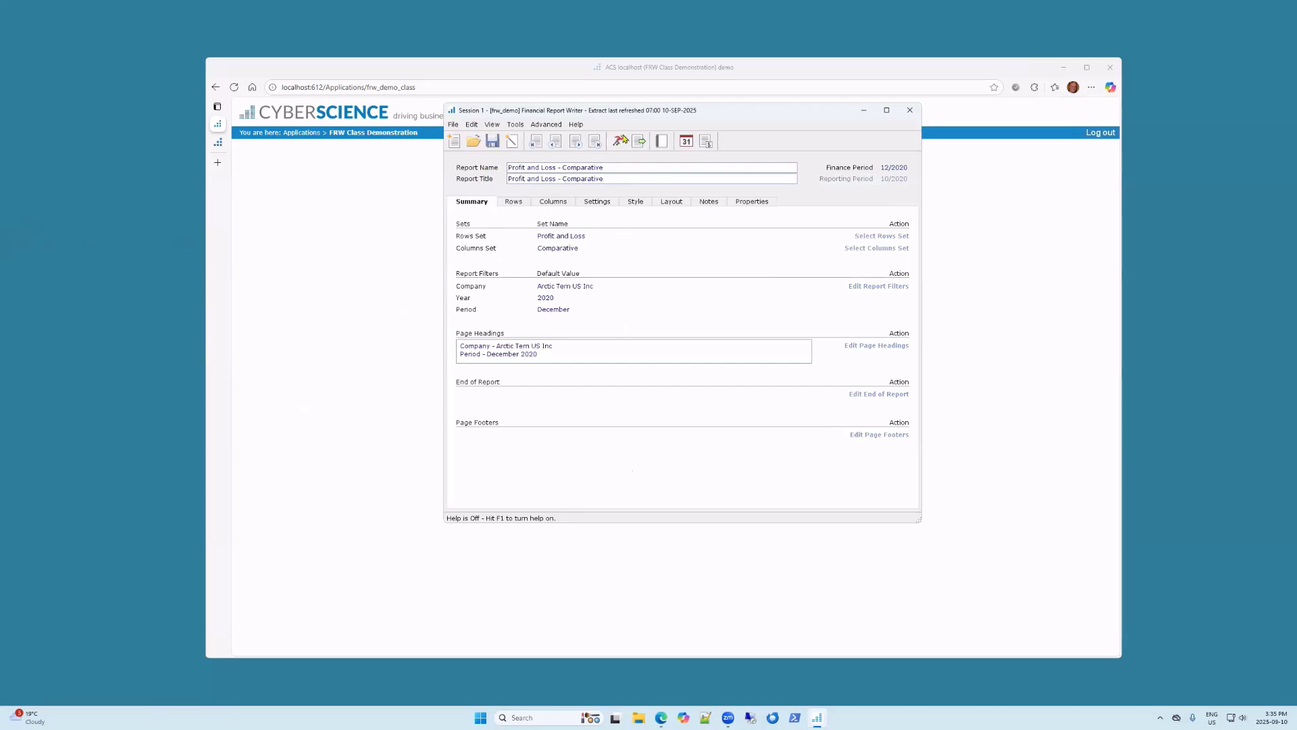
pyautogui.click(621, 141)
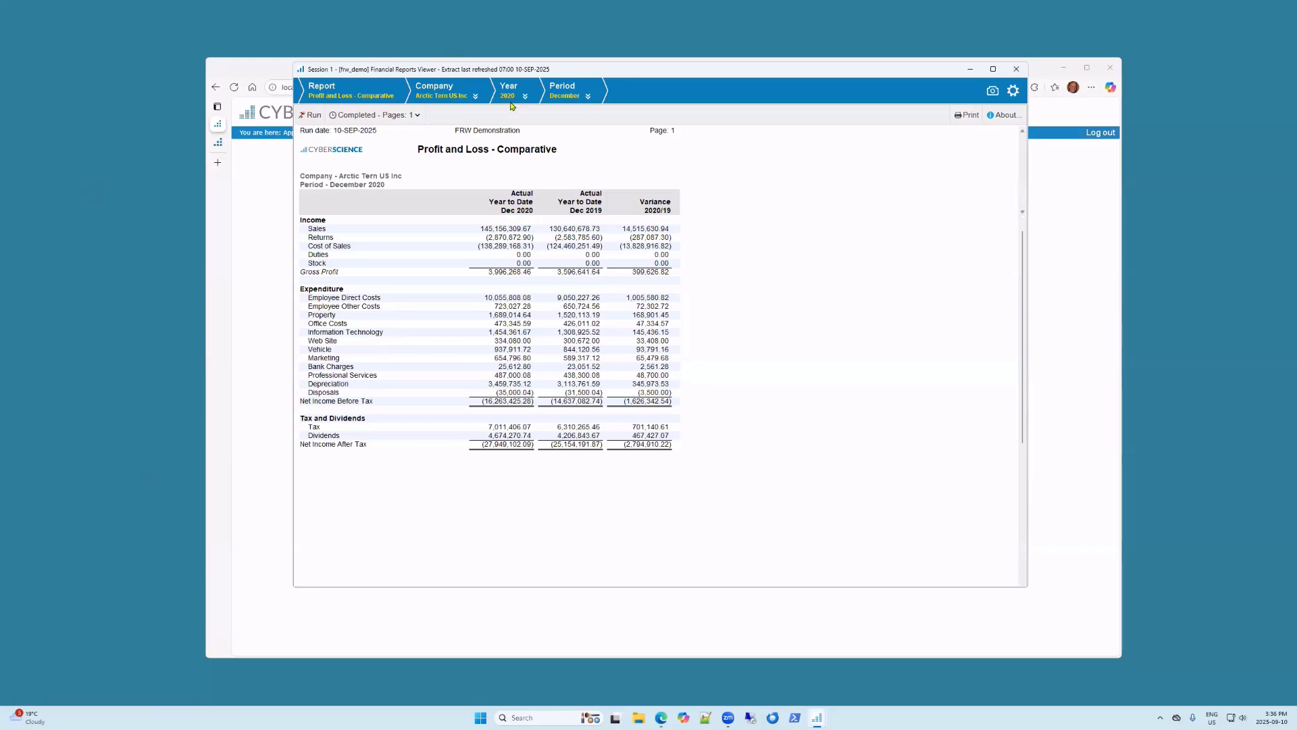
pyautogui.moveTo(785, 70); pyautogui.dragTo(802, 69)
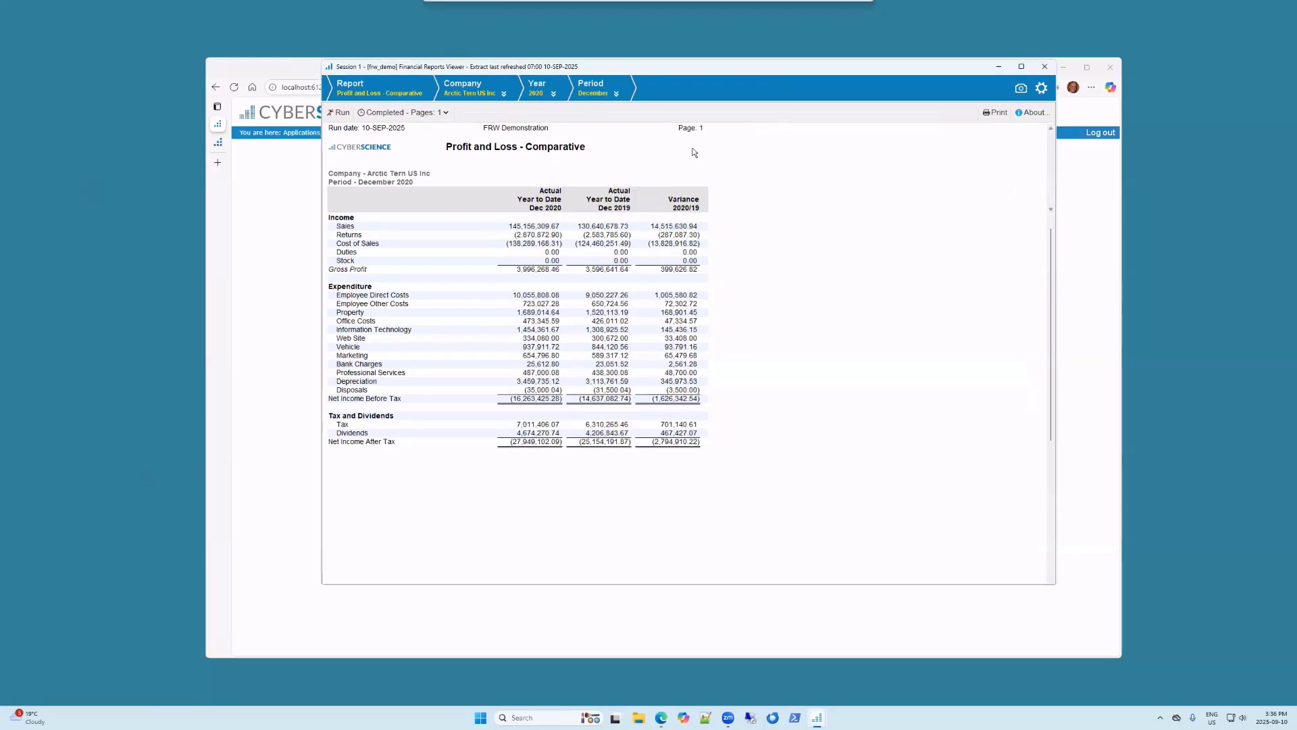
# Step: View the report output as a spreadsheet with all its rows in view, then close it and minimize the reports viewer
pyautogui.rightClick(841, 214)
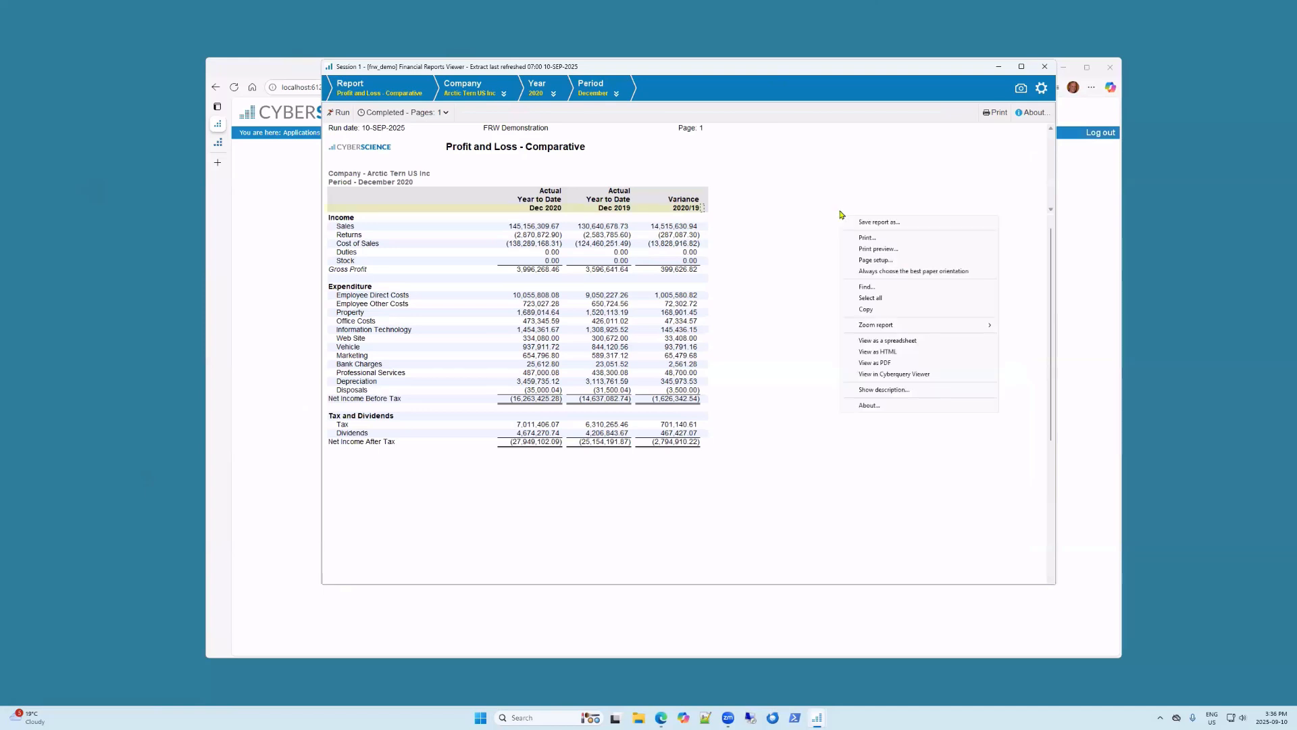
pyautogui.click(884, 342)
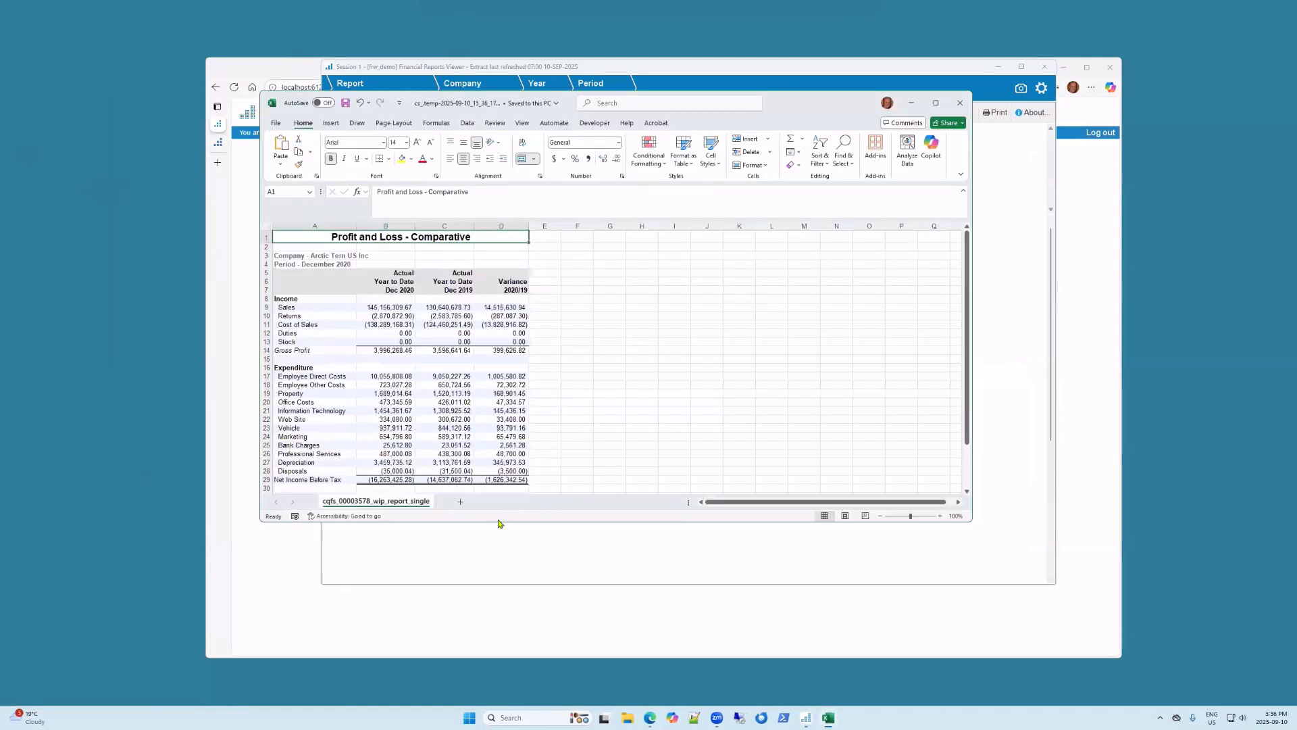
pyautogui.moveTo(509, 522); pyautogui.dragTo(504, 596)
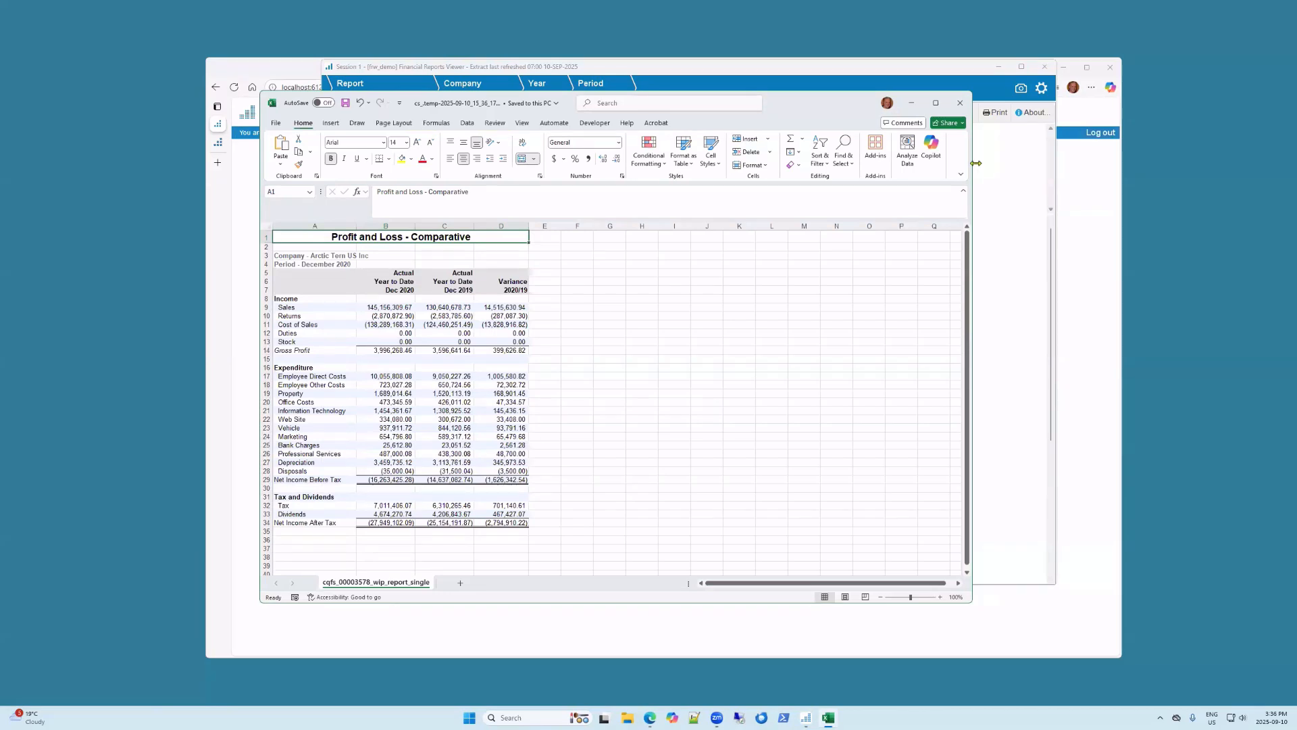
pyautogui.click(961, 103)
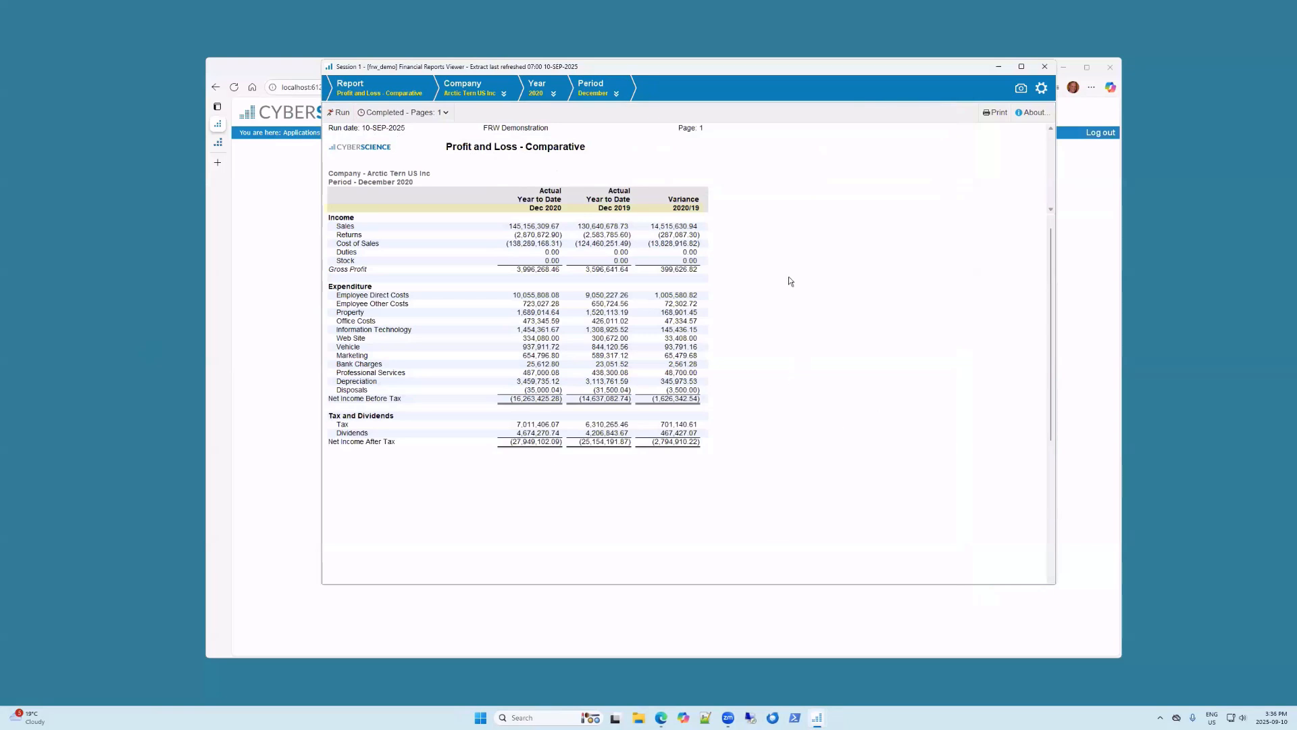
pyautogui.click(998, 67)
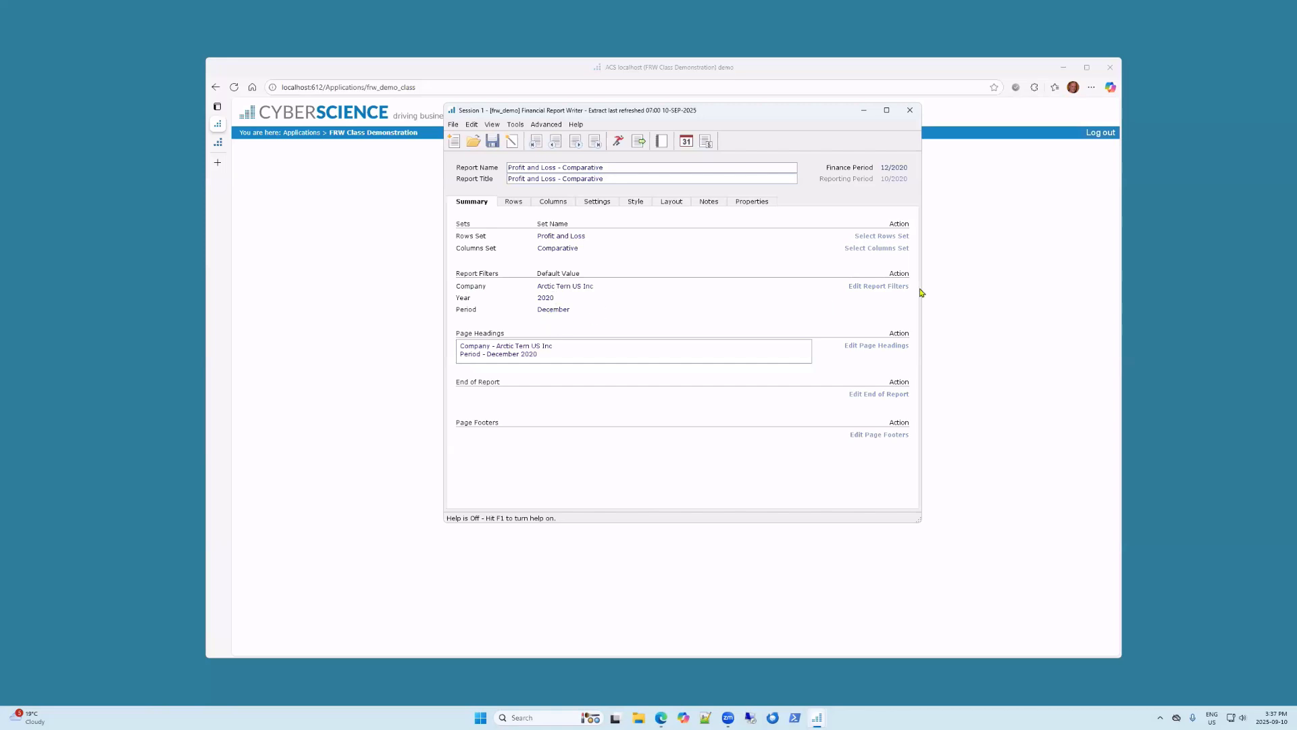
# Step: Review the report filter definitions and the page headings definition of the report without changing either
pyautogui.click(875, 286)
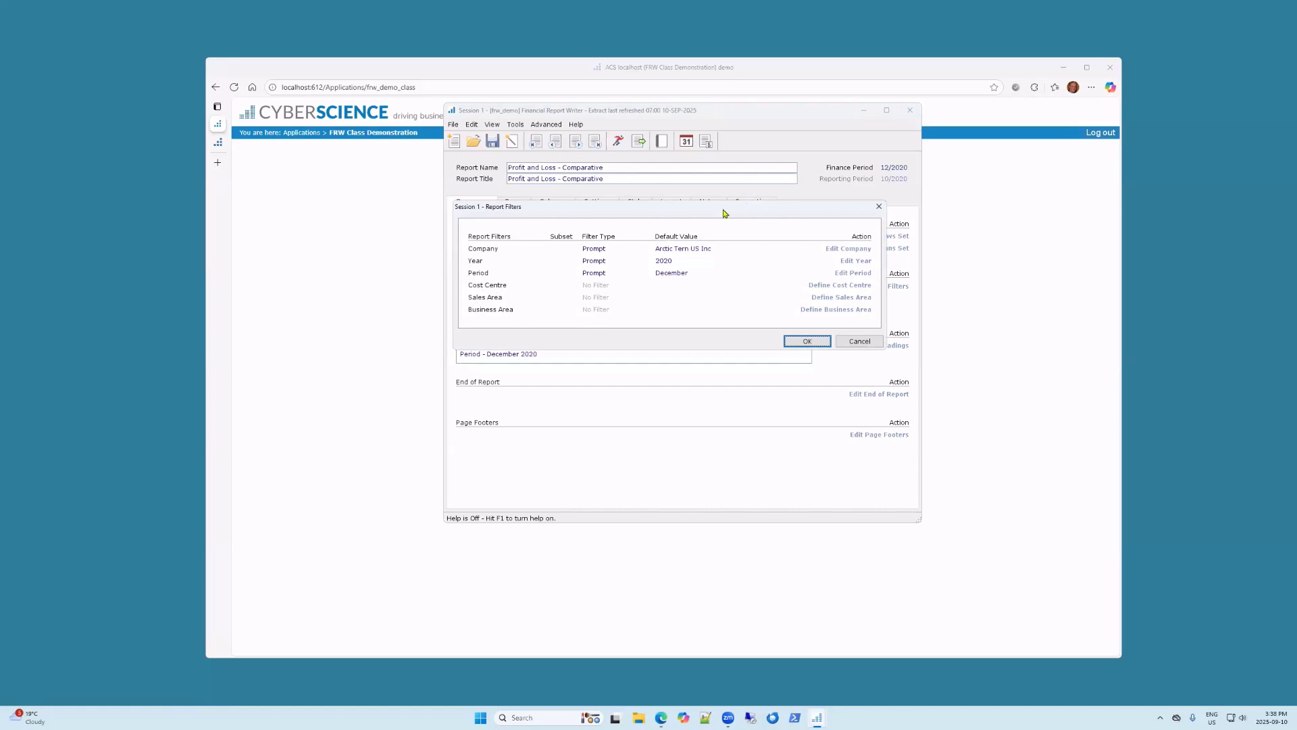
pyautogui.moveTo(723, 213); pyautogui.dragTo(734, 213)
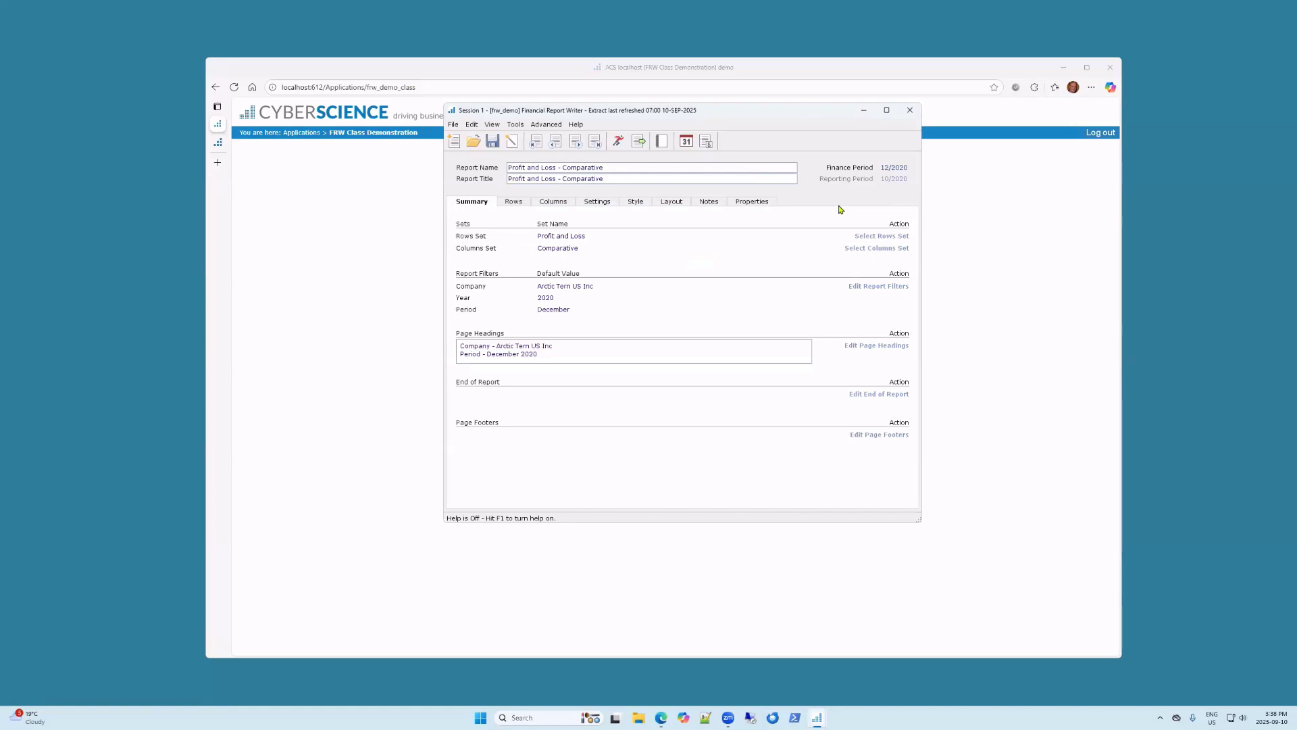
pyautogui.click(879, 353)
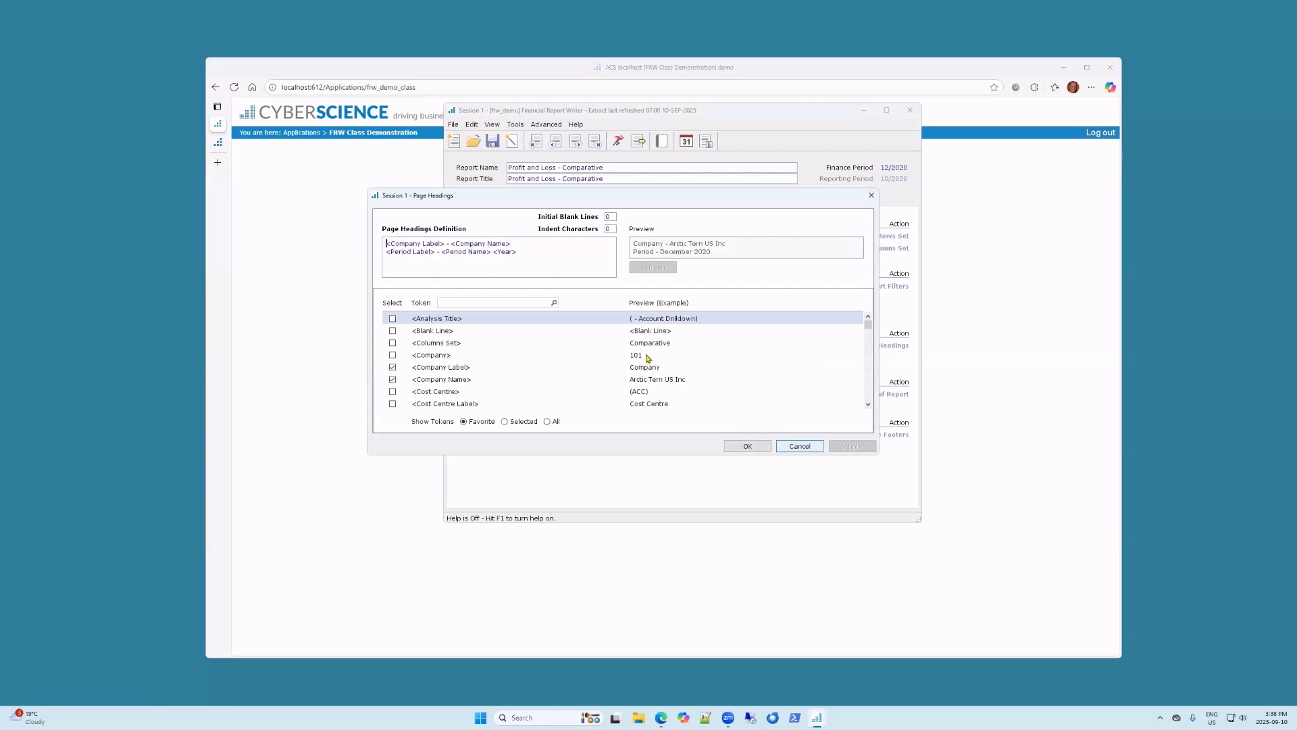
pyautogui.press('Escape')
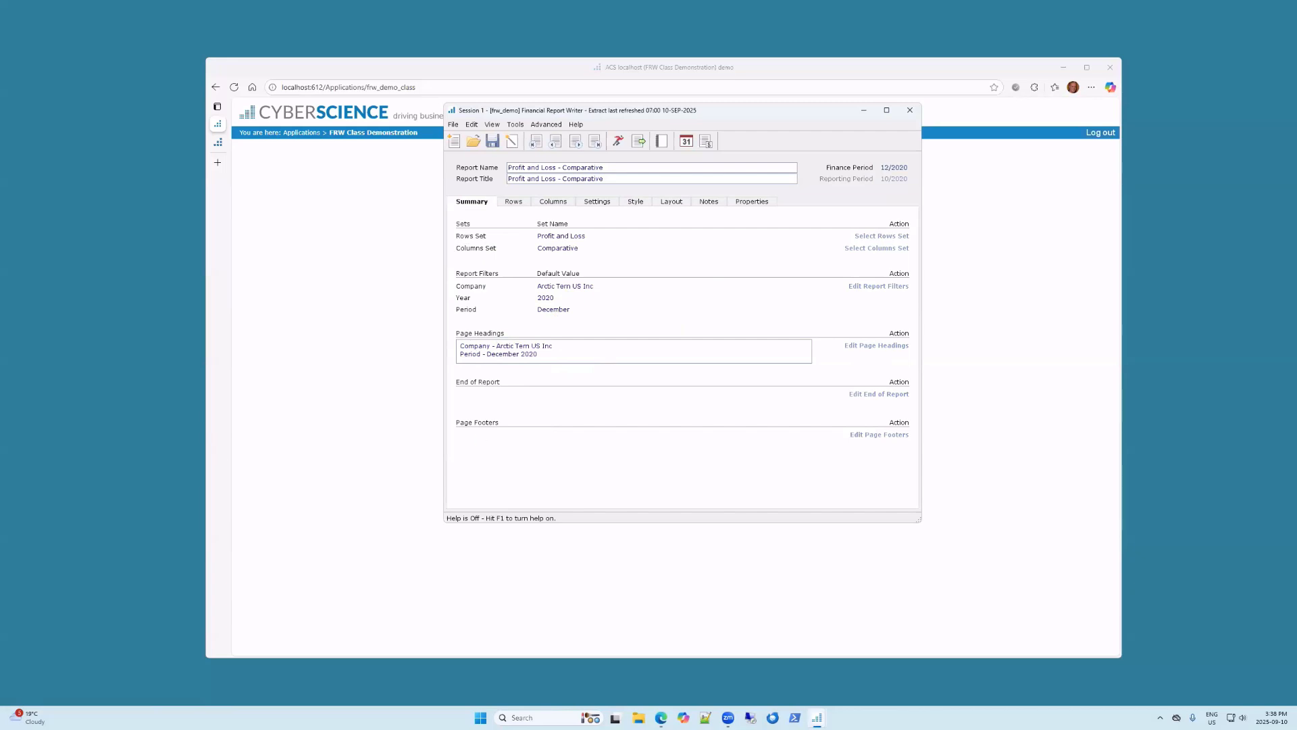
# Step: Examine the report's row set through to the last row, including how the Gross Profit and Net Income After Tax totals are calculated
pyautogui.click(514, 206)
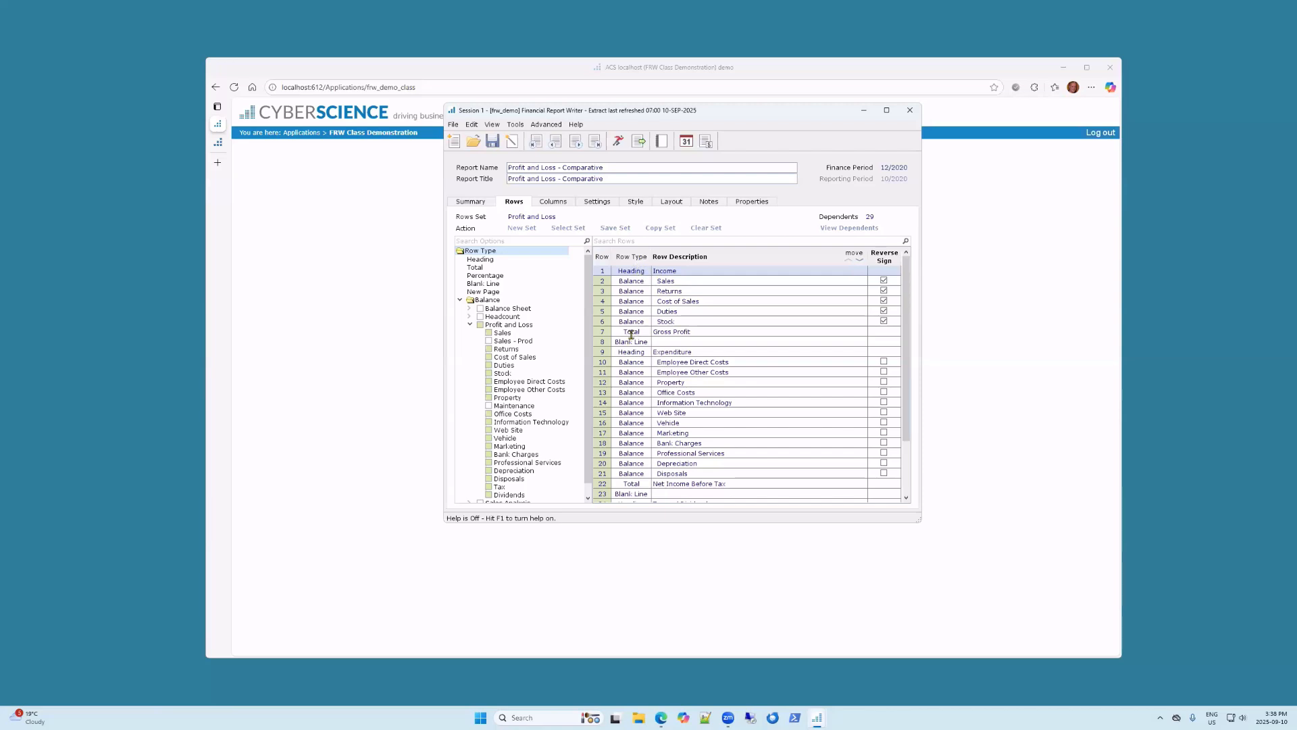
pyautogui.scroll(-3, 650, 426)
pyautogui.scroll(3, 649, 440)
pyautogui.scroll(-2, 777, 448)
pyautogui.scroll(2, 777, 414)
pyautogui.moveTo(632, 332)
pyautogui.scroll(-2, 632, 332)
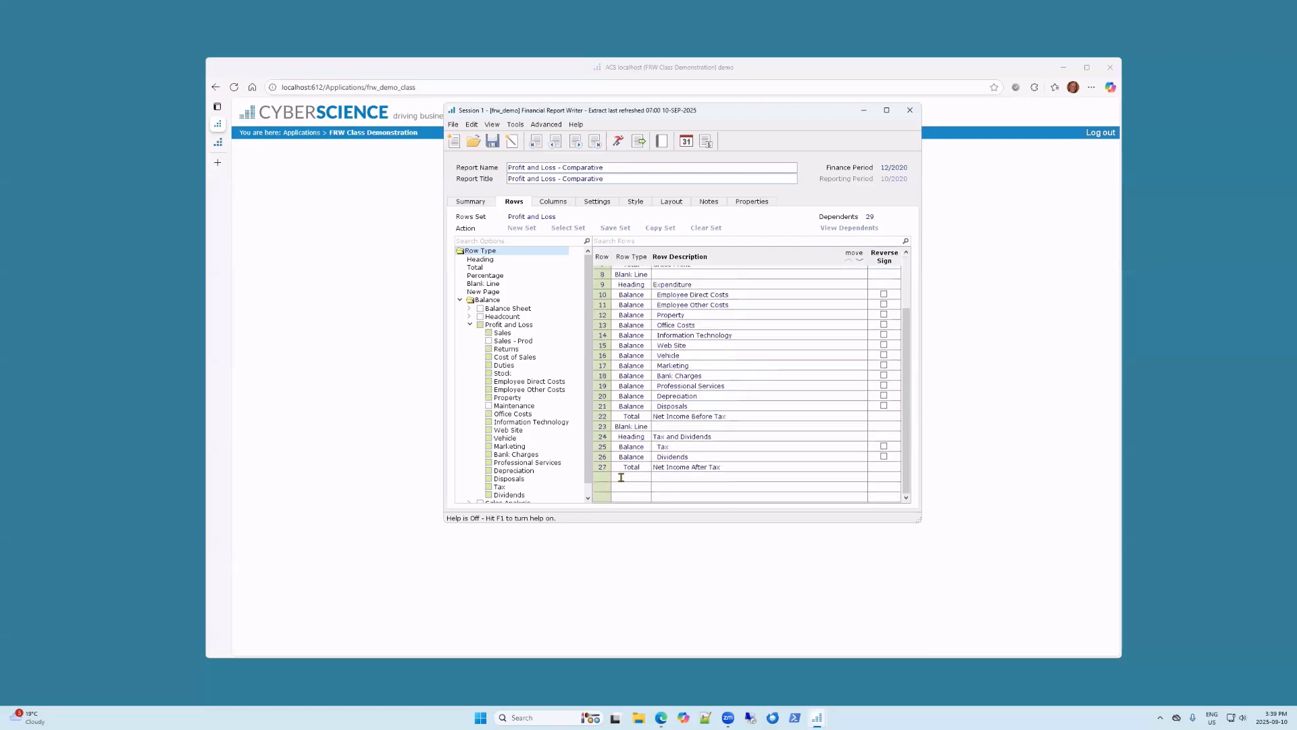
pyautogui.moveTo(632, 465)
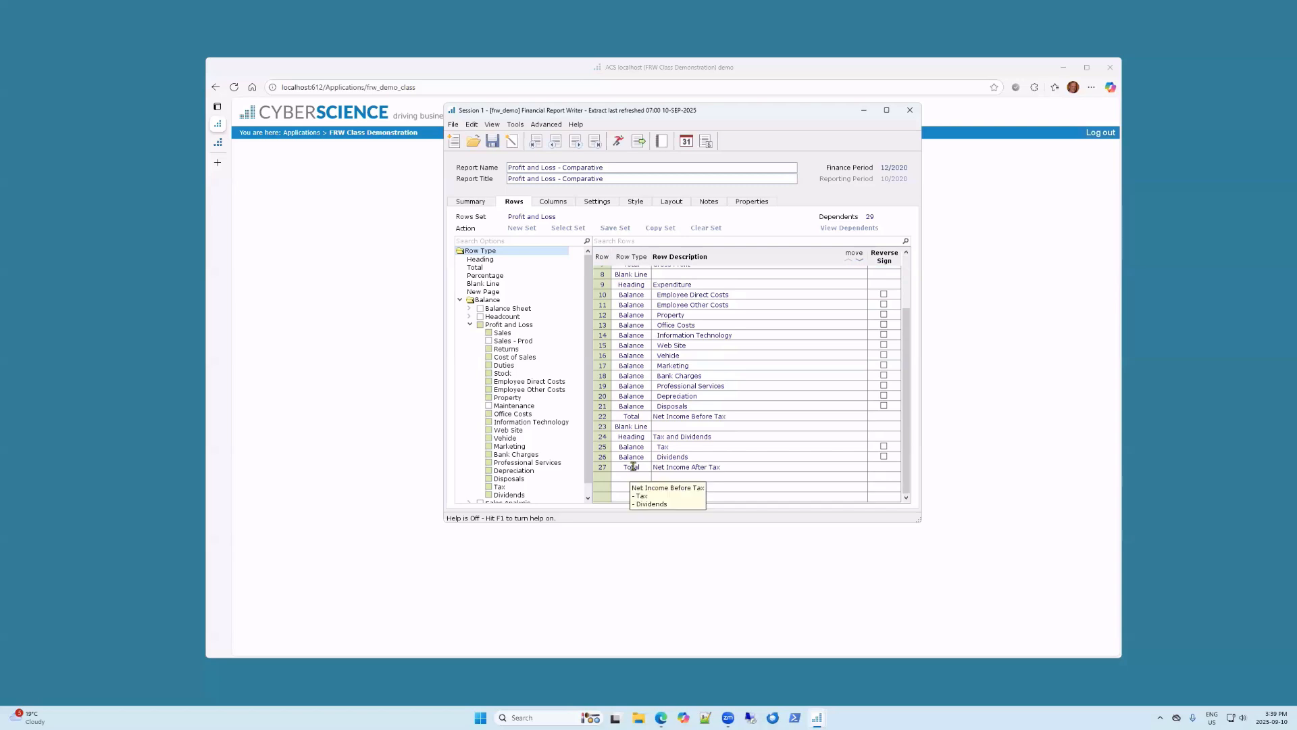
pyautogui.scroll(2, 726, 318)
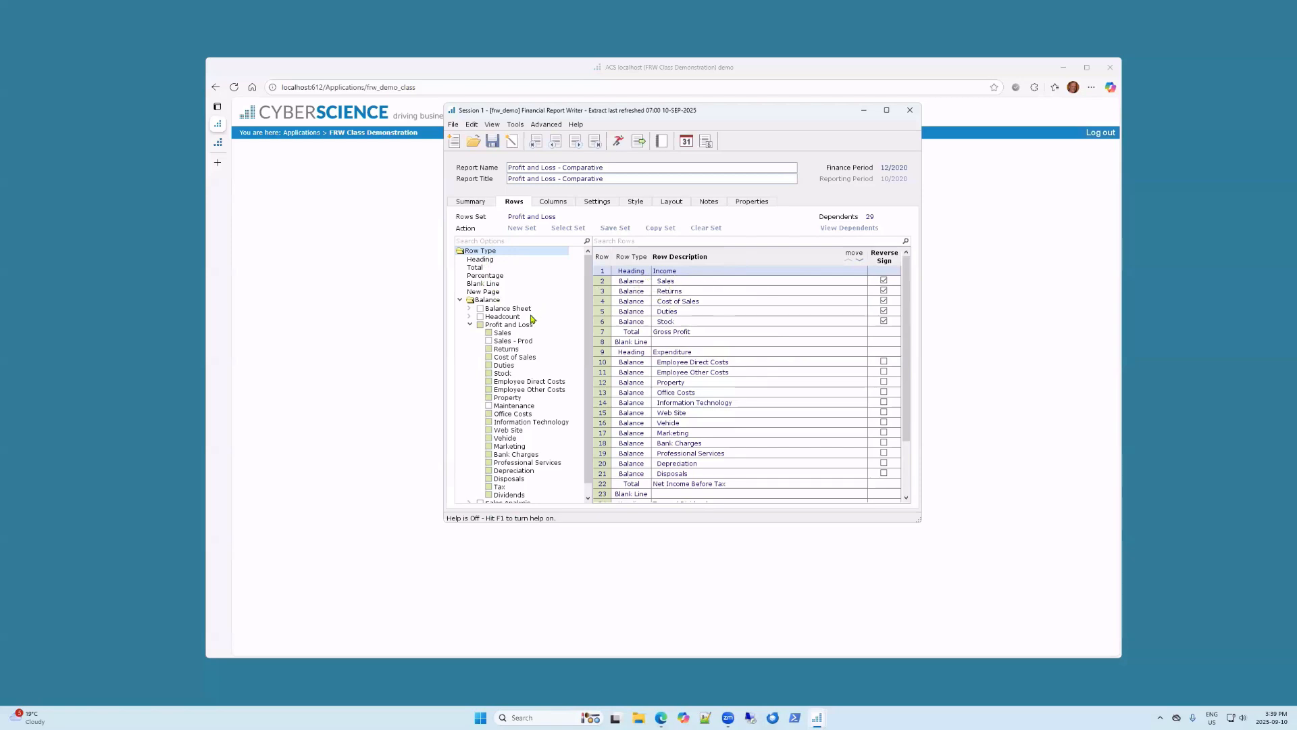
# Step: Collapse and re-expand the Profit and Loss balance class, and compare its Sales and Returns balances with the report rows
pyautogui.click(471, 326)
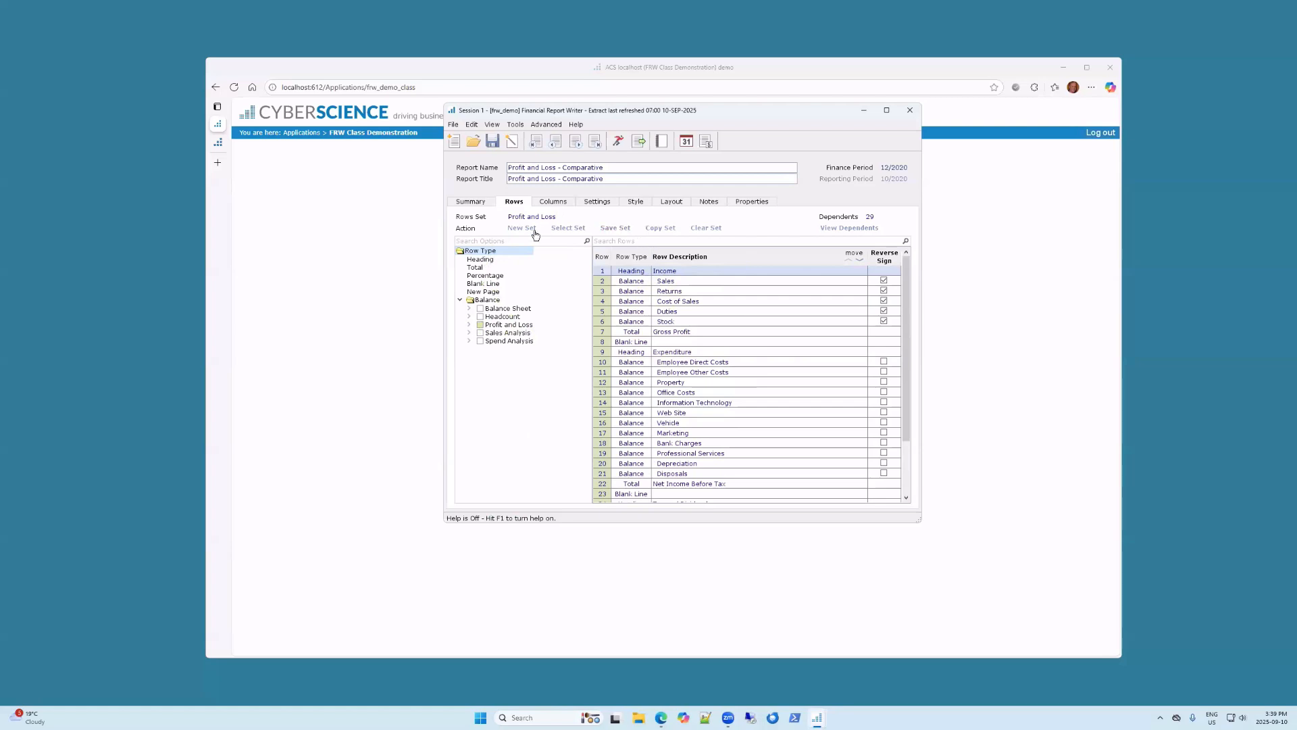
pyautogui.click(469, 326)
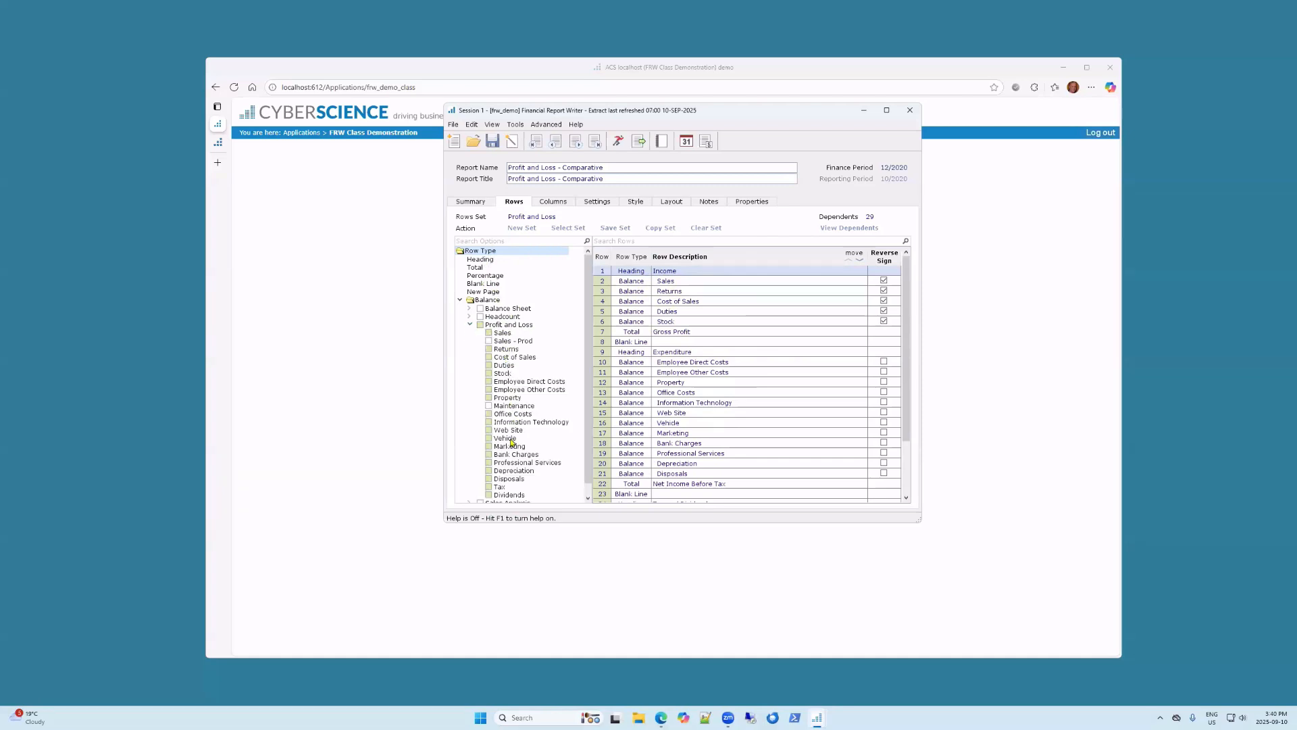
pyautogui.click(503, 334)
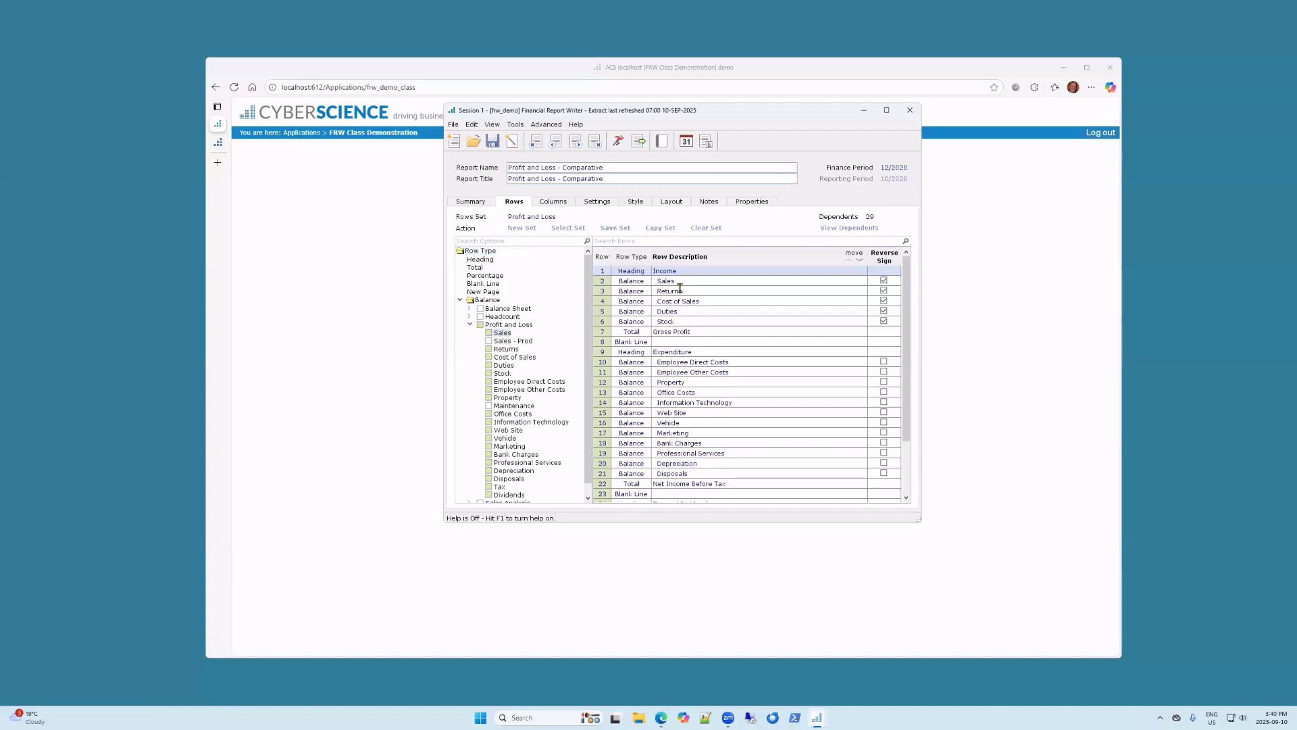
pyautogui.click(636, 290)
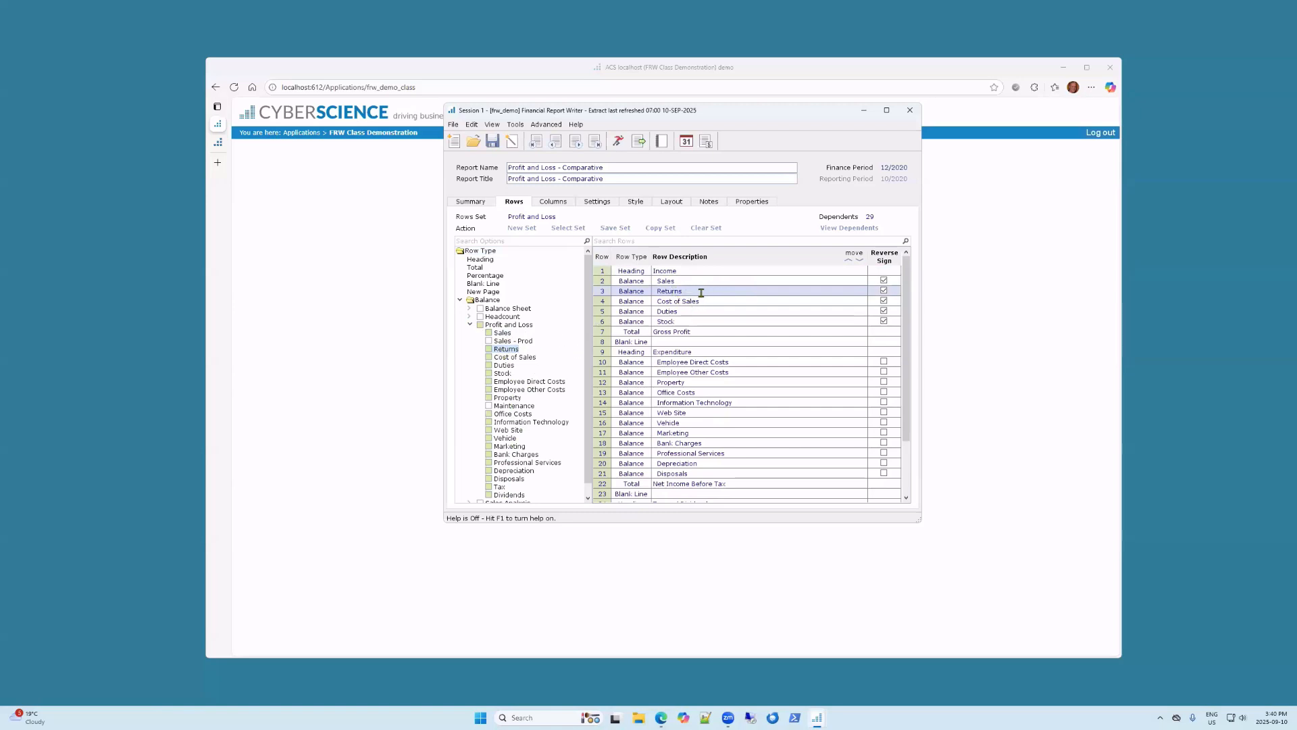
# Step: Inspect the balance rules and account descriptions of the Profit and Loss Sales balance, and select the Sales row after closing them
pyautogui.click(502, 334)
pyautogui.rightClick(503, 335)
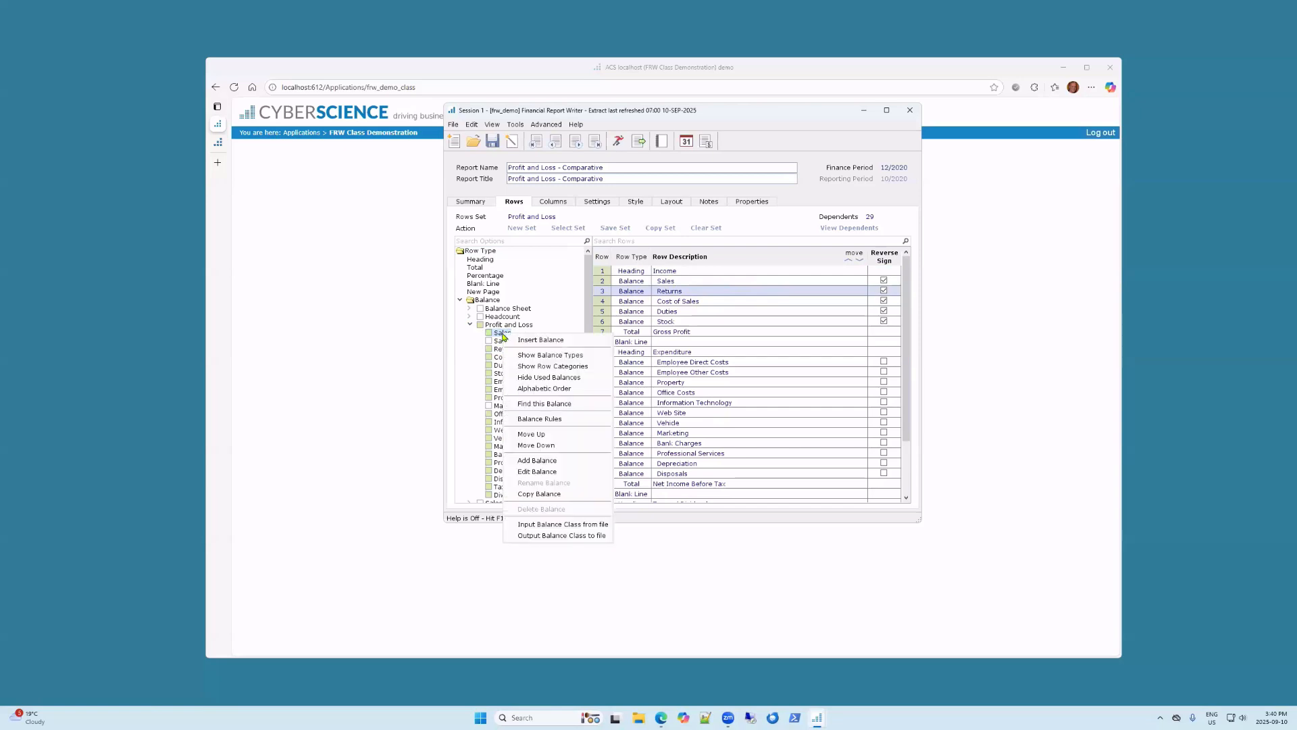
pyautogui.click(524, 419)
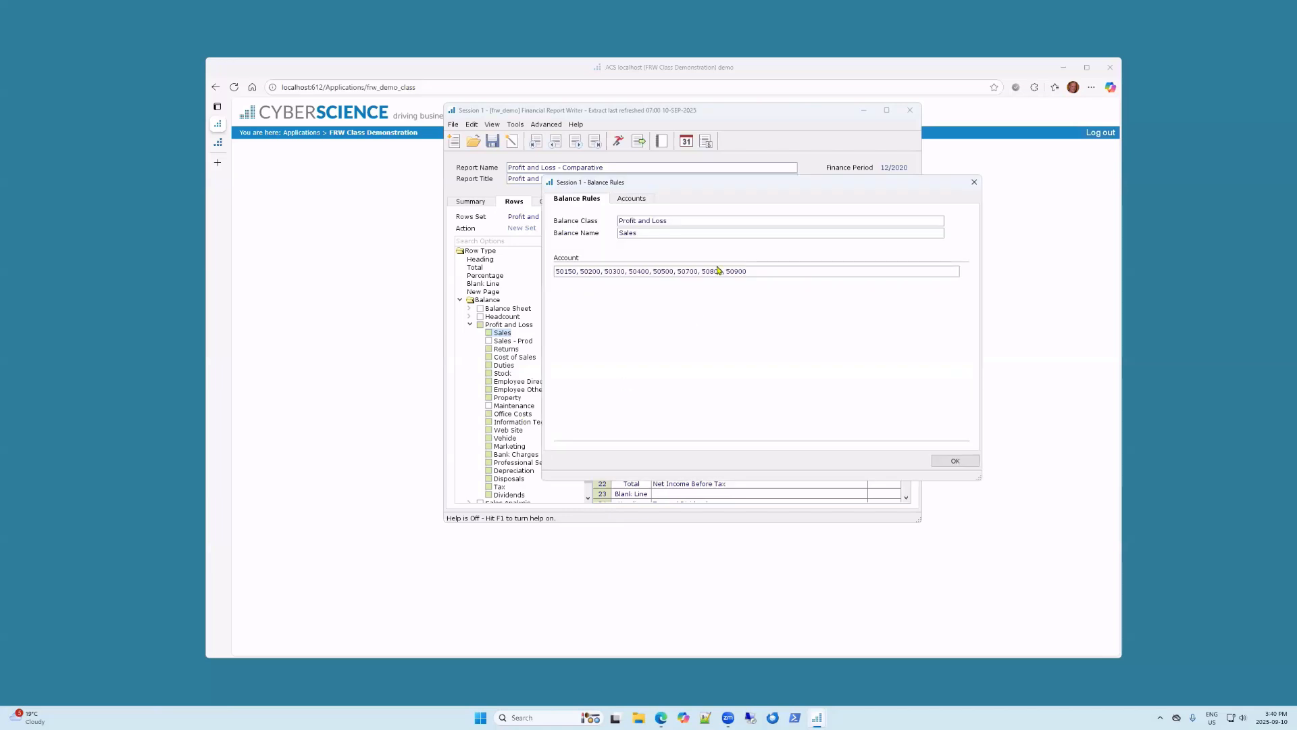
pyautogui.moveTo(711, 185); pyautogui.dragTo(744, 200)
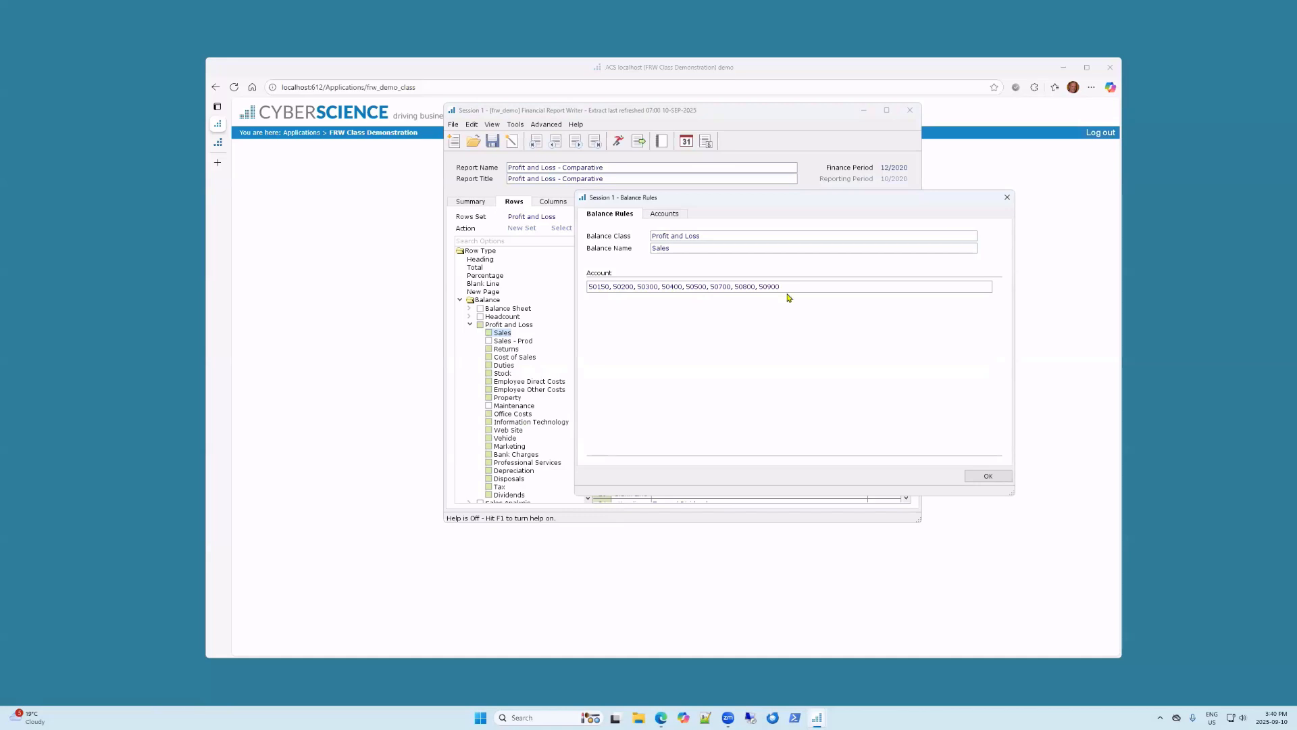
pyautogui.click(674, 218)
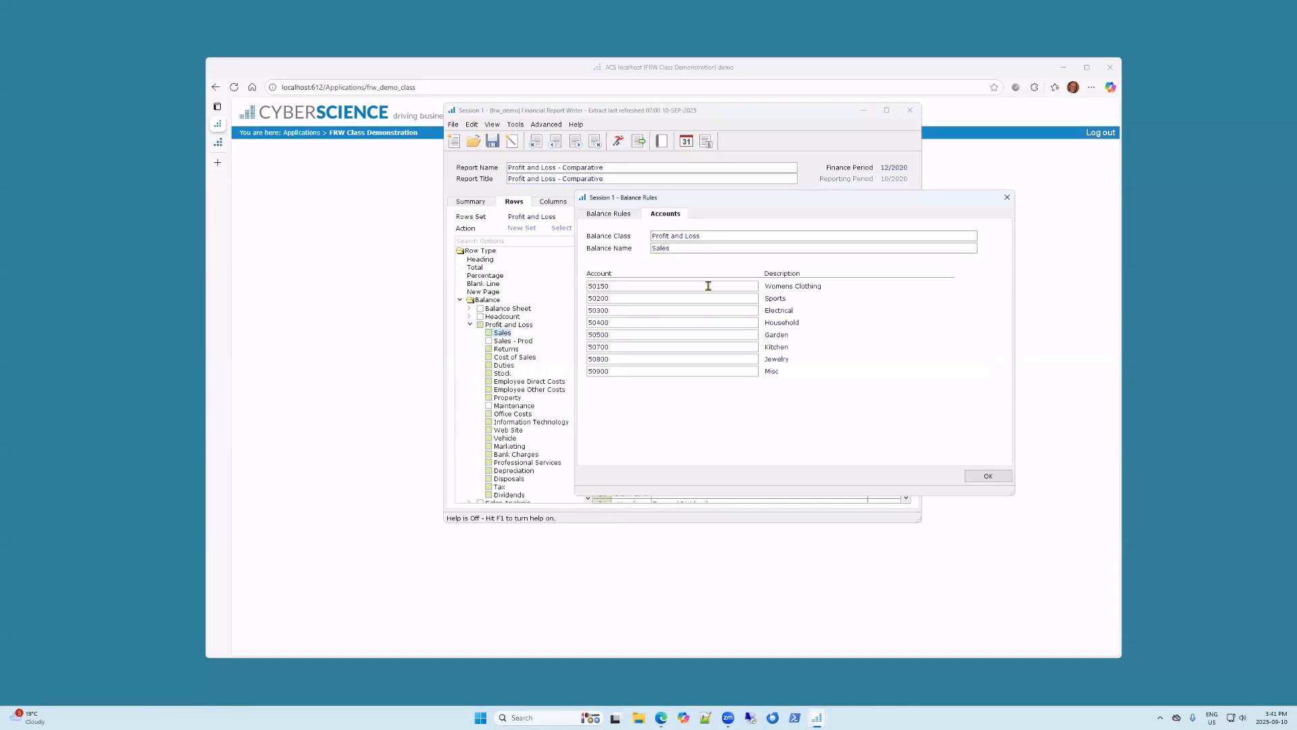
pyautogui.click(627, 215)
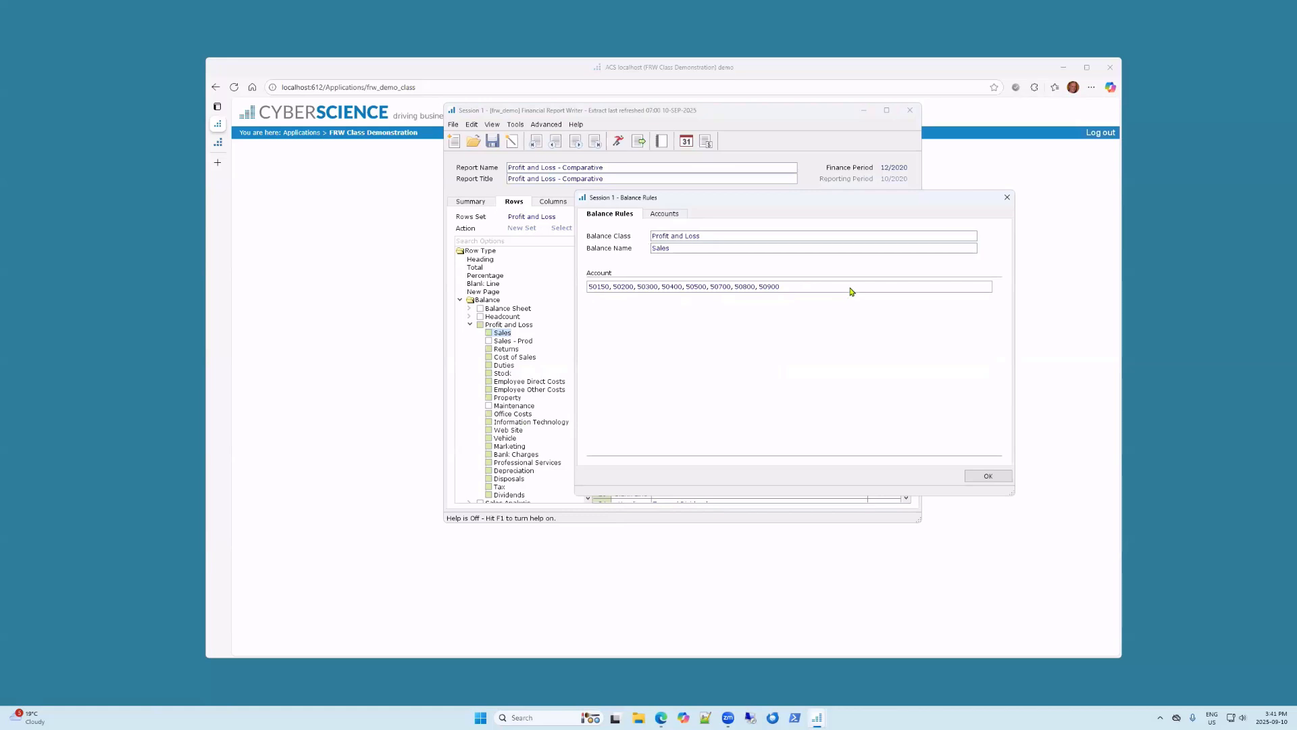
pyautogui.click(665, 214)
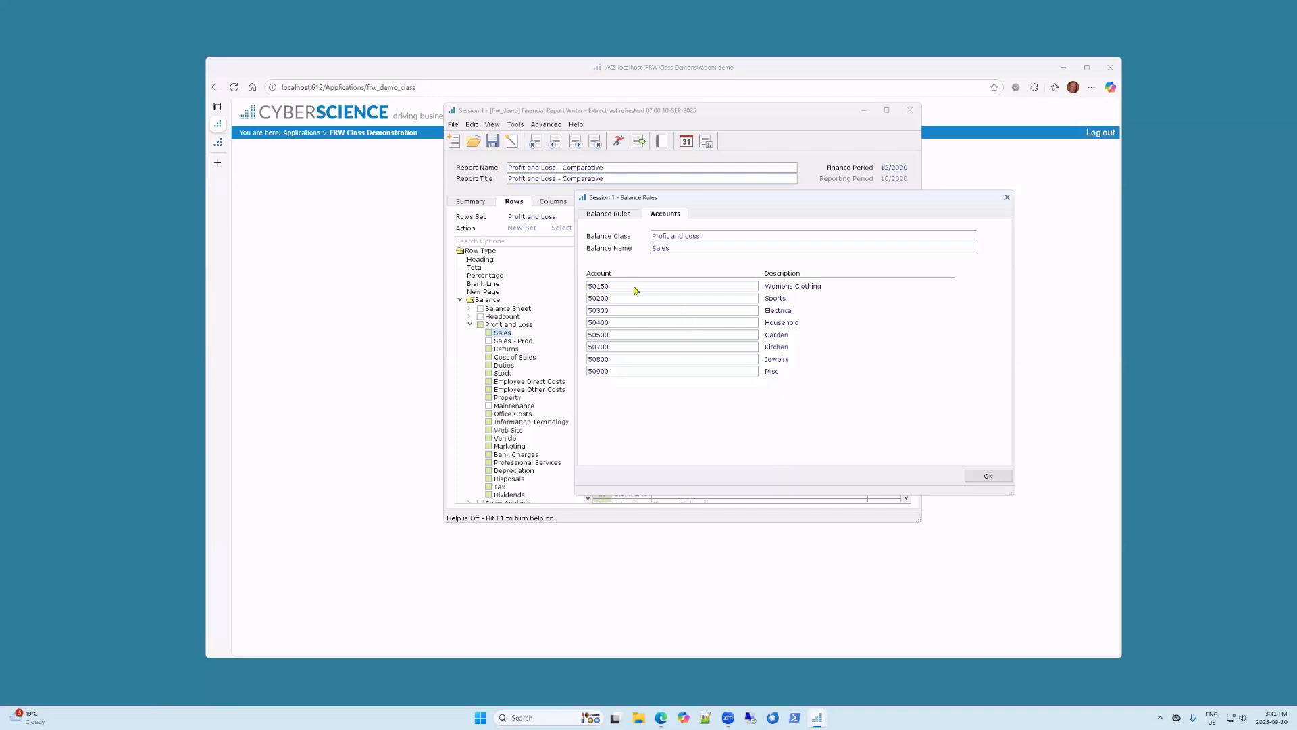
pyautogui.click(608, 213)
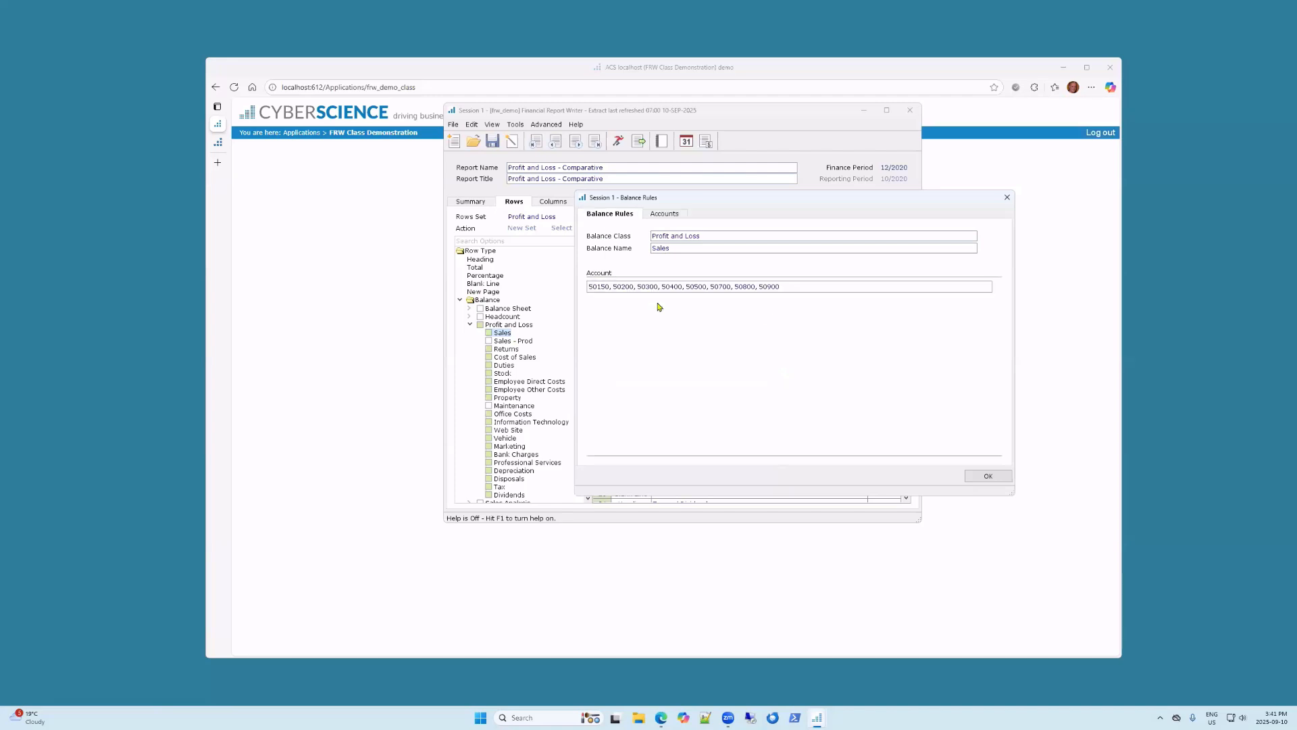
pyautogui.click(988, 476)
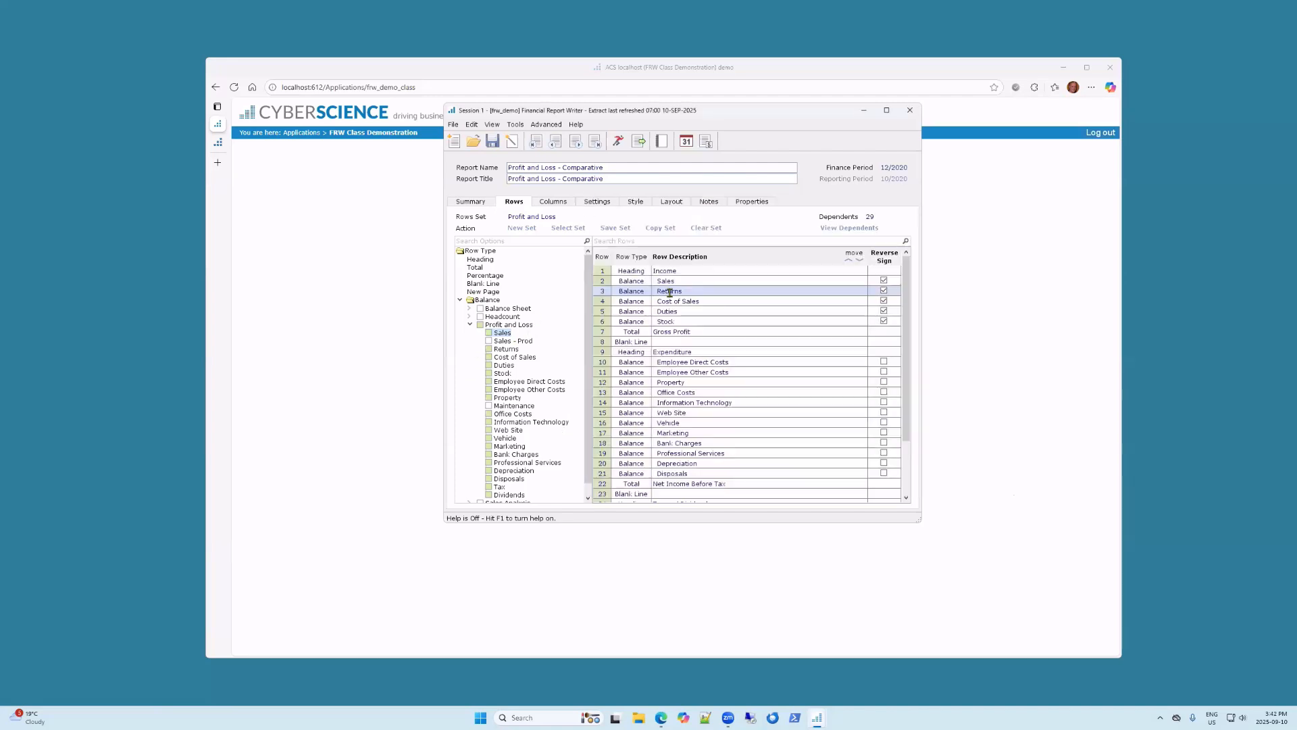
pyautogui.click(674, 280)
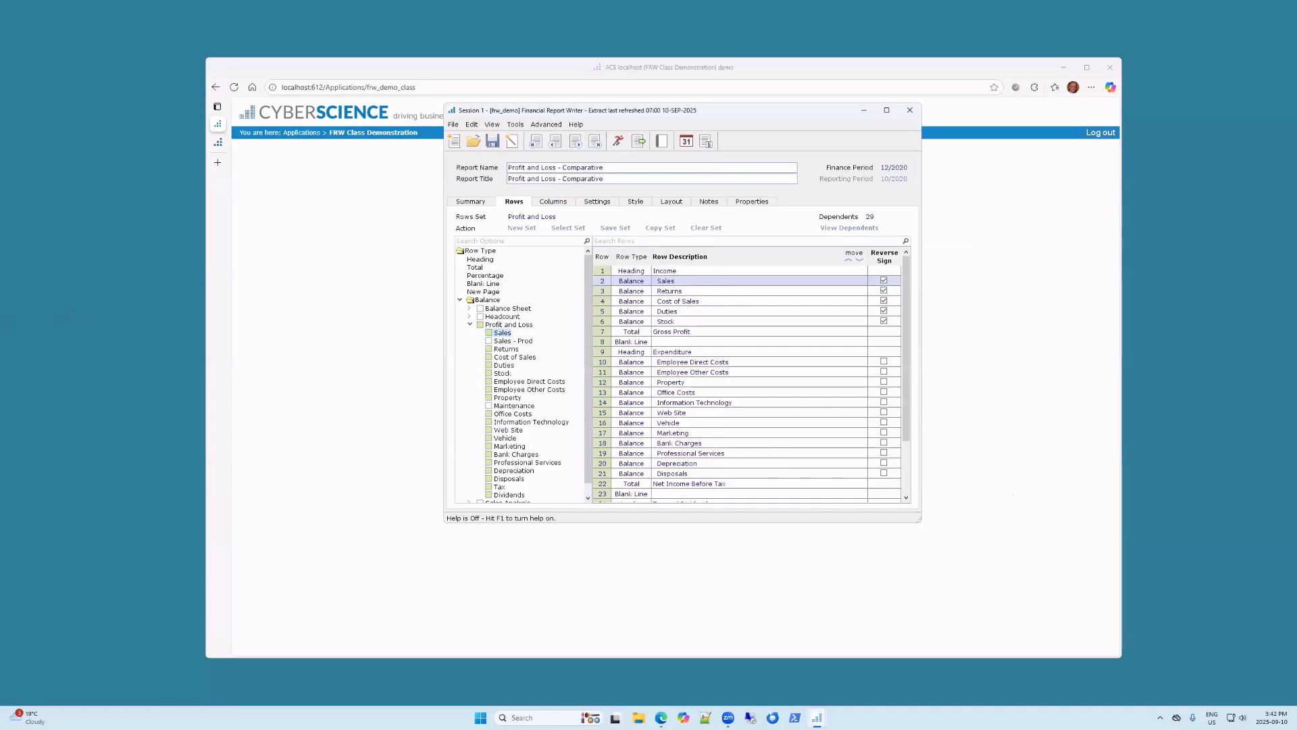
# Step: Expand the Balance Sheet class and inspect the balance rules and accounts of its Property balance, closing the rules when finished
pyautogui.click(469, 309)
pyautogui.click(507, 318)
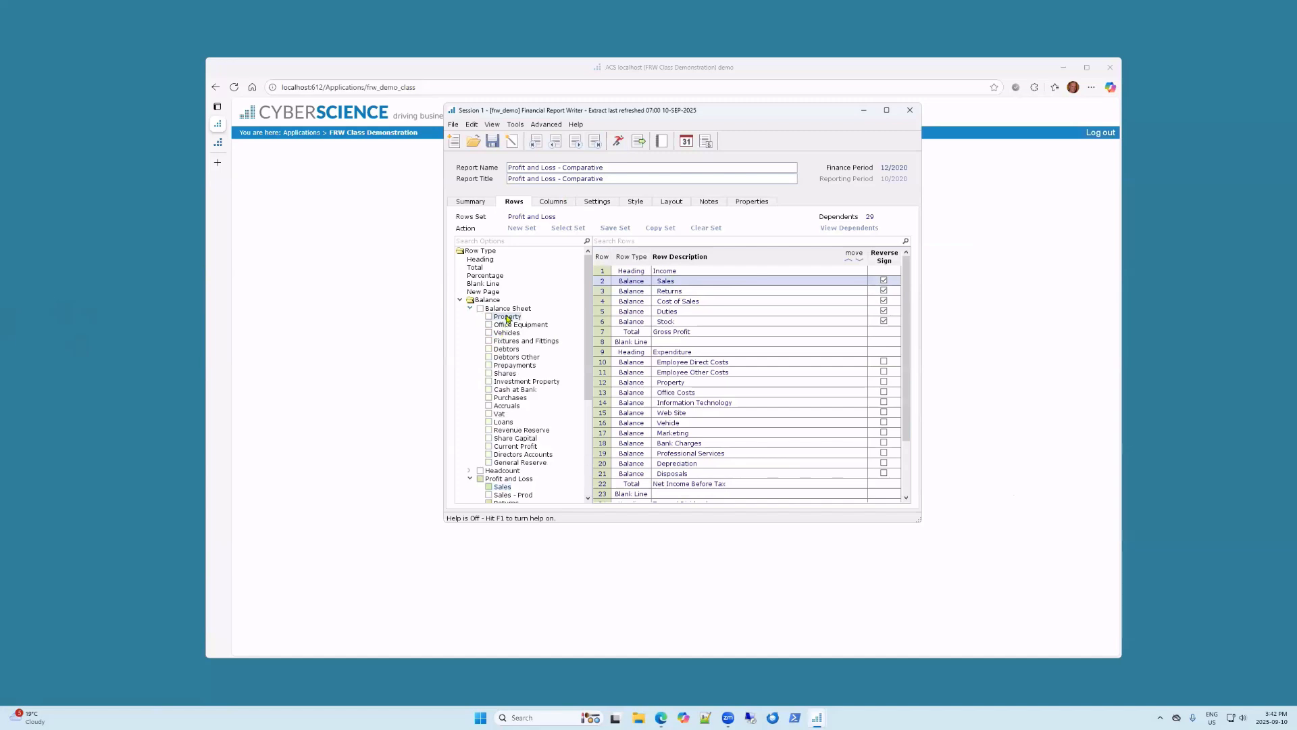
pyautogui.rightClick(507, 317)
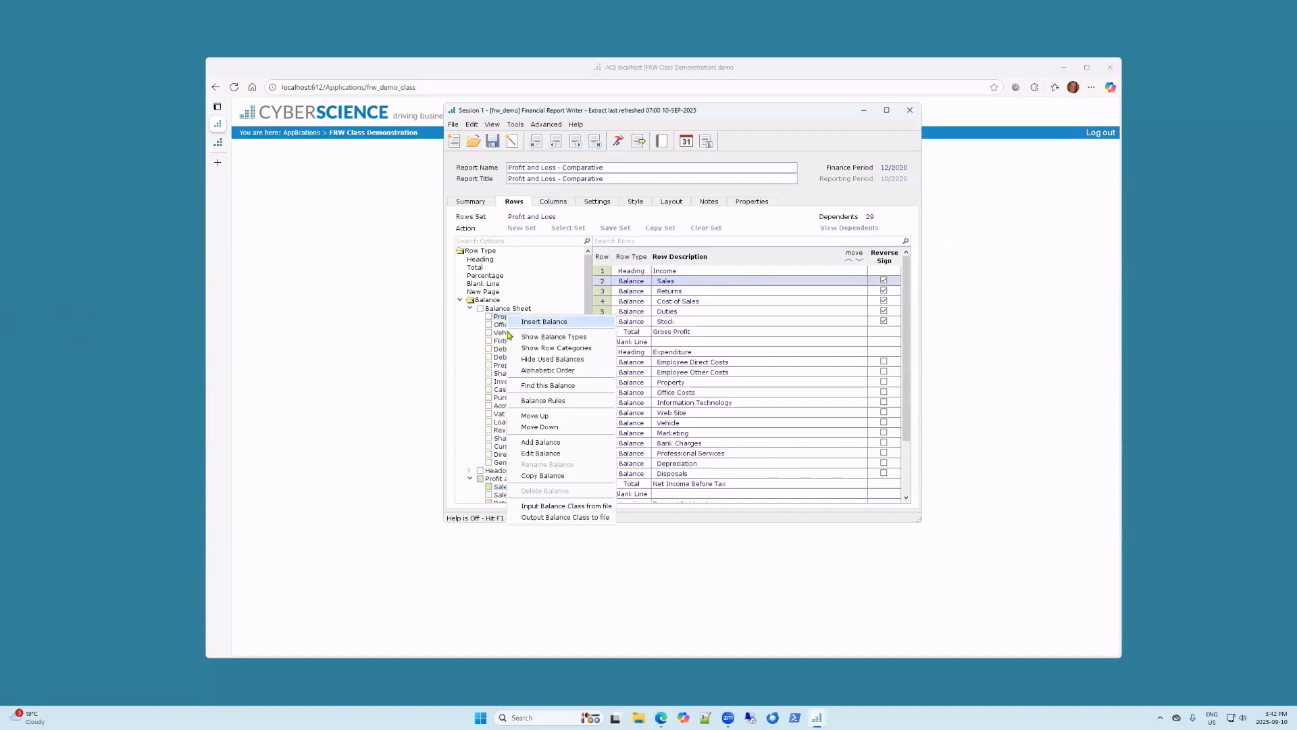
pyautogui.click(541, 401)
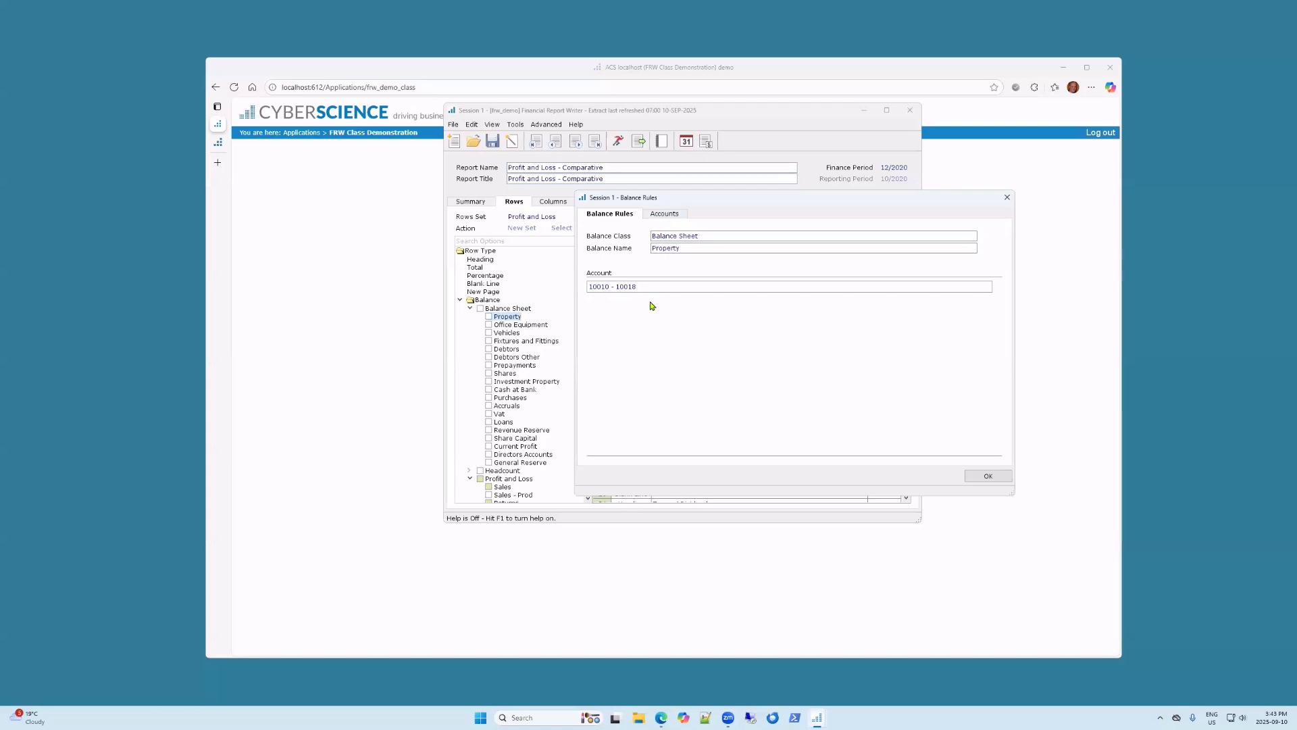
pyautogui.click(675, 215)
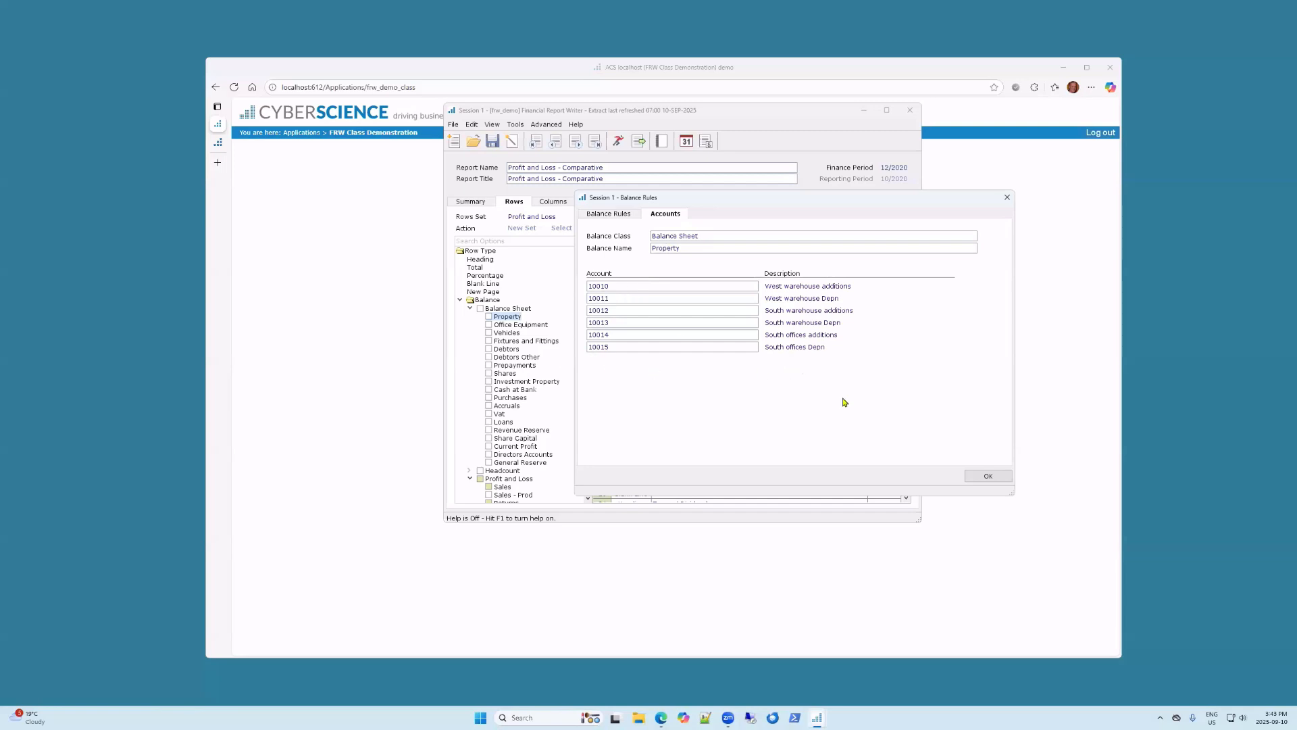
pyautogui.click(980, 476)
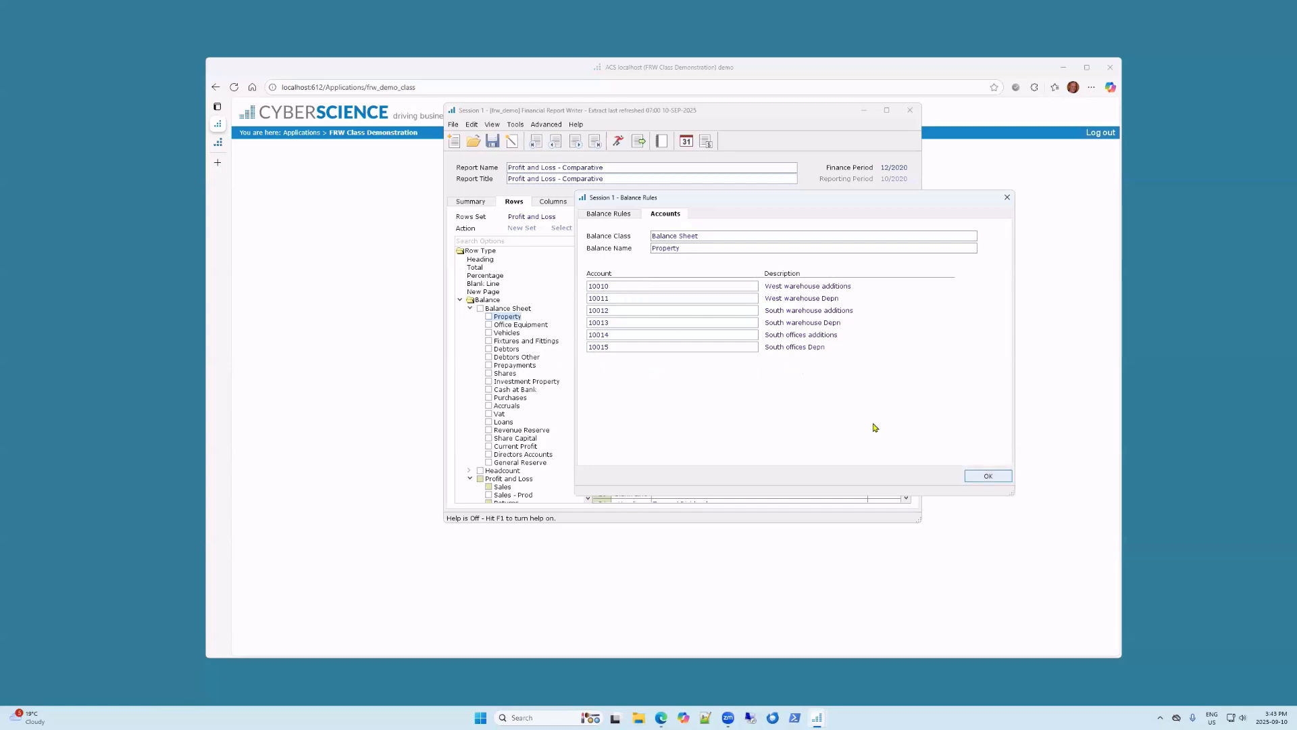
# Step: Collapse the Balance Sheet class, show the report's column set and compare it with the Profit and Loss - Comparative output
pyautogui.click(470, 308)
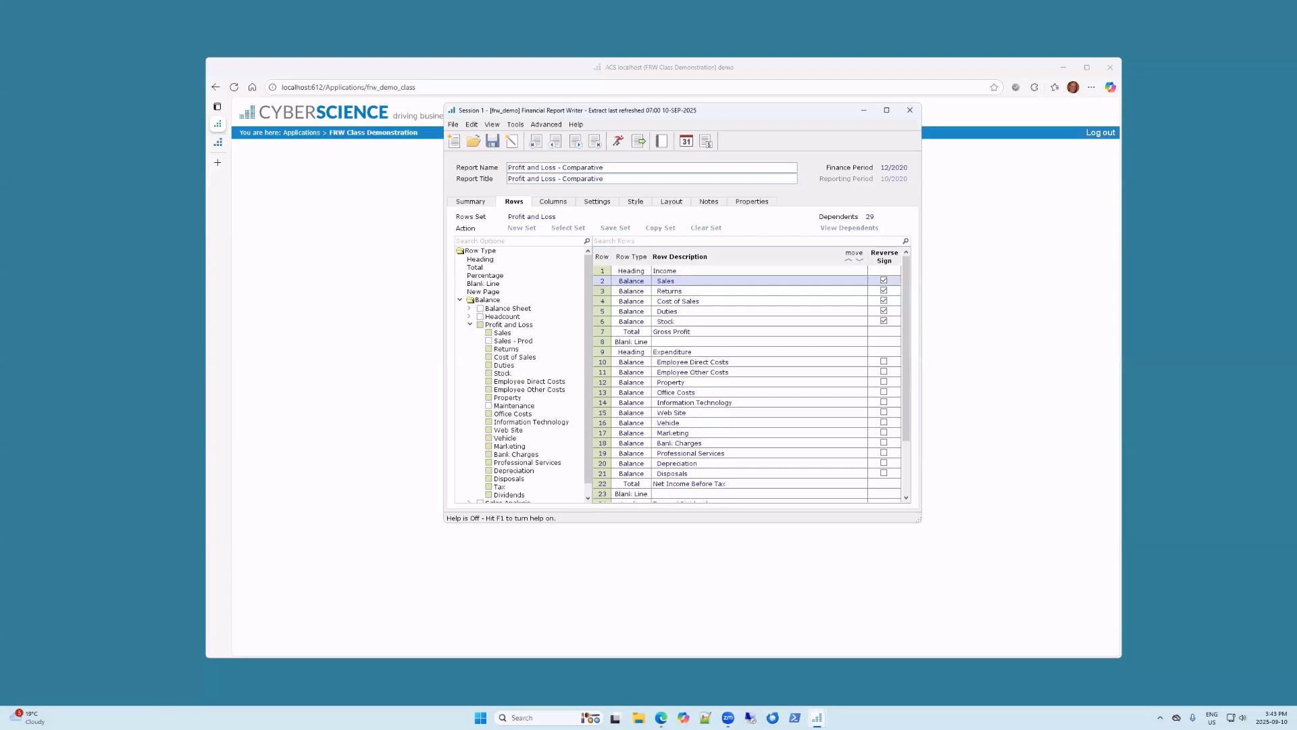
pyautogui.click(554, 202)
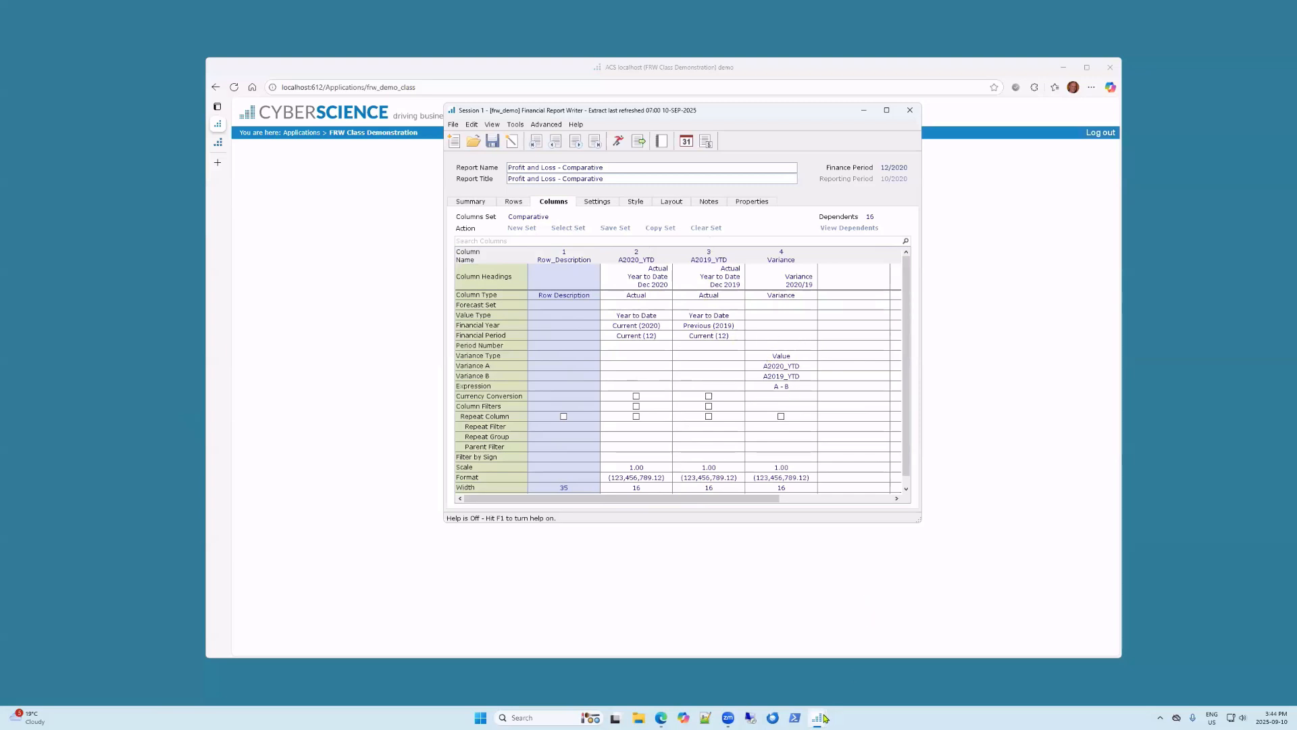
pyautogui.moveTo(824, 718)
pyautogui.click(852, 659)
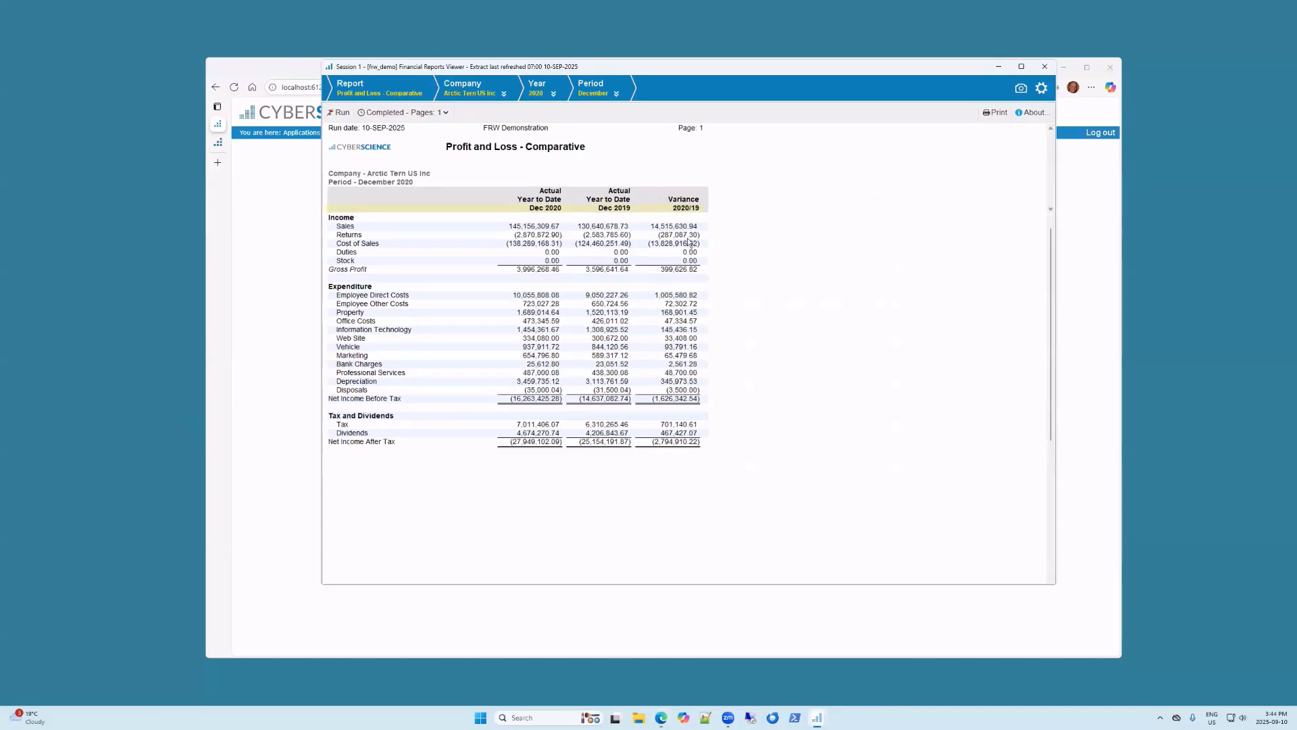
pyautogui.click(998, 68)
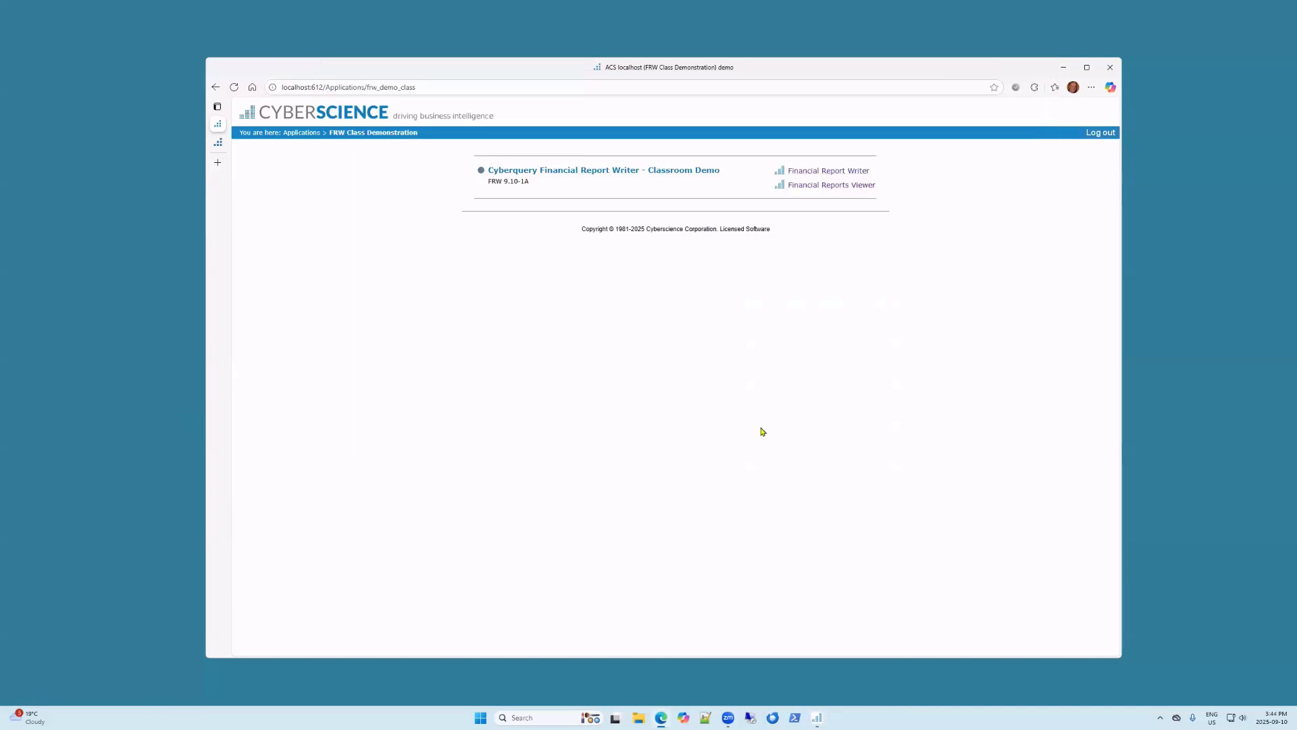
pyautogui.moveTo(815, 716)
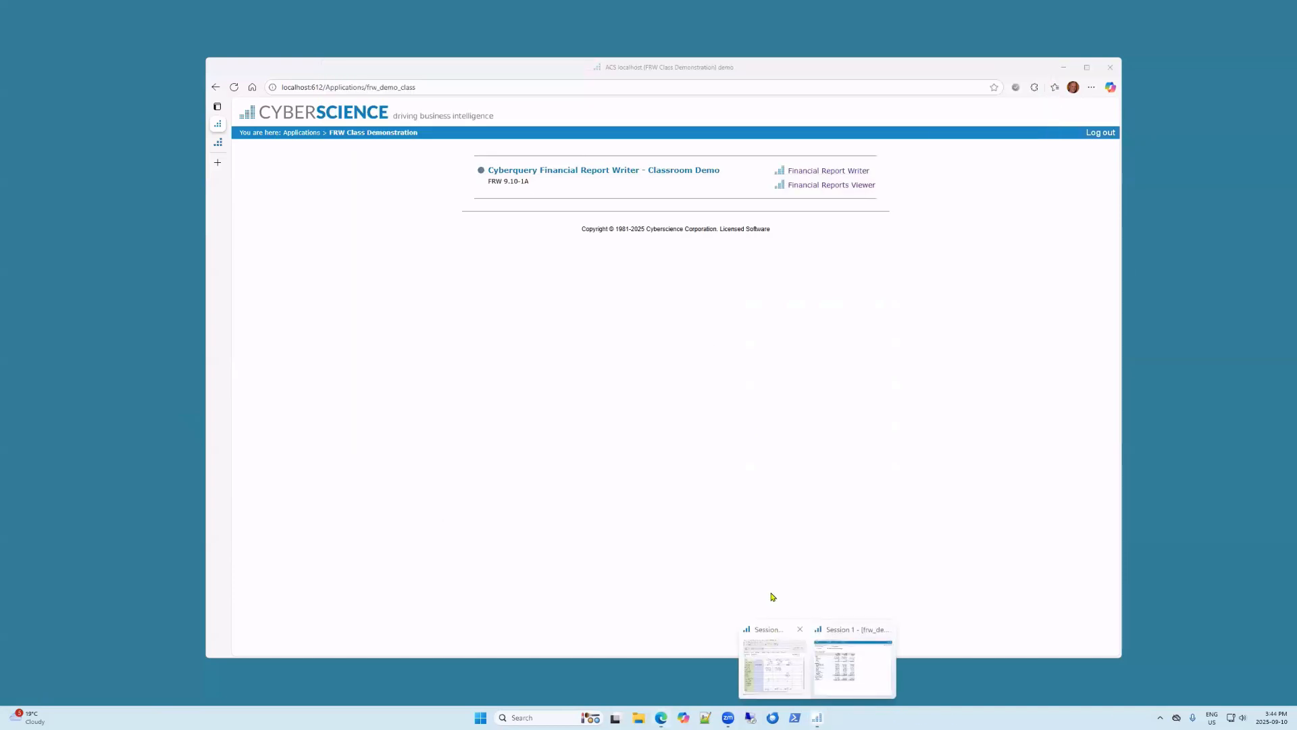
pyautogui.click(774, 666)
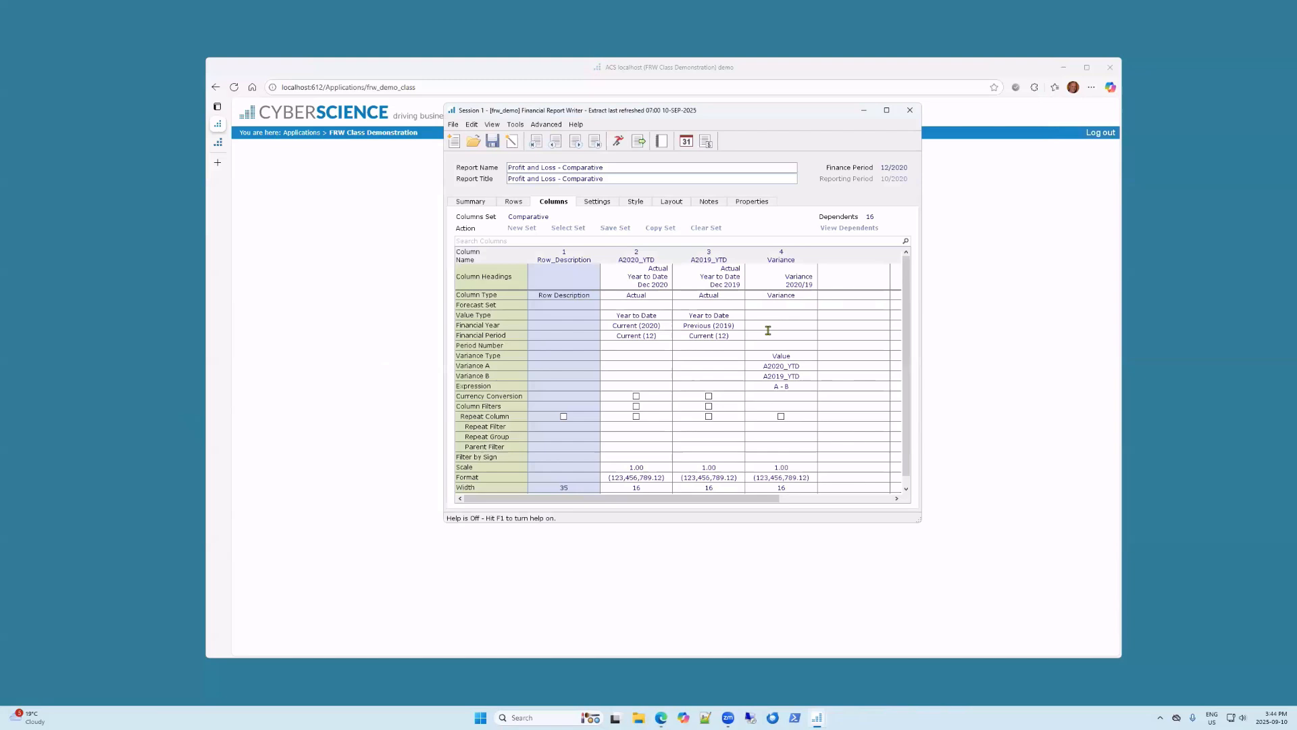
# Step: Change the Variance column's variance type to Percentage, run the report to check the output and minimise the viewer
pyautogui.doubleClick(781, 365)
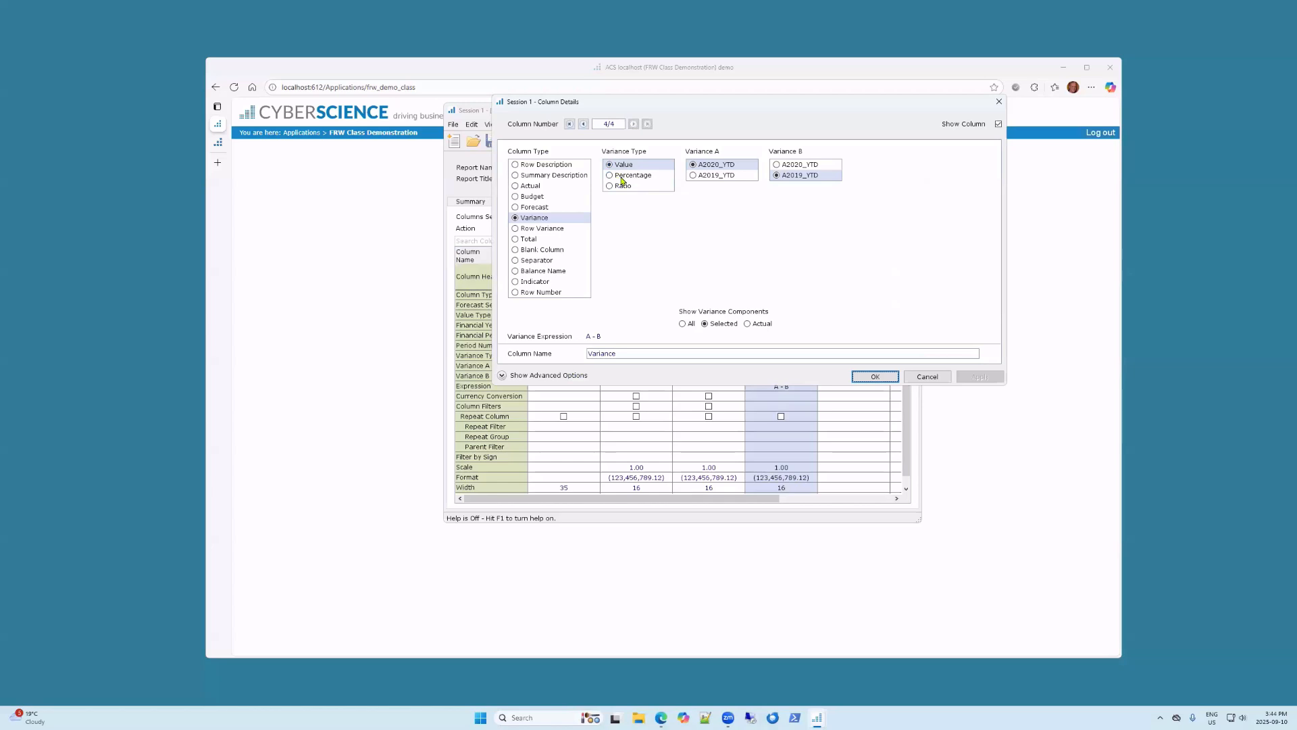
pyautogui.click(622, 177)
pyautogui.click(881, 376)
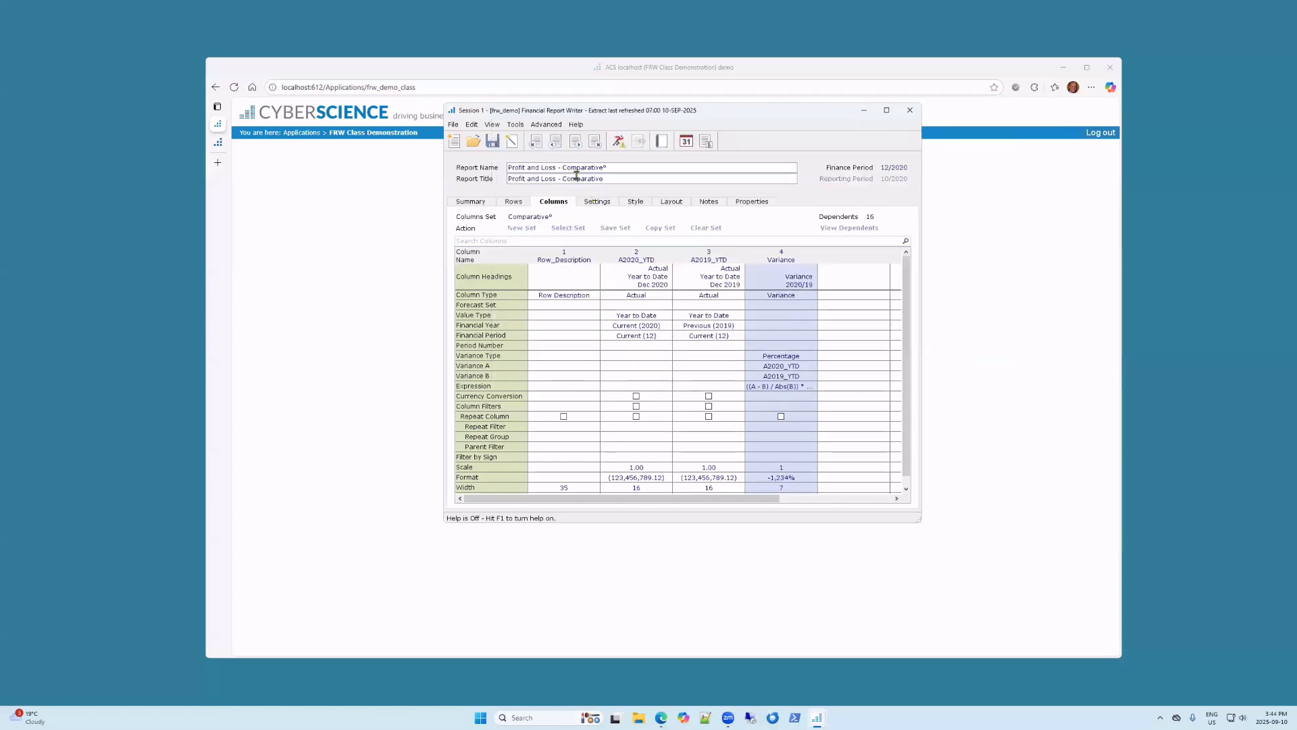
pyautogui.click(618, 140)
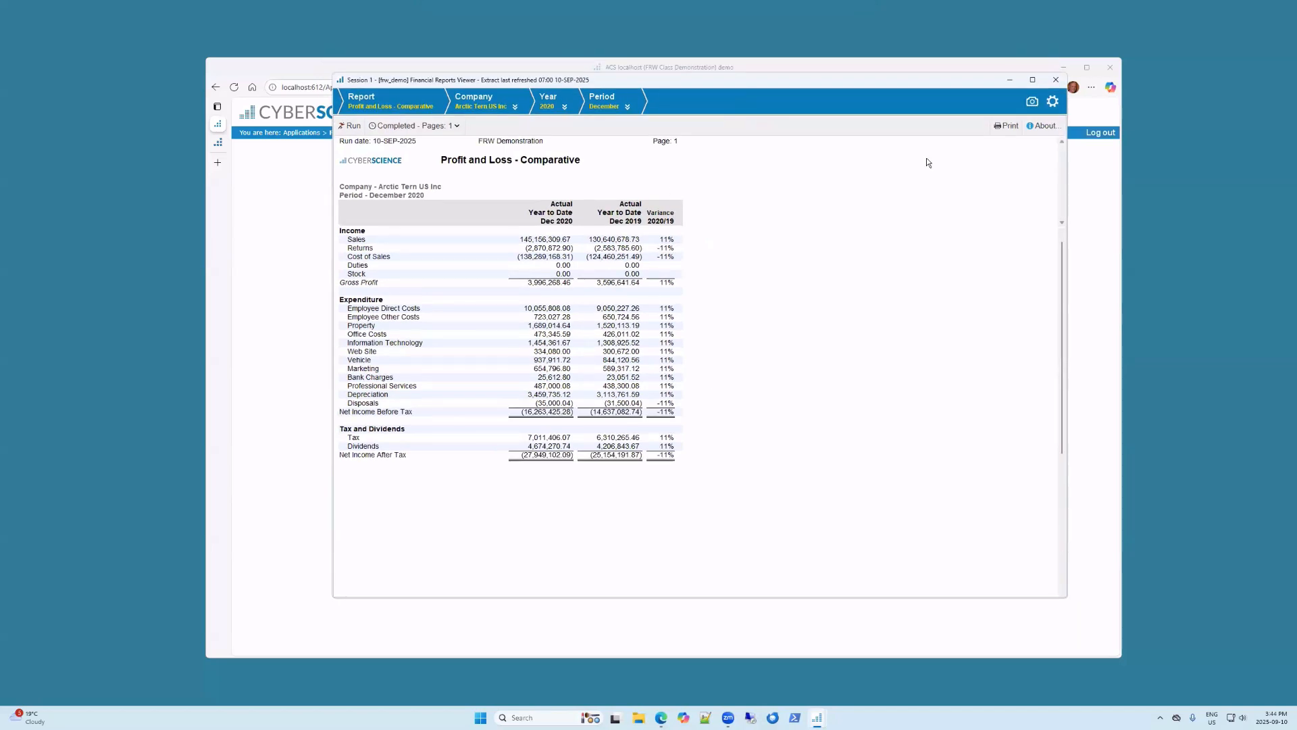
pyautogui.click(1012, 83)
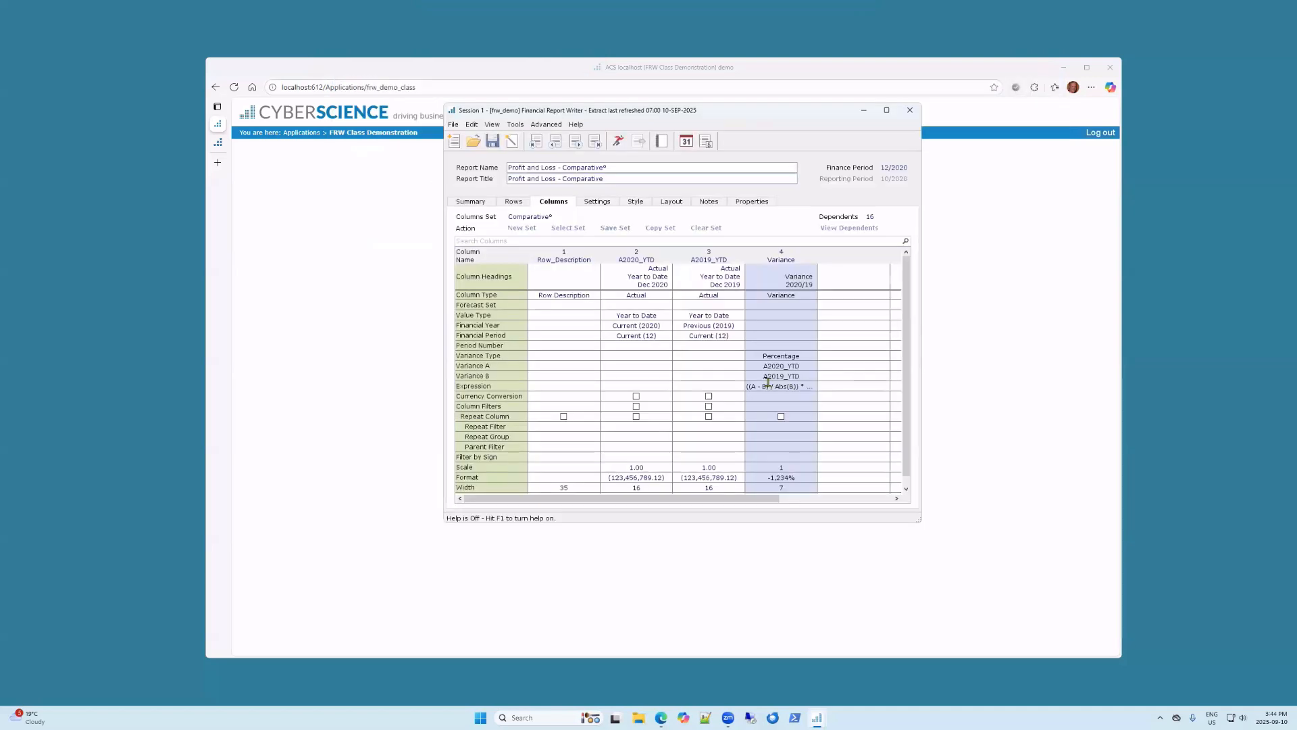
# Step: Insert a Value variance column (A2020_YTD against A2019_YTD) before the percentage Variance column, run the report and close the output
pyautogui.rightClick(763, 352)
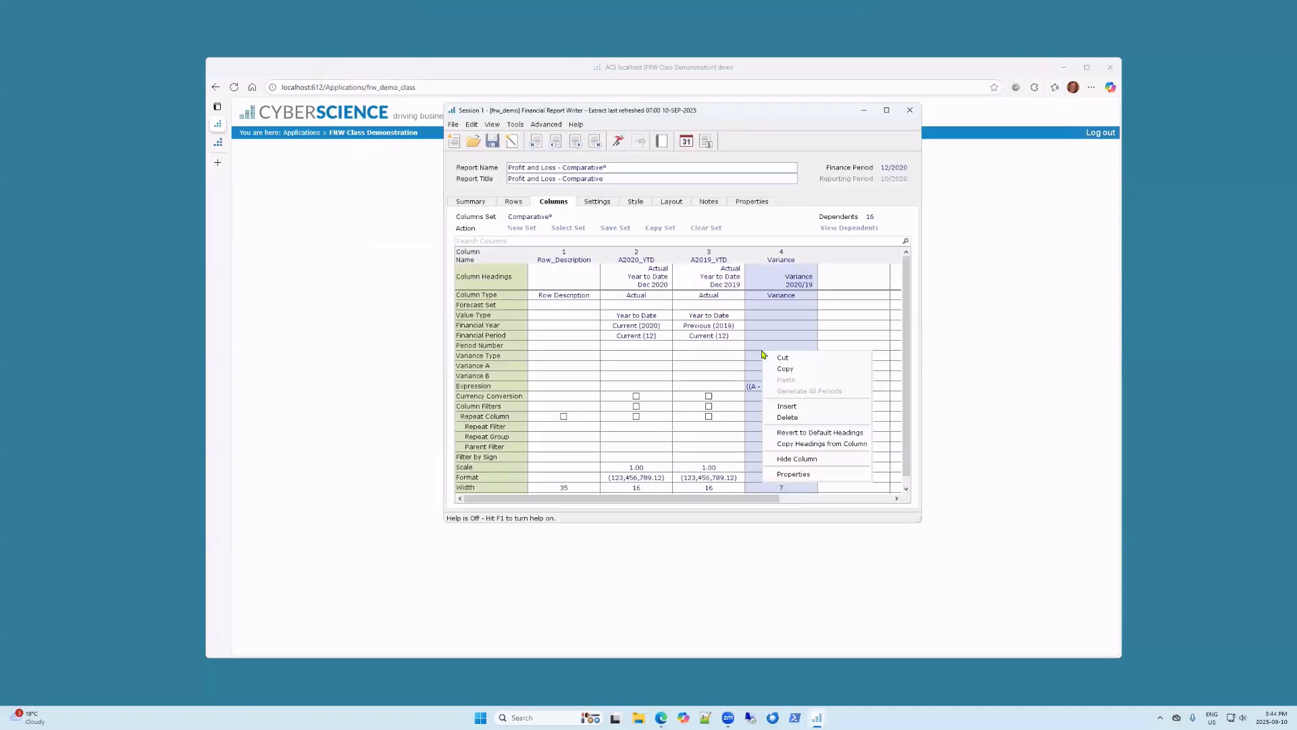
pyautogui.click(784, 408)
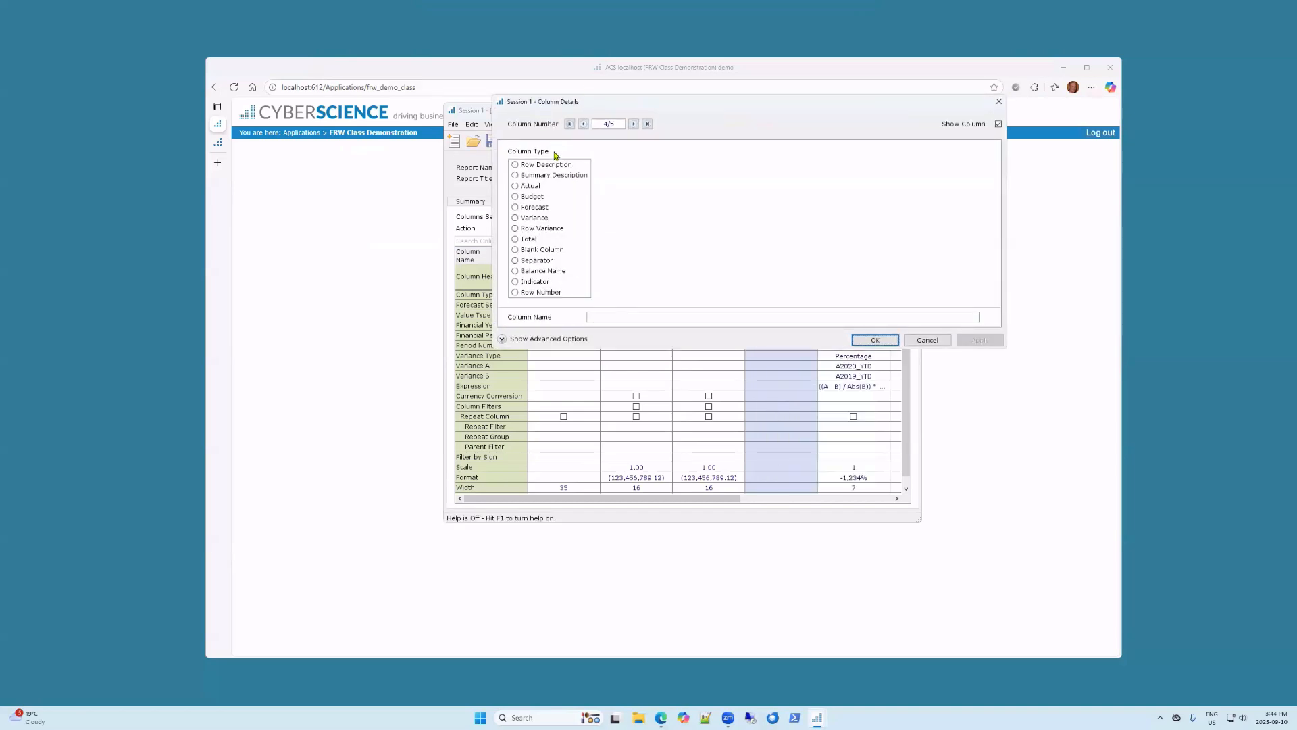
pyautogui.click(540, 220)
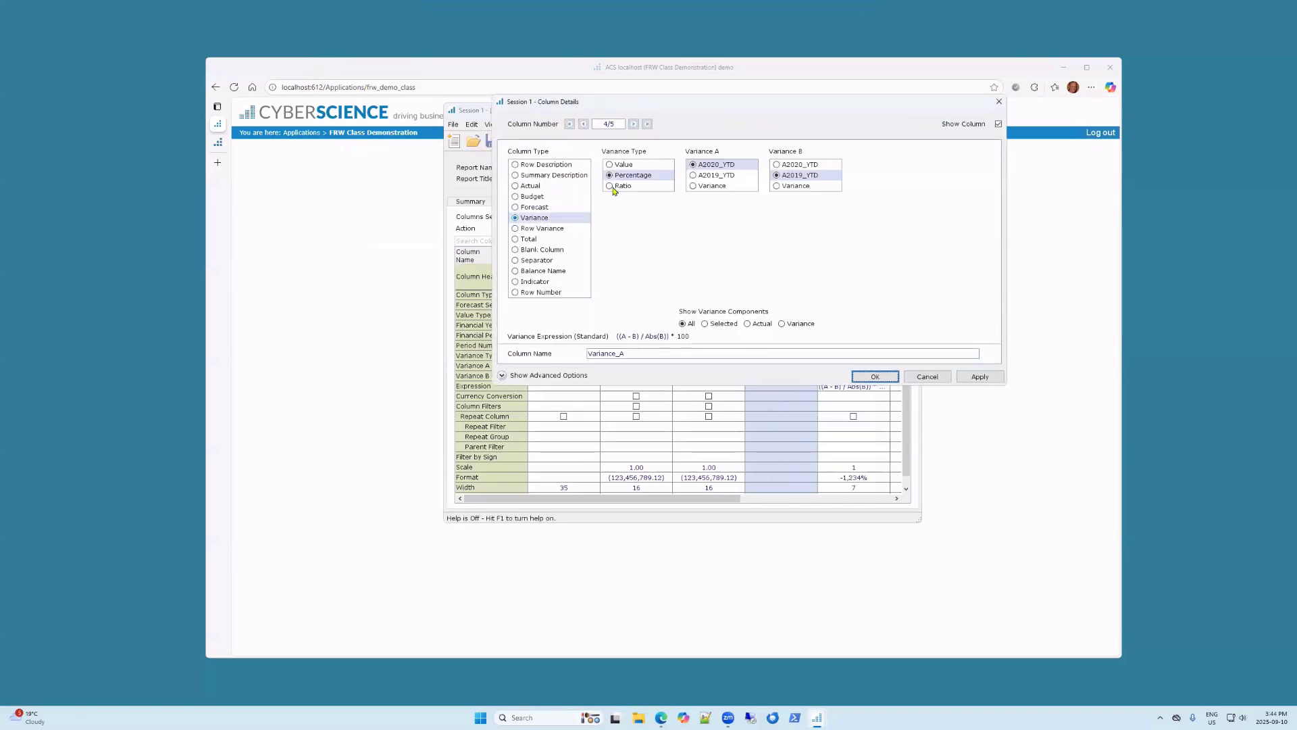
pyautogui.click(624, 165)
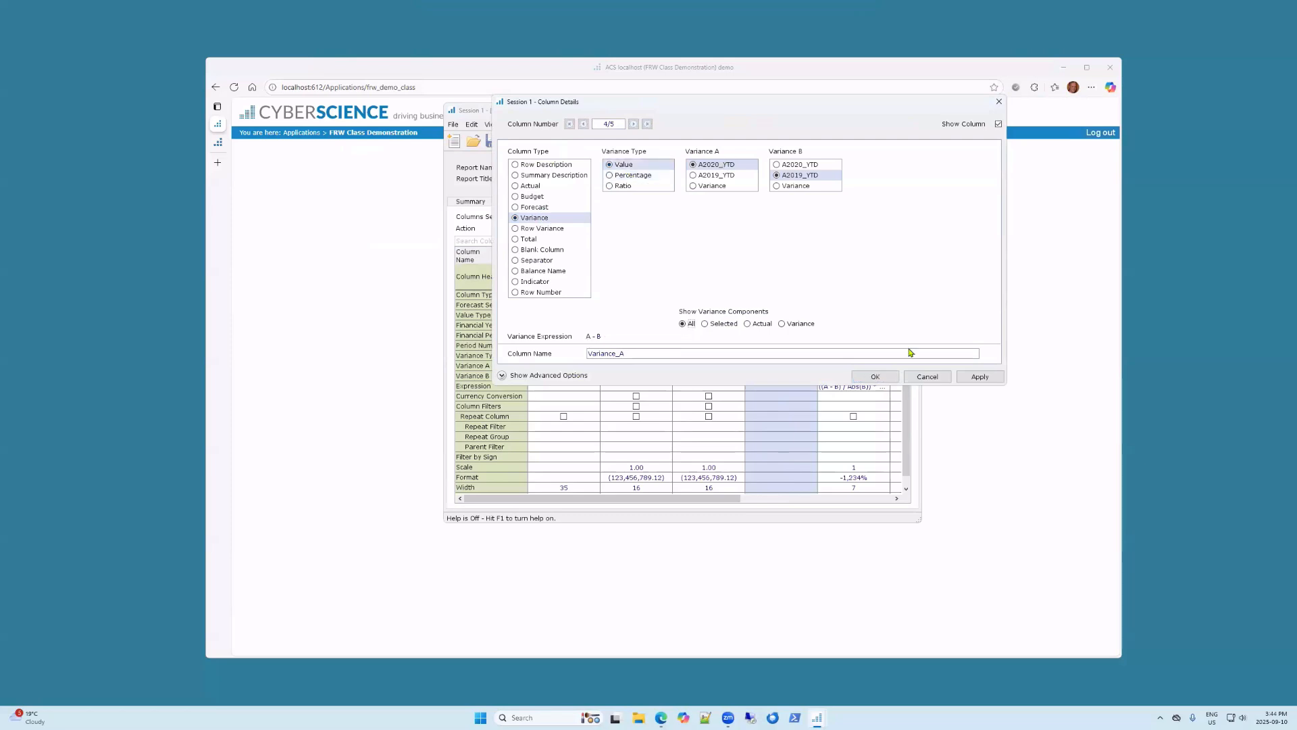
pyautogui.click(877, 376)
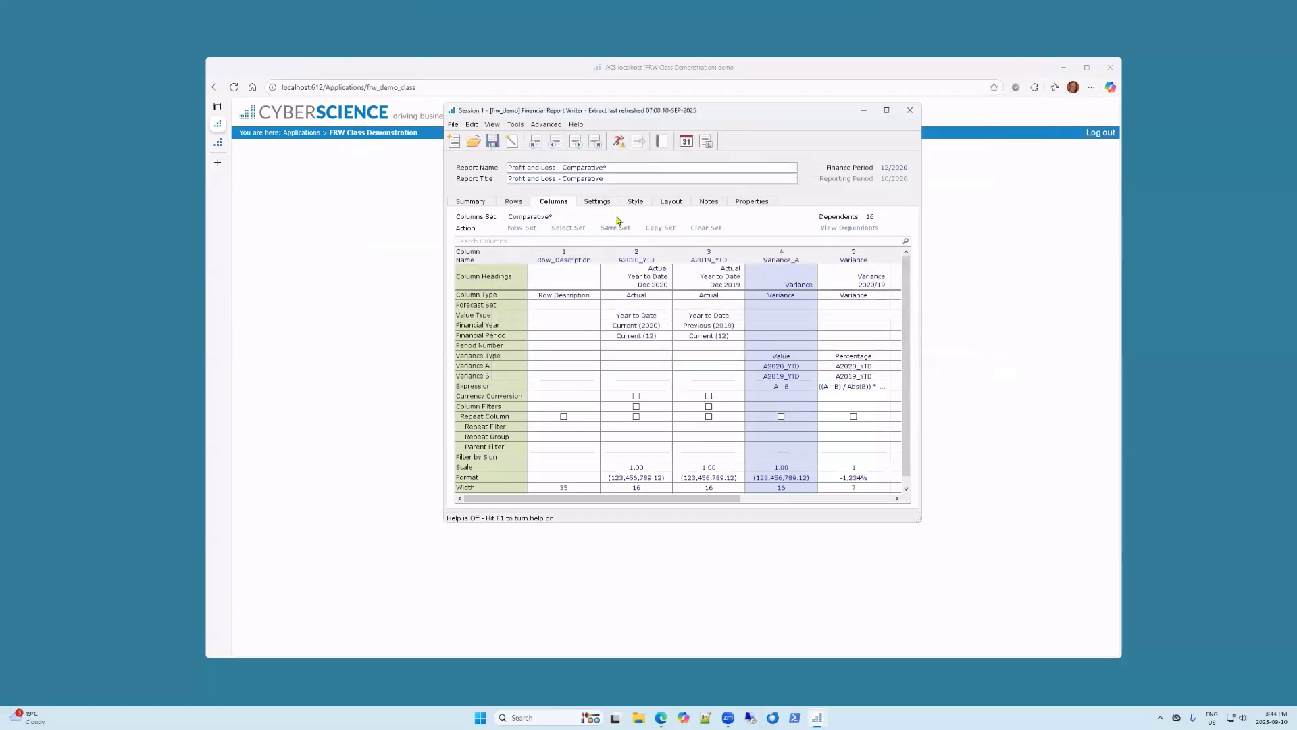
pyautogui.click(622, 142)
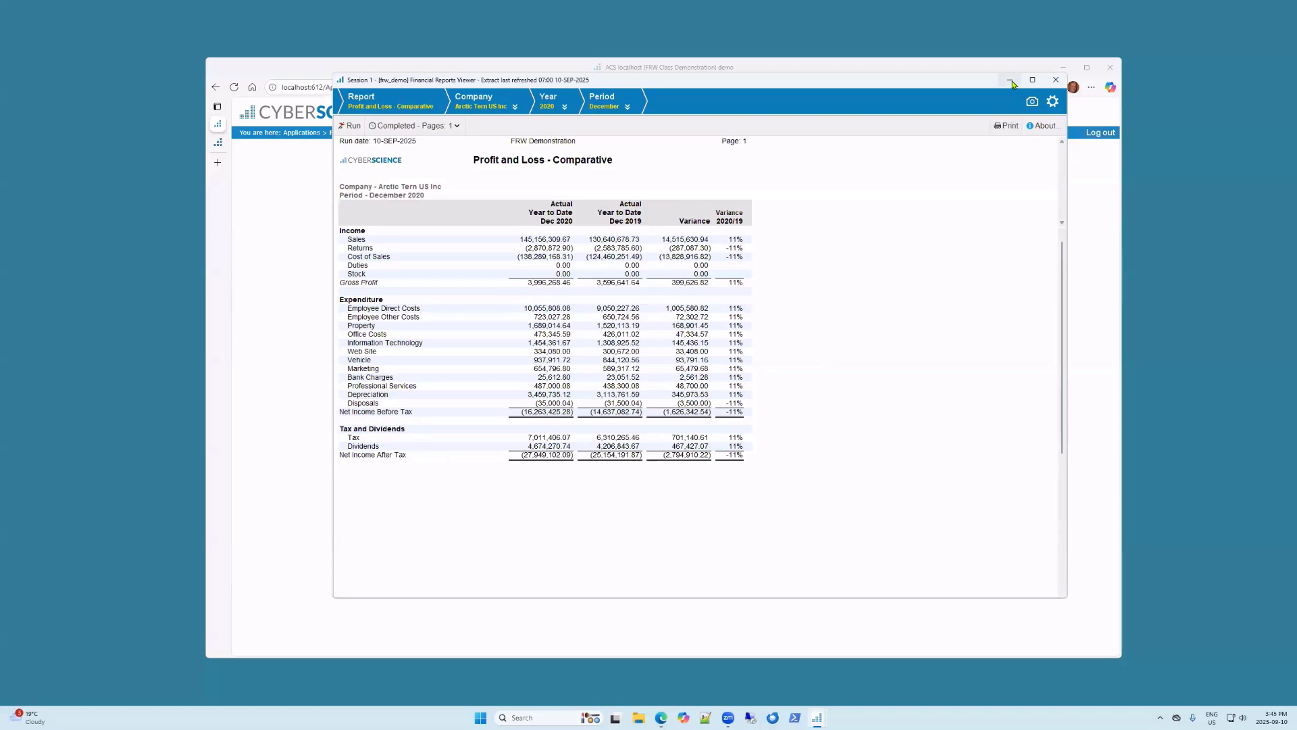
pyautogui.click(1056, 81)
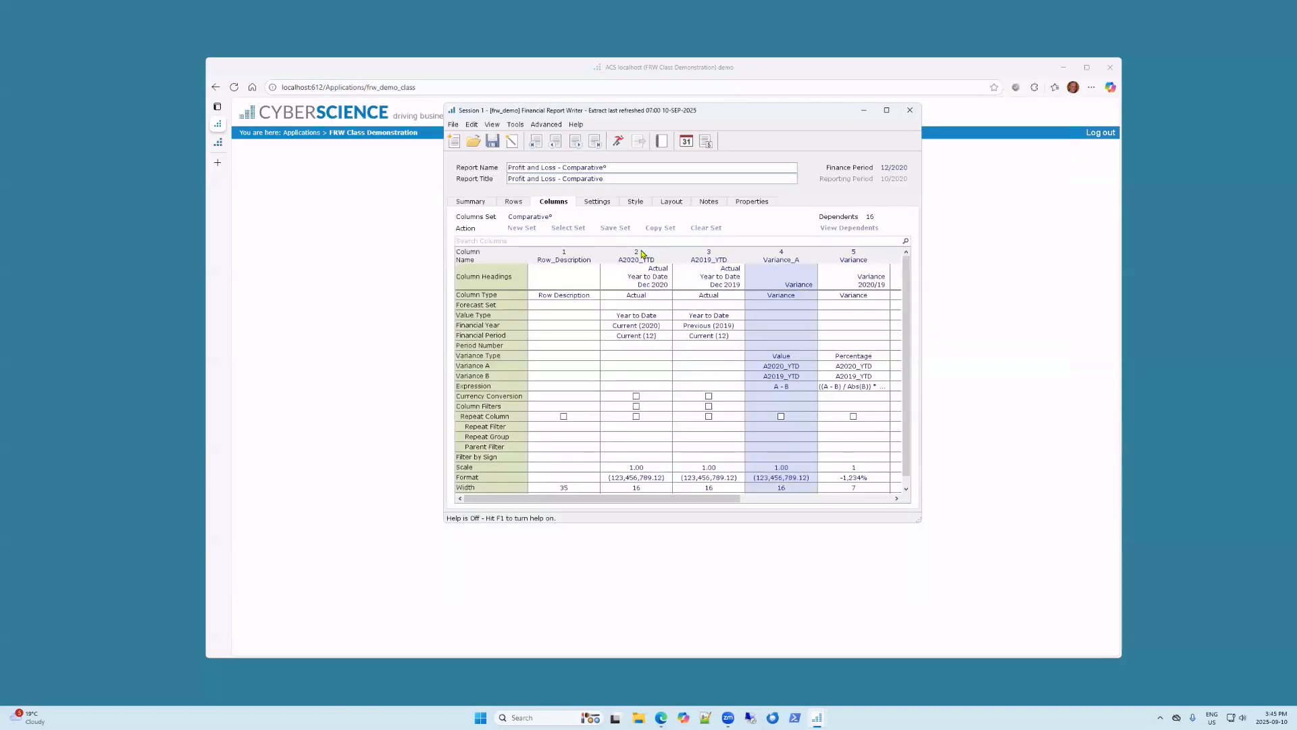
# Step: Review the reports that depend on the Profit and Loss rows set, checking several reports' properties and previews, and cancel without opening any
pyautogui.click(515, 203)
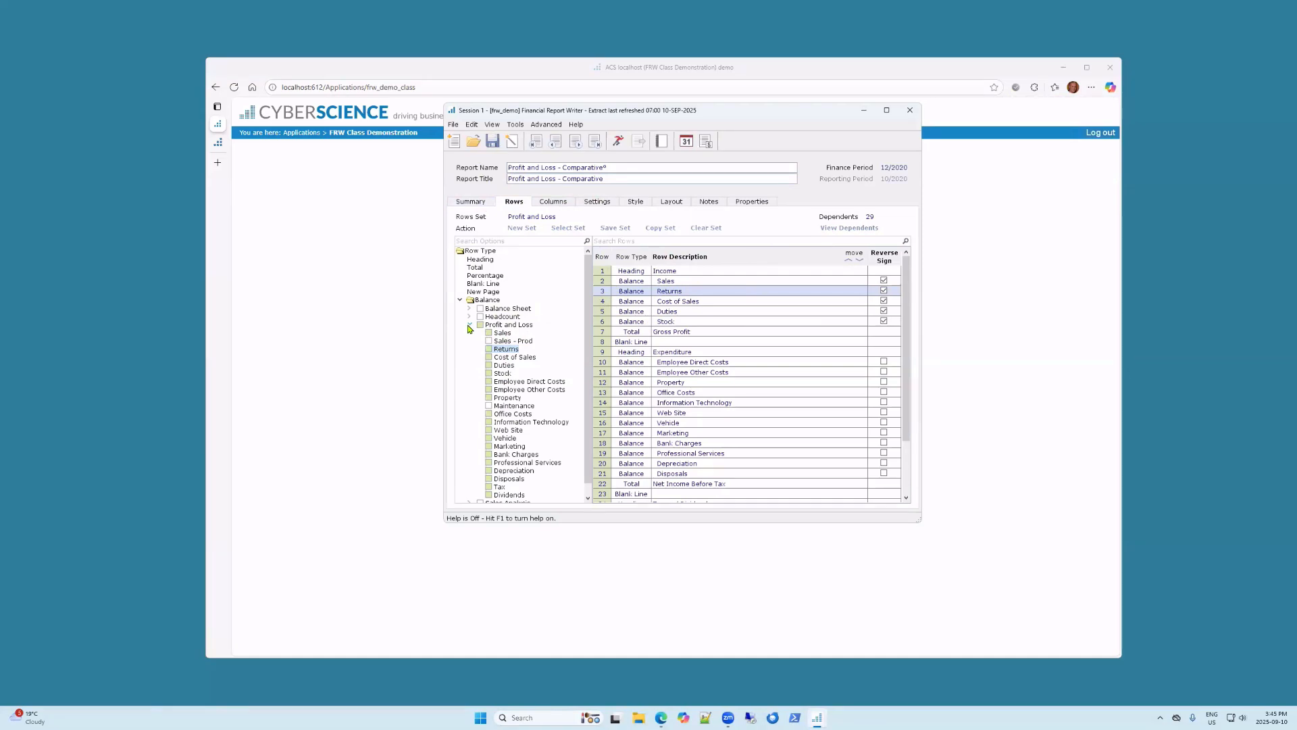
pyautogui.click(831, 233)
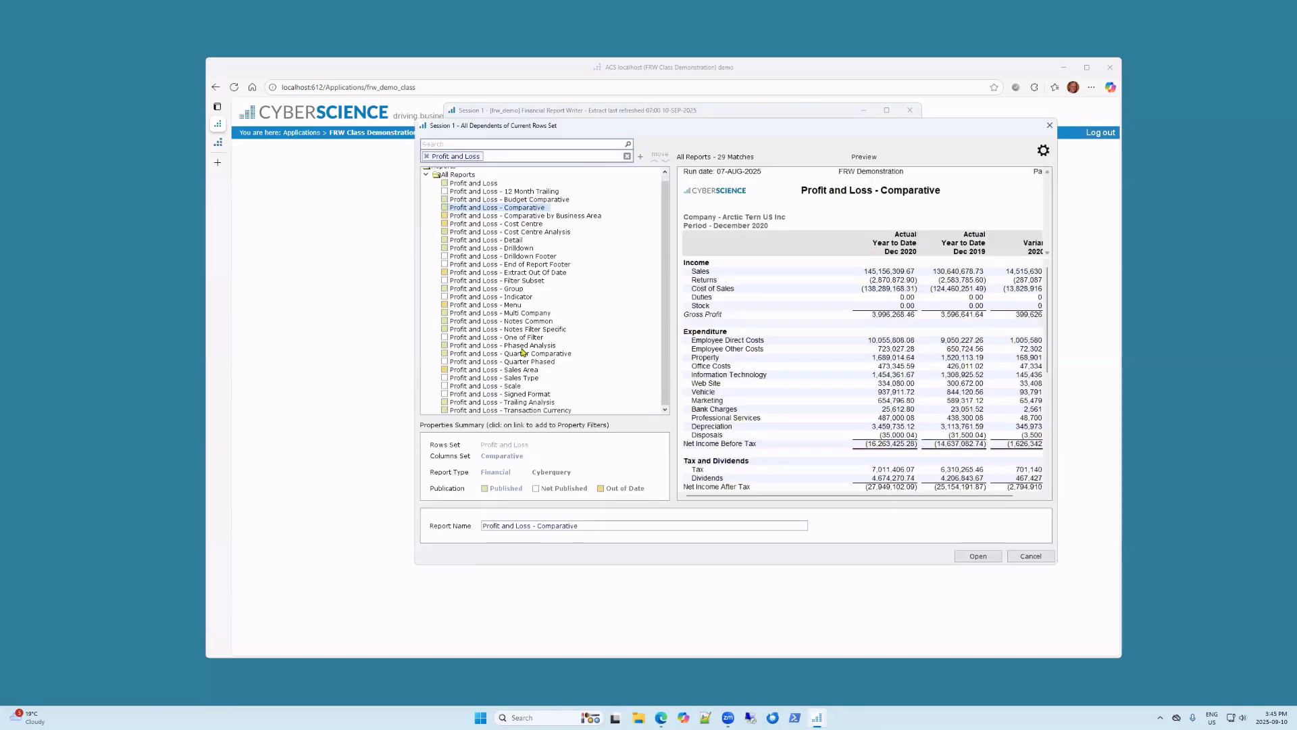
pyautogui.click(514, 318)
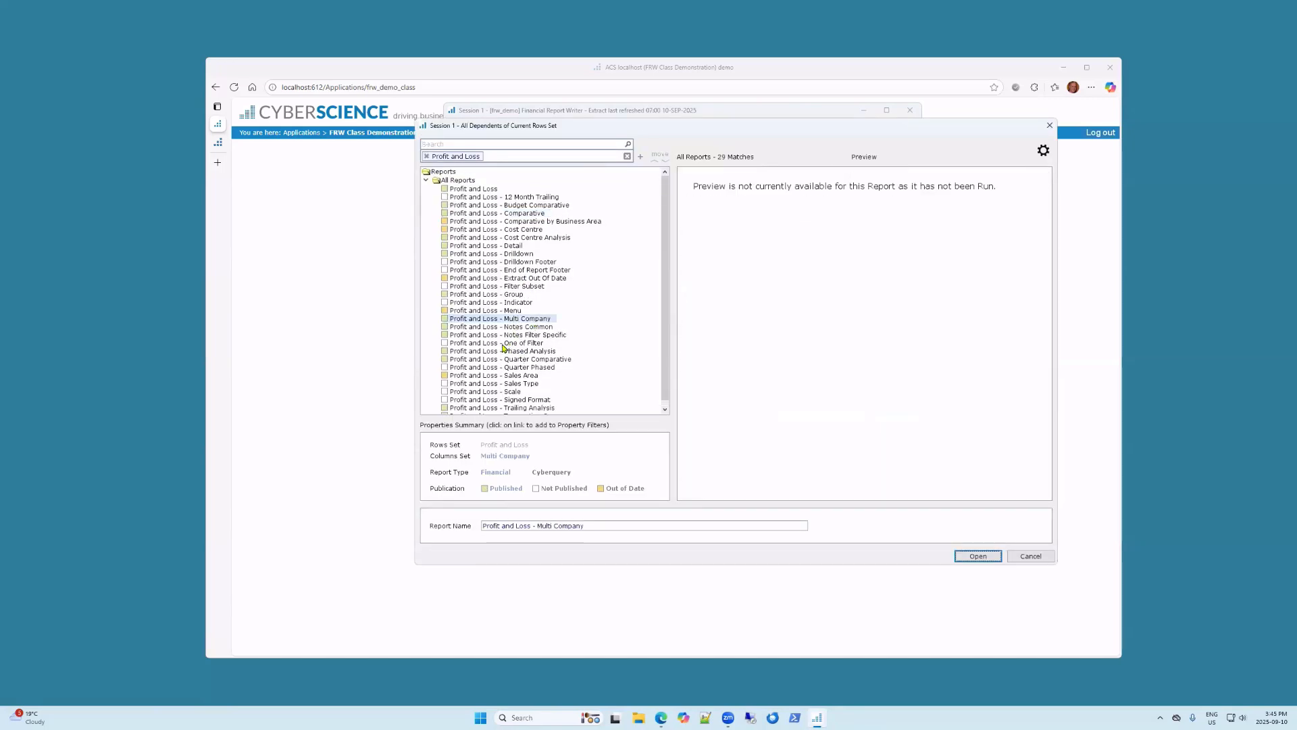
pyautogui.click(509, 335)
pyautogui.click(504, 351)
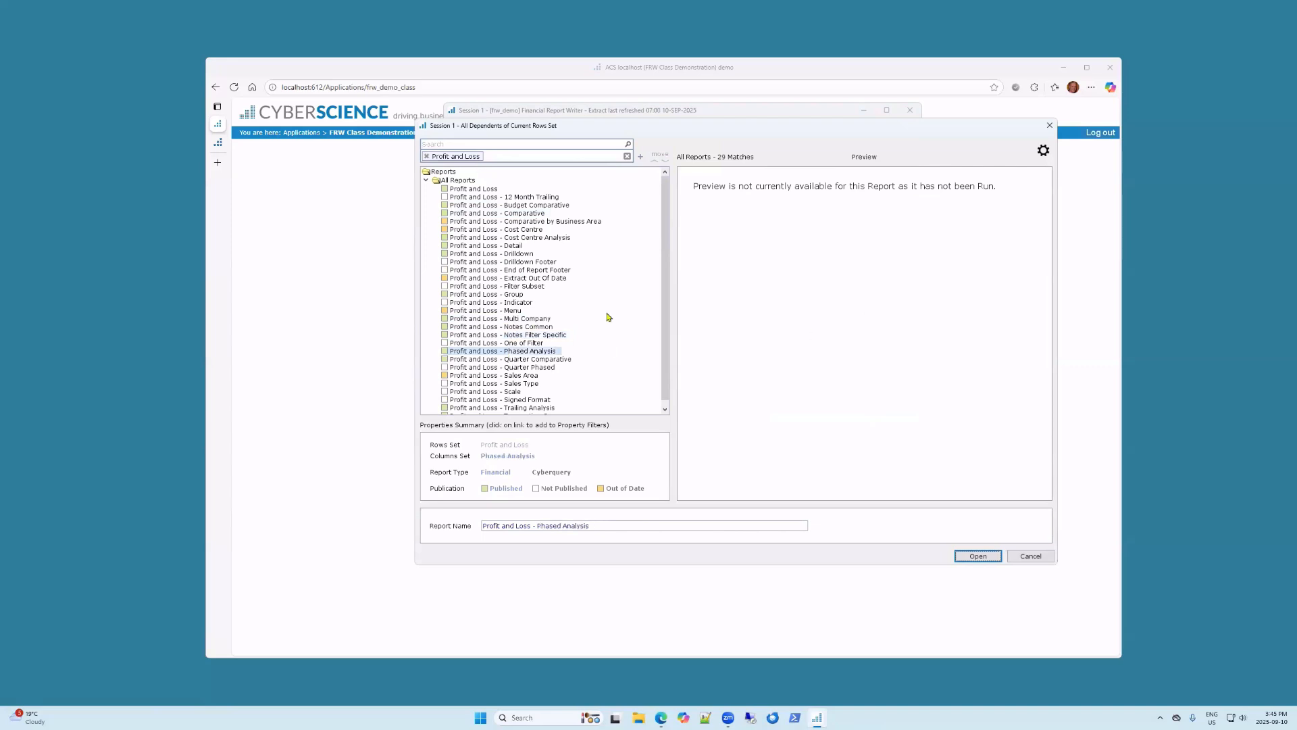
pyautogui.click(488, 190)
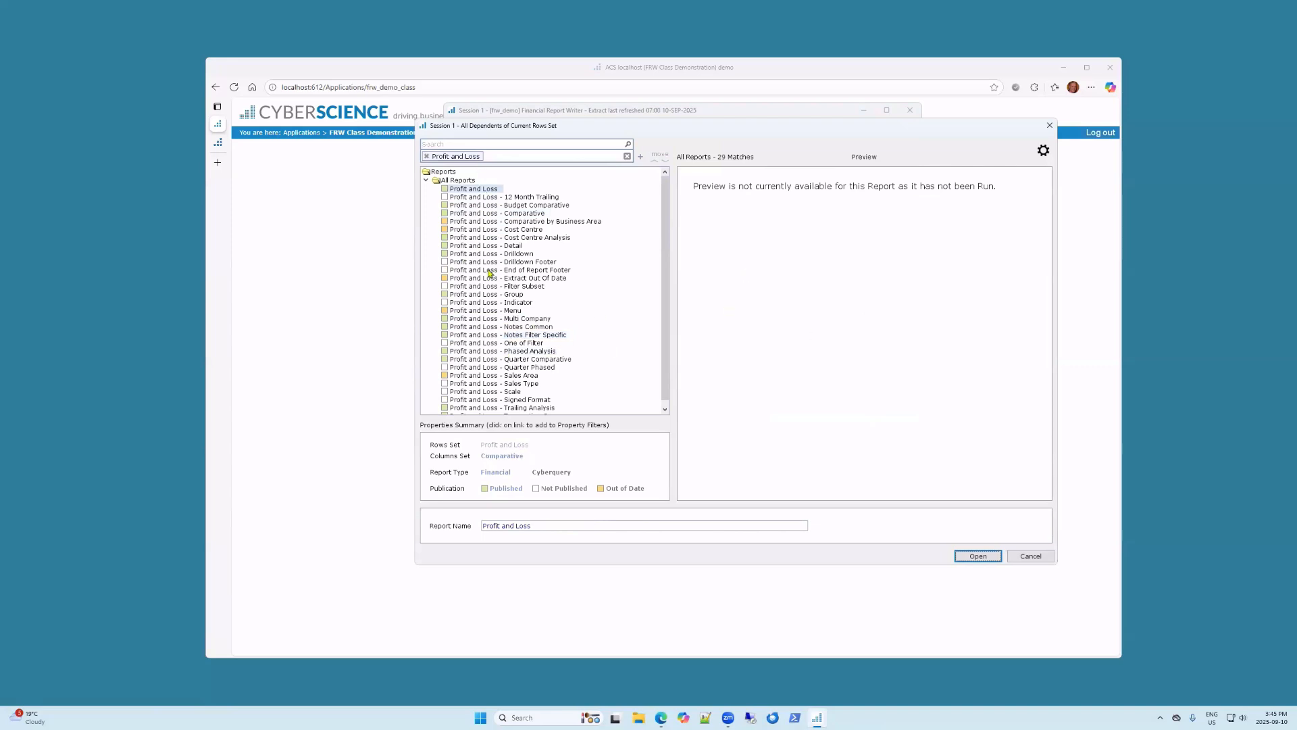
pyautogui.scroll(-1, 502, 338)
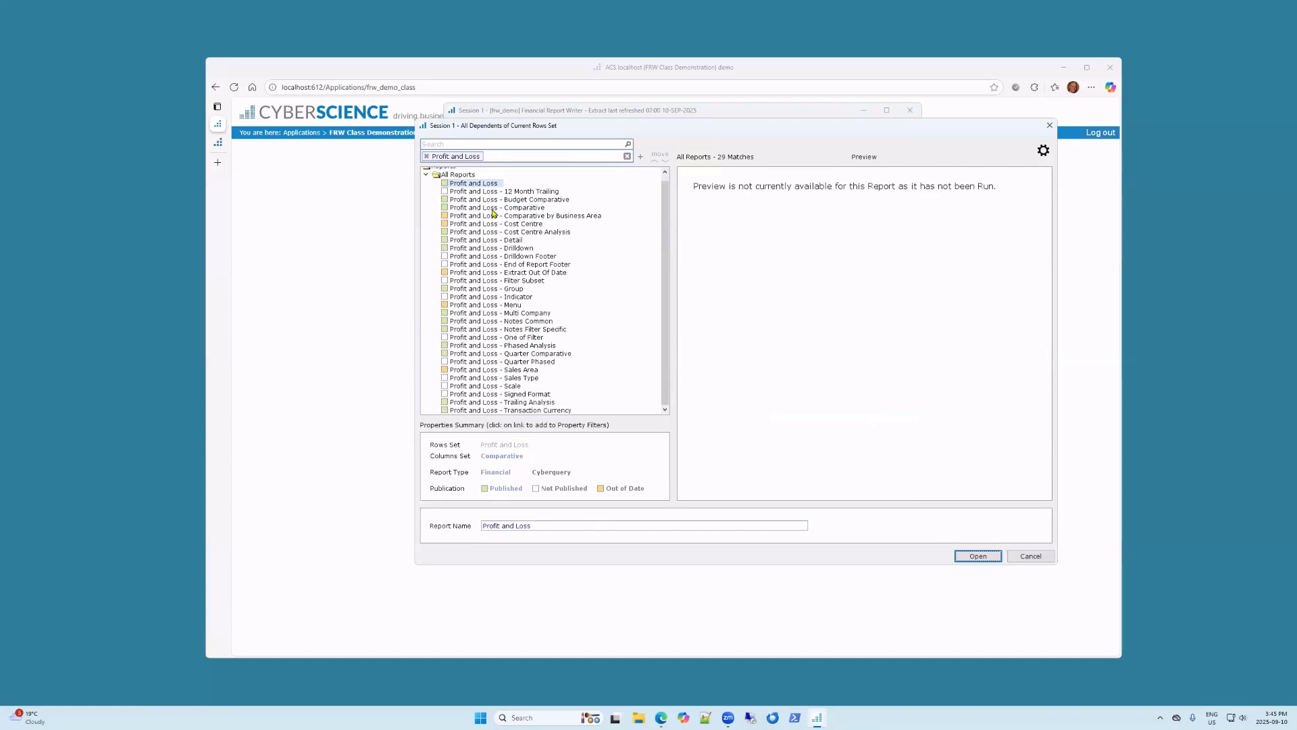
pyautogui.press('Down')
pyautogui.press('Down')
pyautogui.press('Down')
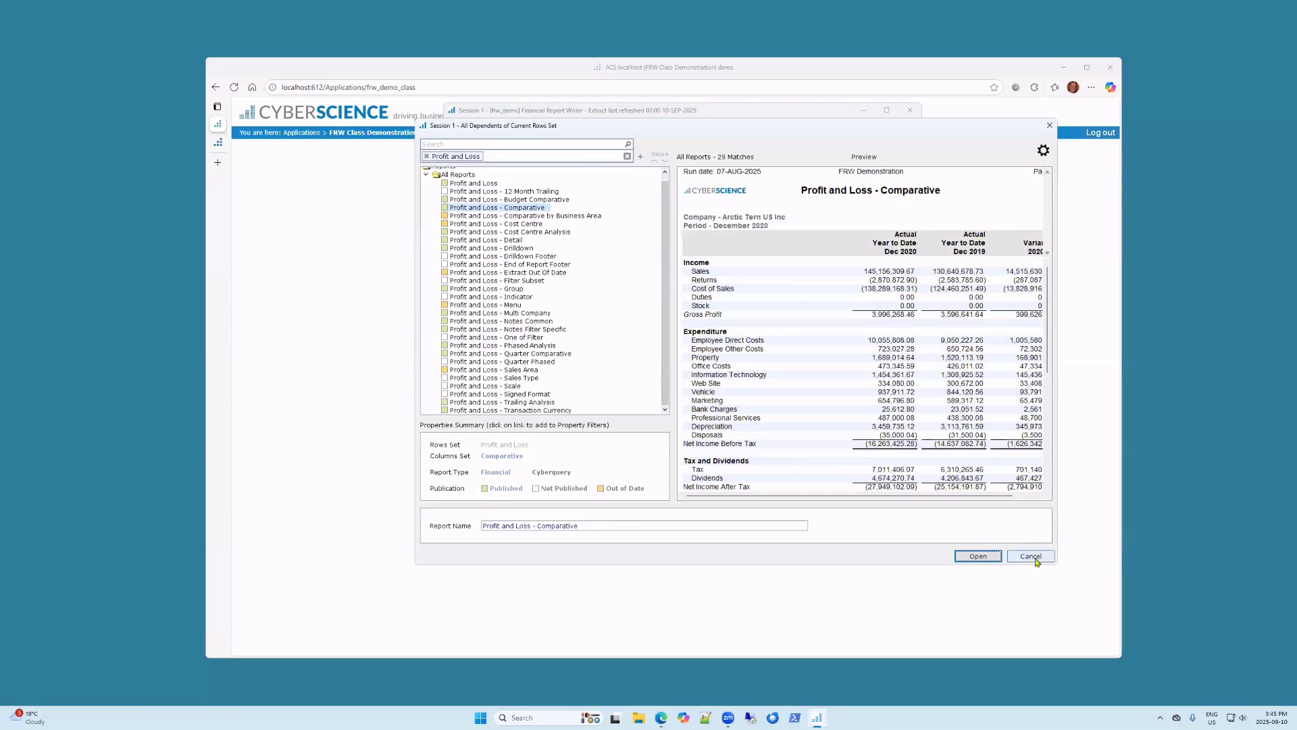
pyautogui.click(1032, 556)
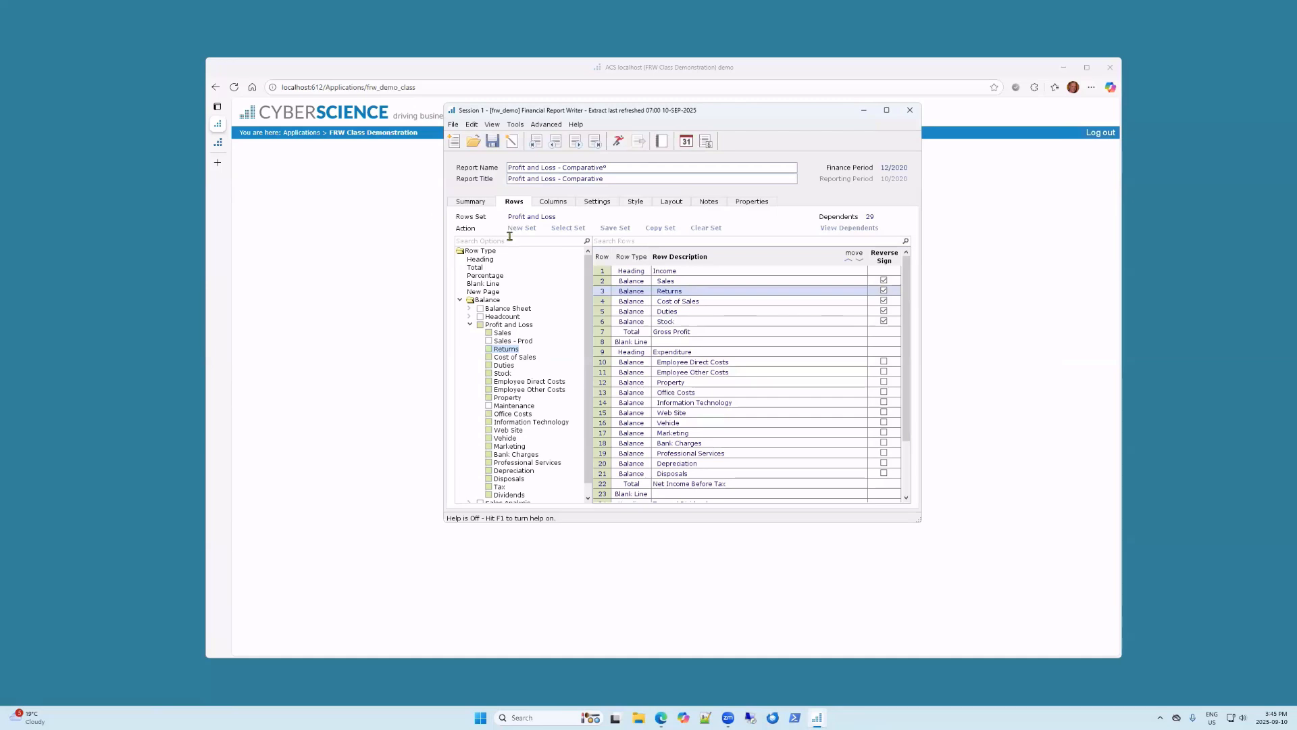
# Step: Create a new rows set named Test for the report
pyautogui.click(564, 204)
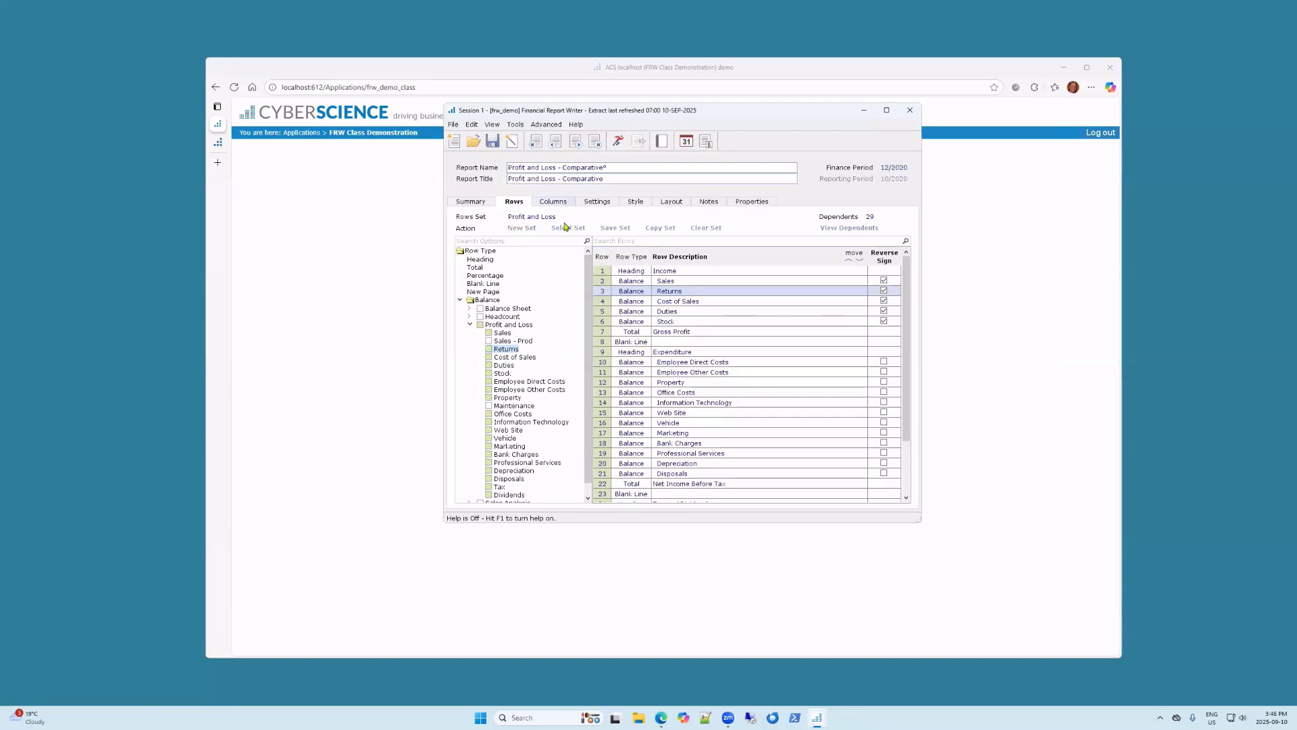
pyautogui.click(526, 202)
pyautogui.click(521, 229)
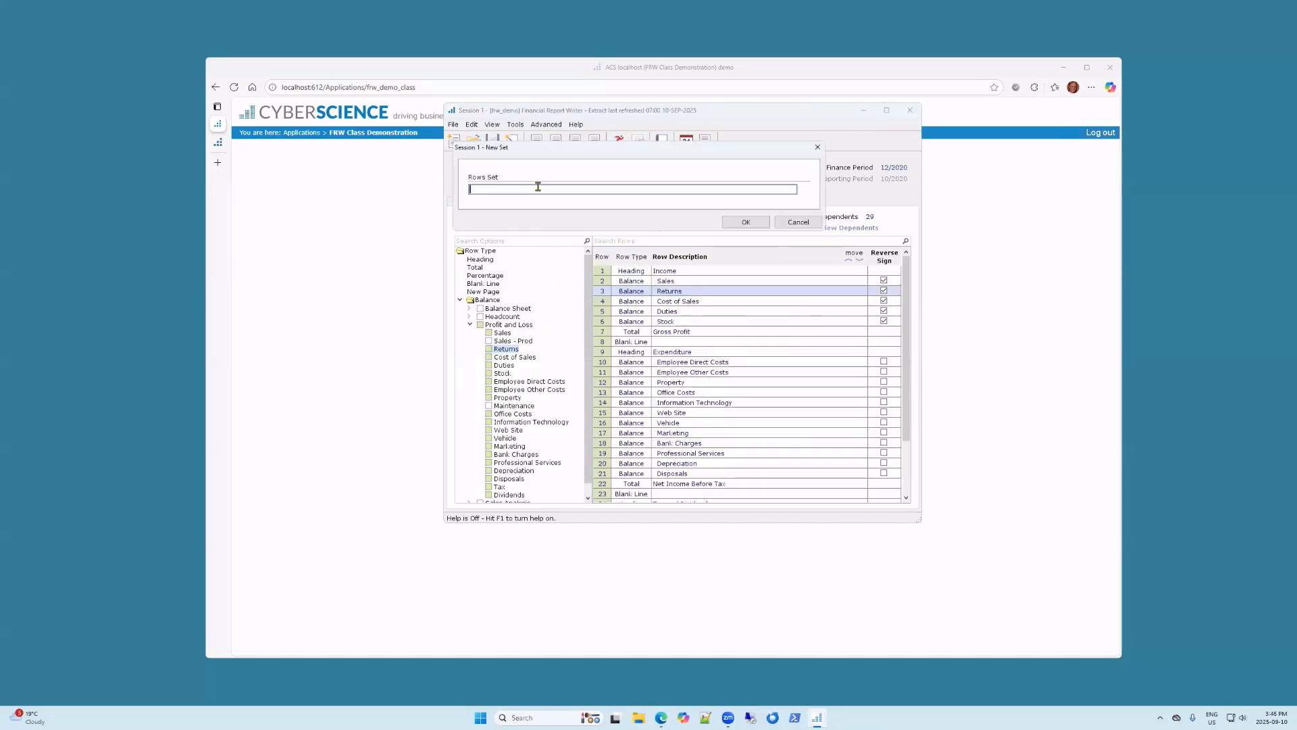
pyautogui.write('Test')
pyautogui.click(734, 221)
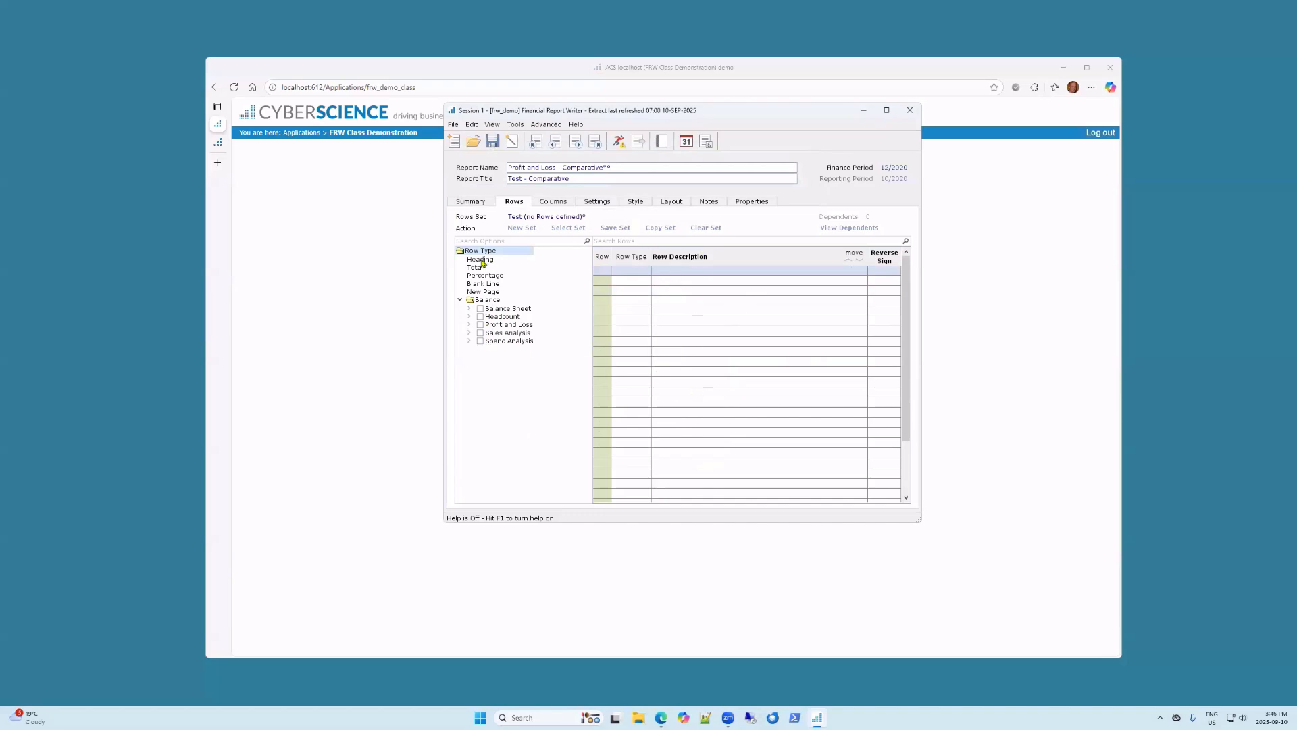
# Step: Add a heading row with the description Income as the first row of the Test rows set
pyautogui.moveTo(482, 263); pyautogui.dragTo(625, 268)
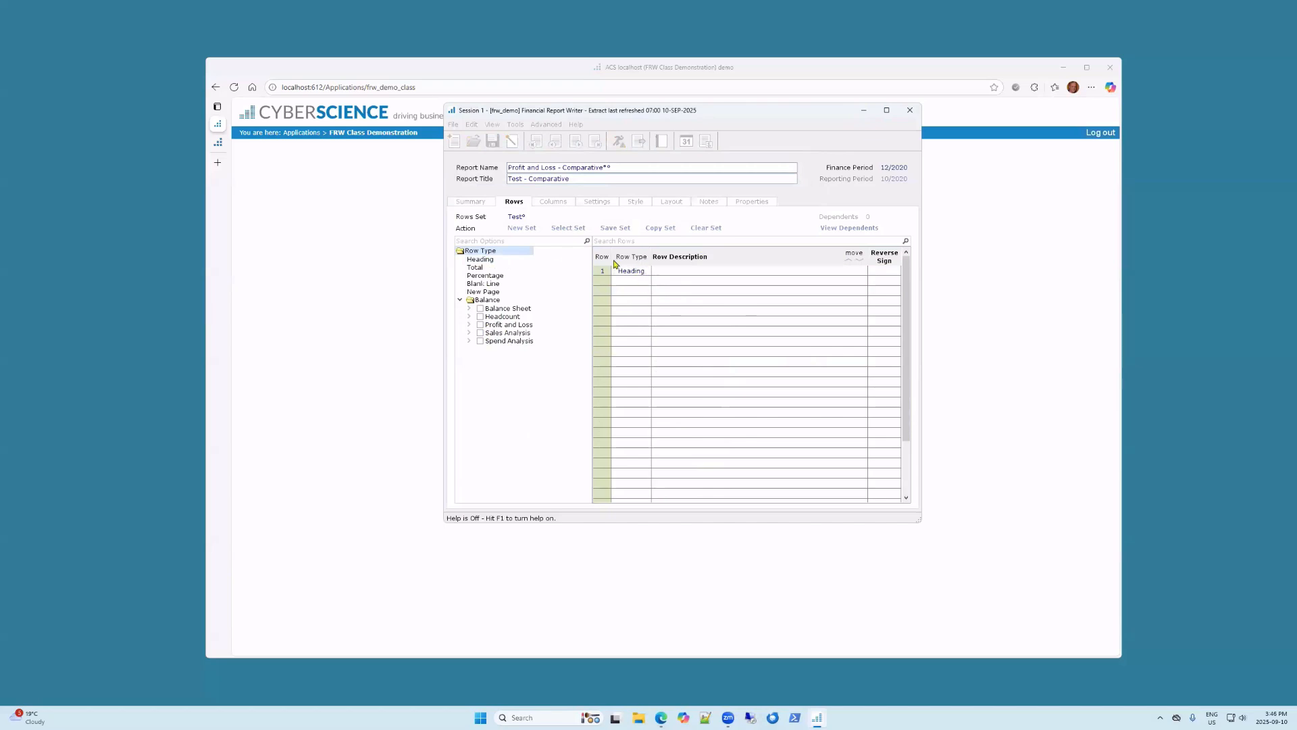
pyautogui.click(668, 271)
pyautogui.write('Income')
pyautogui.press('Return')
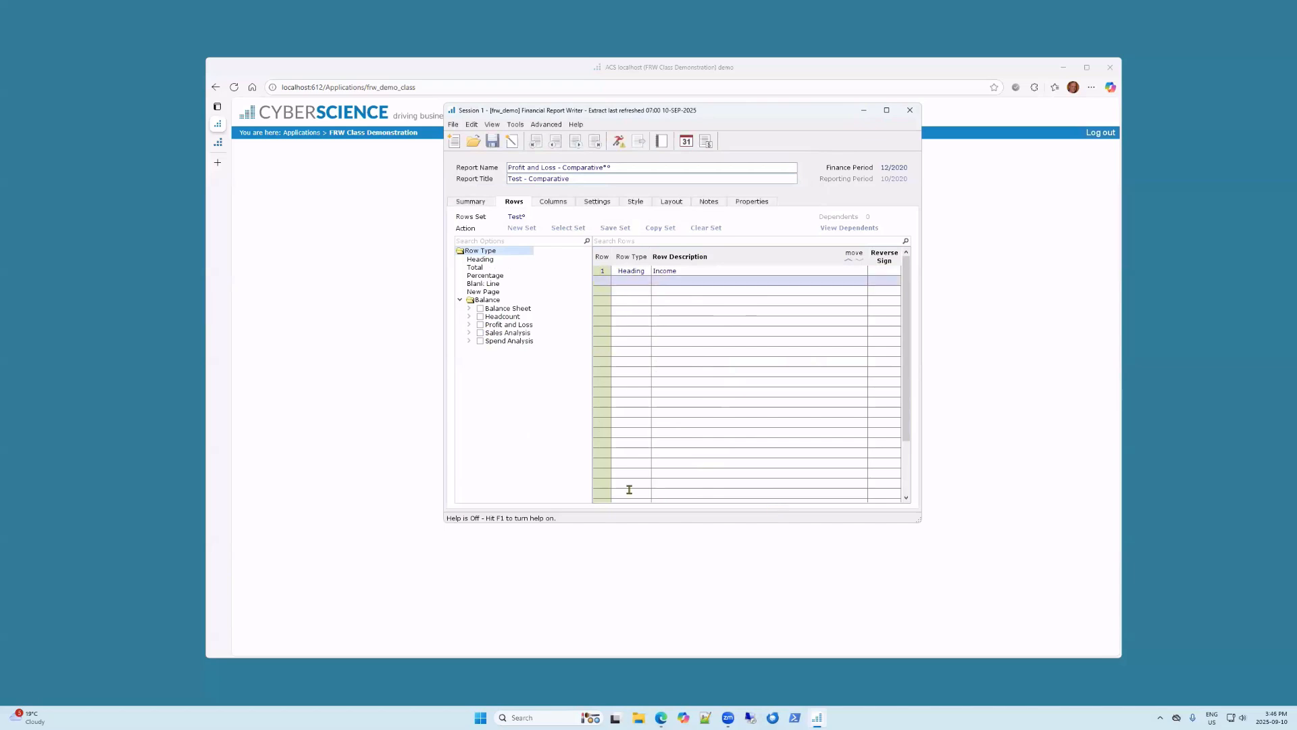
# Step: Add the Sales and Cost of Sales balances from the Profit and Loss class below the Income heading
pyautogui.click(469, 325)
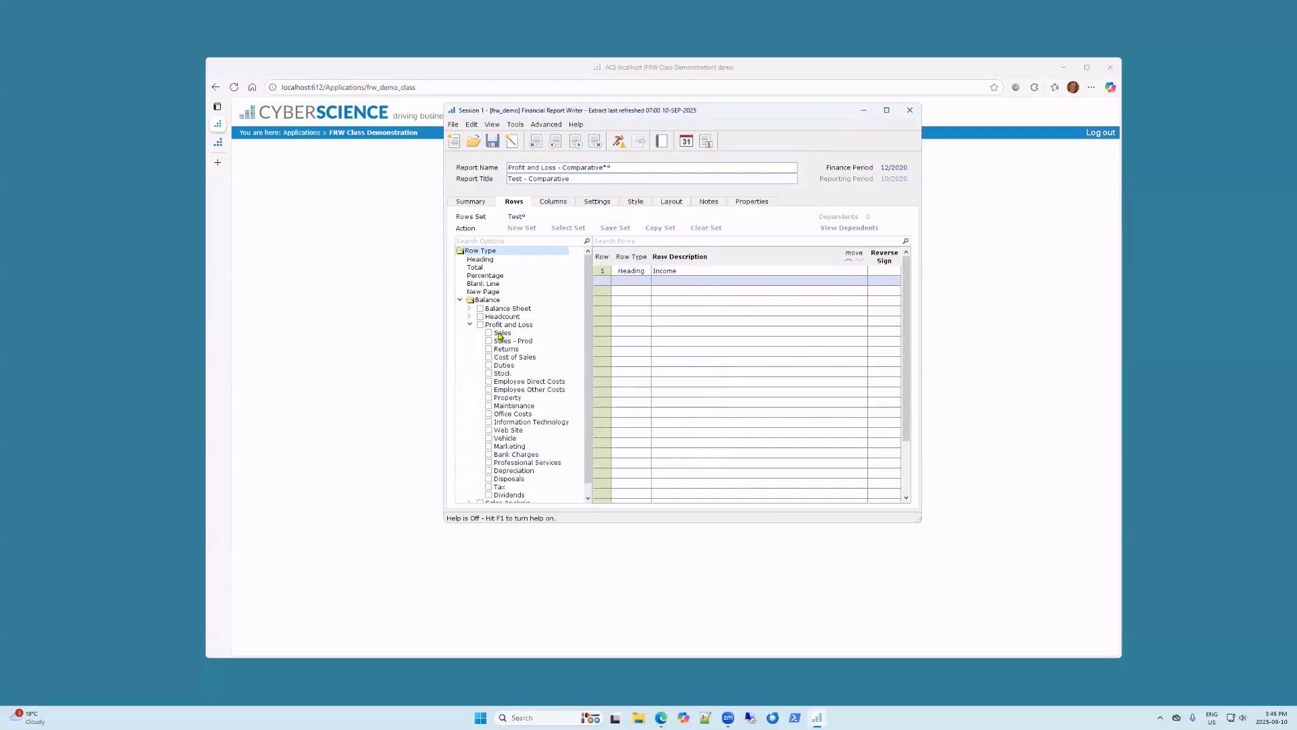
pyautogui.click(500, 335)
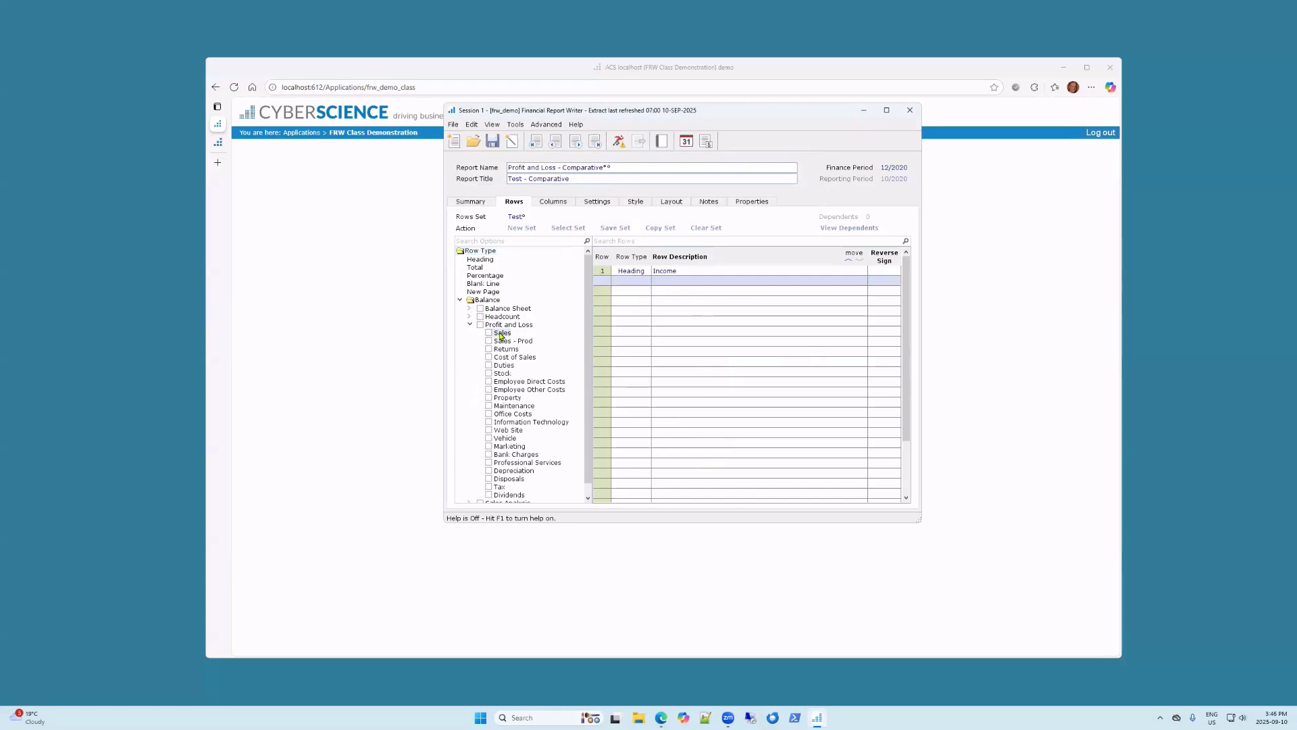
pyautogui.click(502, 358)
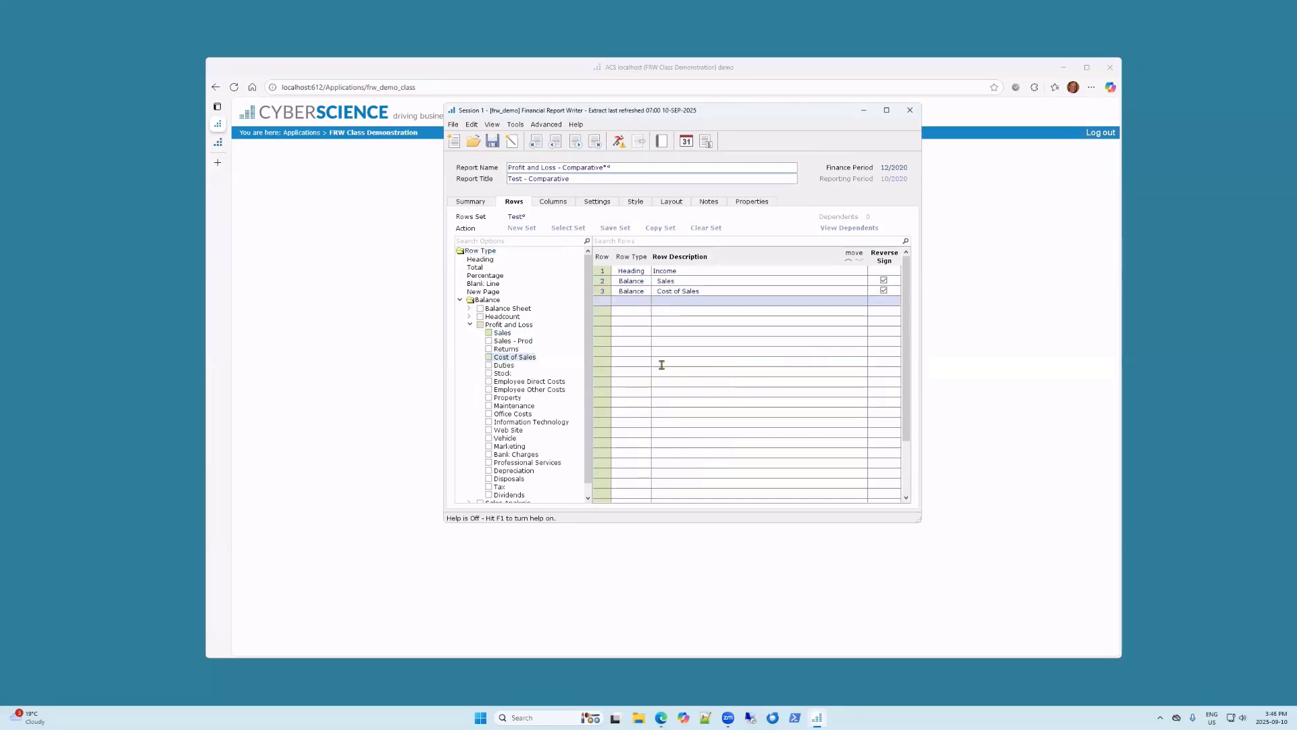
# Step: Add a total row below Cost of Sales and open its row details to see how it is calculated
pyautogui.click(479, 271)
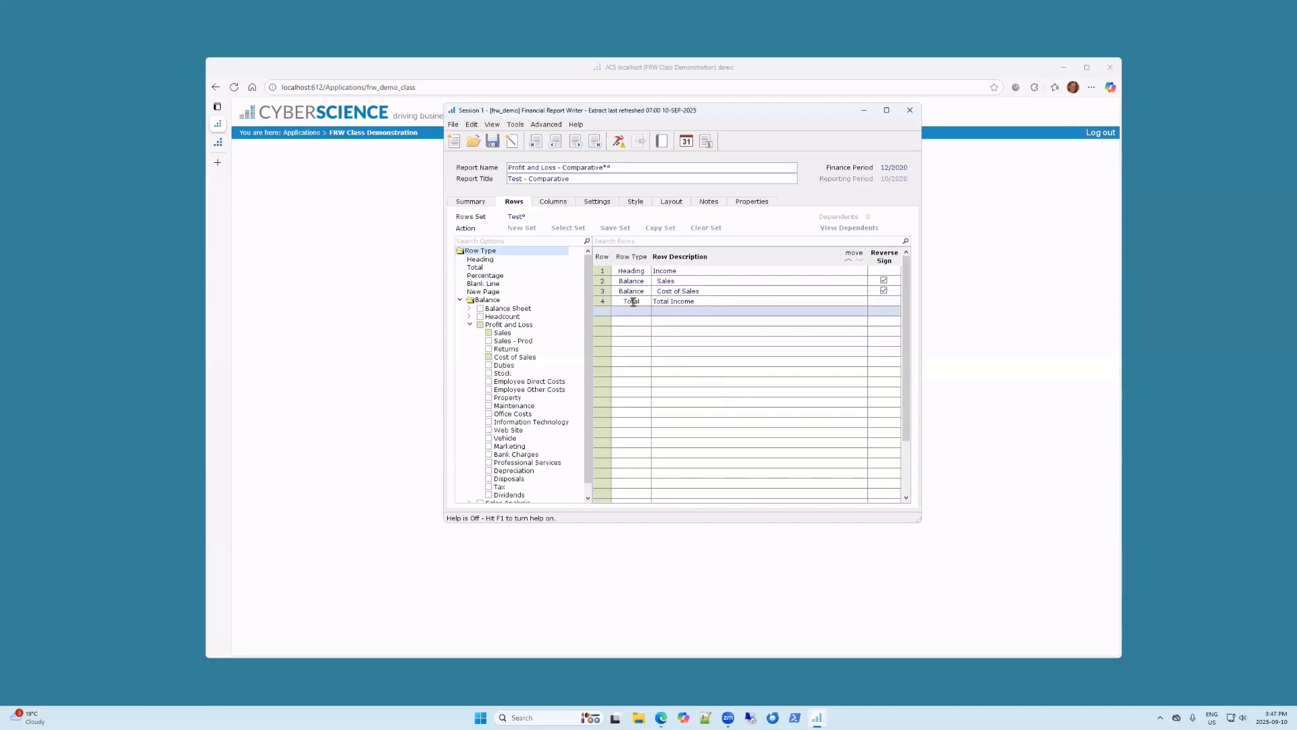
pyautogui.moveTo(633, 302)
pyautogui.doubleClick(632, 302)
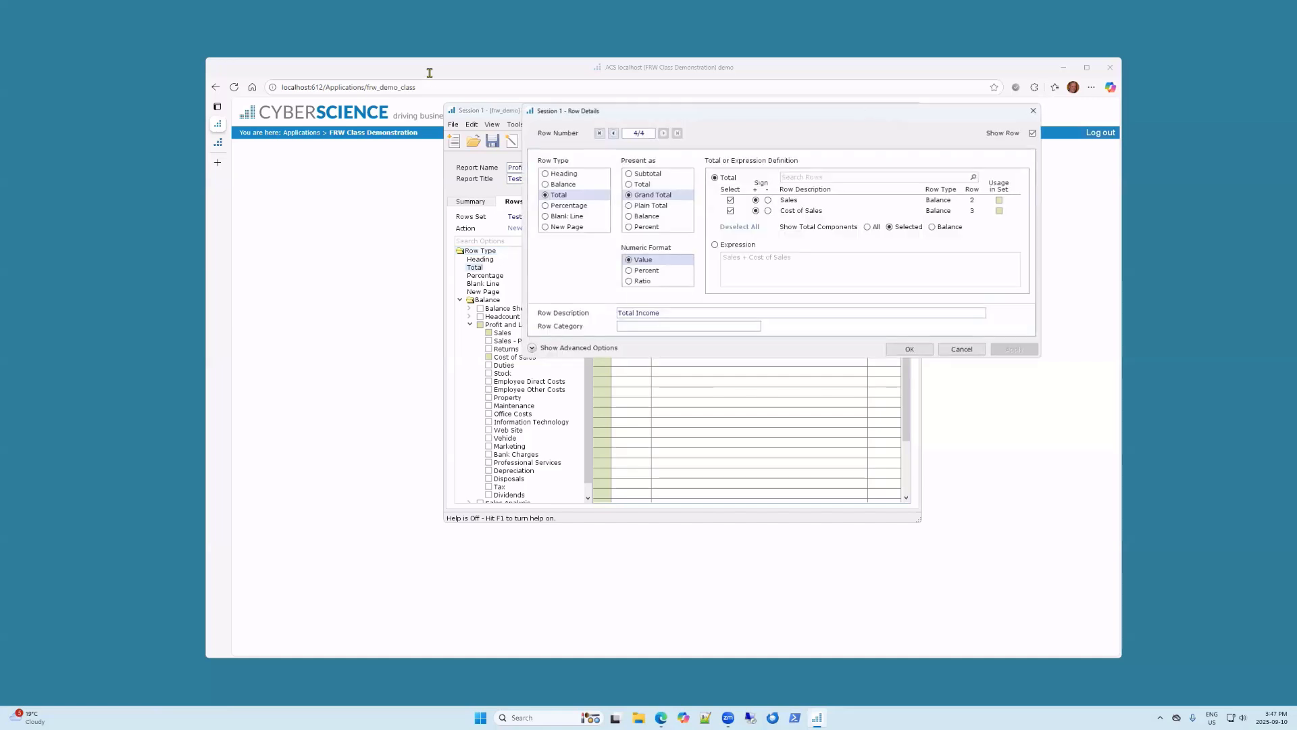
# Step: Review how Sales and Cost of Sales are combined in the Total Income row and close its row details
pyautogui.moveTo(703, 106); pyautogui.dragTo(586, 106)
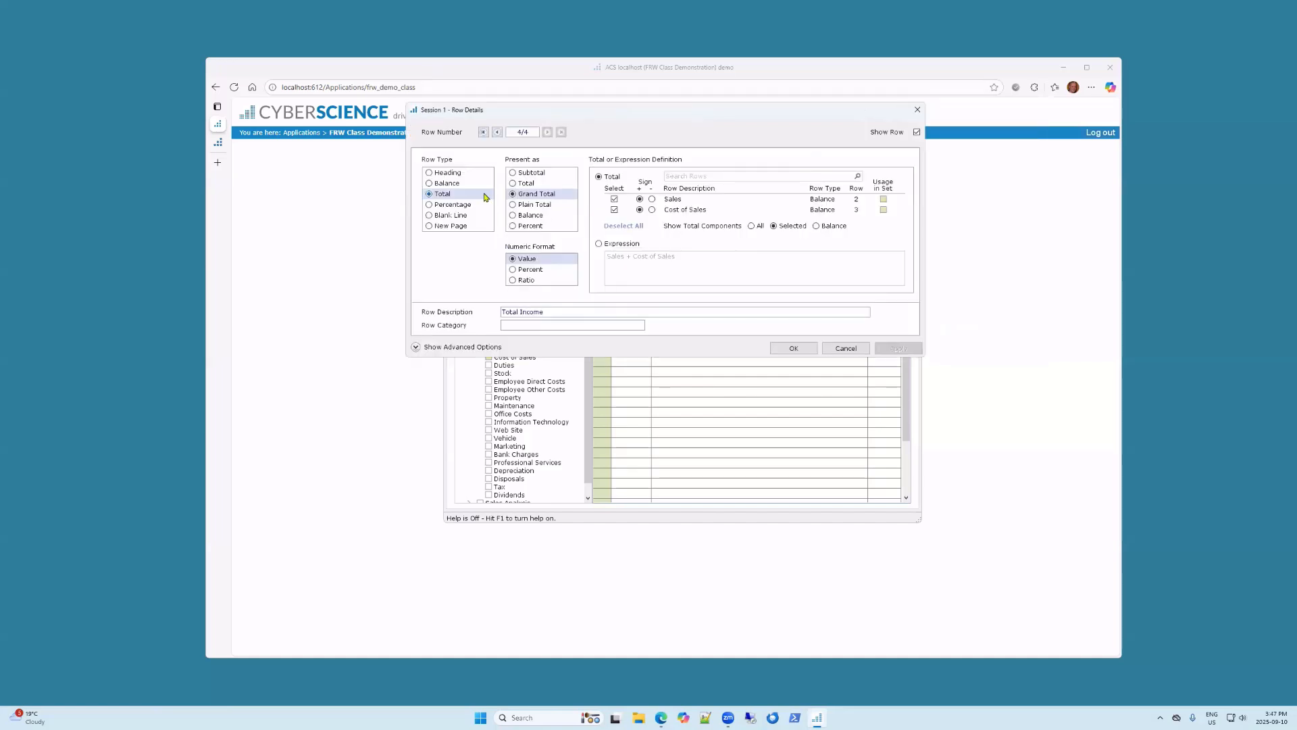
pyautogui.click(652, 210)
pyautogui.click(781, 347)
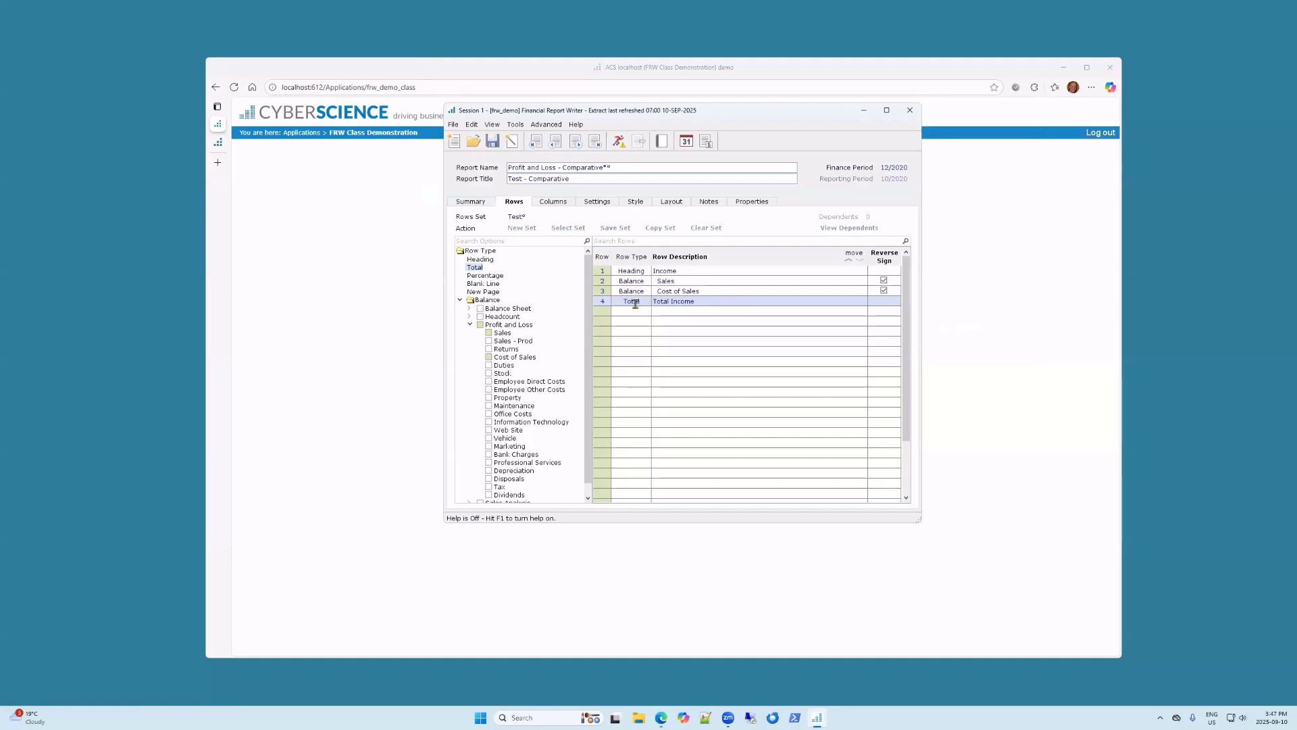
pyautogui.moveTo(636, 304)
# Step: Add a blank line and a heading row with the description Expenses below Total Income
pyautogui.click(476, 285)
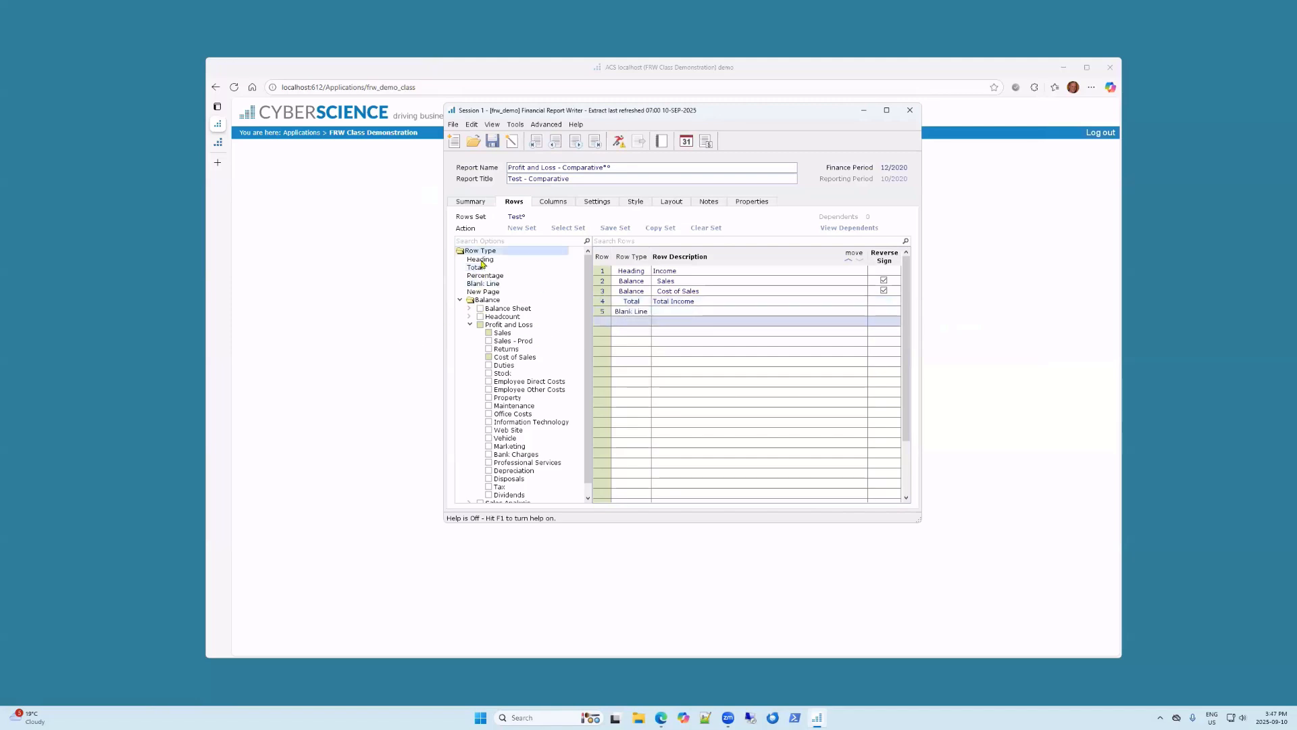
pyautogui.click(478, 261)
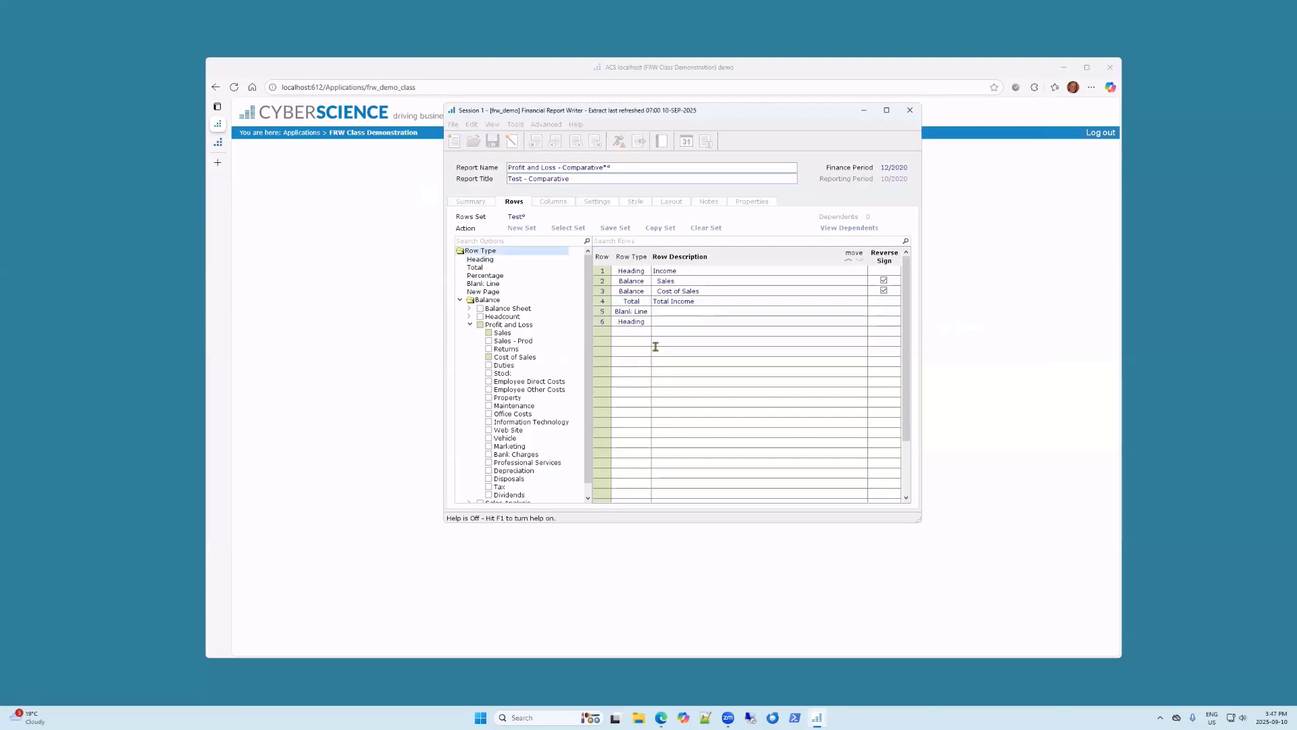
pyautogui.write('Expenses')
pyautogui.press('Return')
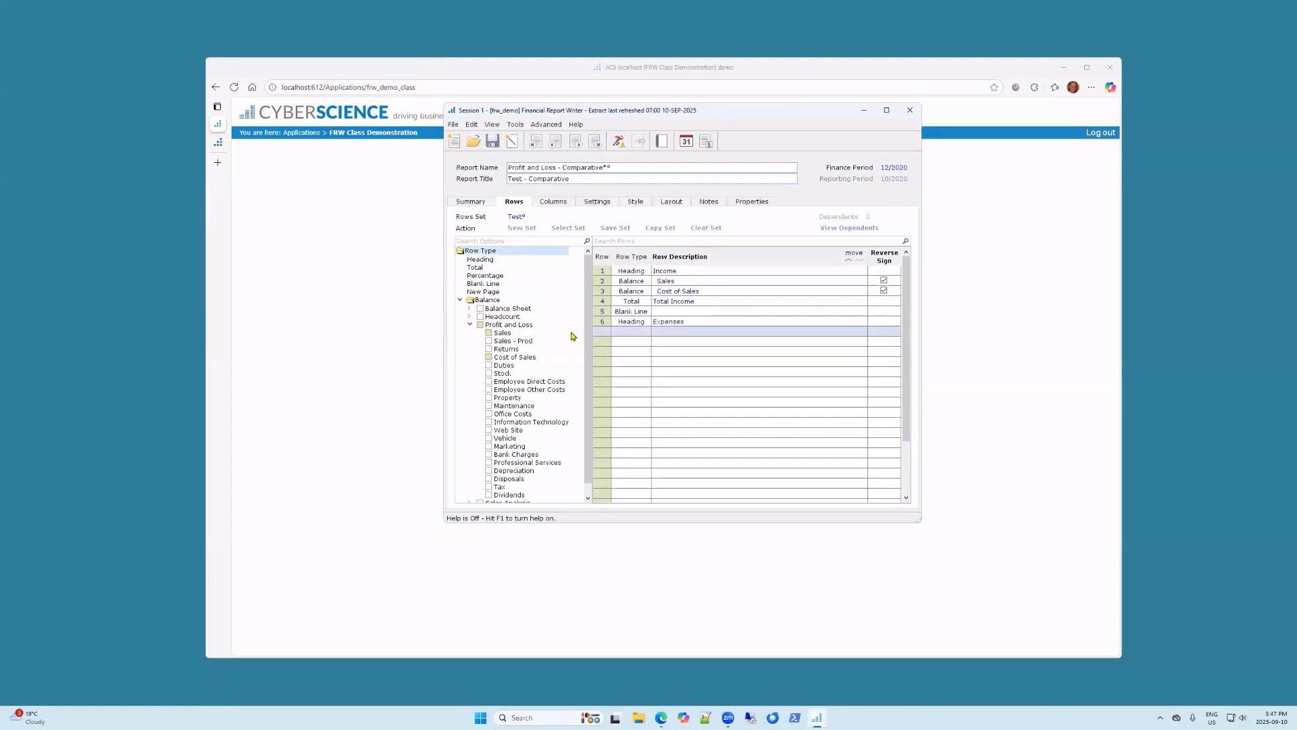
# Step: Add the Maintenance, Office Costs and Information Technology balances below the Expenses heading, followed by a total row
pyautogui.scroll(-1, 473, 404)
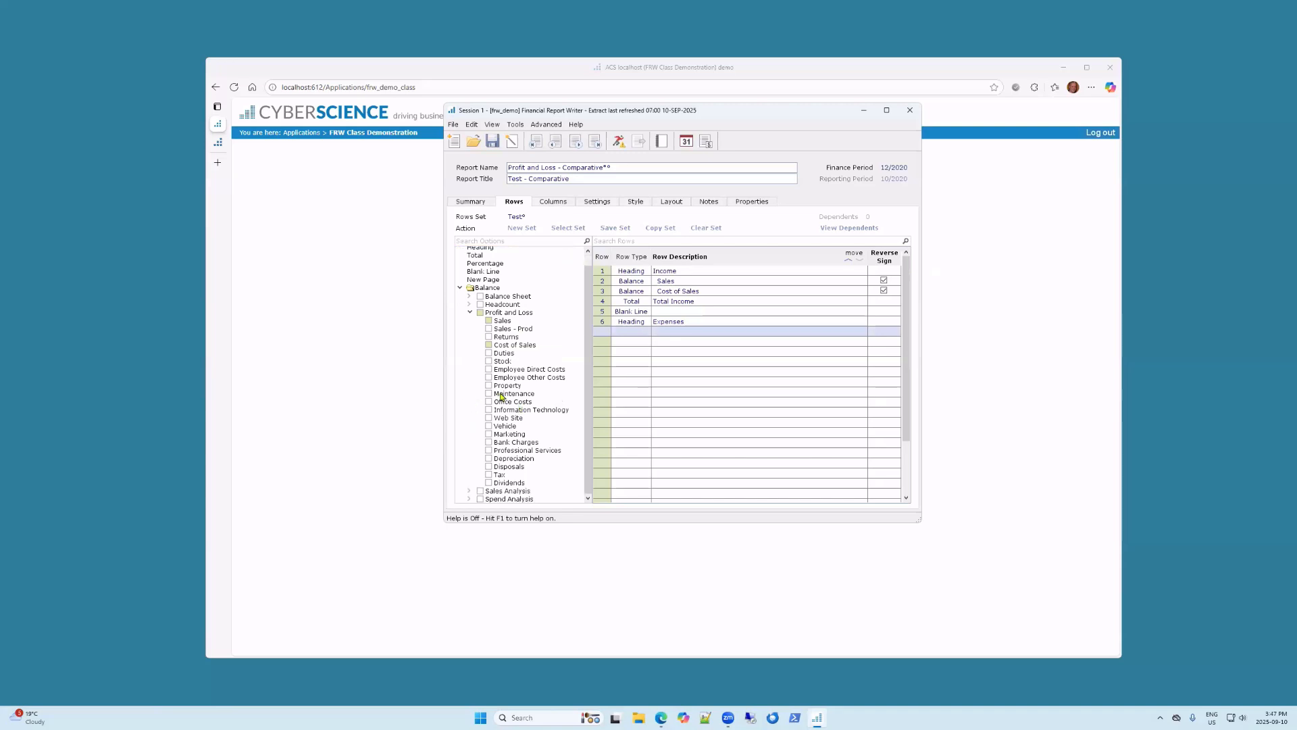
pyautogui.click(500, 394)
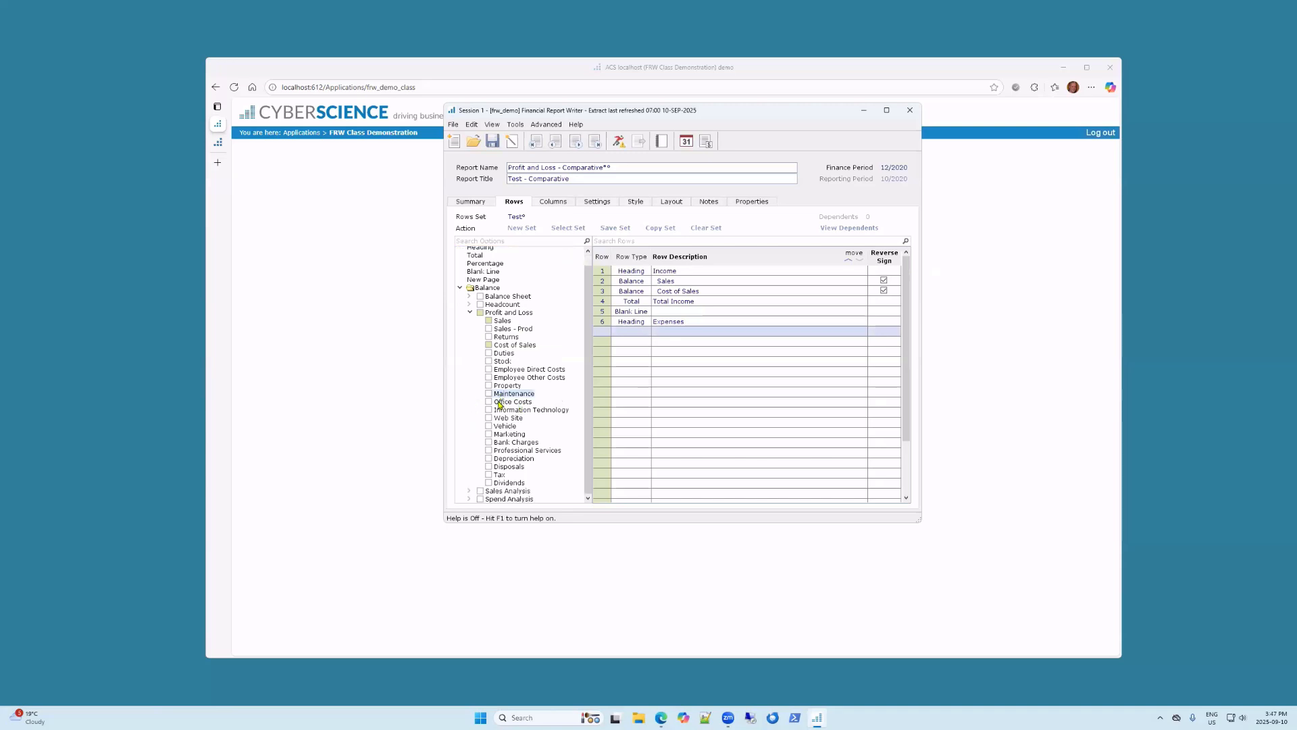
pyautogui.click(498, 410)
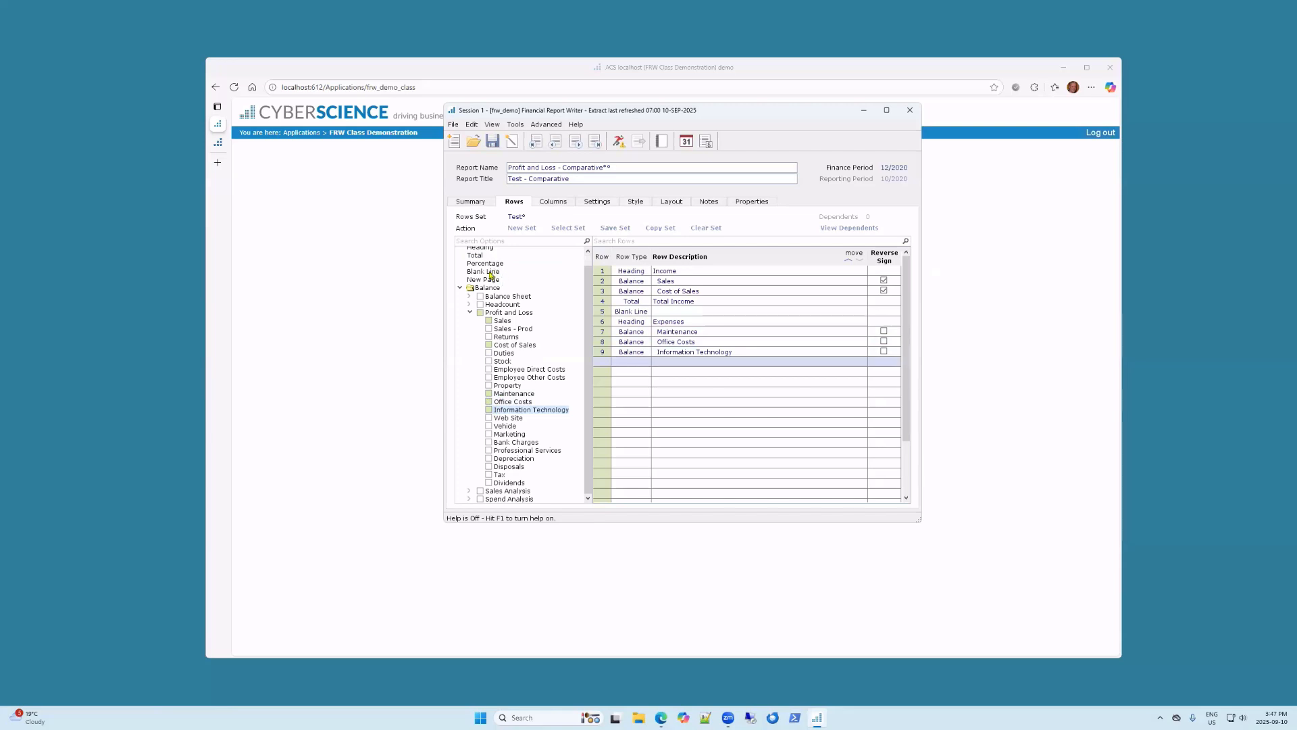
pyautogui.scroll(1, 513, 289)
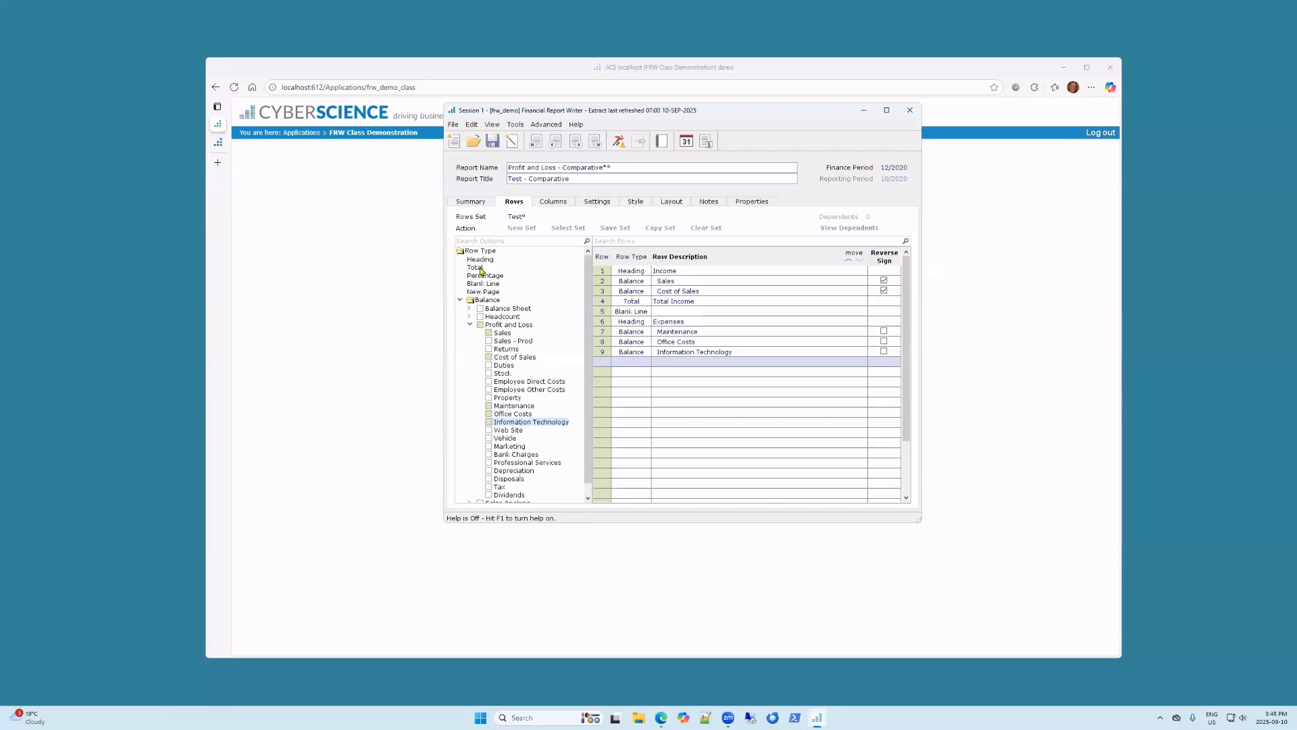
pyautogui.click(482, 271)
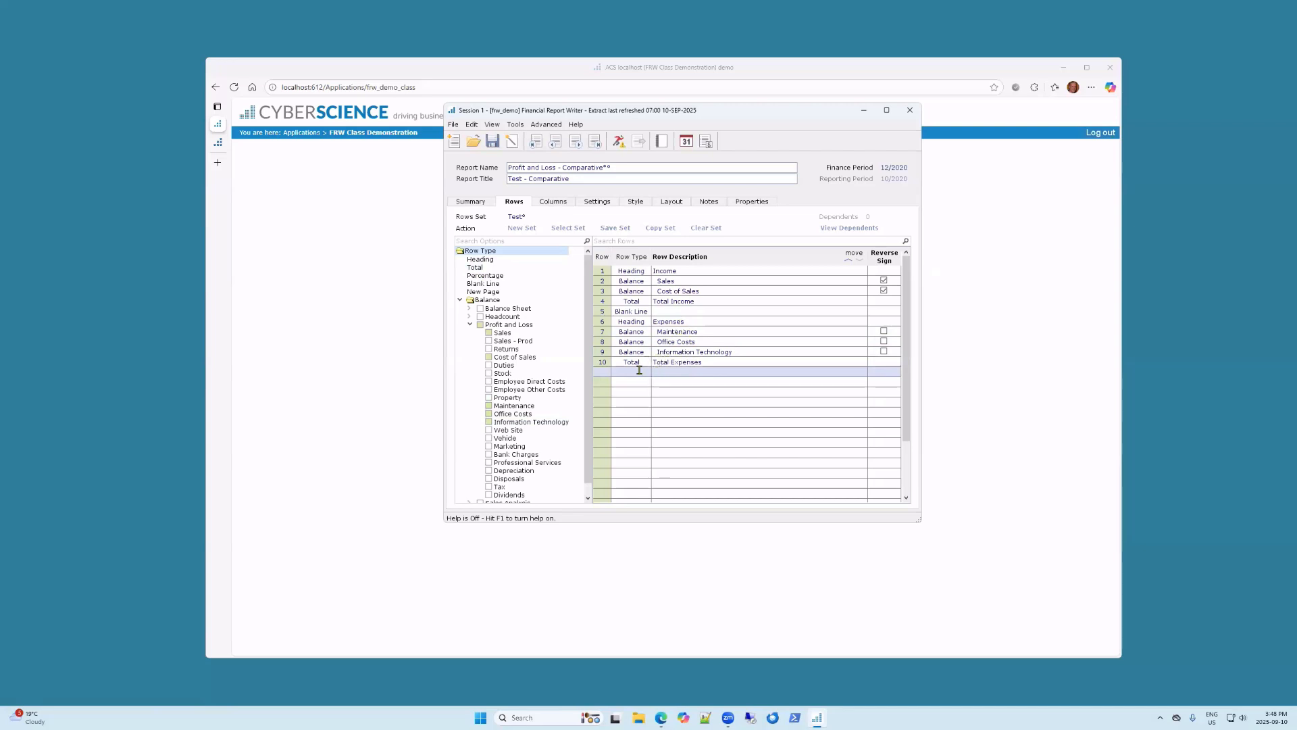
pyautogui.moveTo(634, 363)
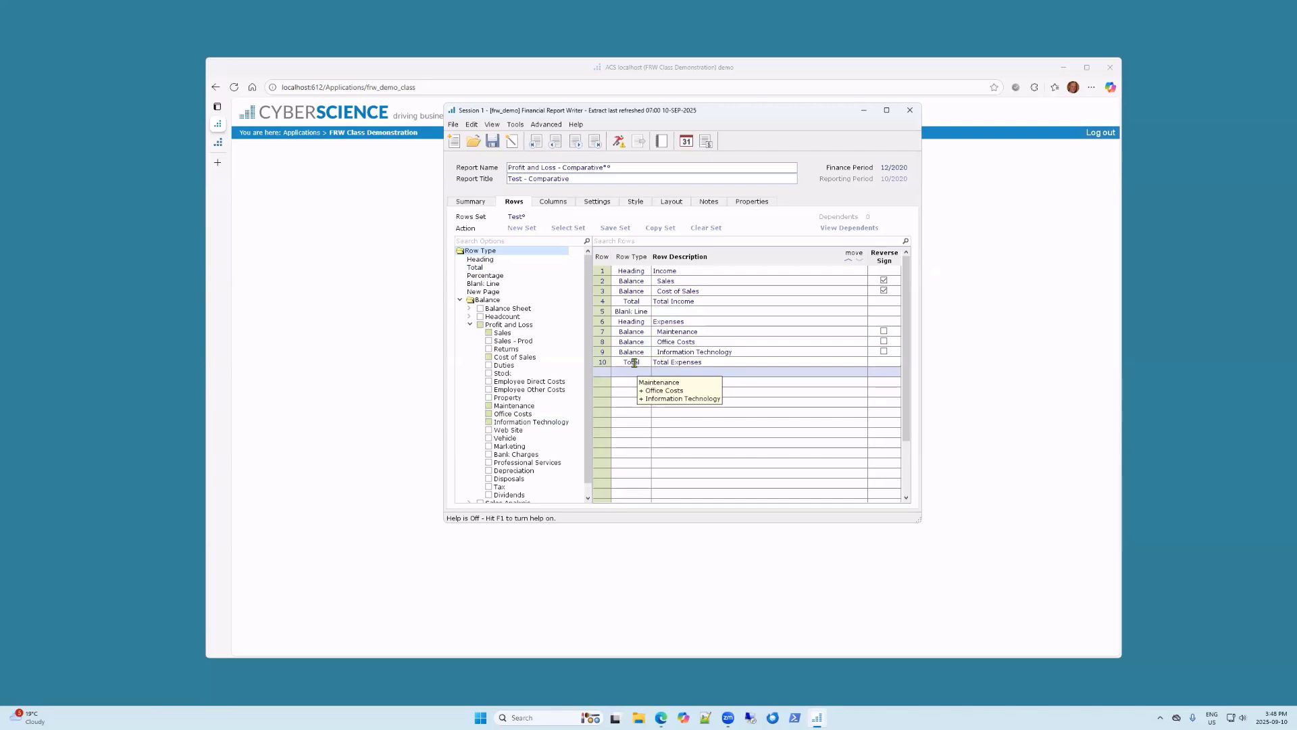
# Step: Add a blank line after the expenses total, then run the report to view the income and expenses sections
pyautogui.doubleClick(487, 287)
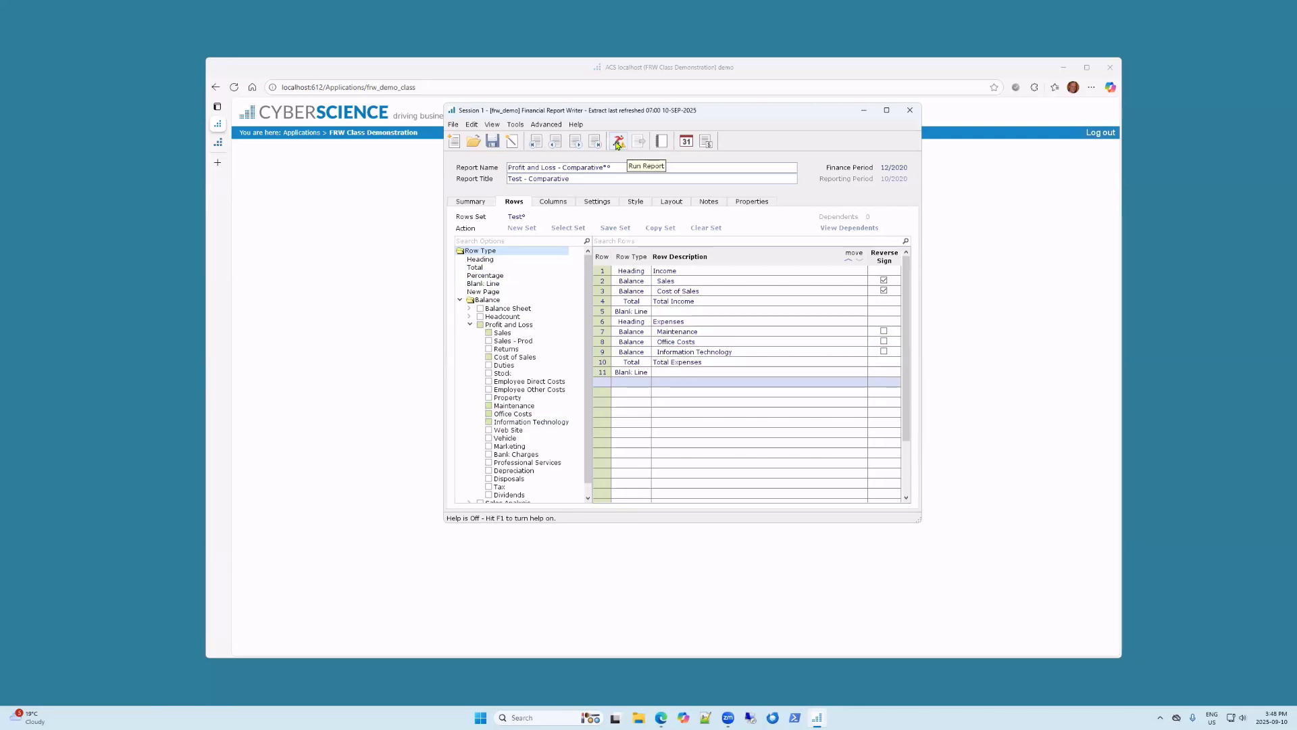
pyautogui.click(617, 142)
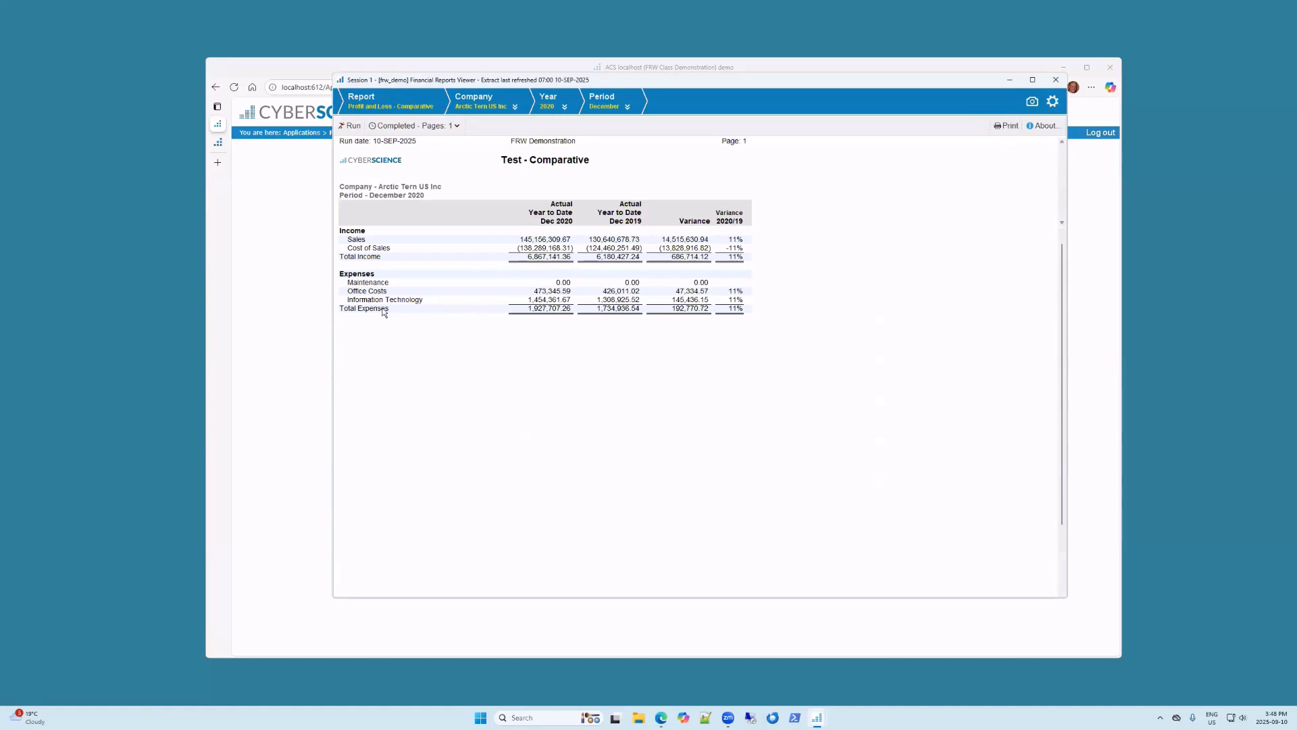
pyautogui.click(1012, 81)
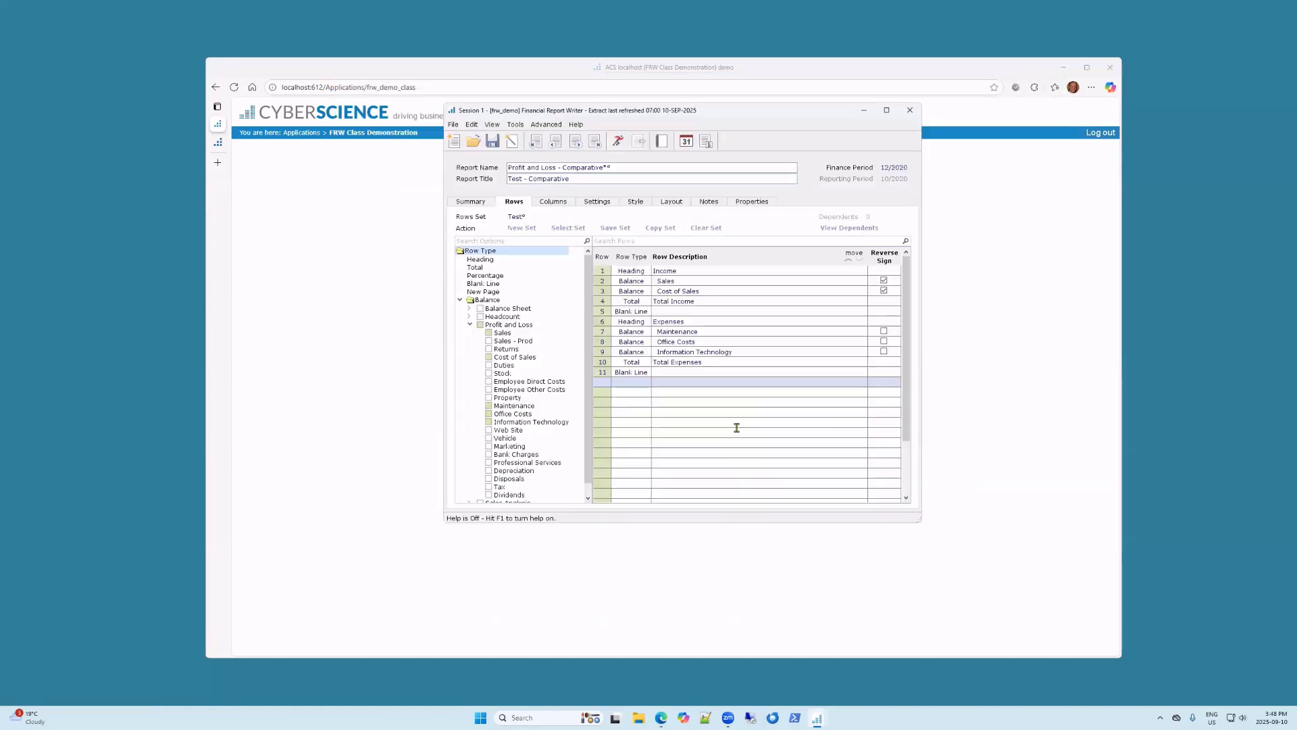
# Step: Add a total row described as Profit/Loss at the end of the rows set and check the report output
pyautogui.click(475, 268)
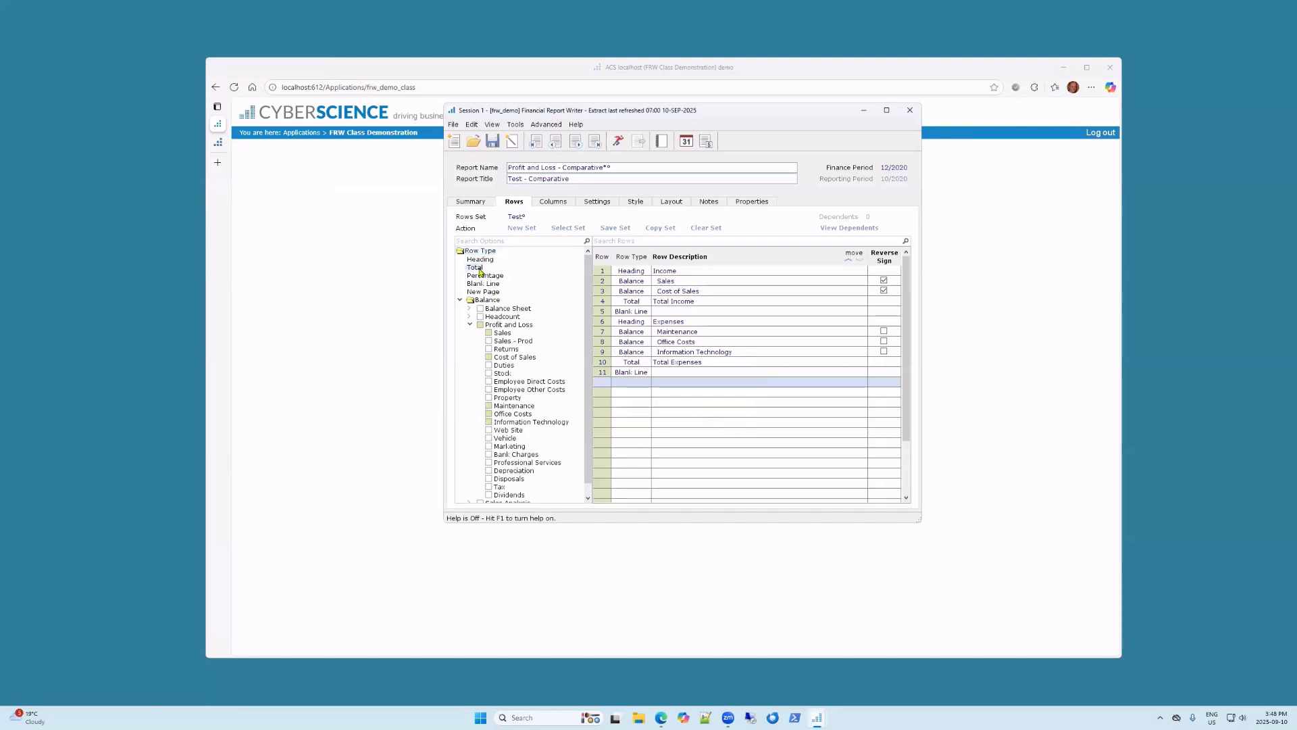
pyautogui.moveTo(480, 271); pyautogui.dragTo(720, 398)
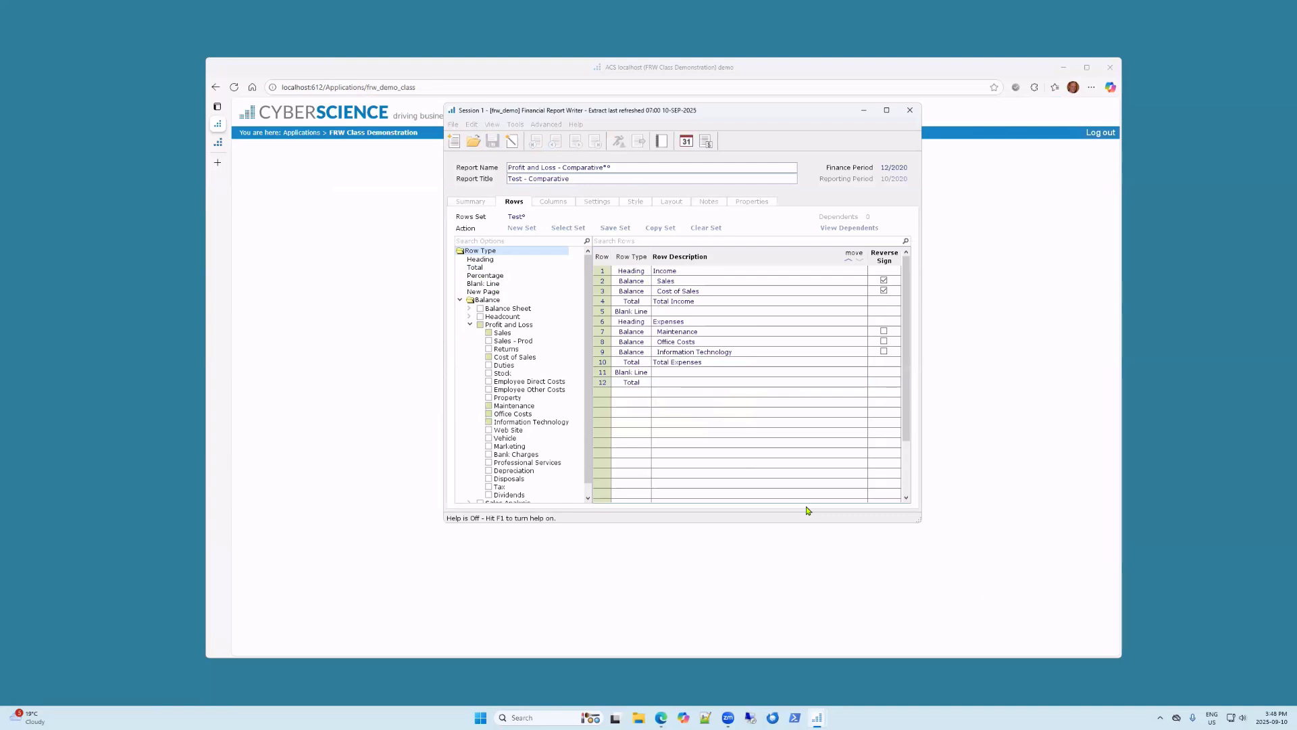
pyautogui.write('fit/Loss')
pyautogui.press('Return')
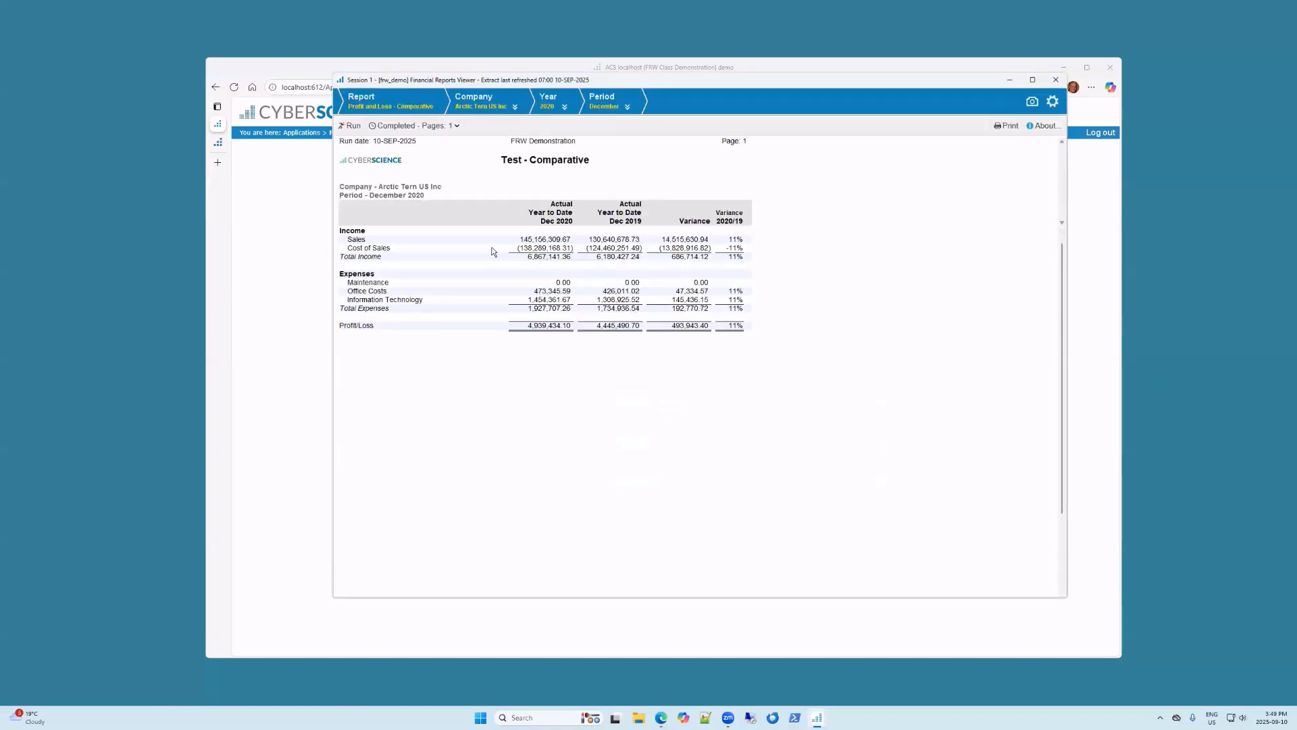
pyautogui.click(538, 258)
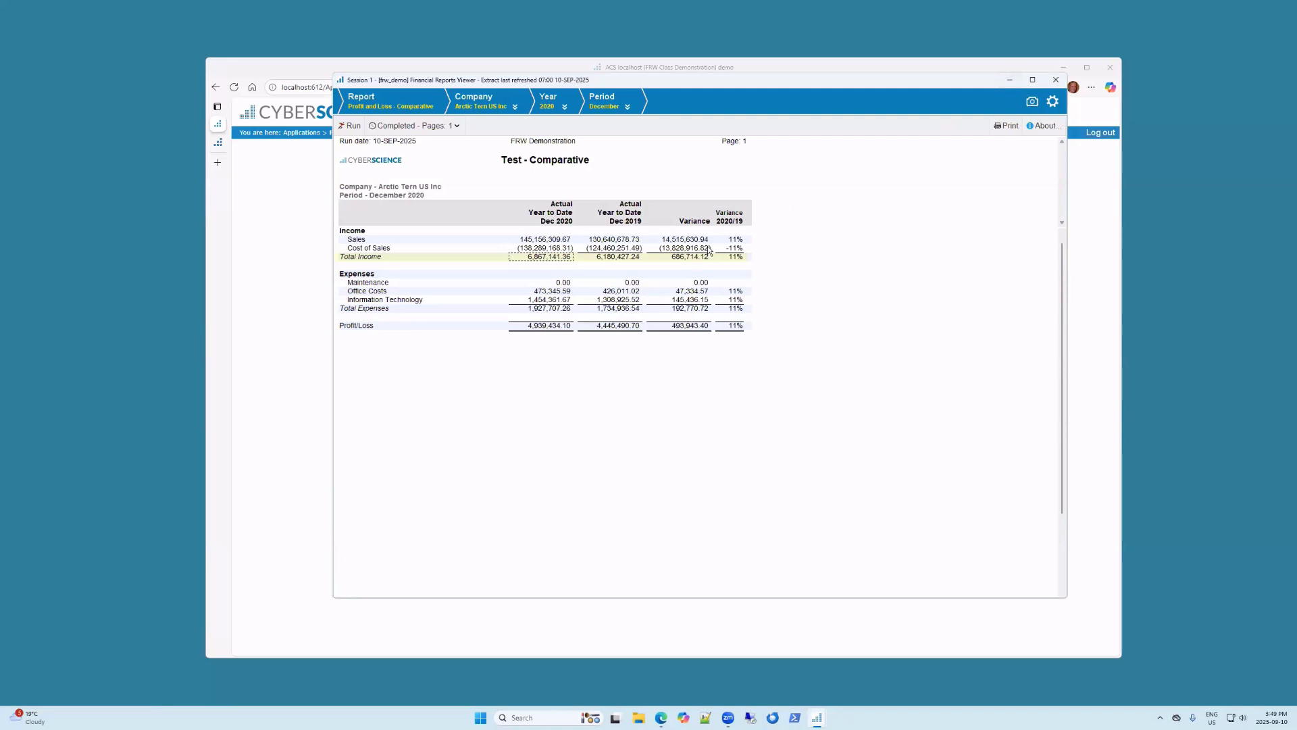
pyautogui.click(1009, 81)
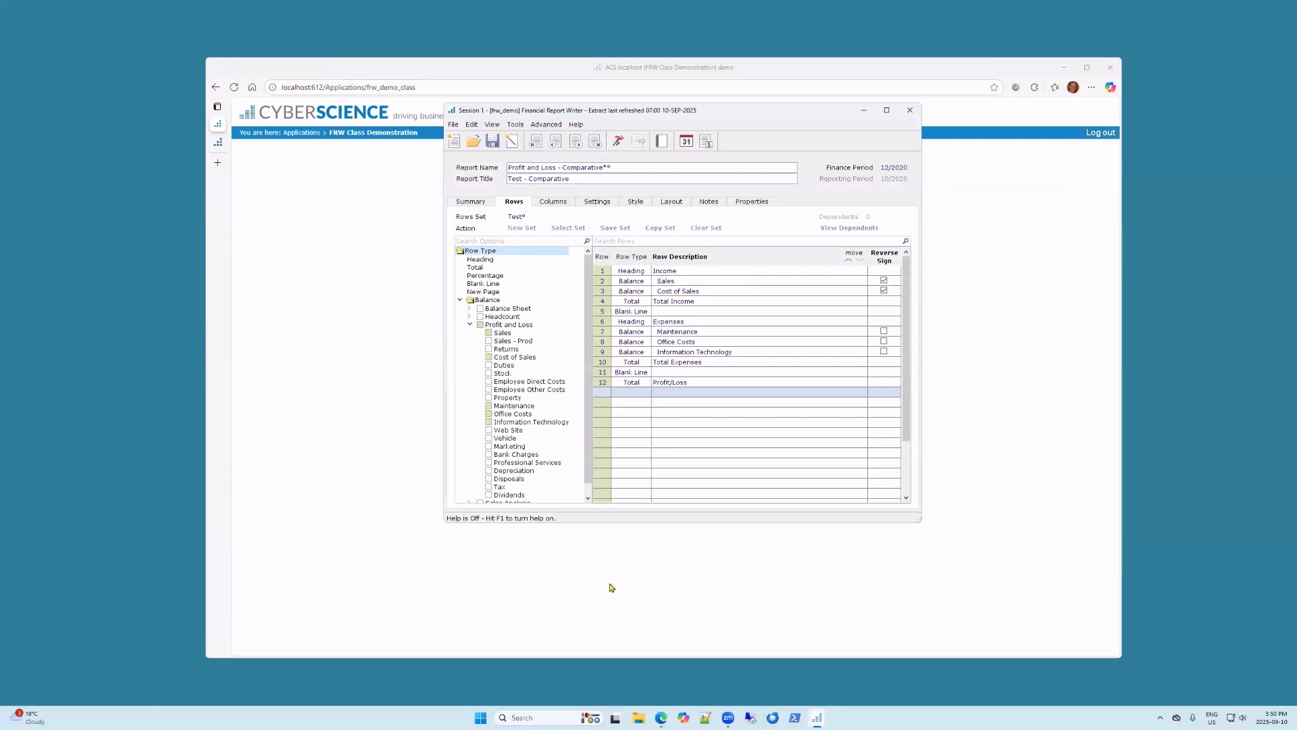
# Step: Override the report's default value scale with 1,000 and run the report to view the scaled figures
pyautogui.click(636, 202)
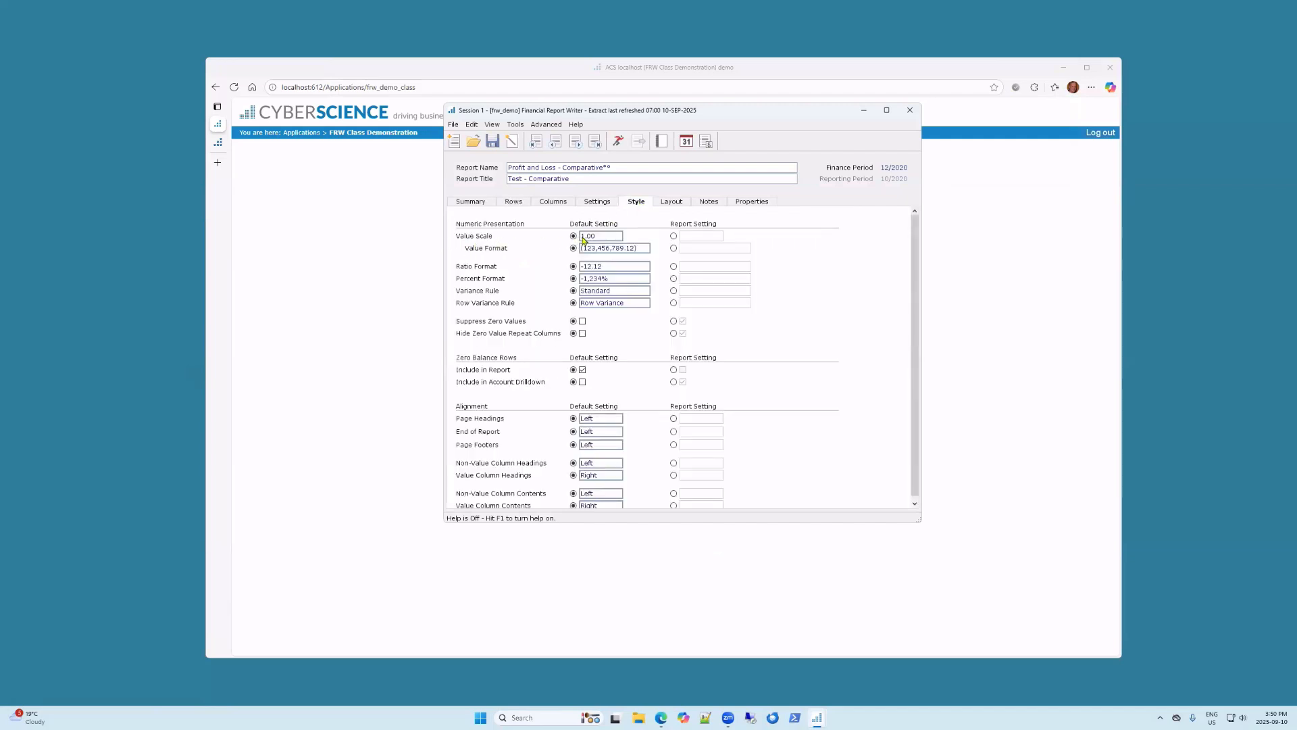
pyautogui.click(674, 237)
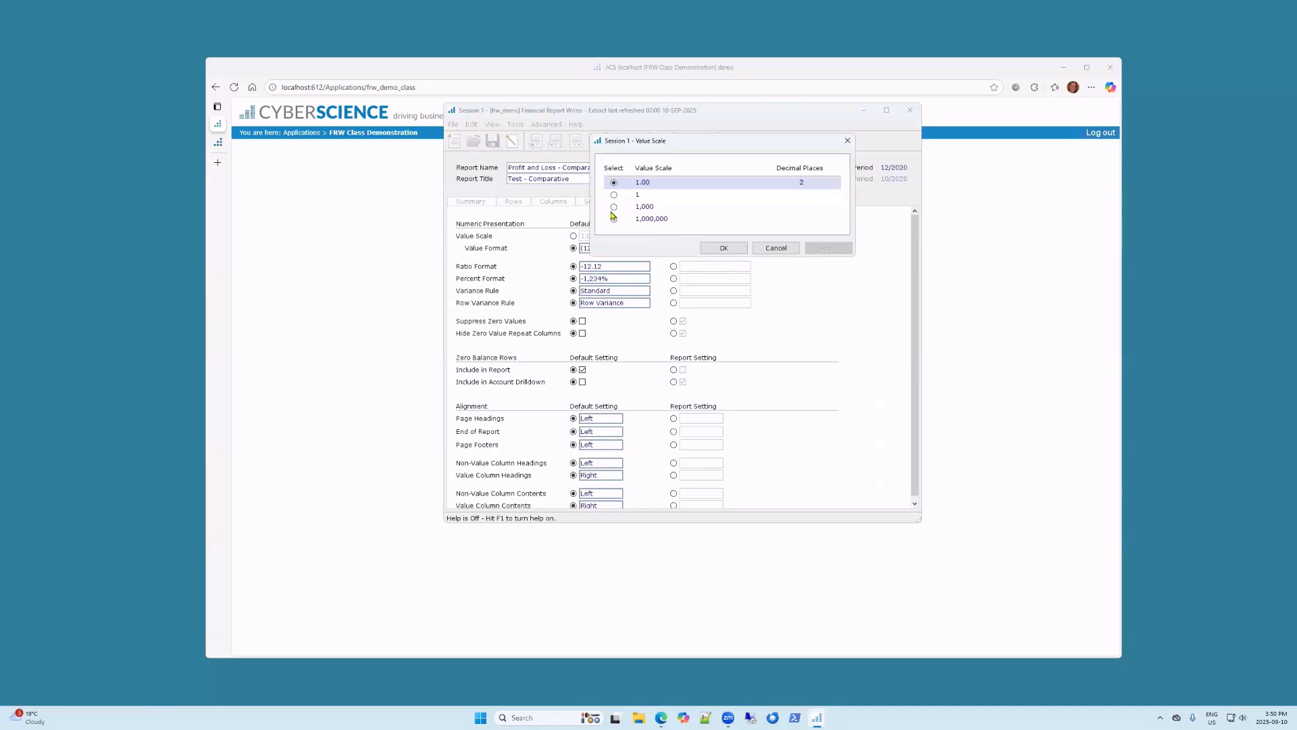
pyautogui.moveTo(674, 150); pyautogui.dragTo(750, 149)
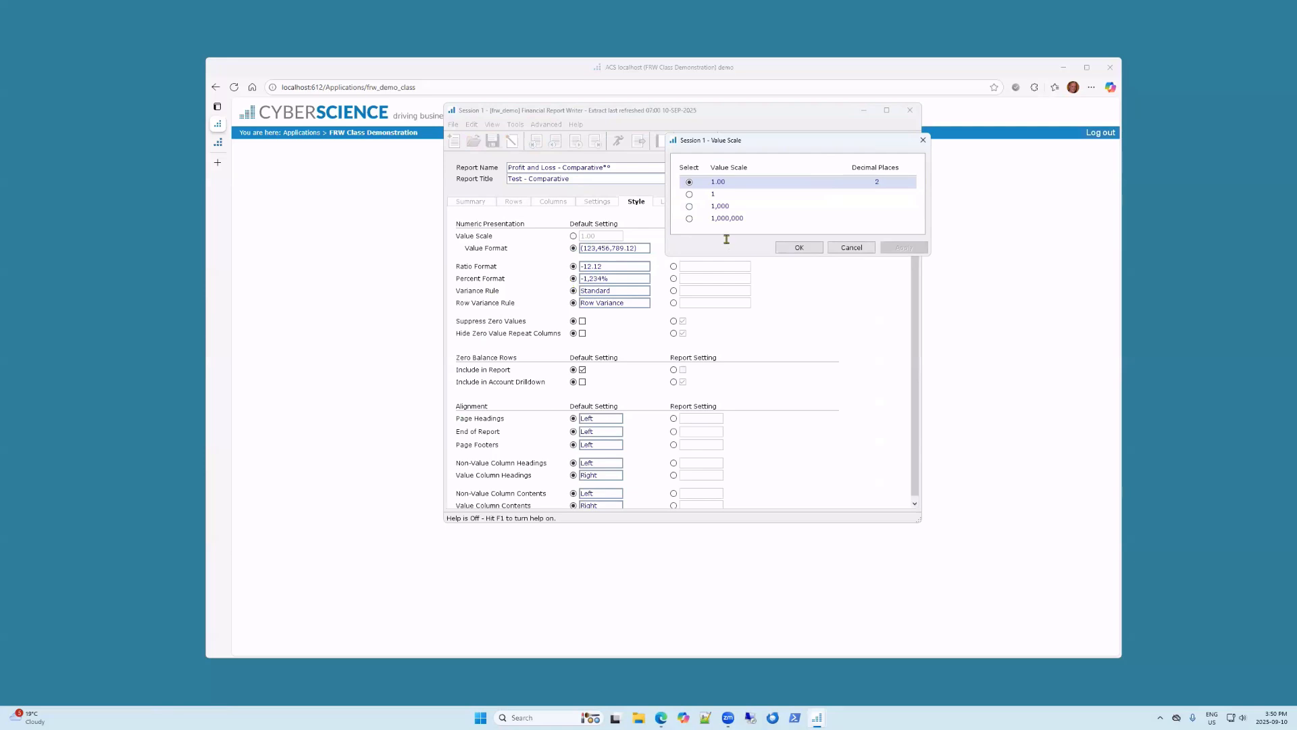
pyautogui.click(689, 207)
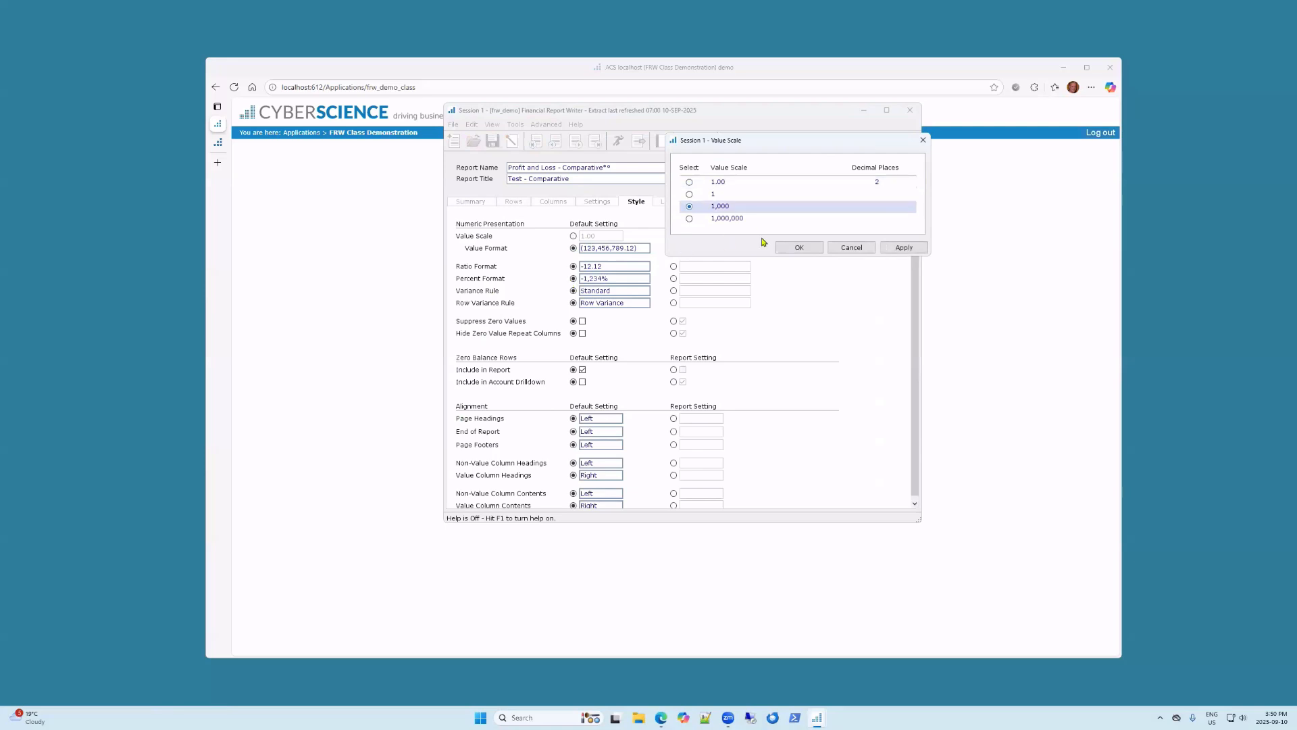
pyautogui.click(798, 248)
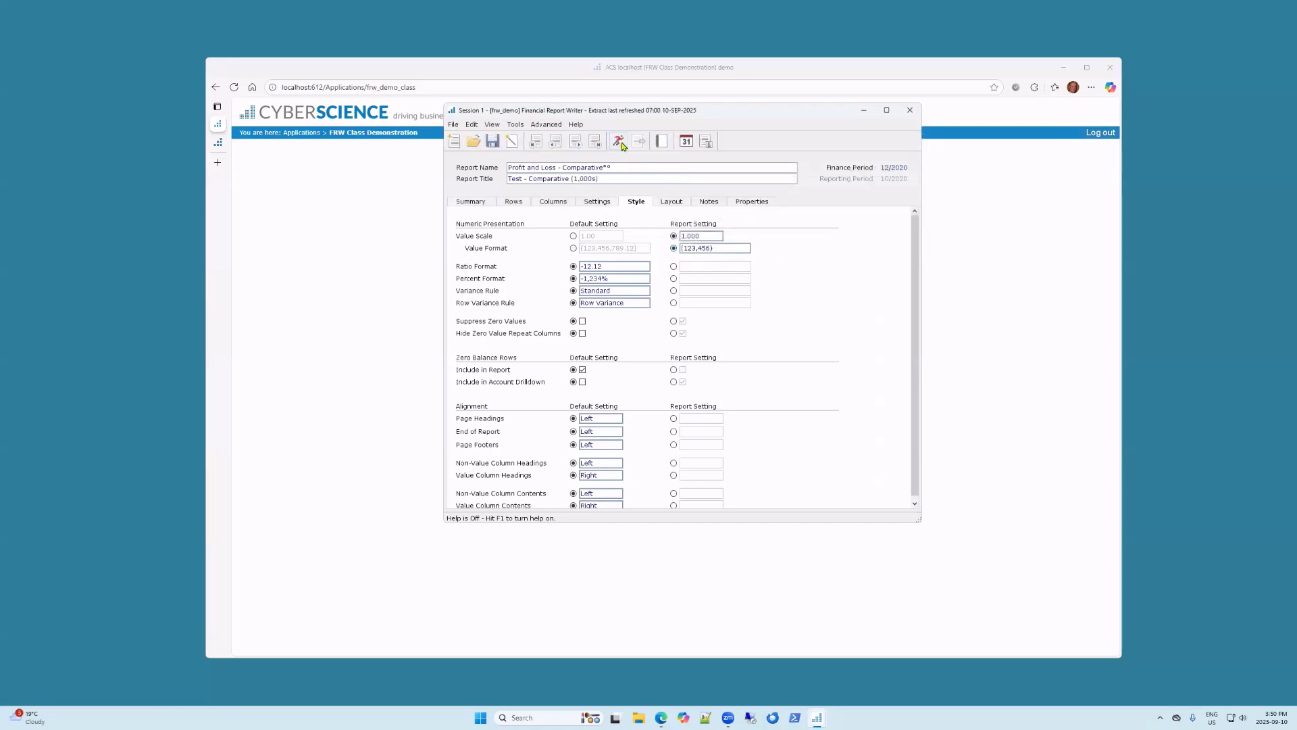
pyautogui.click(621, 144)
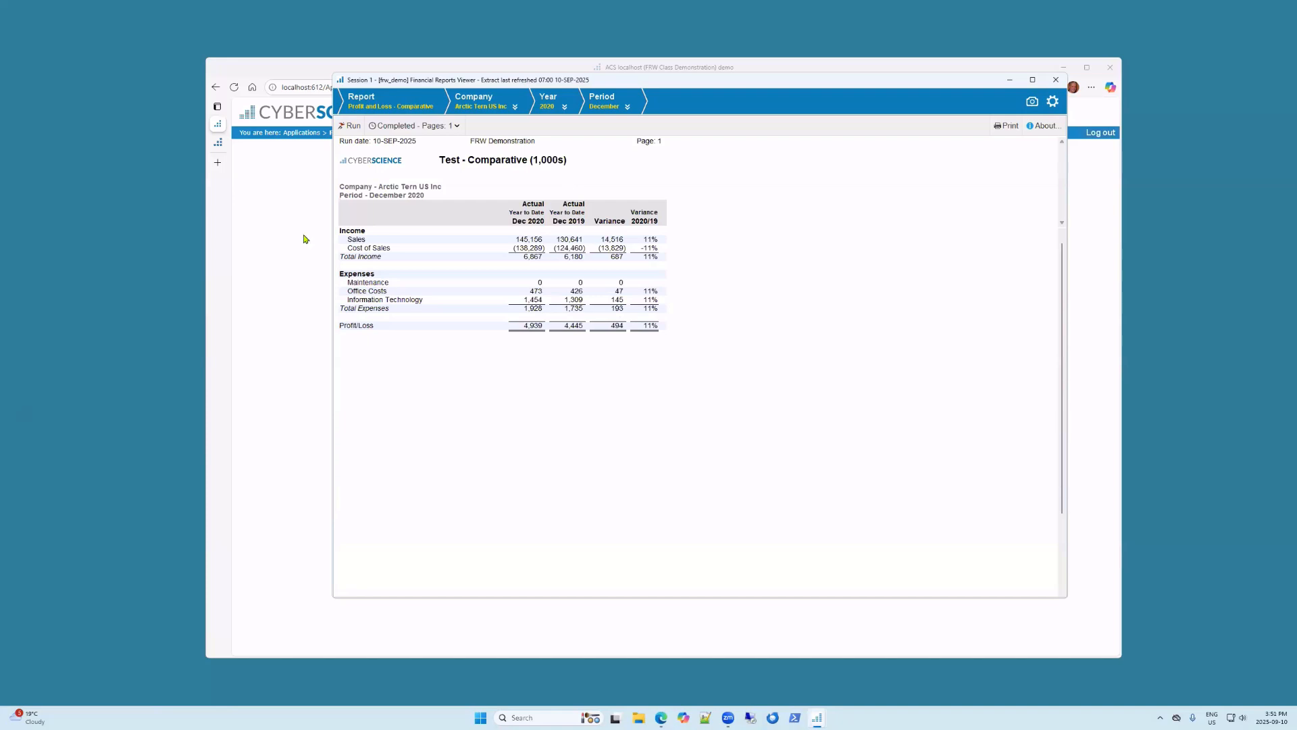
pyautogui.click(1013, 81)
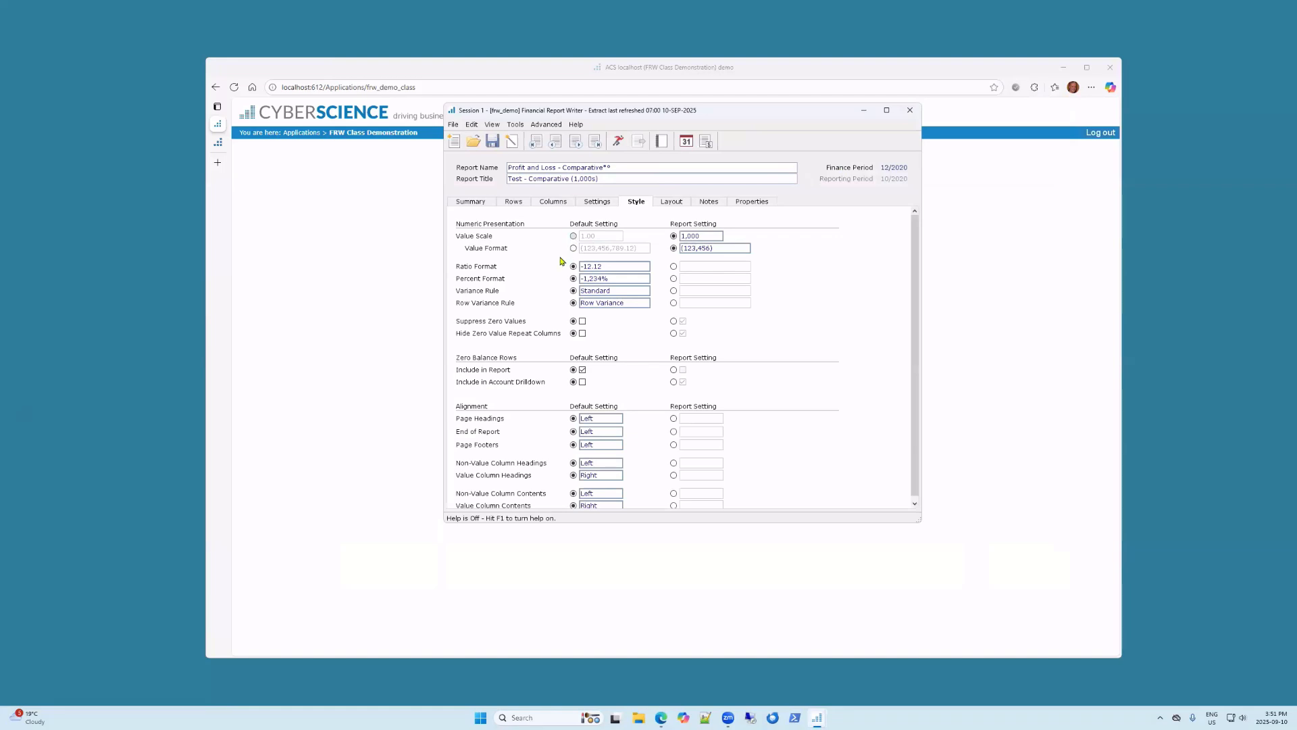
# Step: Return the report's value scale to the default 1.00, run the report again and go back to its definition
pyautogui.click(574, 236)
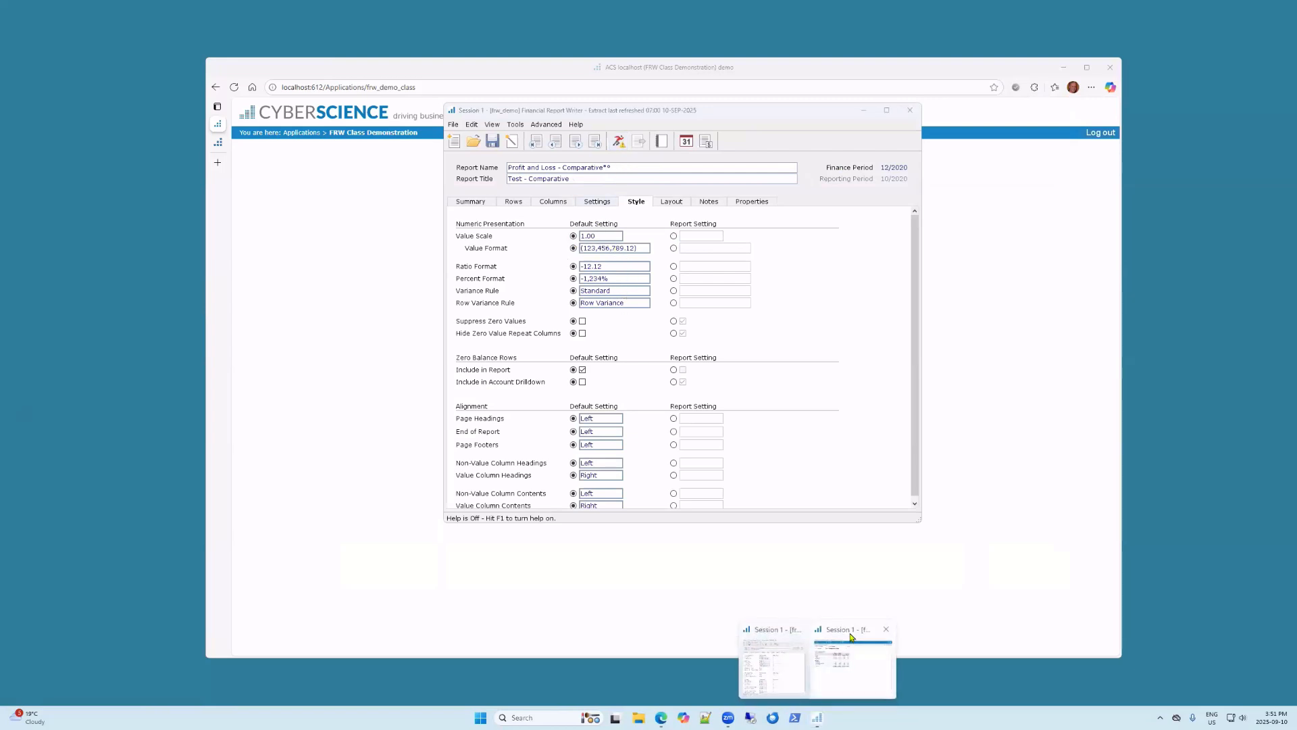
pyautogui.click(856, 656)
pyautogui.moveTo(797, 86); pyautogui.dragTo(1072, 90)
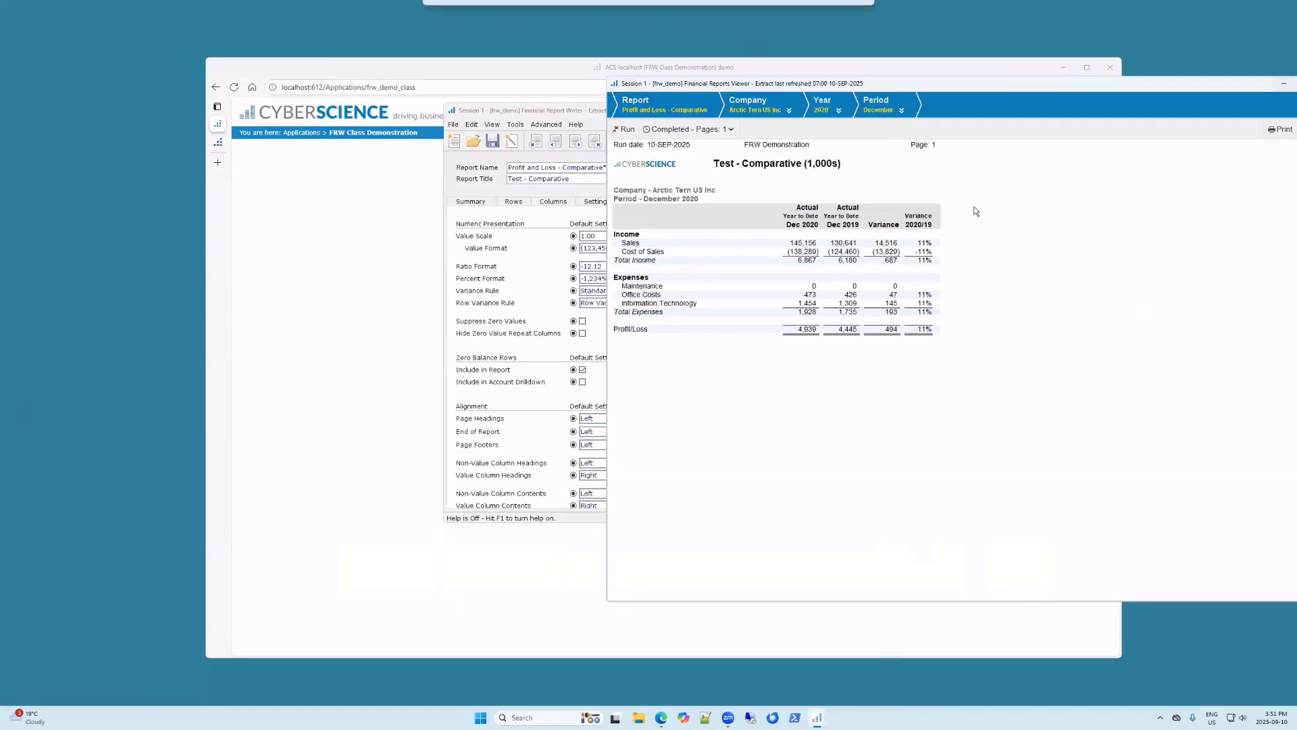
pyautogui.moveTo(557, 111); pyautogui.dragTo(516, 114)
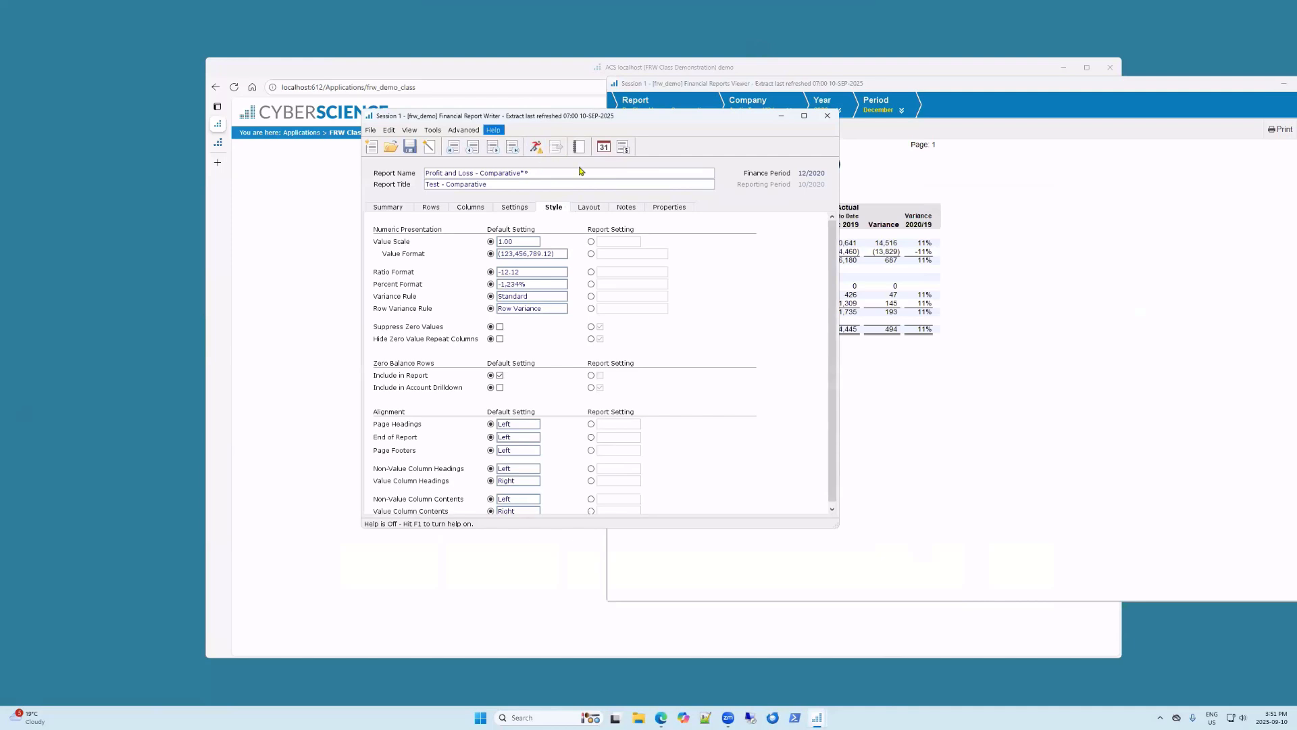
pyautogui.click(534, 148)
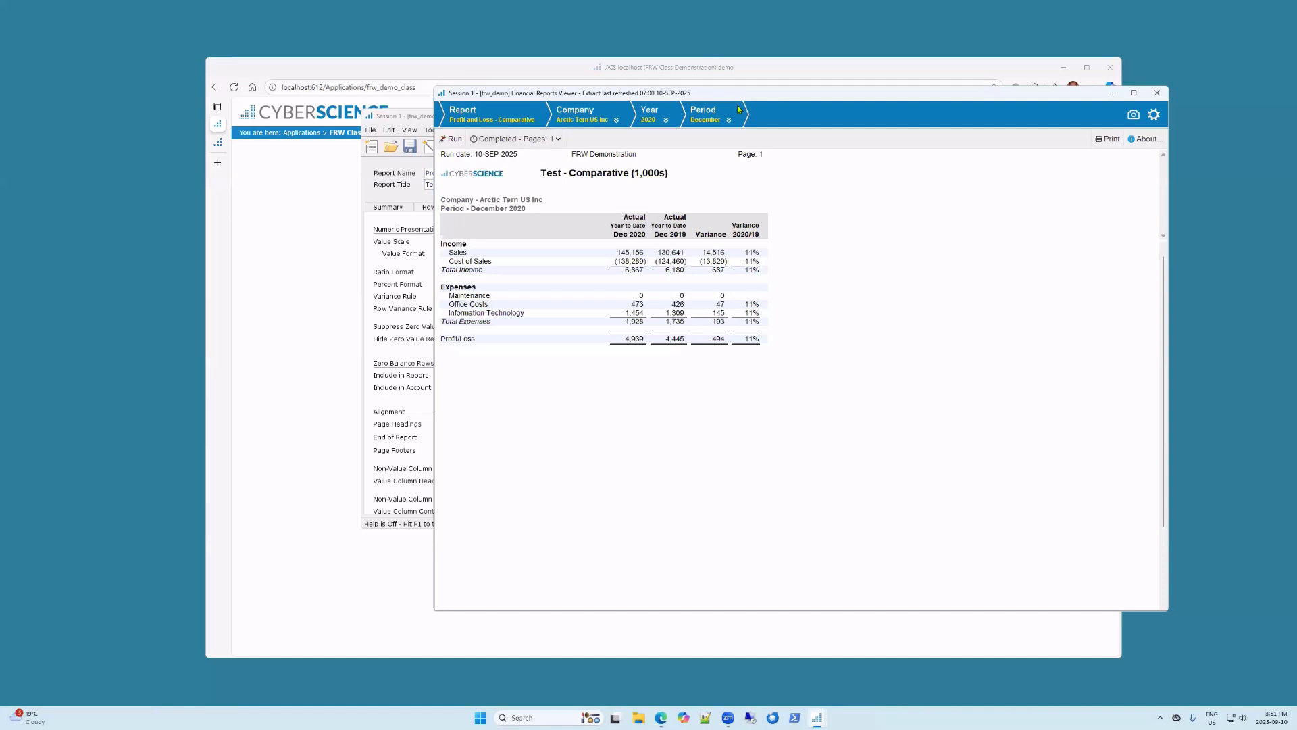
pyautogui.moveTo(1010, 93); pyautogui.dragTo(943, 109)
pyautogui.click(1044, 109)
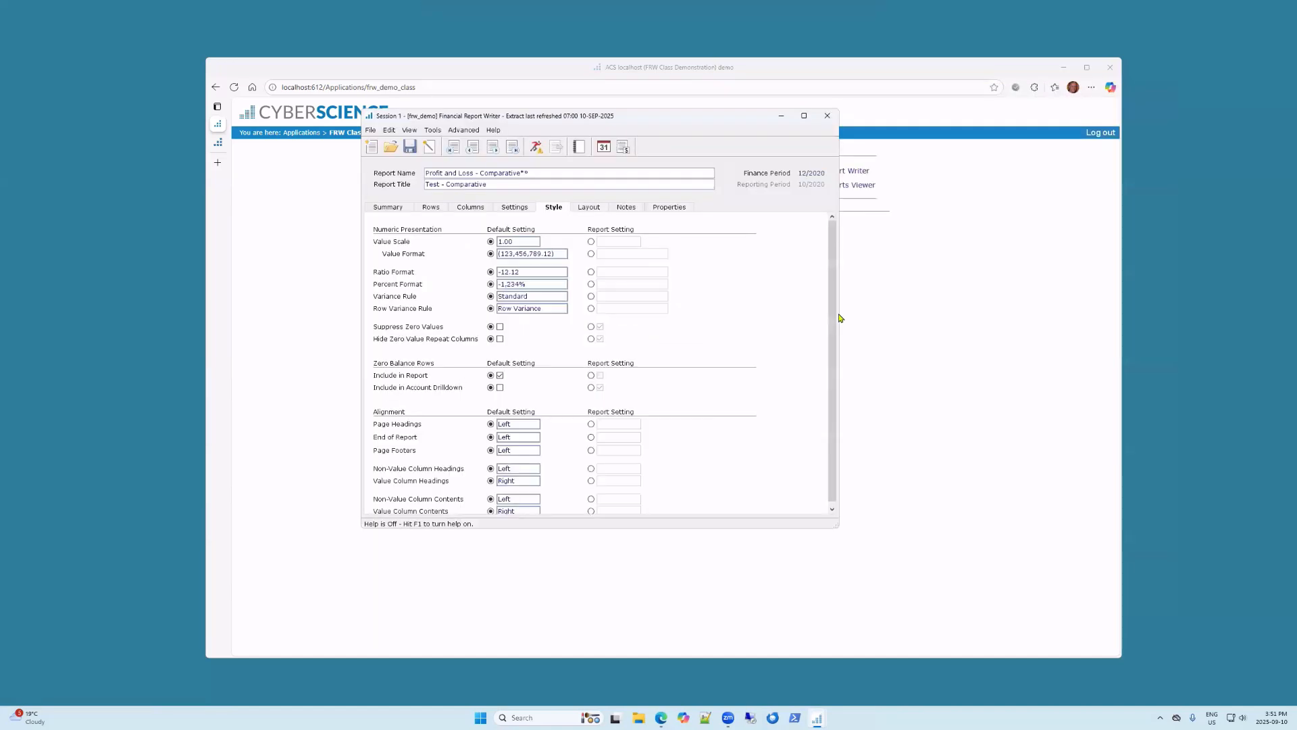
pyautogui.moveTo(682, 116); pyautogui.dragTo(758, 105)
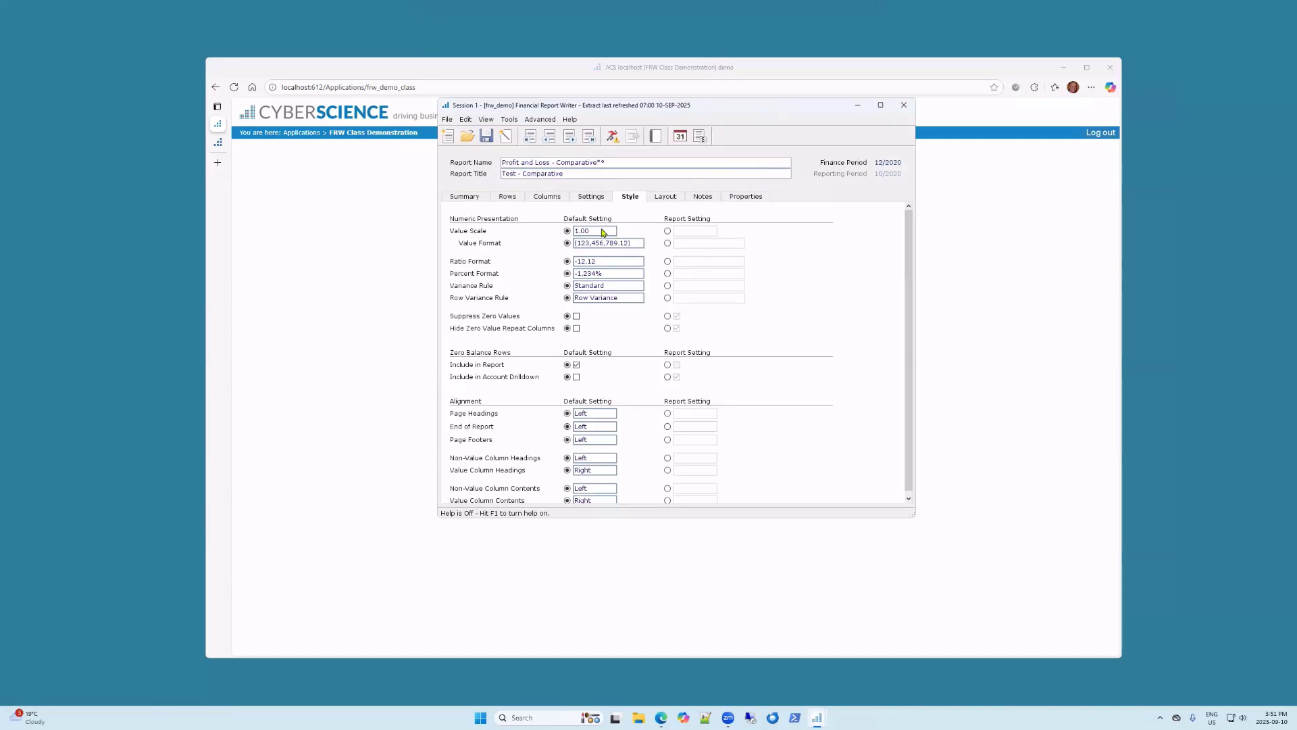
pyautogui.click(541, 198)
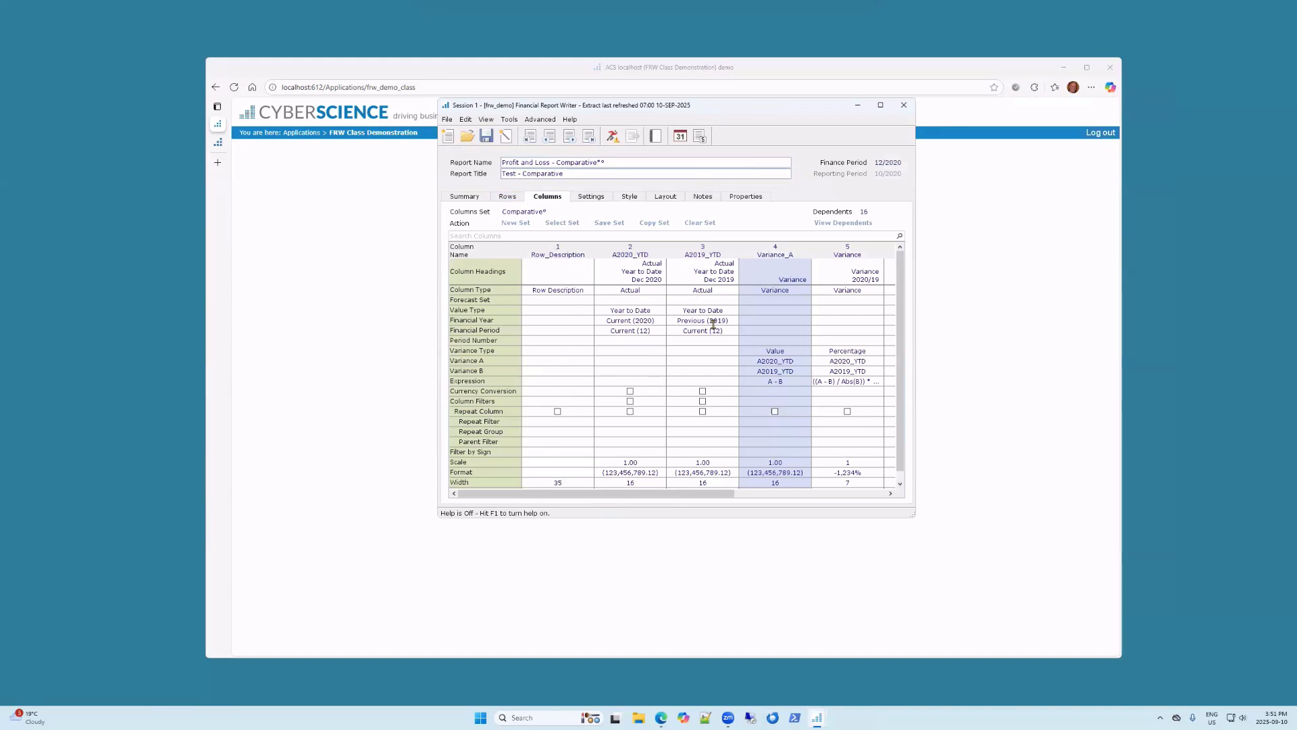
pyautogui.click(570, 226)
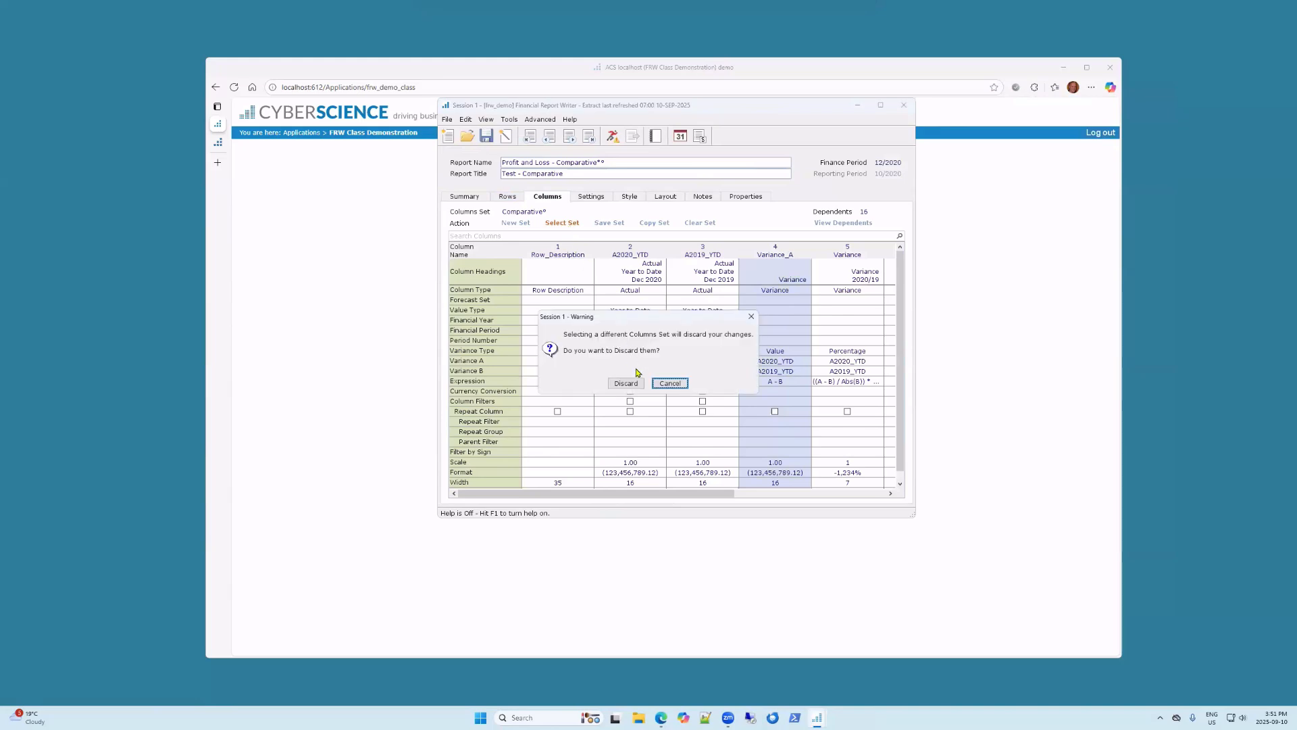
pyautogui.click(627, 384)
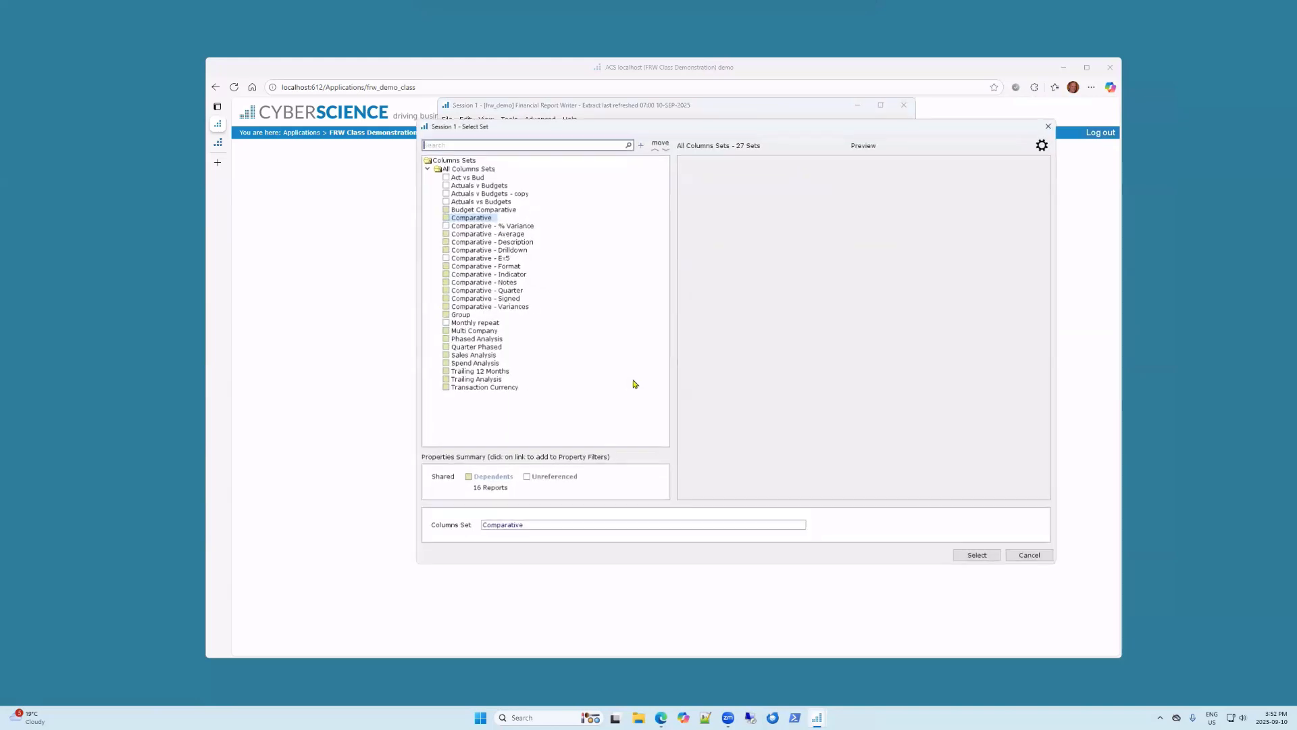
pyautogui.click(476, 340)
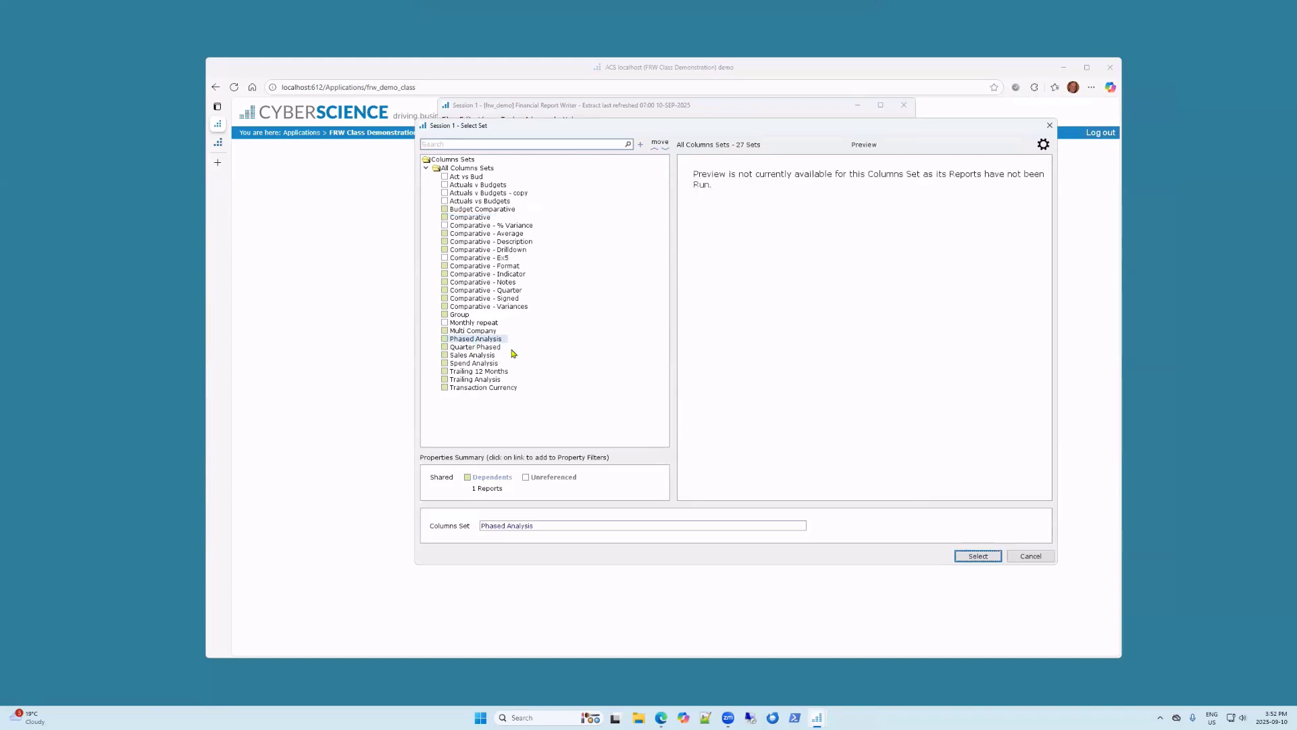
pyautogui.click(1031, 556)
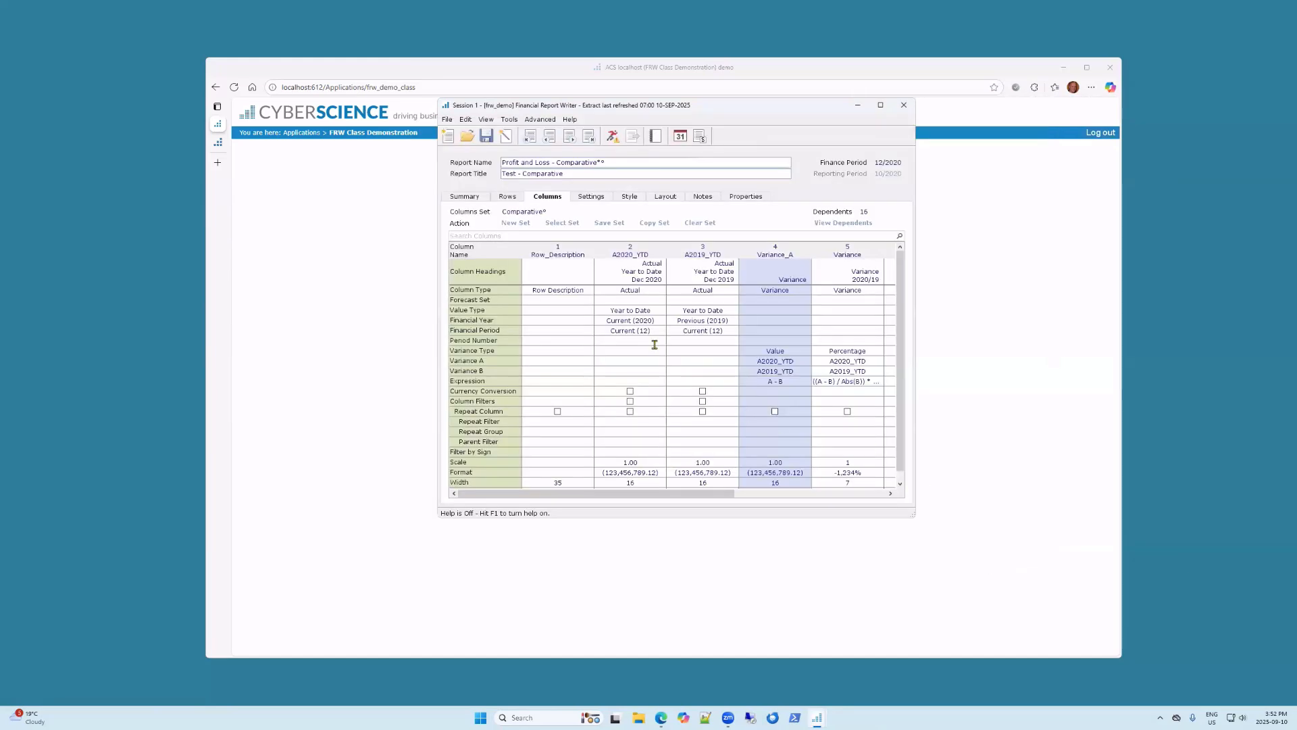
# Step: Create a new columns set named Test for the report, discarding the changes to the Comparative set
pyautogui.click(516, 225)
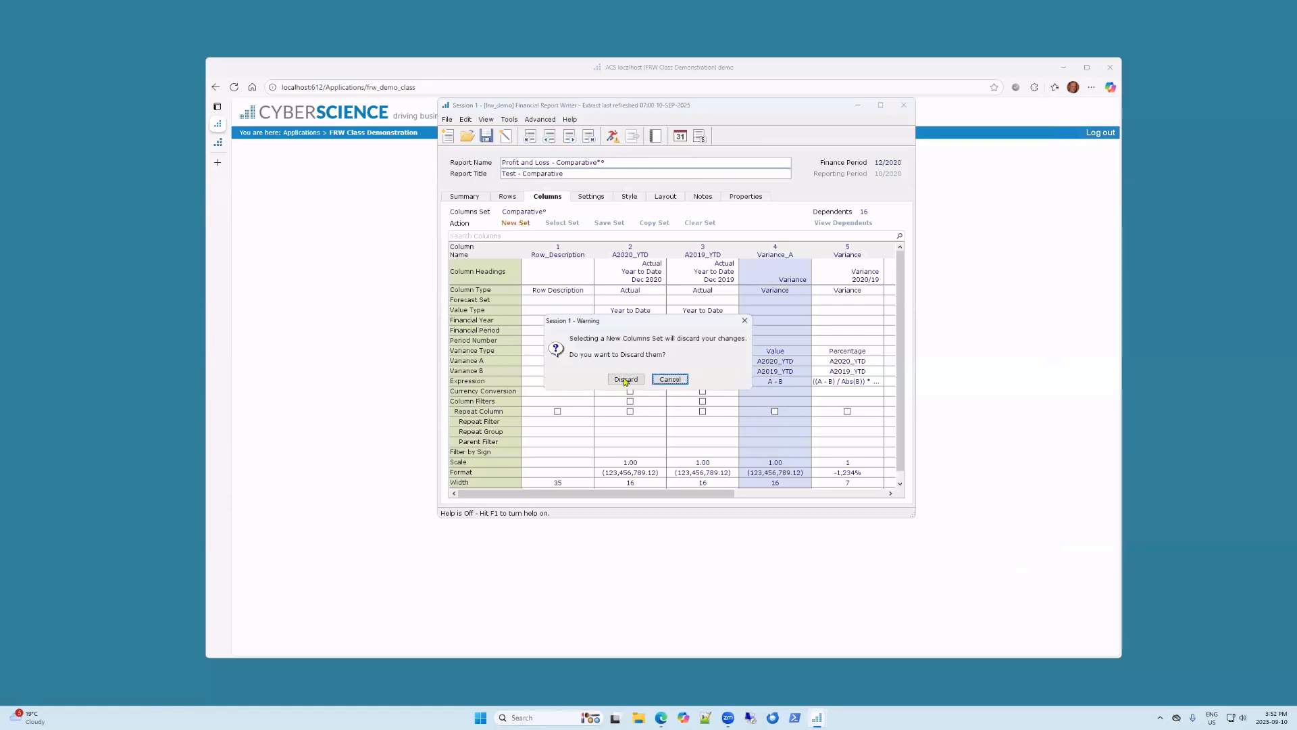
pyautogui.click(626, 380)
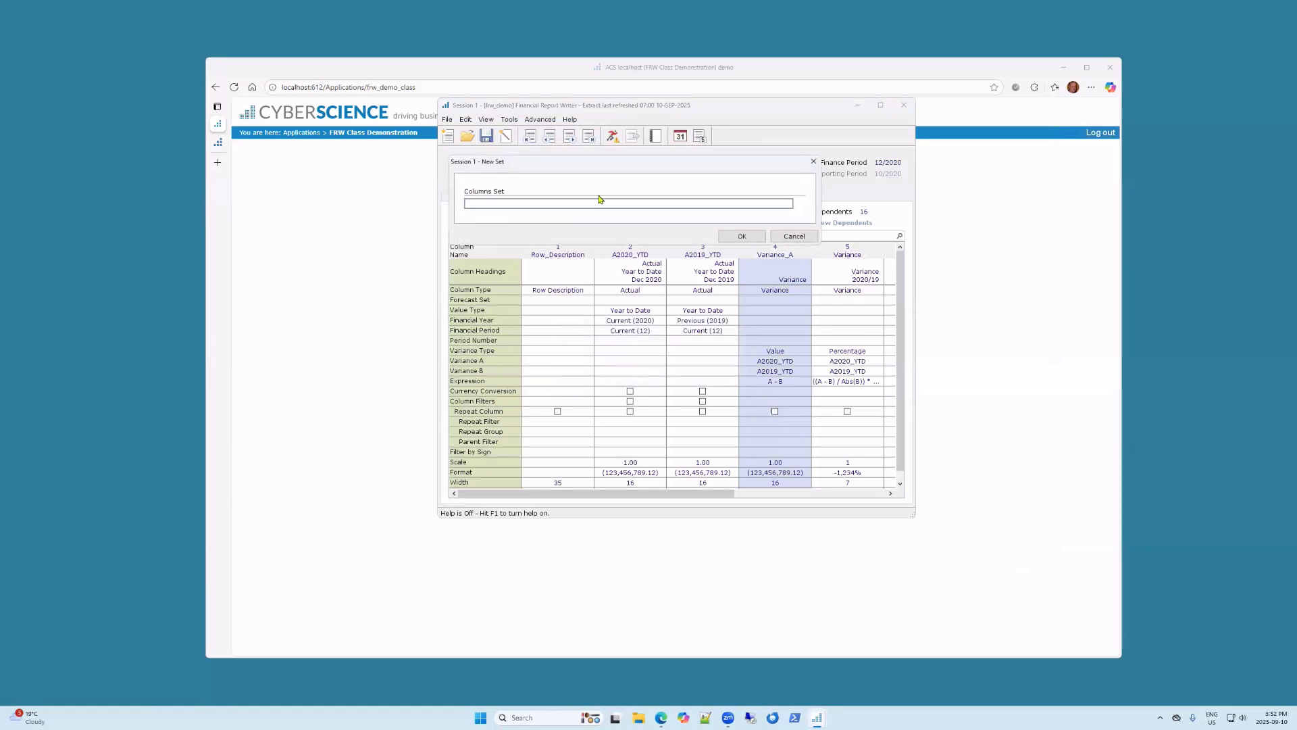
pyautogui.write('Comparative')
pyautogui.press('Return')
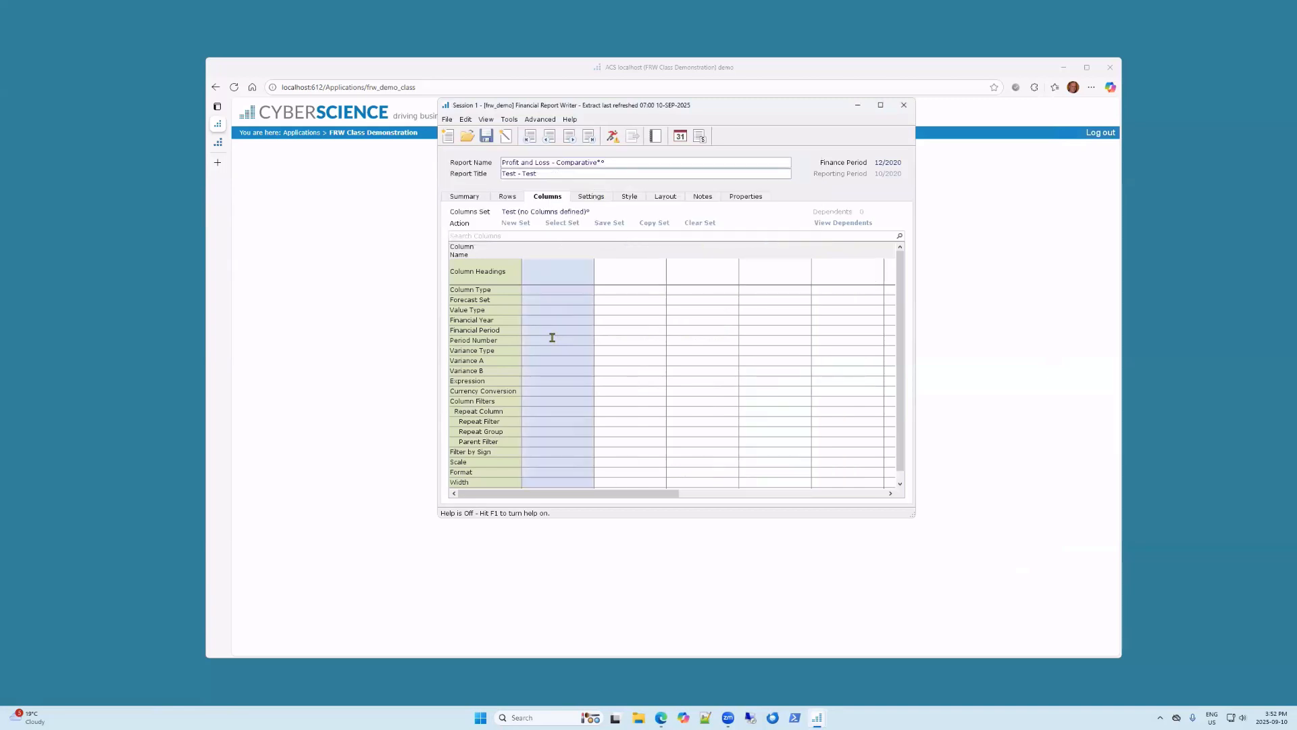
# Step: Define the first column of the Test columns set as a Row Description column
pyautogui.doubleClick(552, 337)
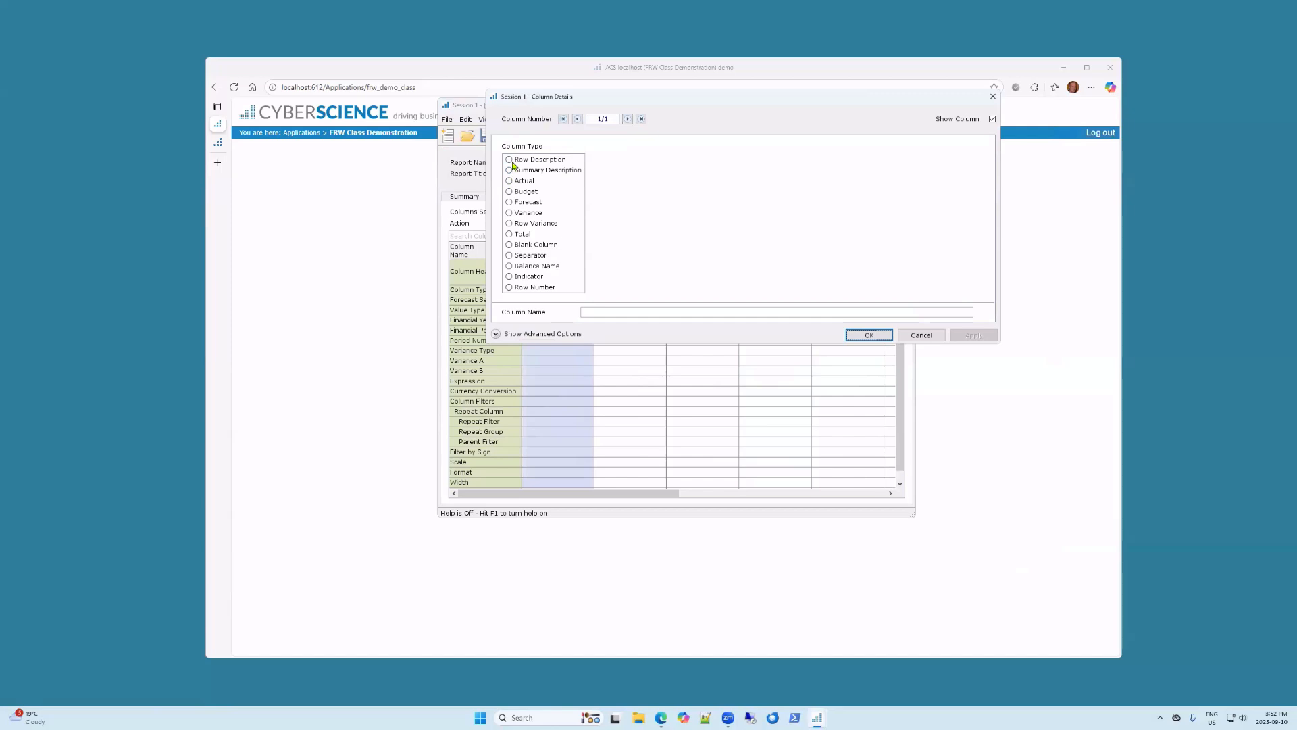
pyautogui.click(511, 161)
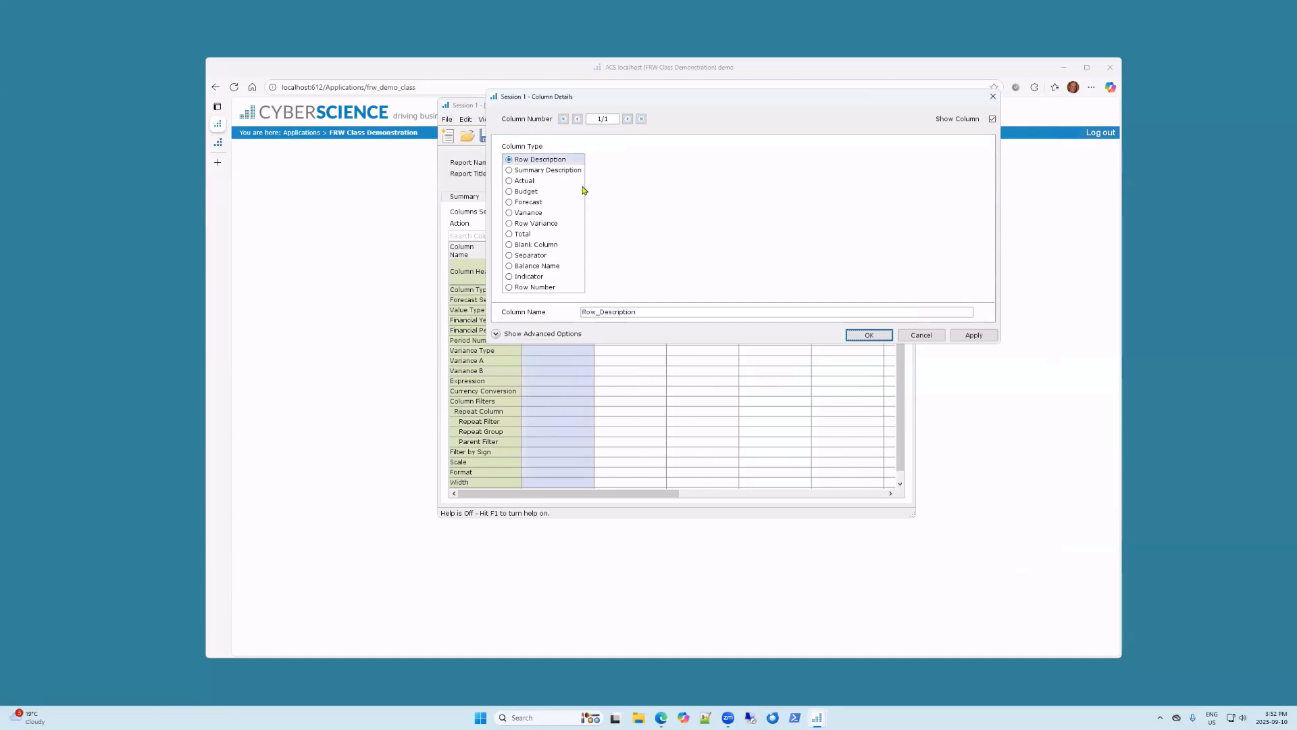
pyautogui.click(868, 335)
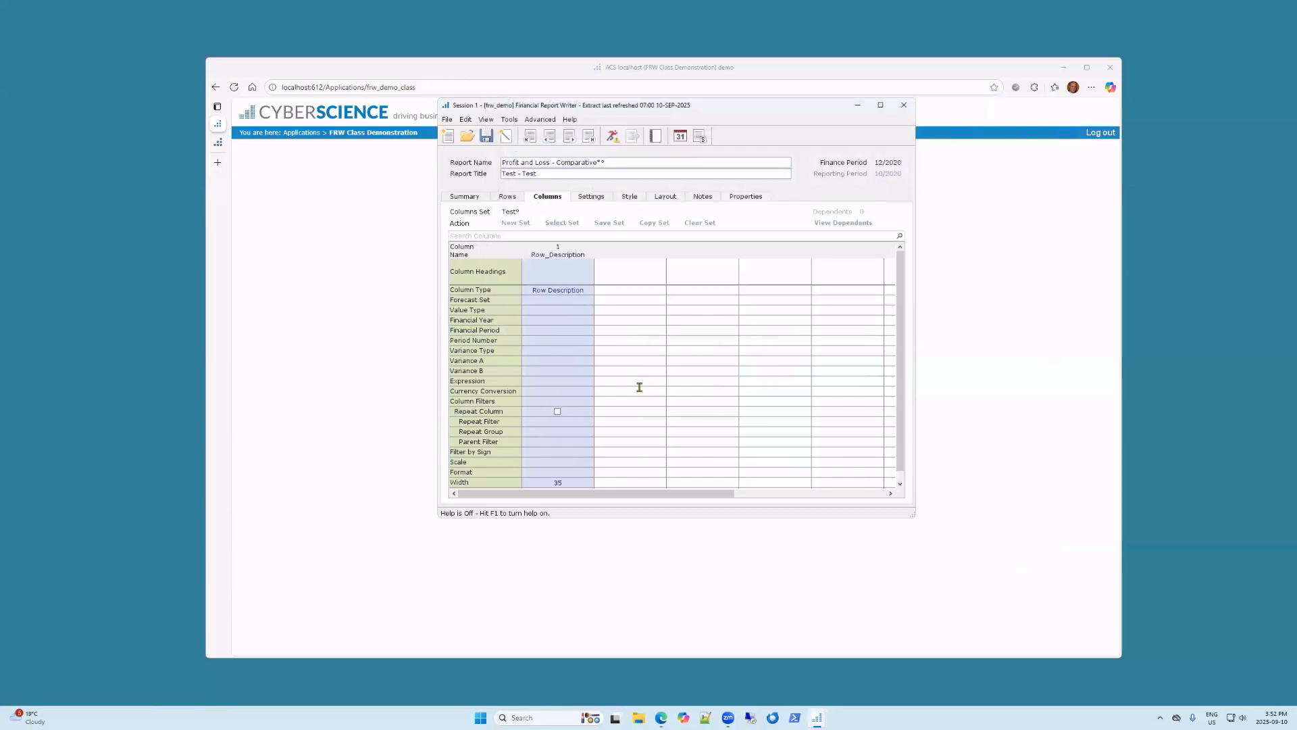
# Step: Add a second column of type Actual with value type Period, the current financial year 2020 and specific period 01
pyautogui.doubleClick(636, 359)
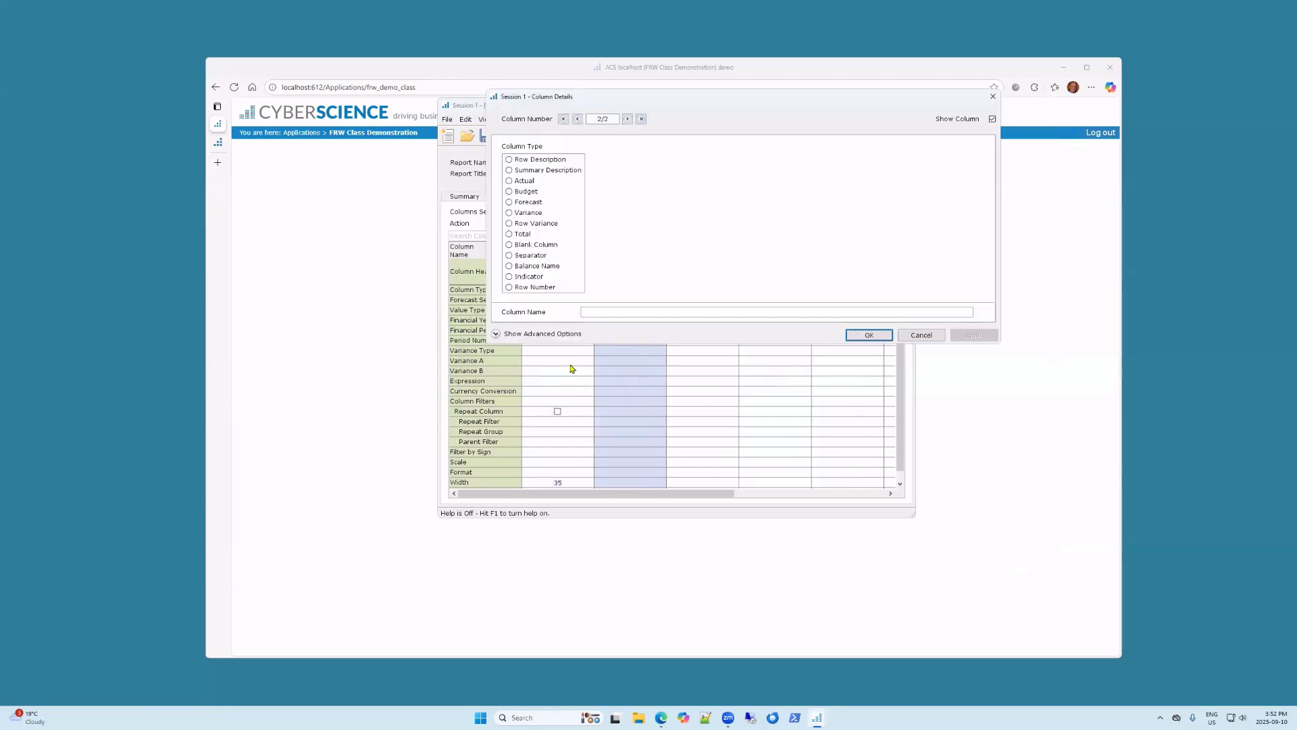
pyautogui.click(520, 184)
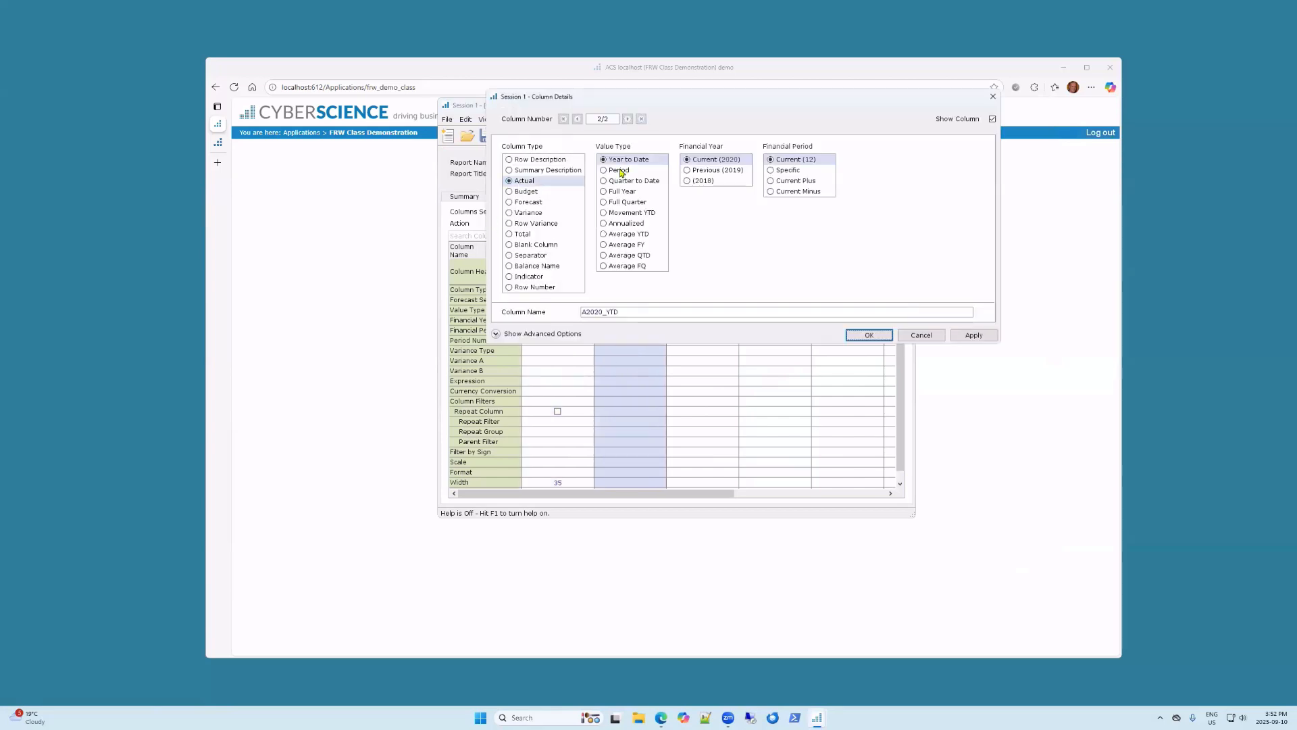
pyautogui.click(620, 170)
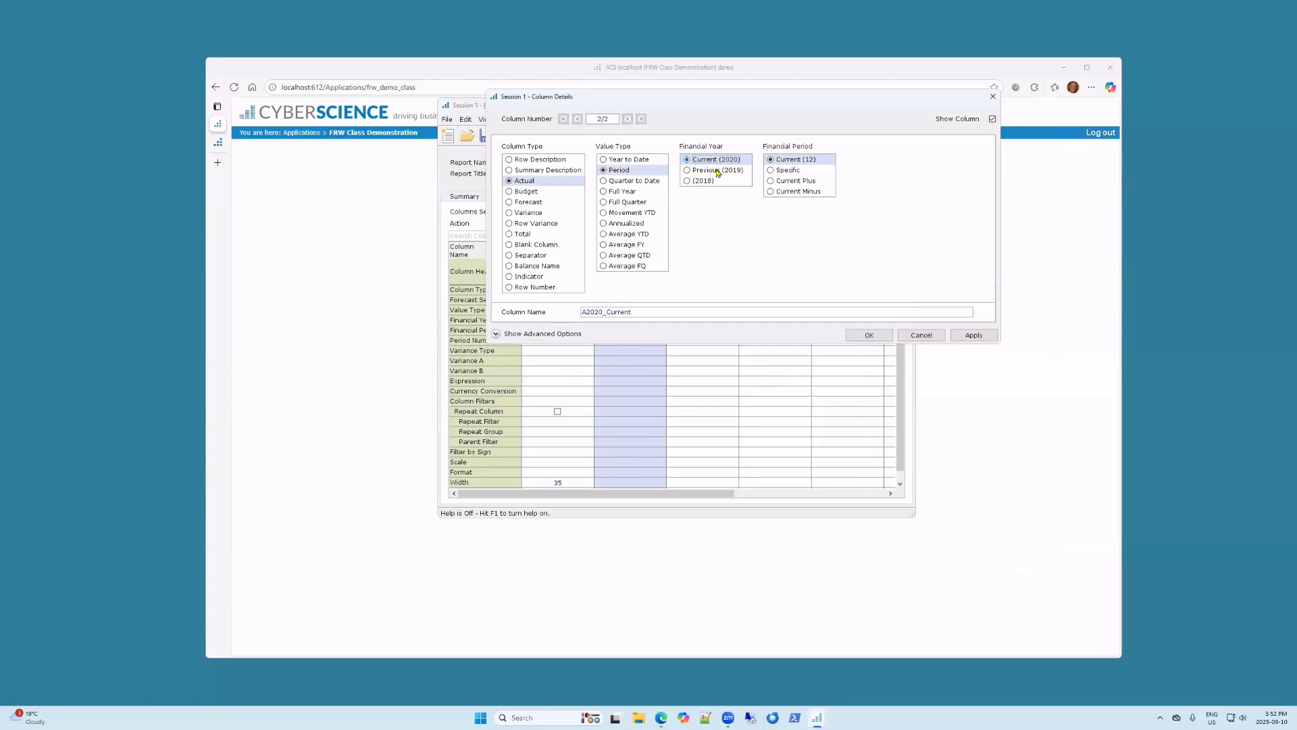
pyautogui.click(779, 172)
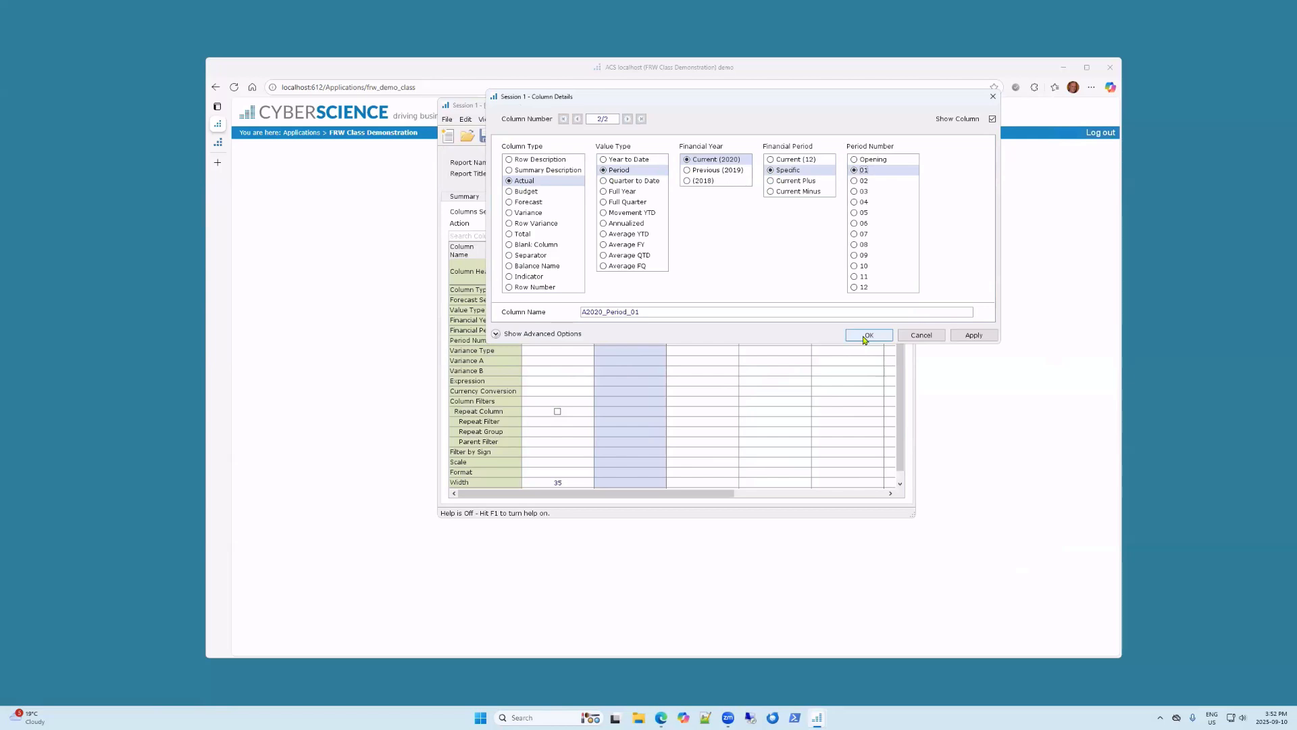
pyautogui.click(864, 335)
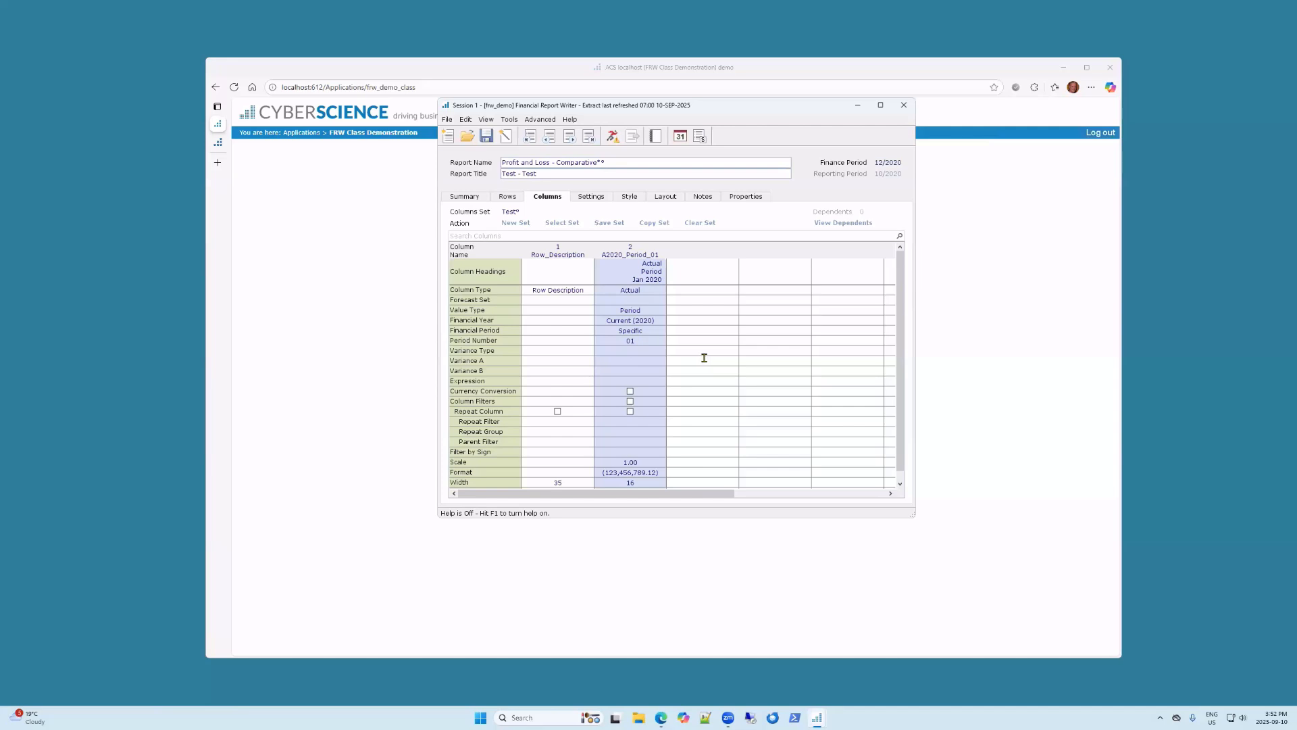
# Step: Turn on Repeat Period in the advanced options of the Actual period column
pyautogui.doubleClick(634, 361)
pyautogui.click(497, 334)
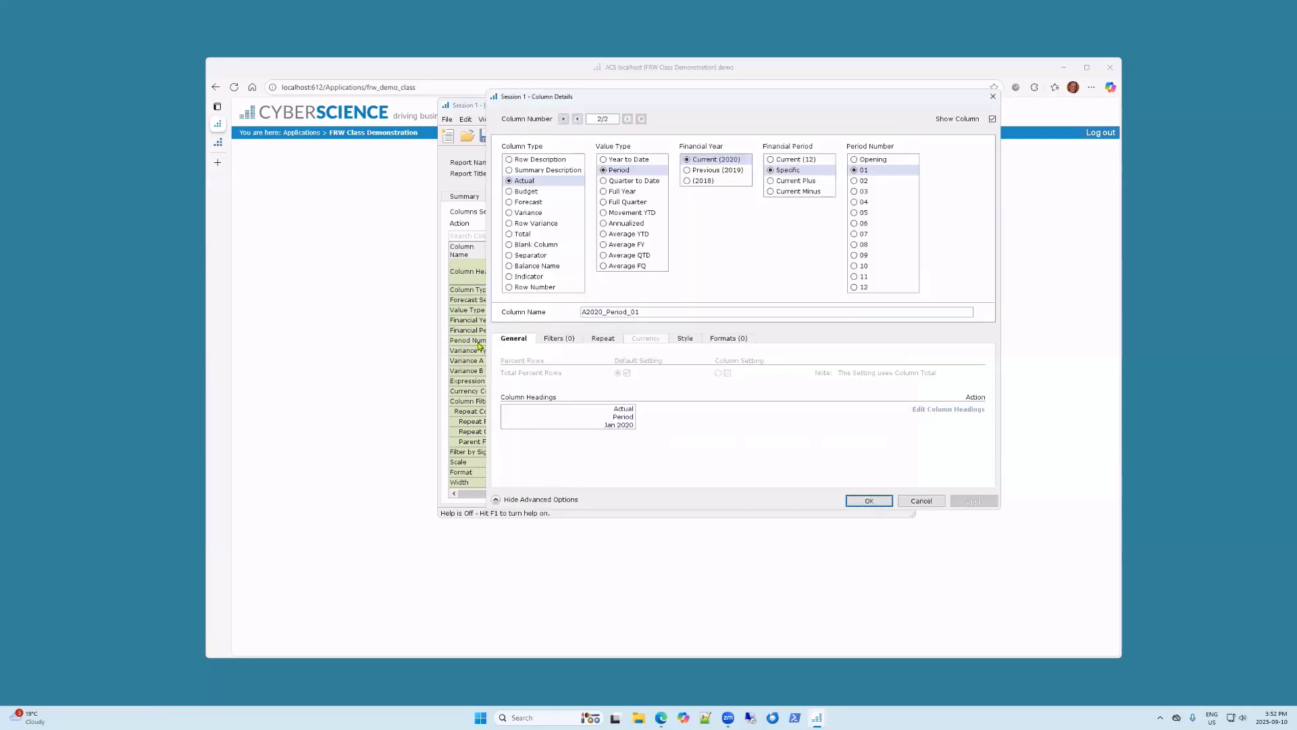
pyautogui.click(603, 339)
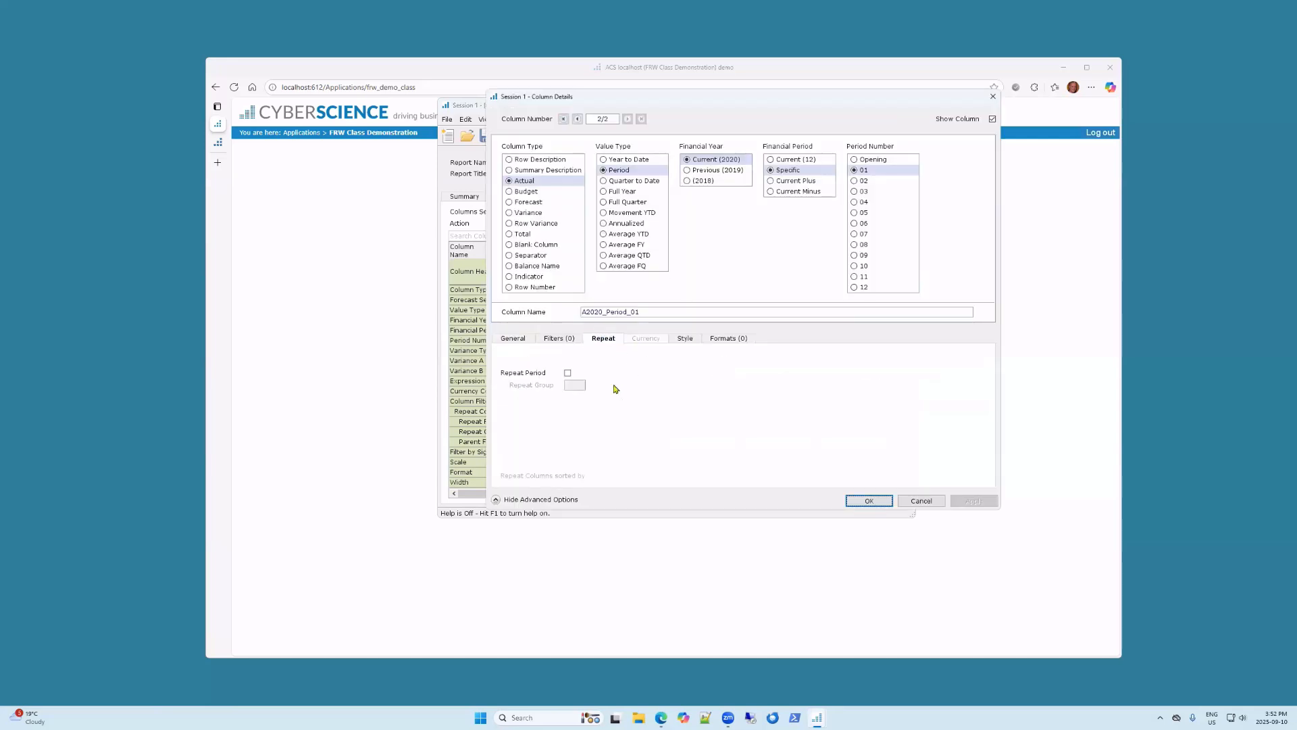
pyautogui.click(567, 372)
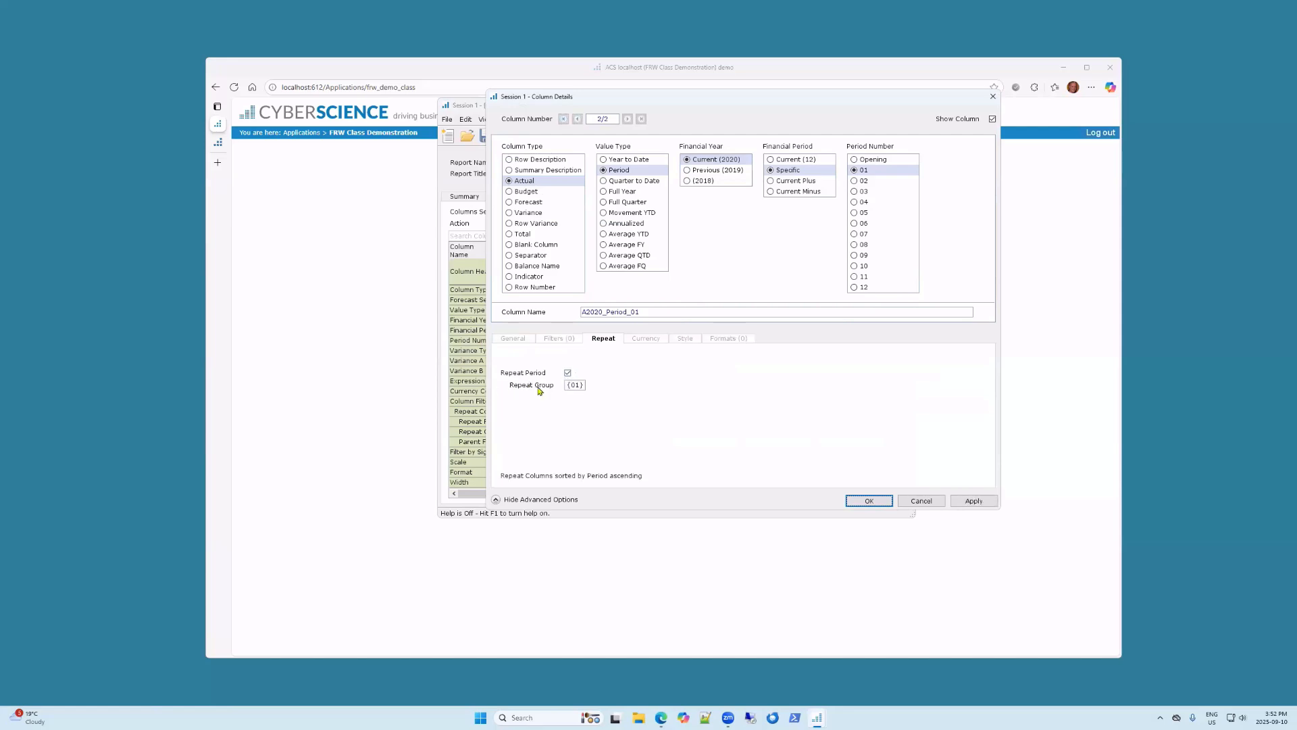
pyautogui.click(857, 501)
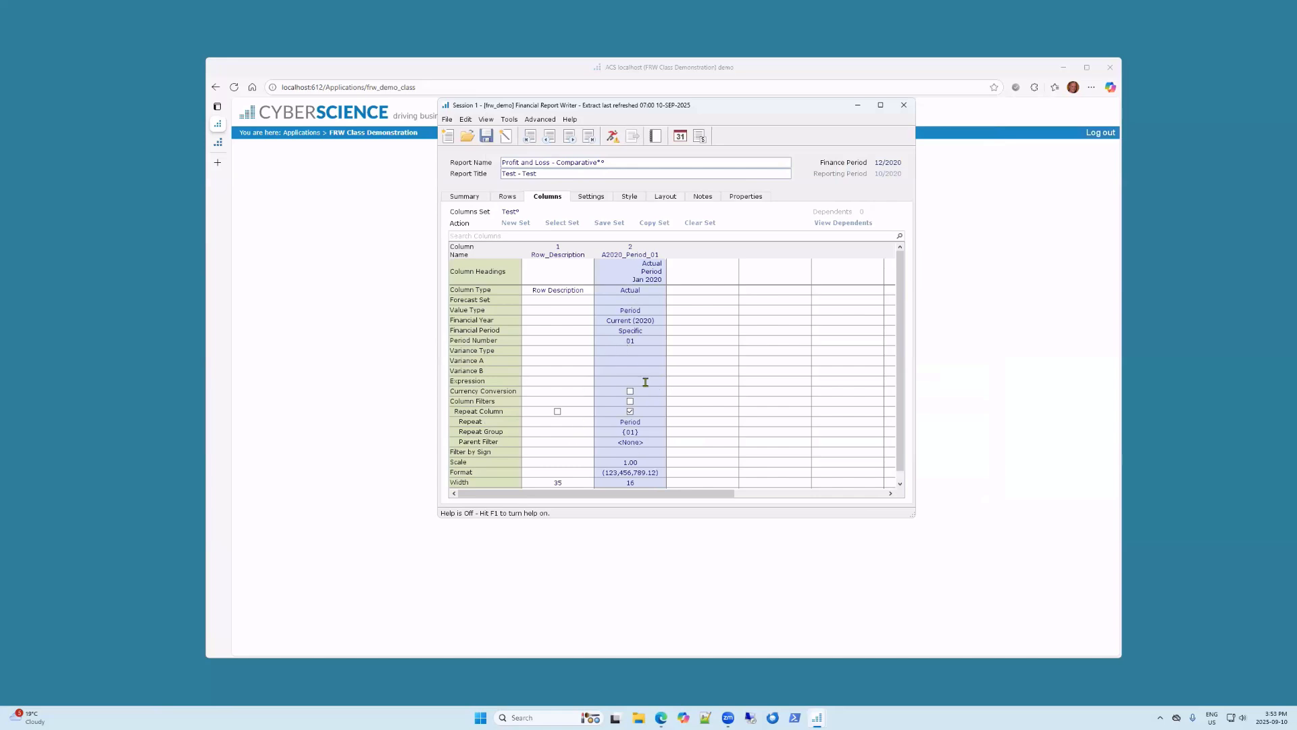
# Step: Add a third column of type Total in Value format that sums the A2020_Period_01 column
pyautogui.doubleClick(706, 357)
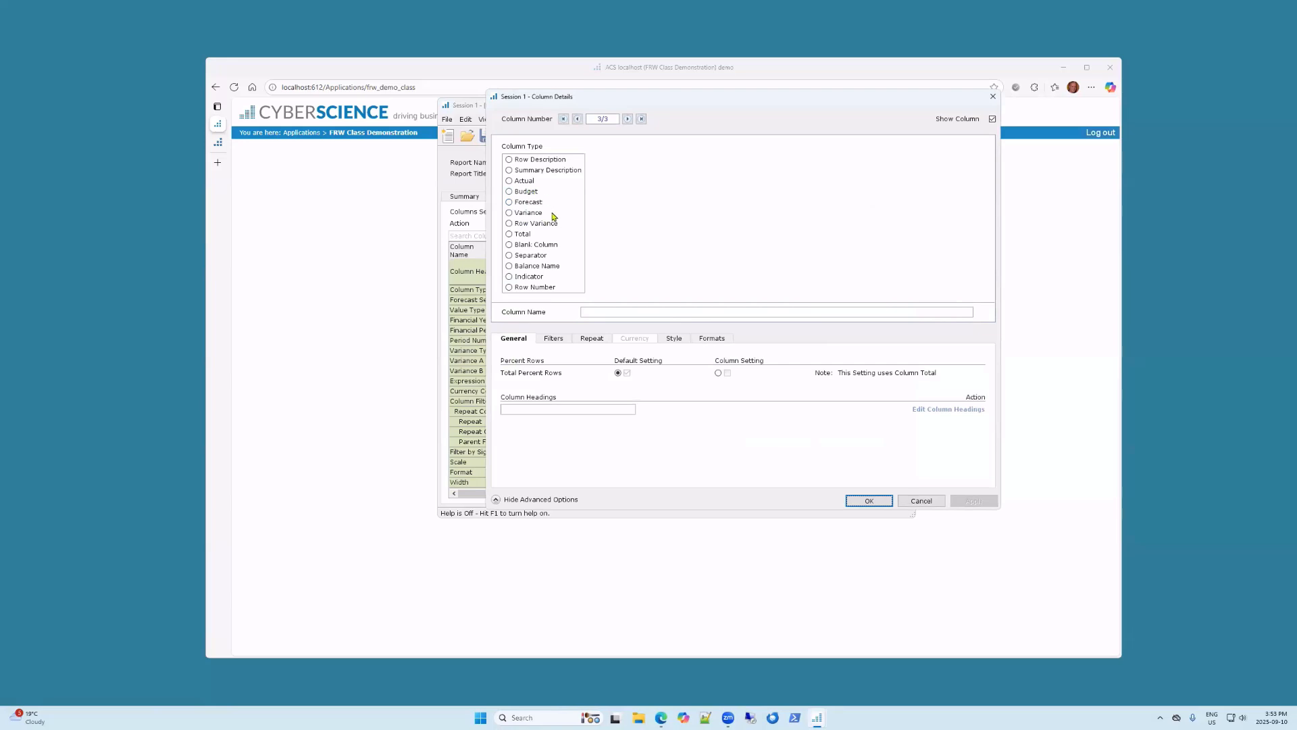
pyautogui.click(515, 233)
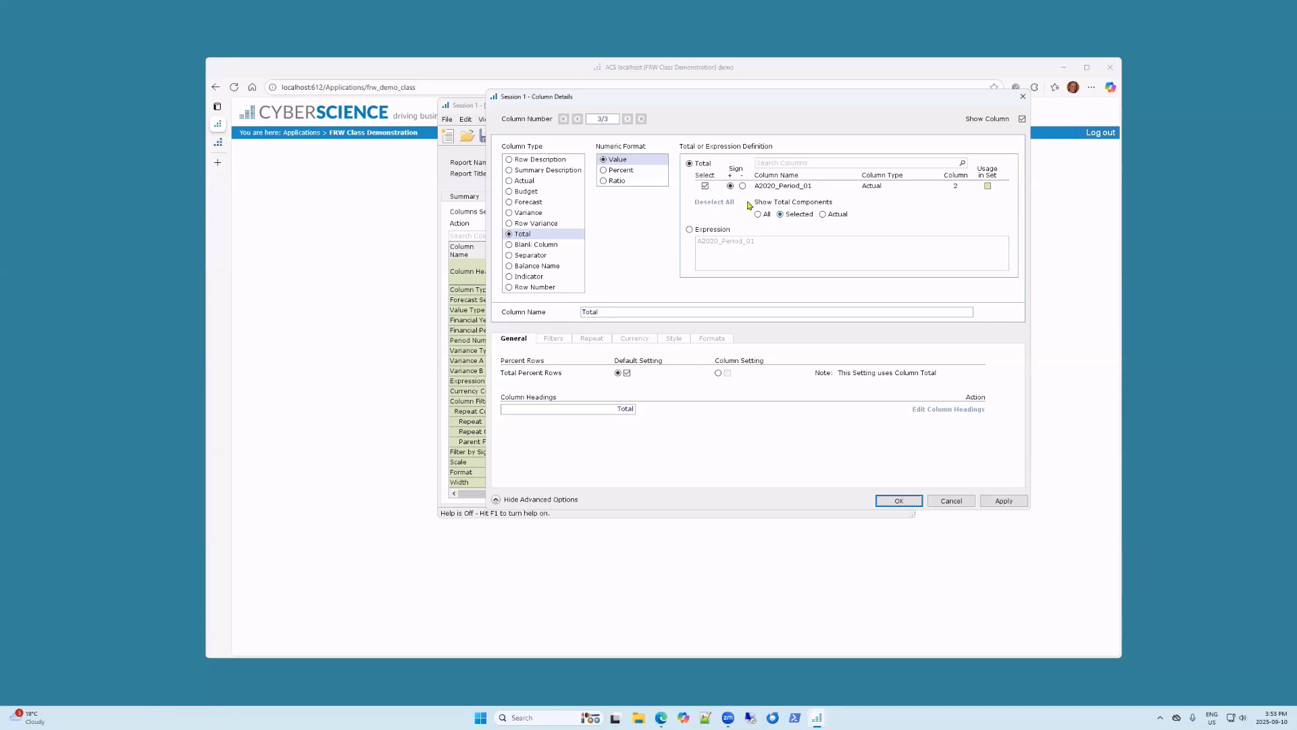
pyautogui.click(880, 503)
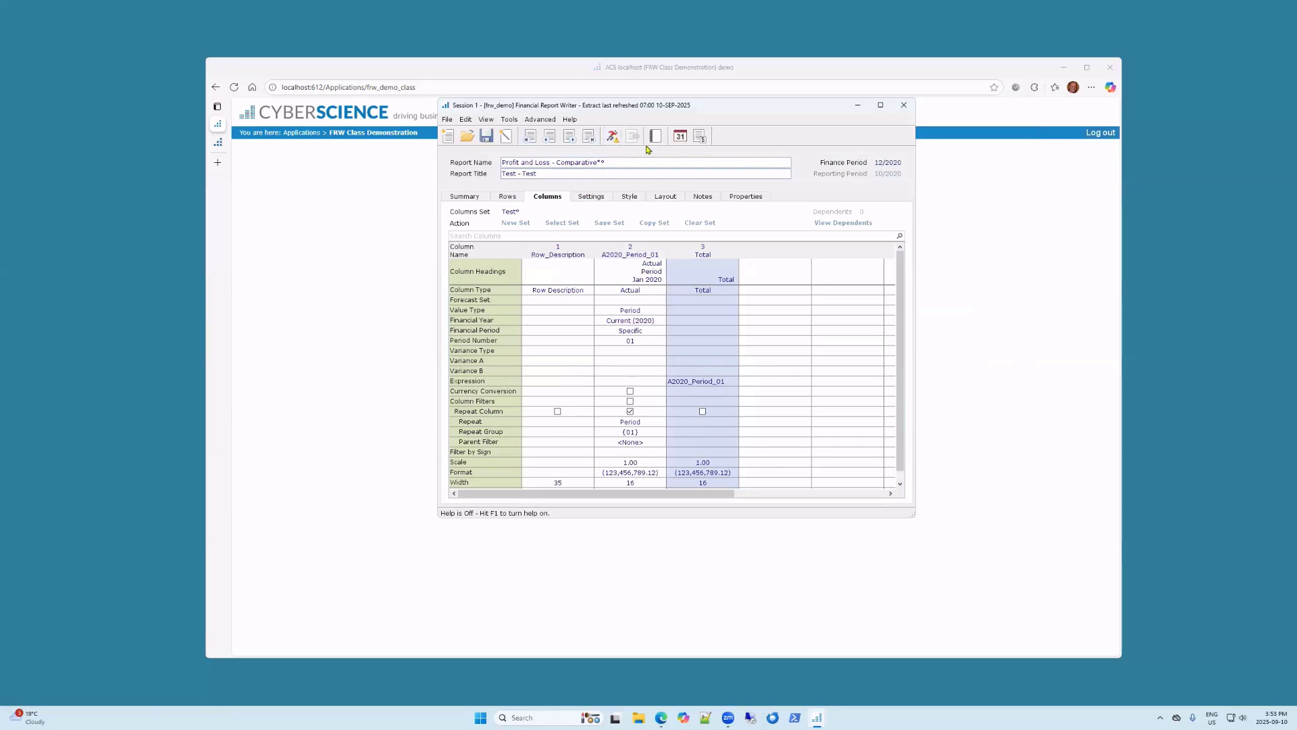
# Step: Run the report, examine the monthly columns in the viewer and return to the report definition
pyautogui.click(613, 137)
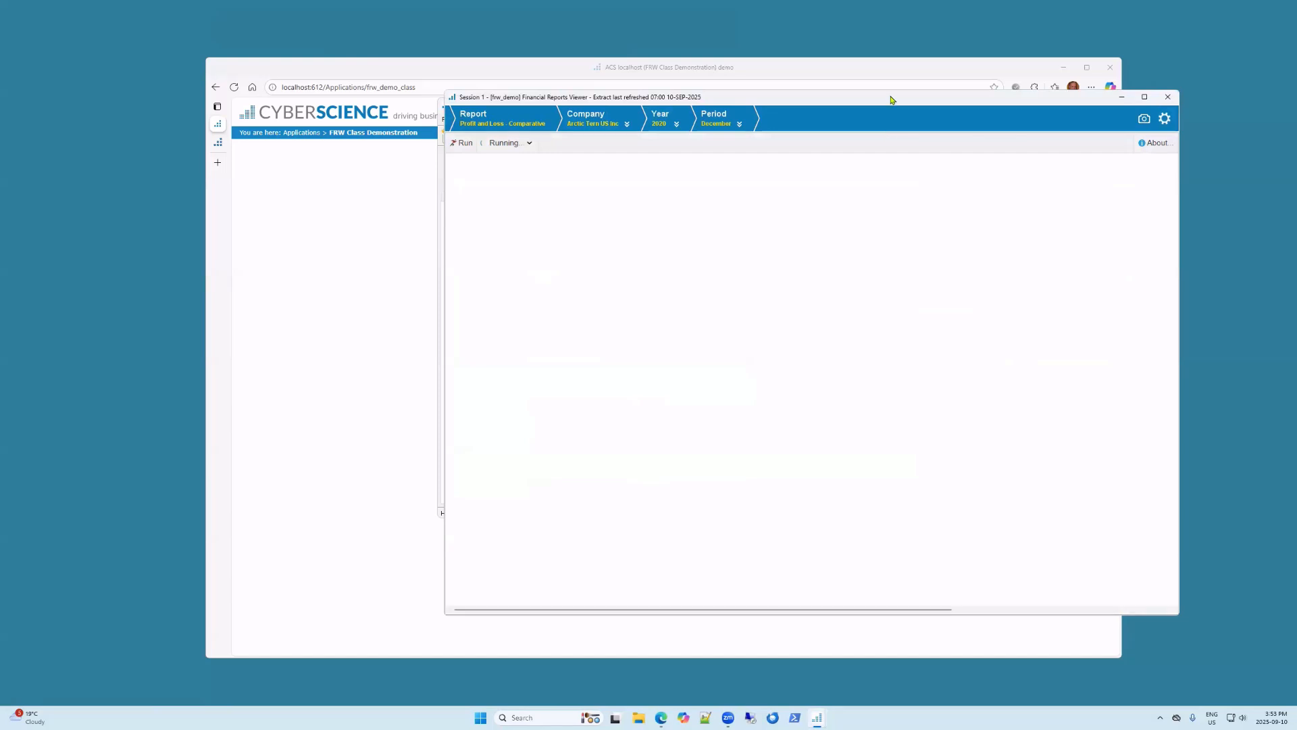
pyautogui.moveTo(892, 99); pyautogui.dragTo(788, 98)
pyautogui.moveTo(584, 607); pyautogui.dragTo(507, 611)
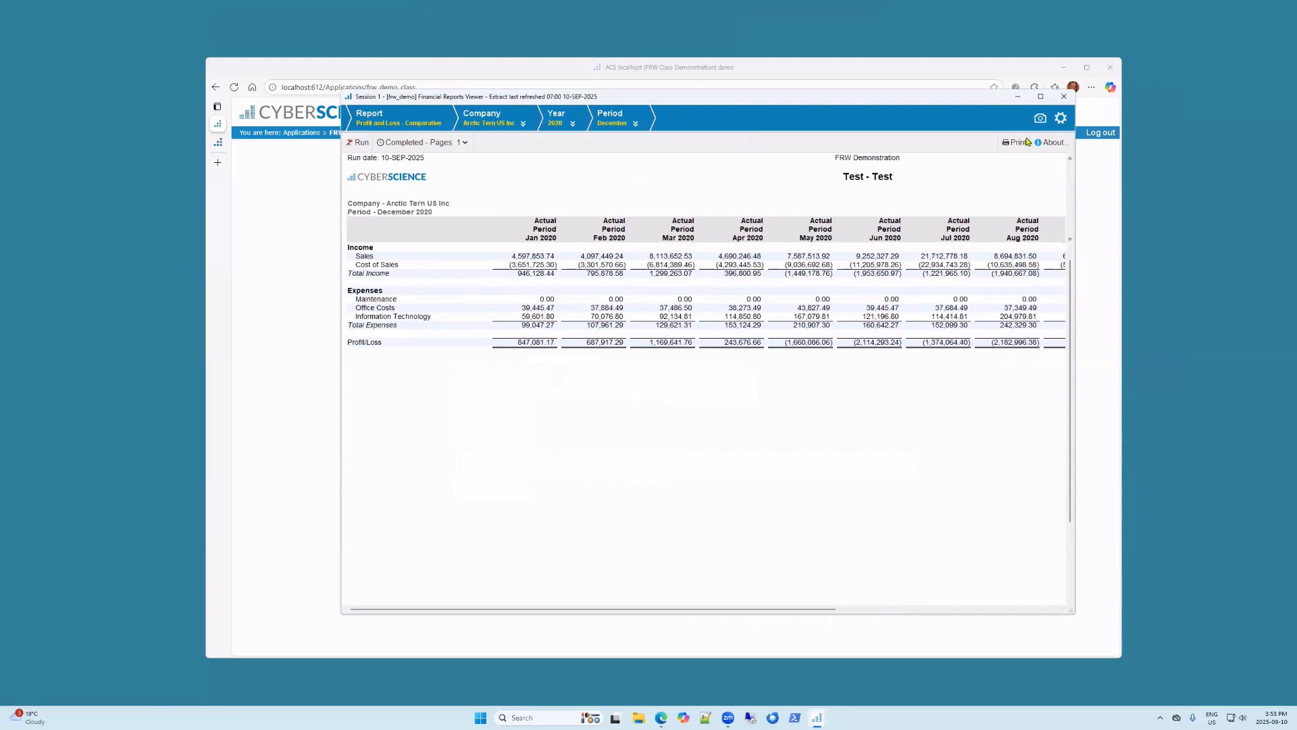
pyautogui.click(1017, 98)
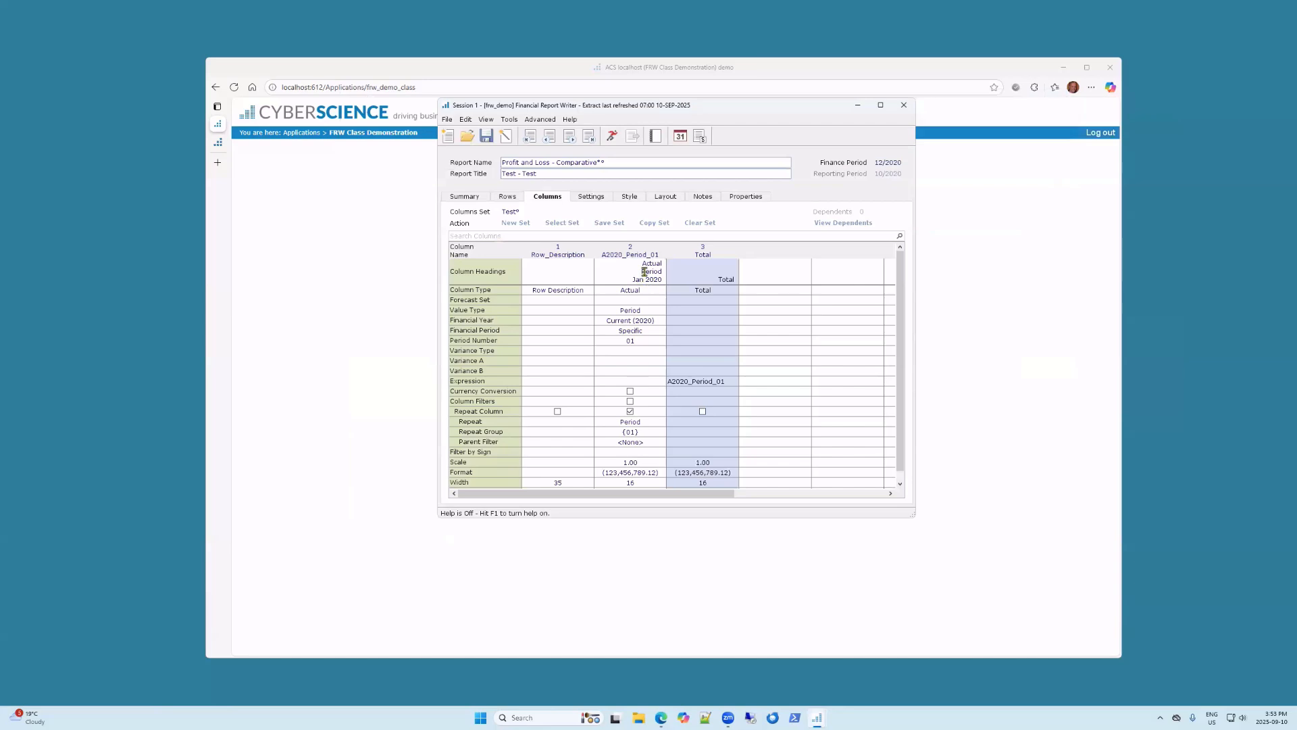
# Step: Replace the <Period Name Short> token with <Period Name> in the Actual period column's heading, keeping <Year> after it
pyautogui.doubleClick(644, 272)
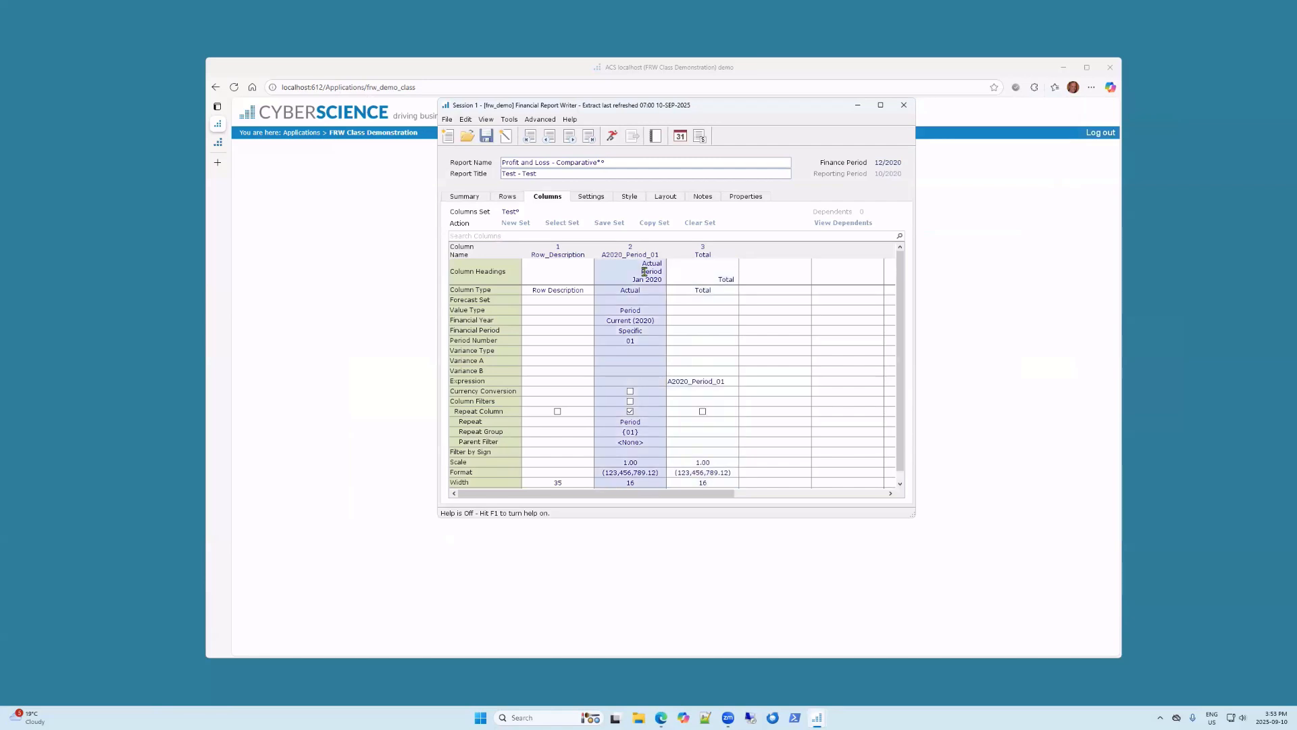
pyautogui.click(739, 298)
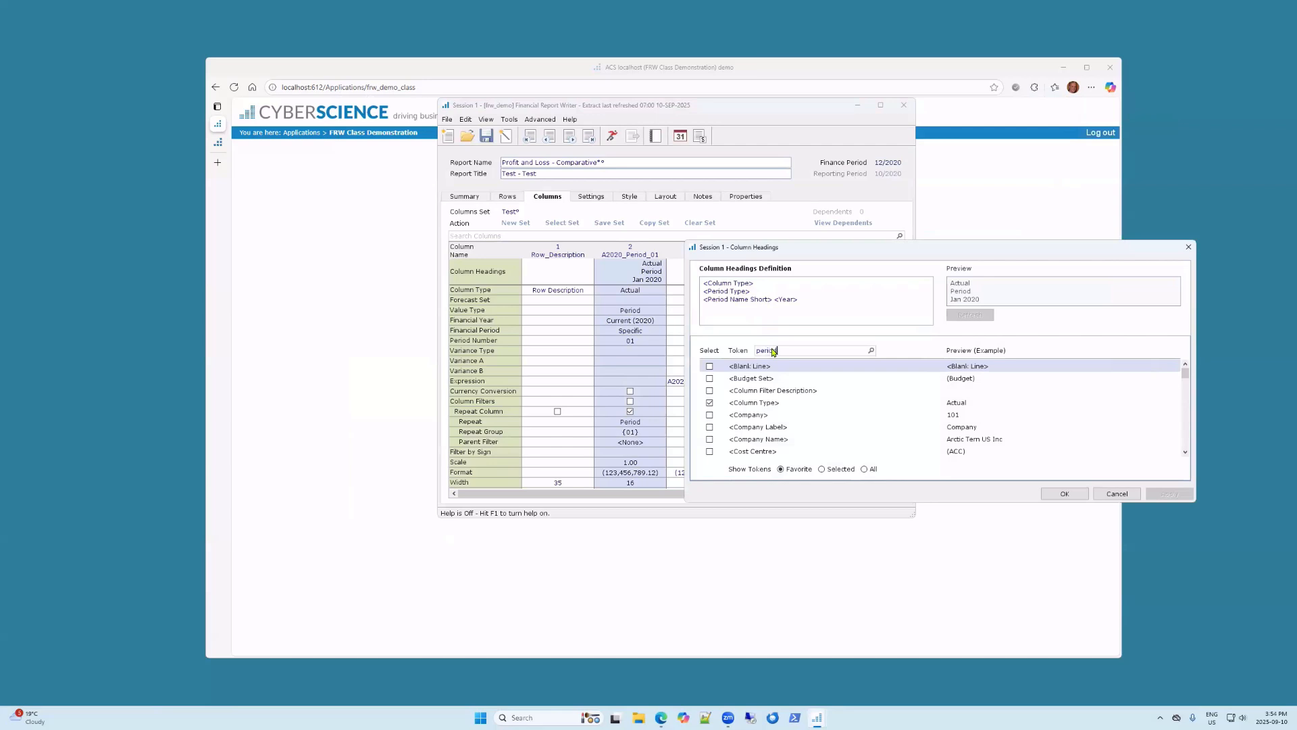
pyautogui.press('Return')
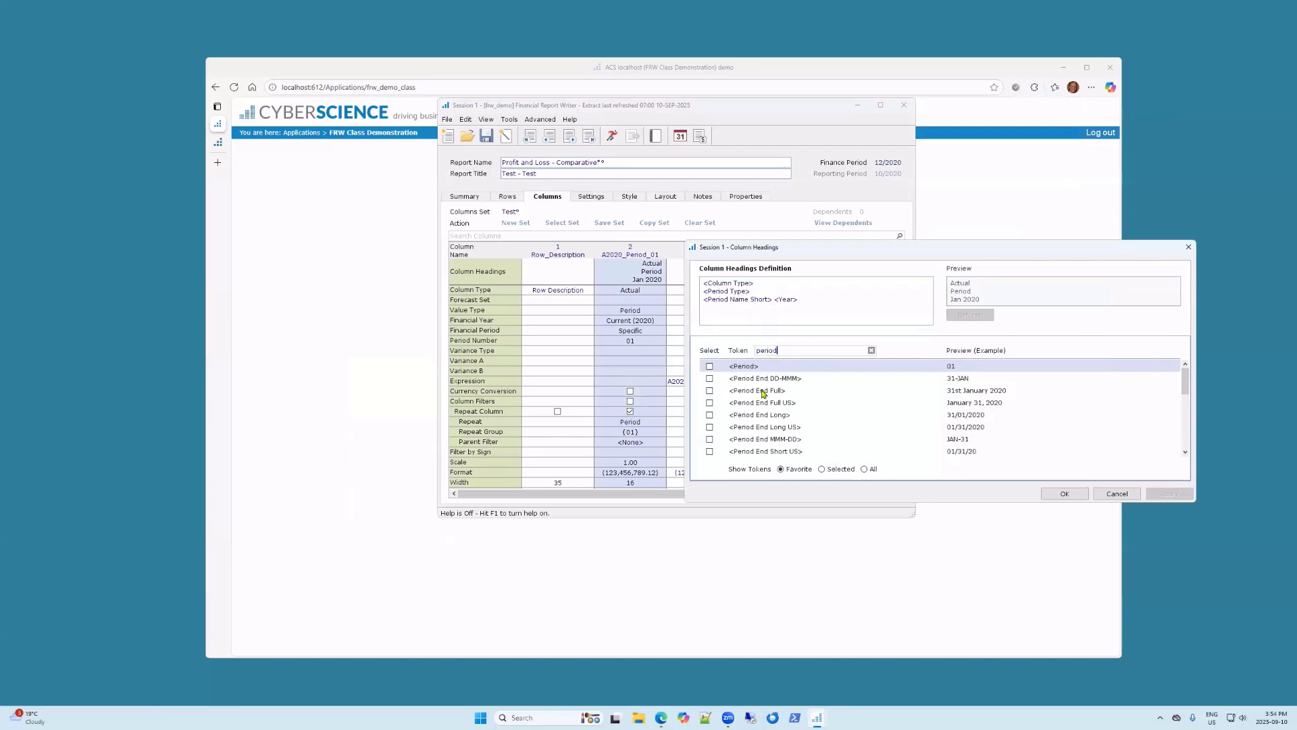
pyautogui.scroll(-2, 807, 440)
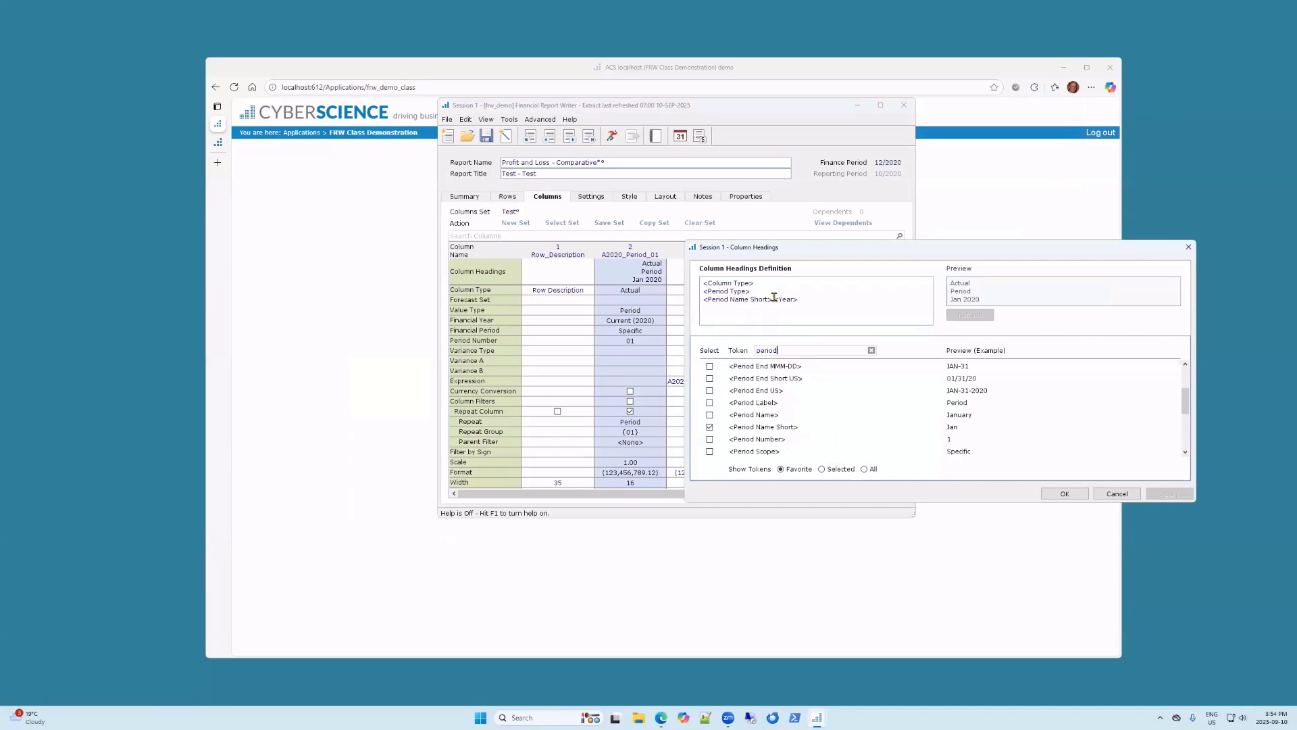
pyautogui.moveTo(775, 297); pyautogui.dragTo(682, 302)
pyautogui.press('Delete')
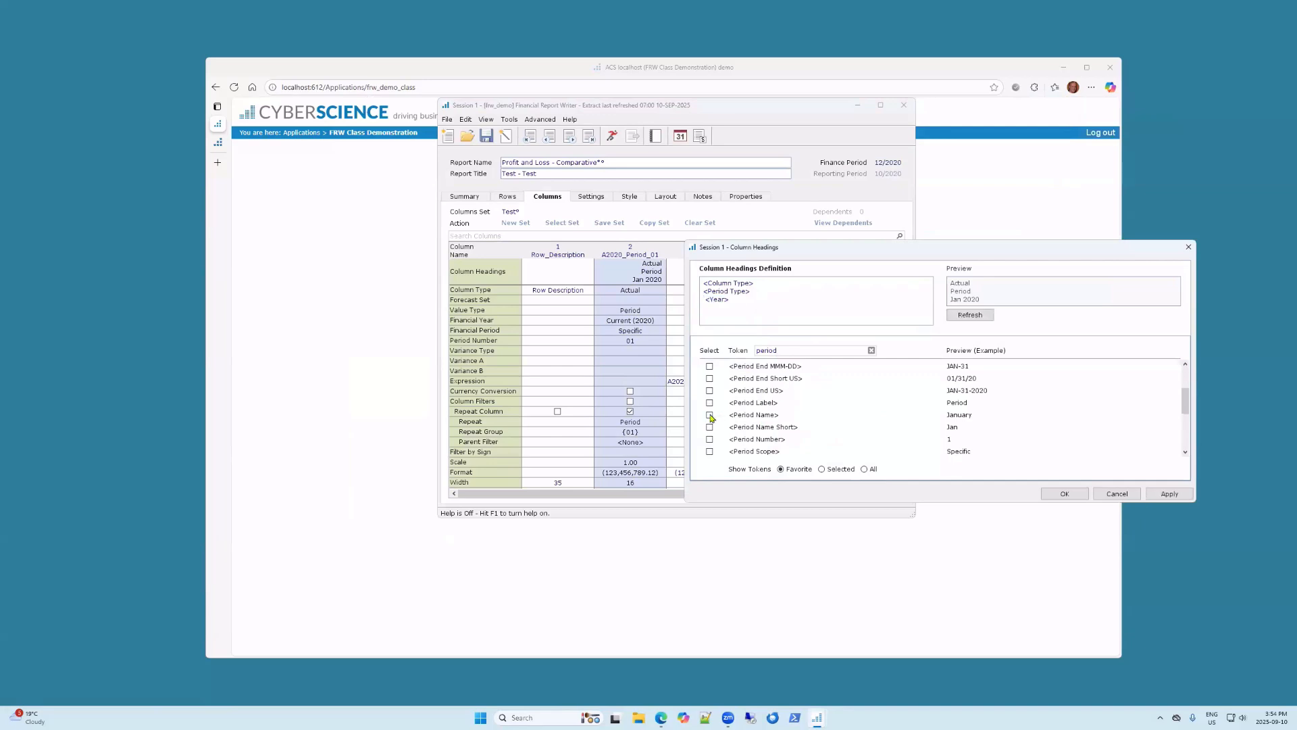
pyautogui.click(710, 415)
pyautogui.click(962, 316)
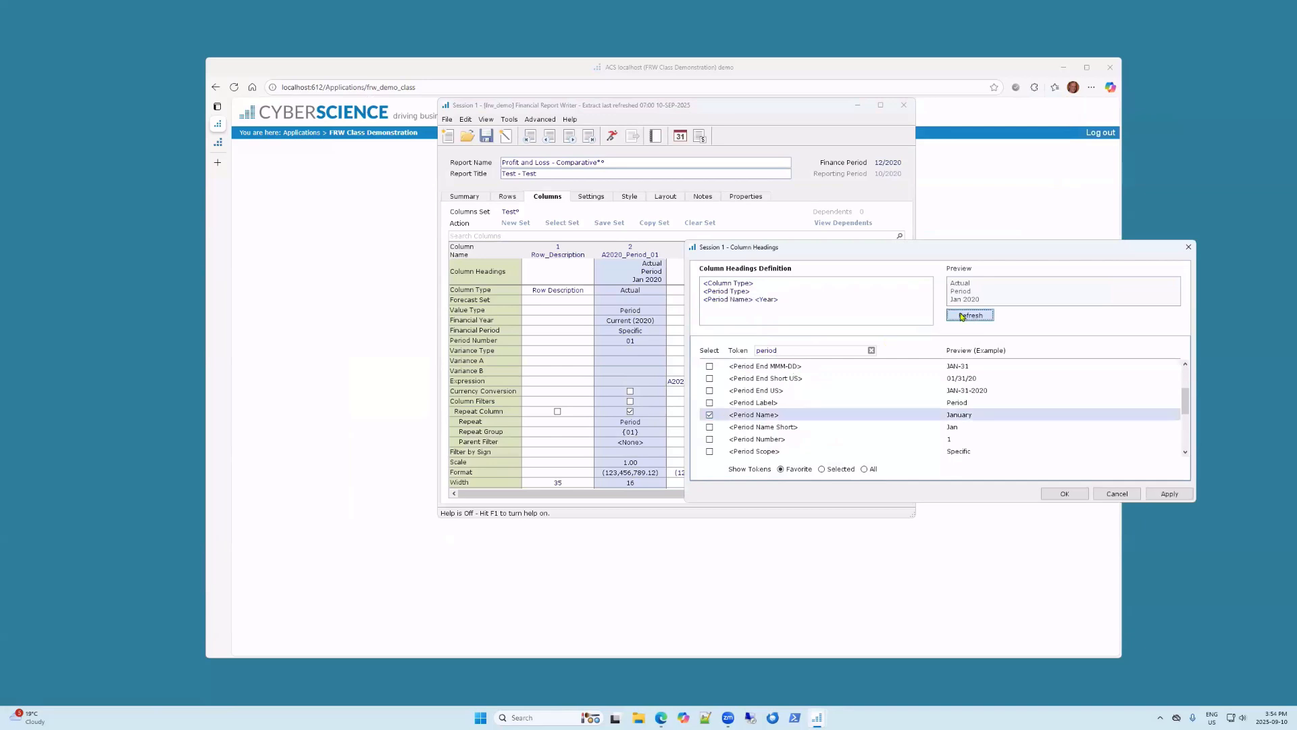
pyautogui.click(1065, 494)
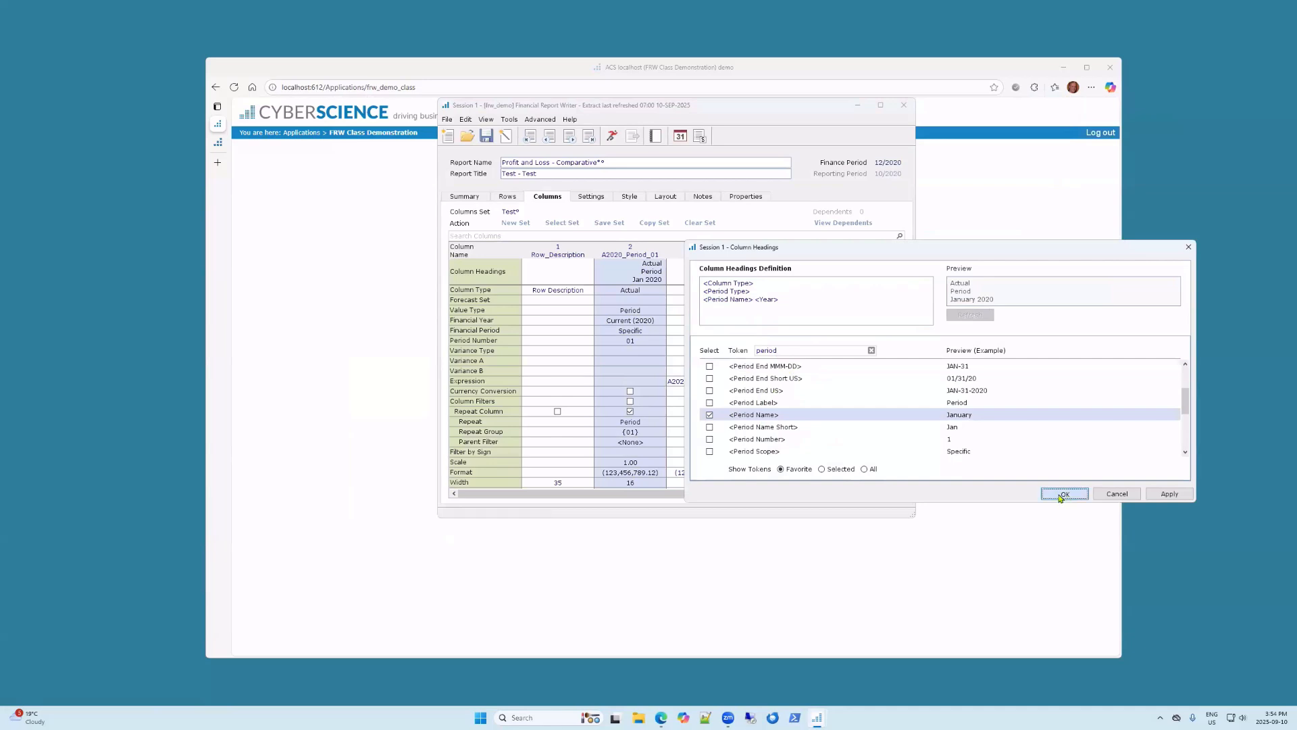
# Step: Run the report again and review the month headings across to the Total column
pyautogui.click(616, 138)
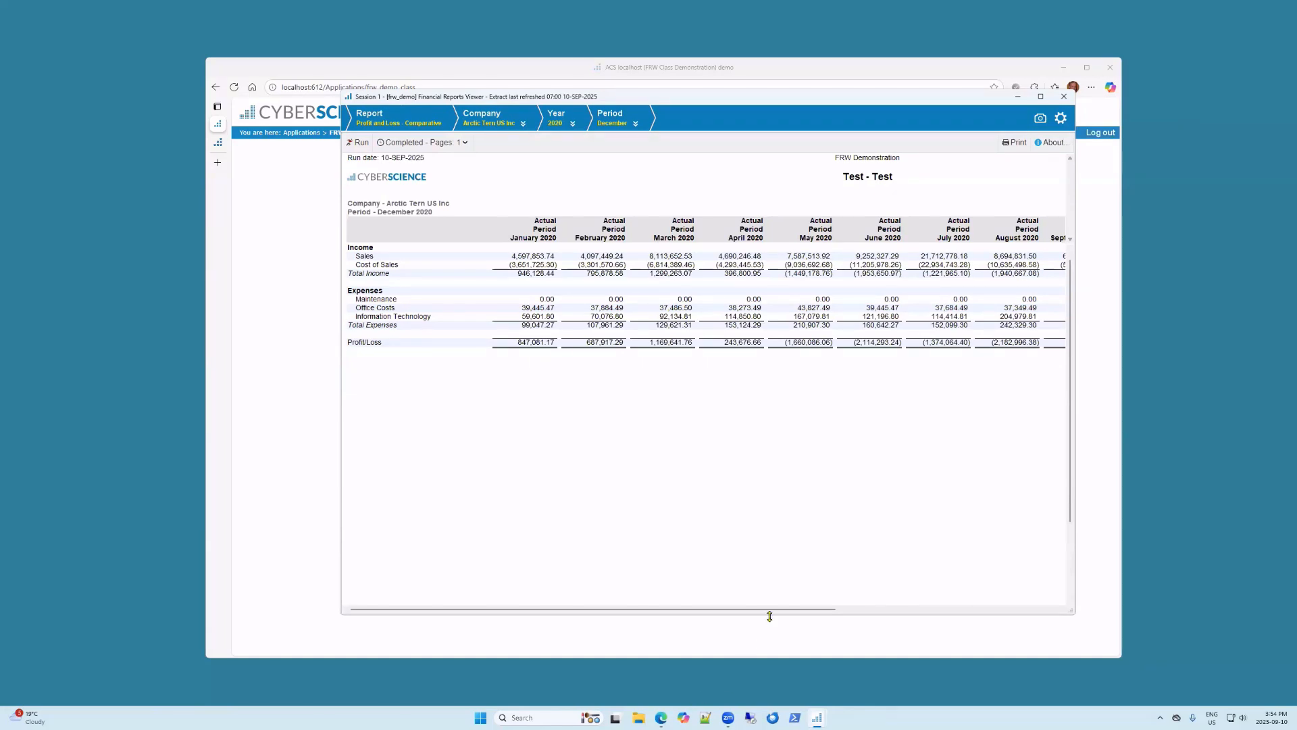
pyautogui.moveTo(774, 610); pyautogui.dragTo(1013, 608)
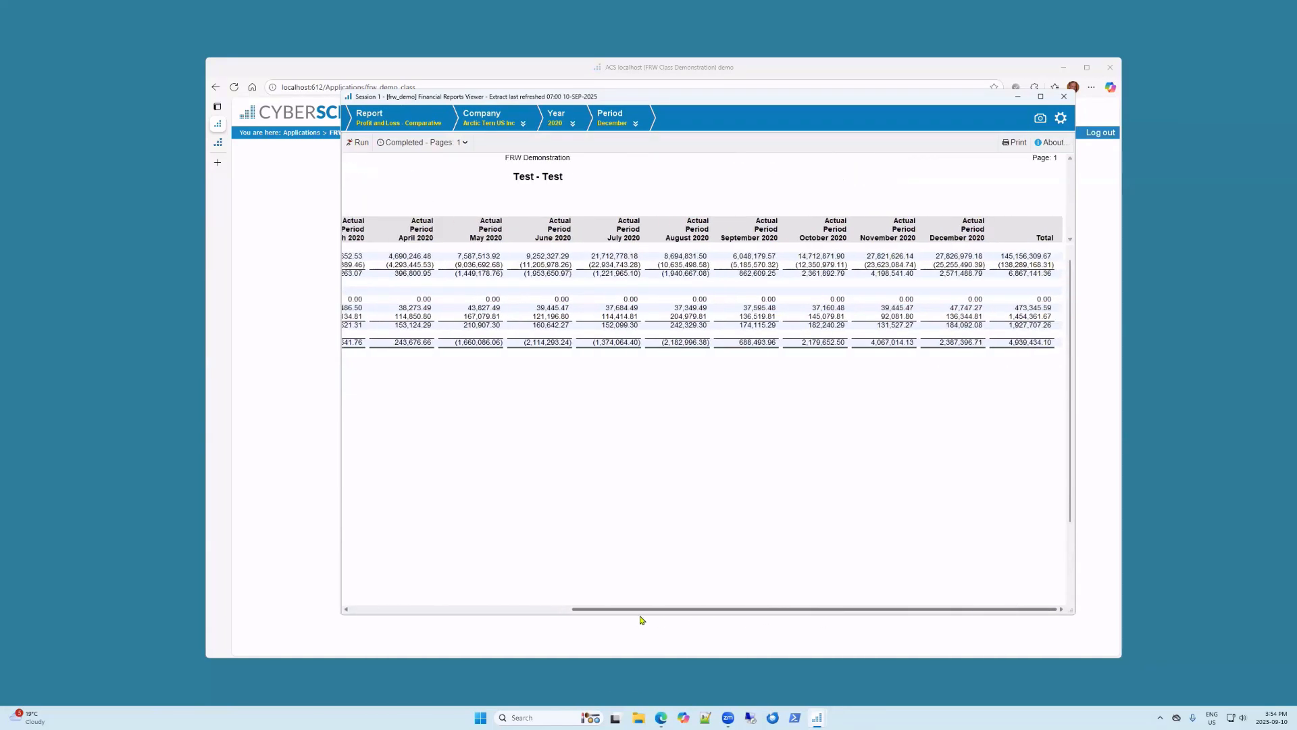
# Step: Return from the report viewer to the report definition and enable Account Drilldown as a report setting
pyautogui.moveTo(640, 617); pyautogui.dragTo(623, 616)
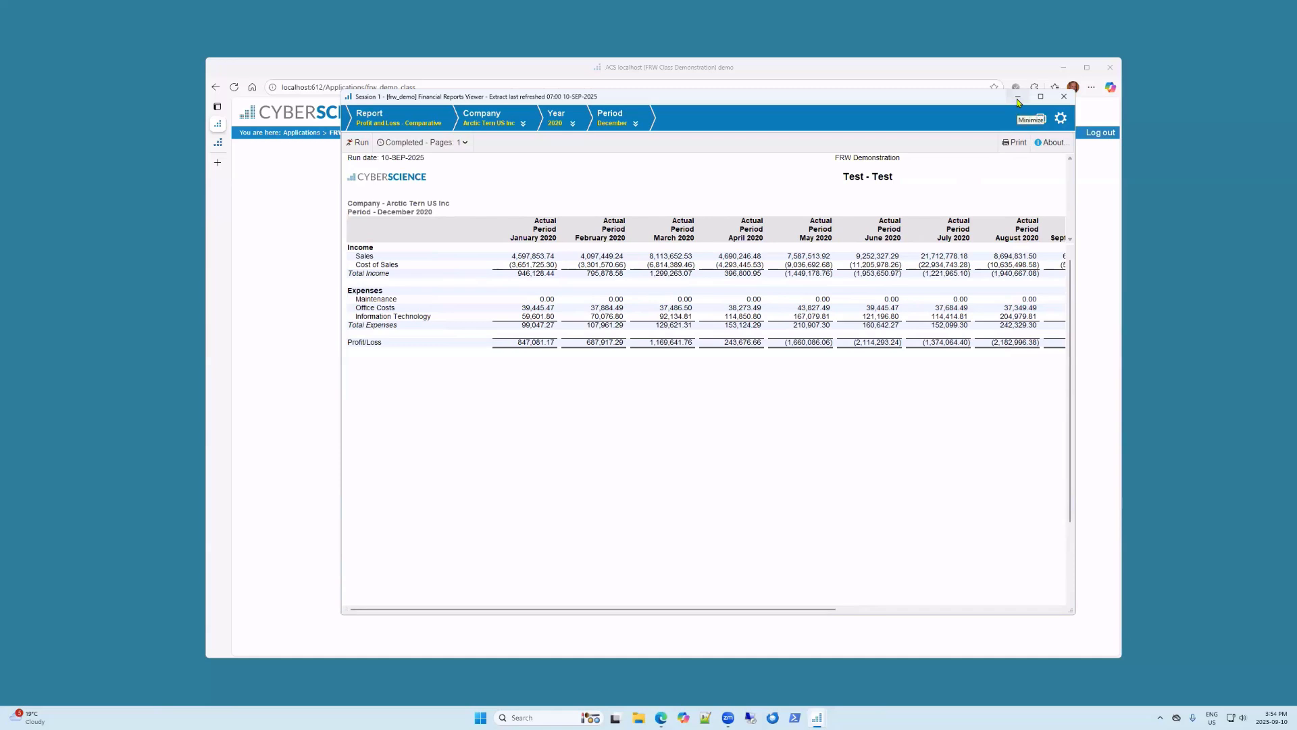
pyautogui.click(1018, 98)
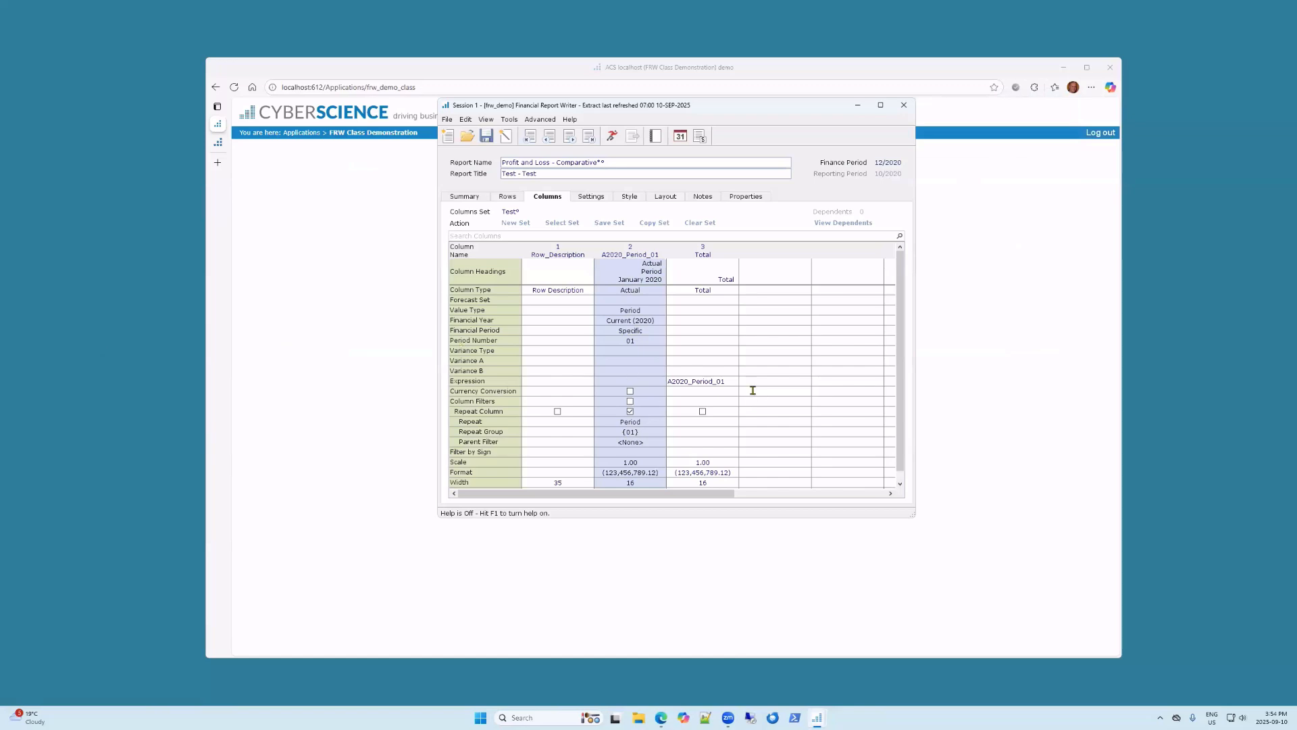
pyautogui.click(628, 198)
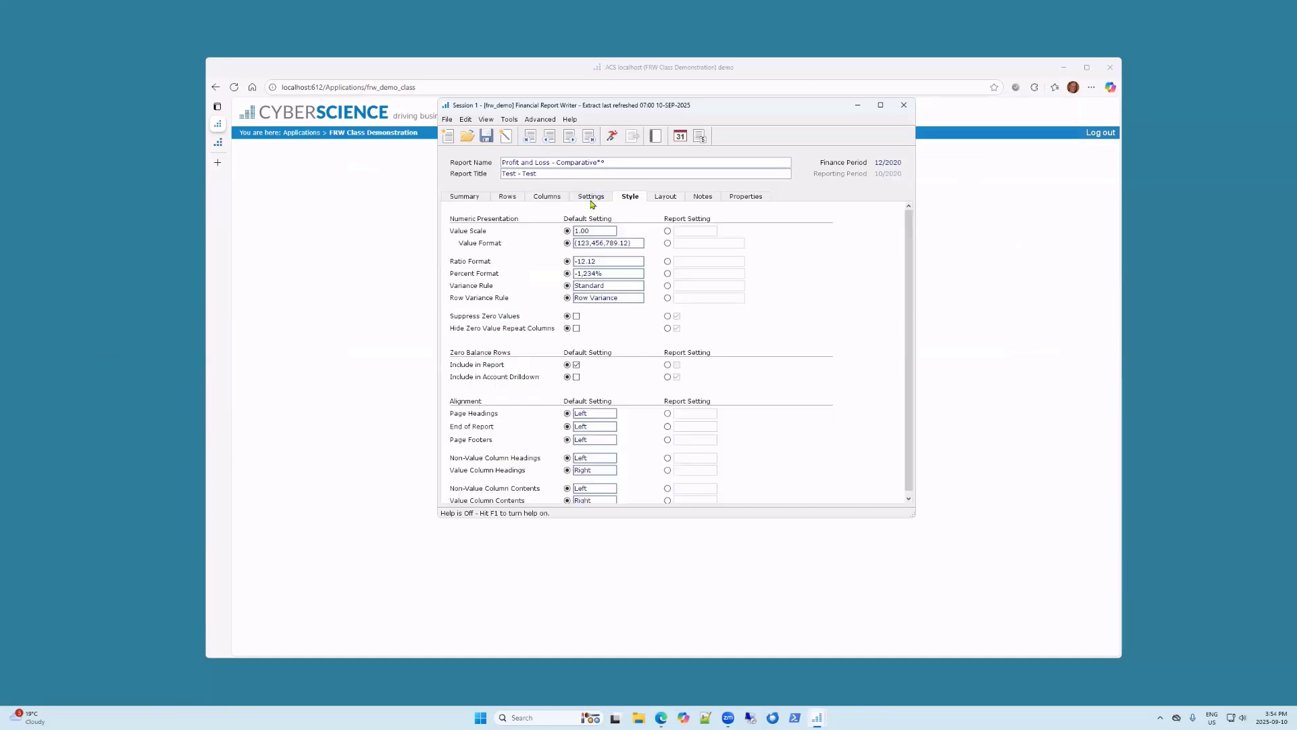
pyautogui.click(592, 198)
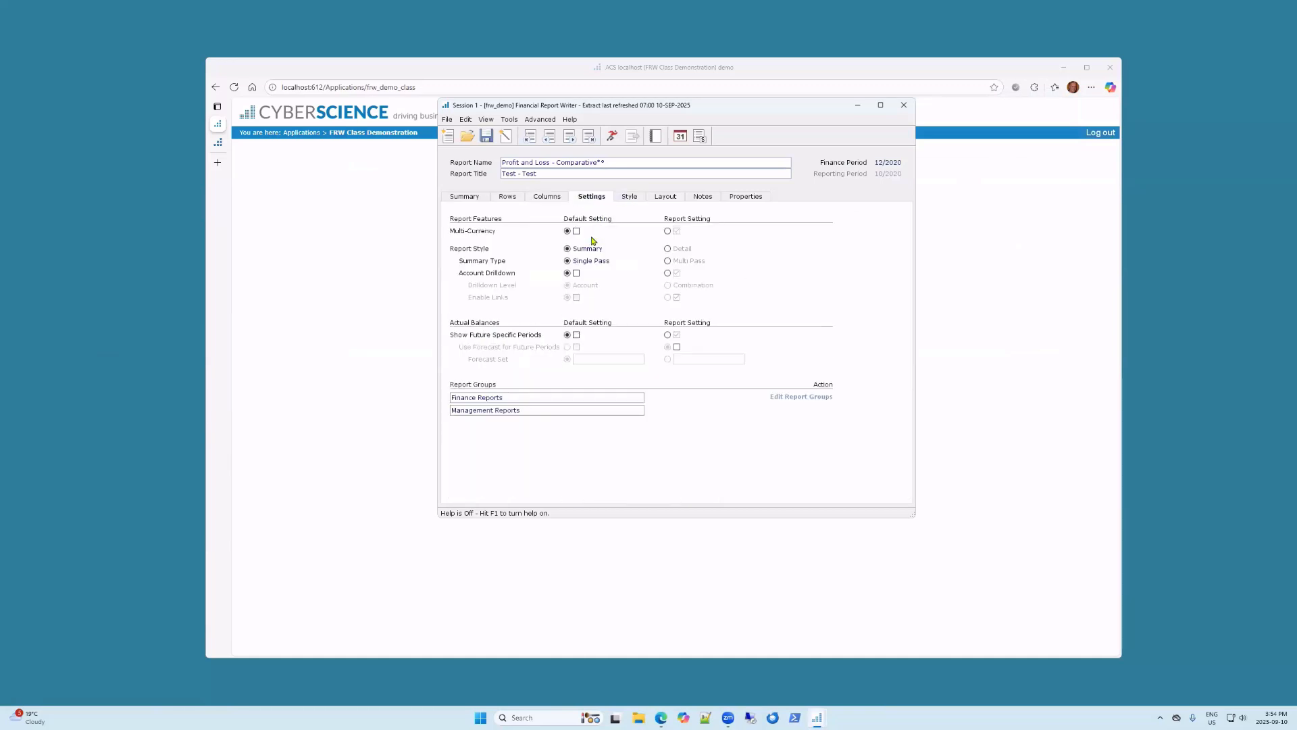
pyautogui.click(668, 273)
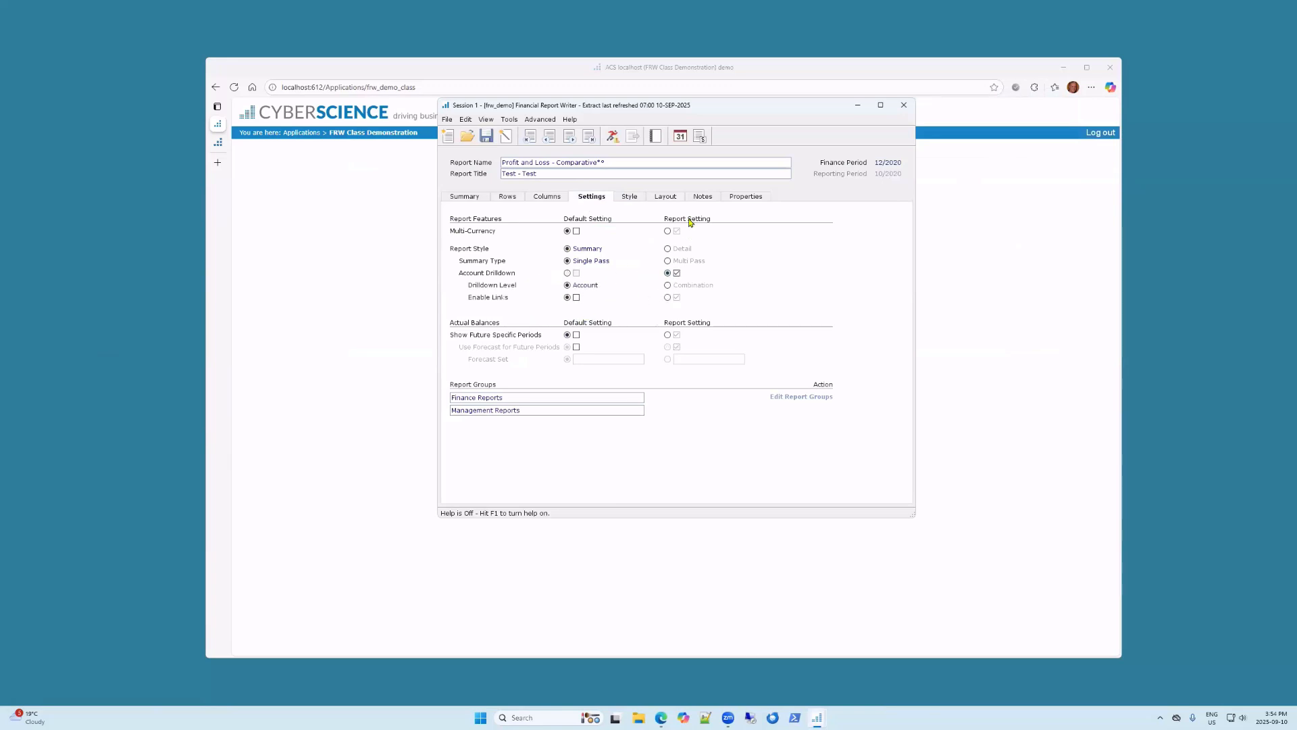
# Step: Enable Notes as a report setting and check the note and account columns in the Test columns set
pyautogui.click(705, 200)
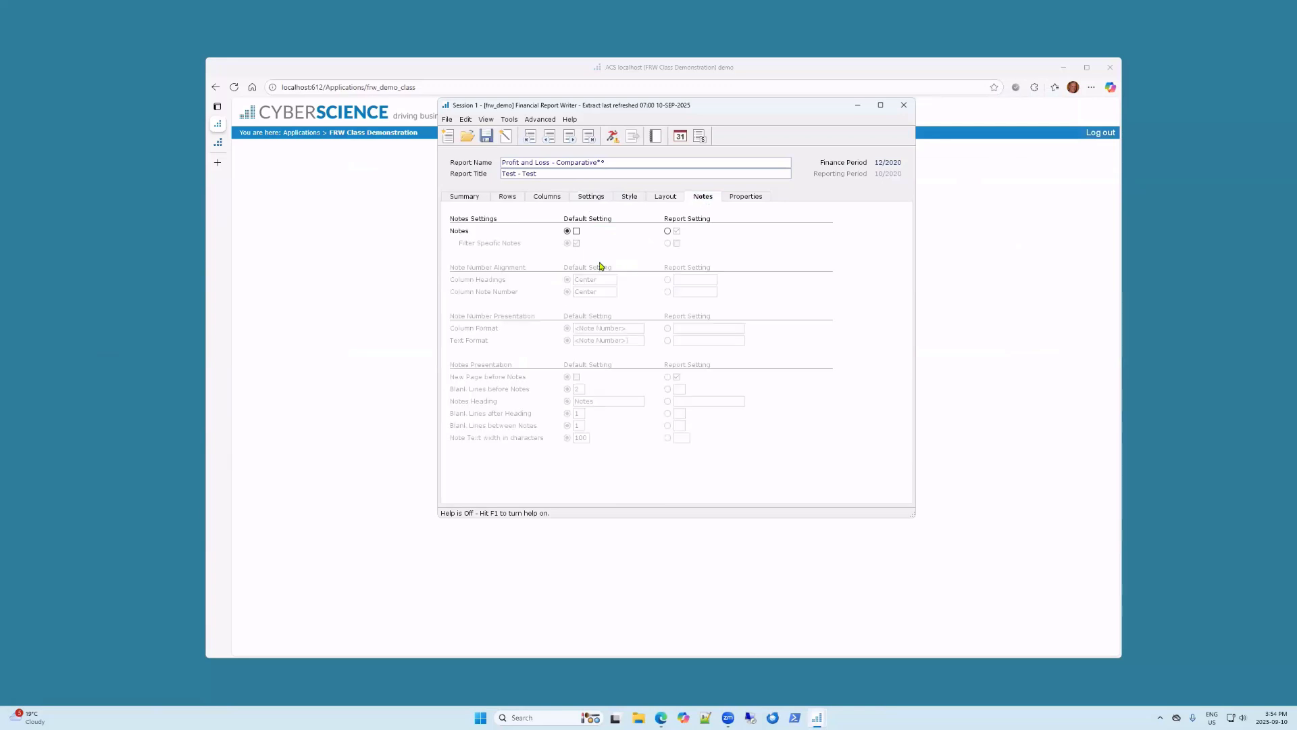
pyautogui.click(668, 231)
pyautogui.click(551, 201)
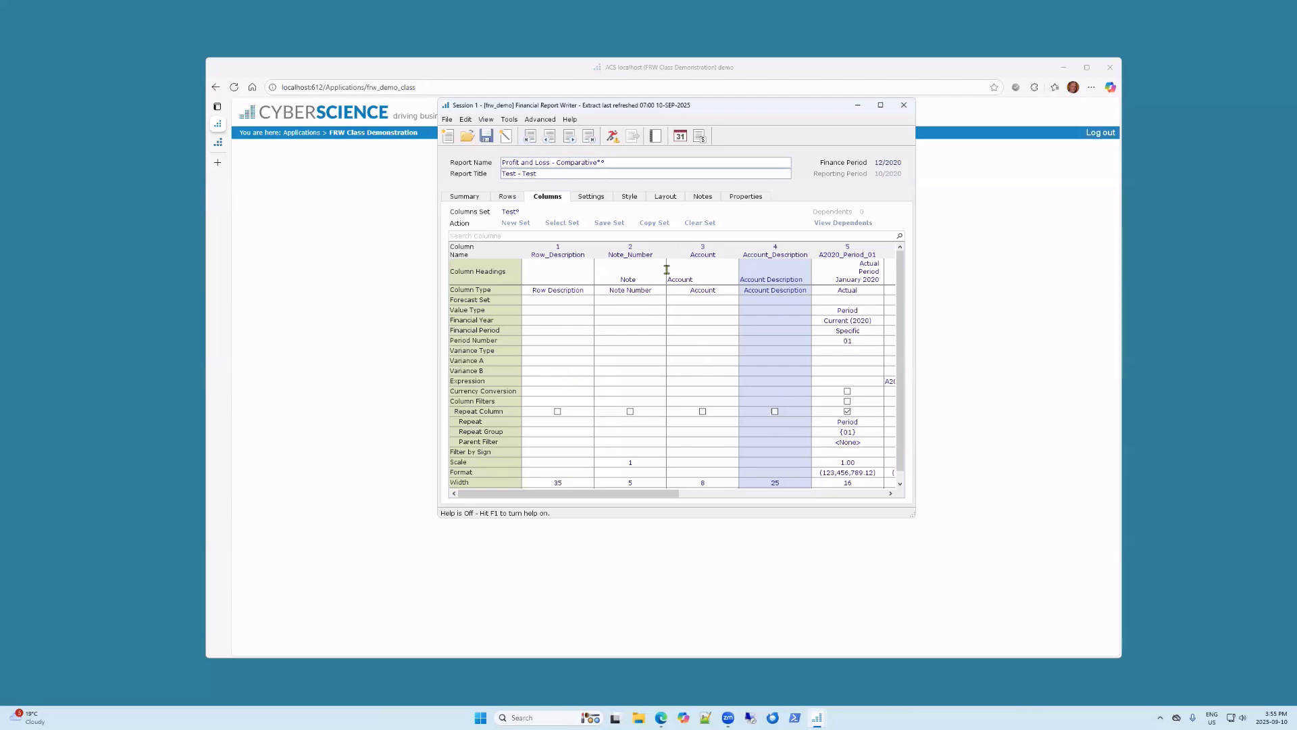
# Step: Run the report, drill down into the Sales row and return to the report definition
pyautogui.click(617, 137)
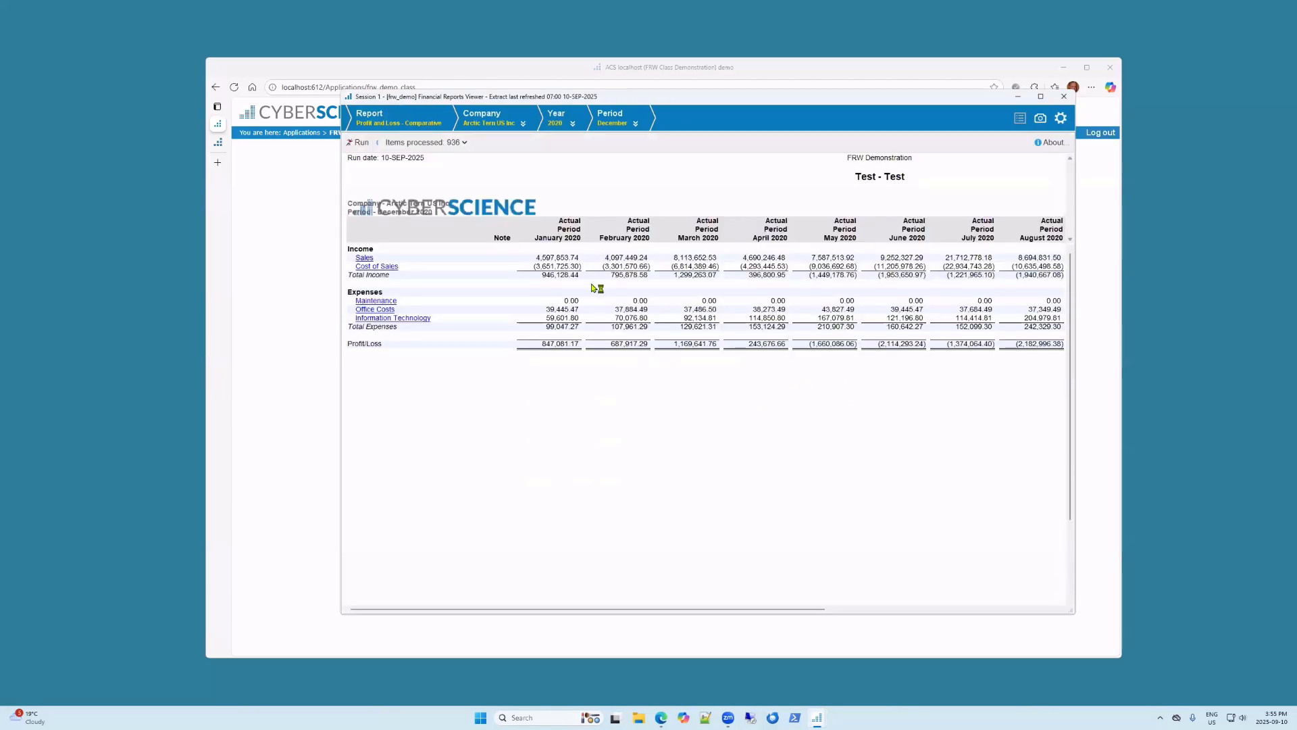
pyautogui.click(360, 260)
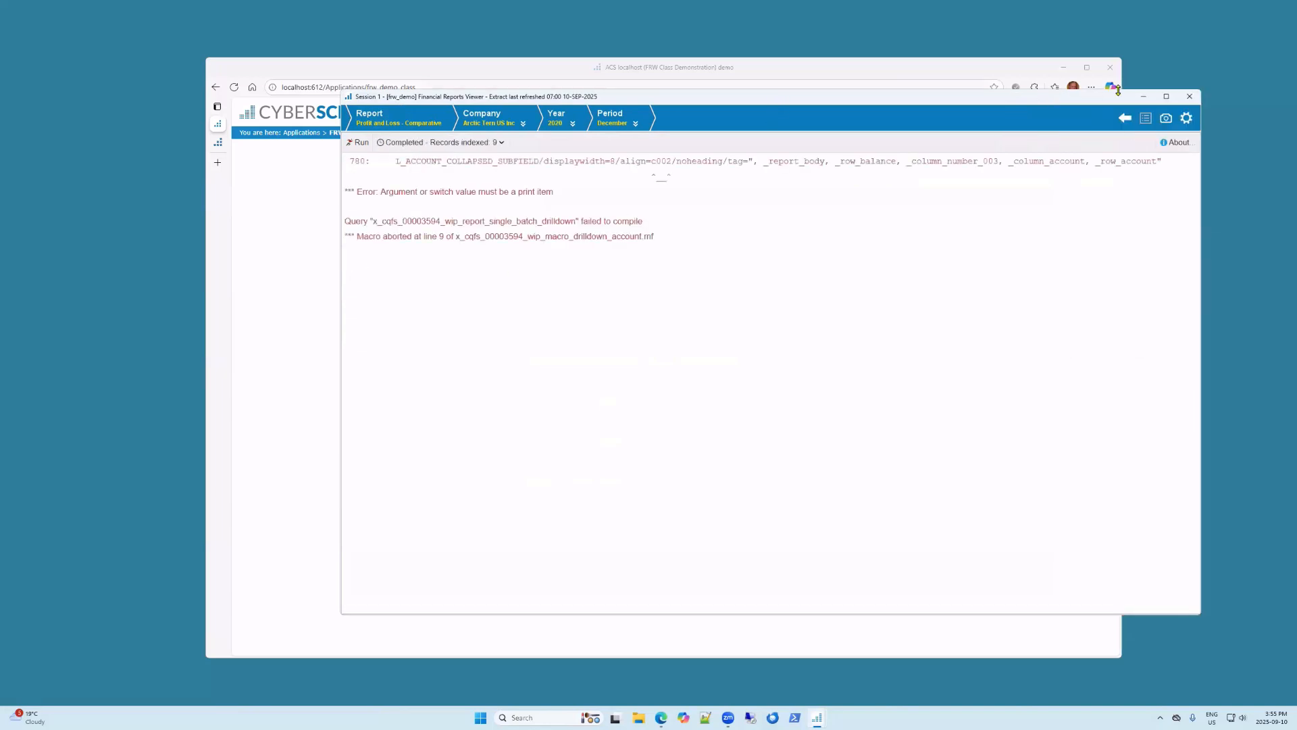
pyautogui.click(1083, 115)
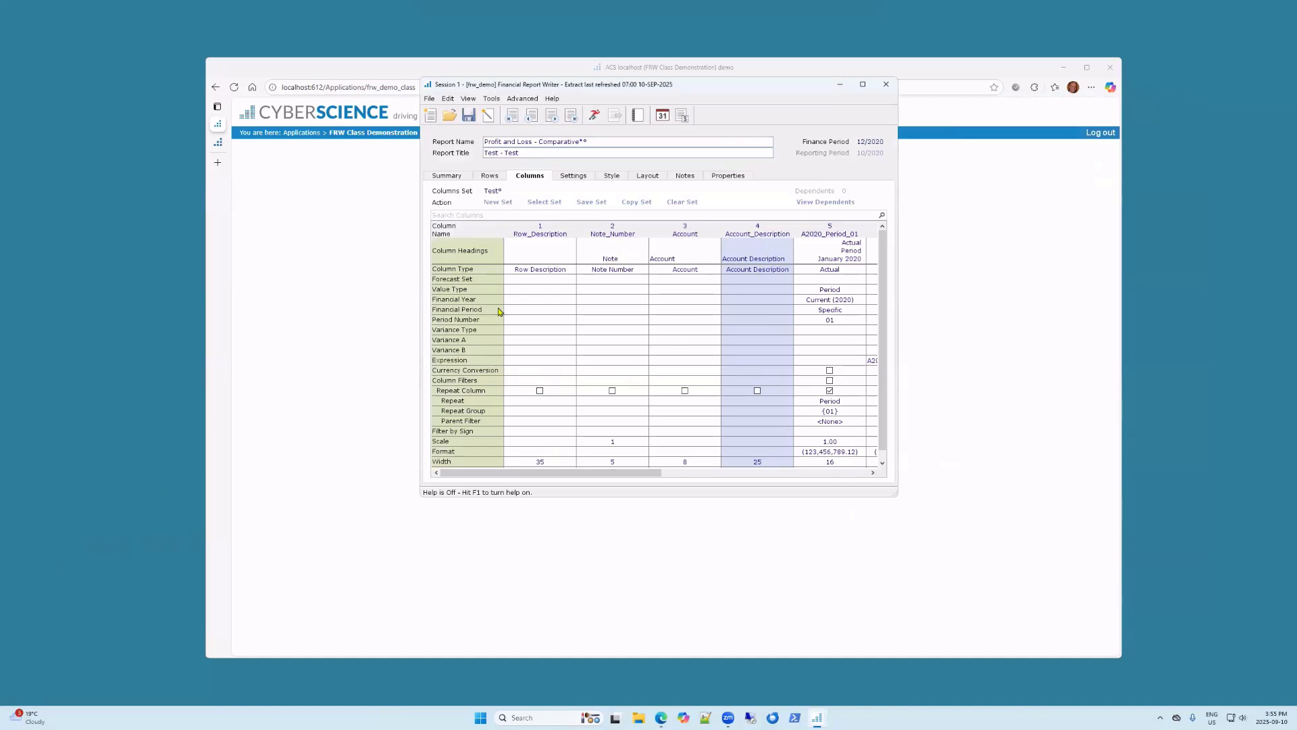
# Step: Review the report's settings, style, columns, summary and row definitions
pyautogui.click(612, 176)
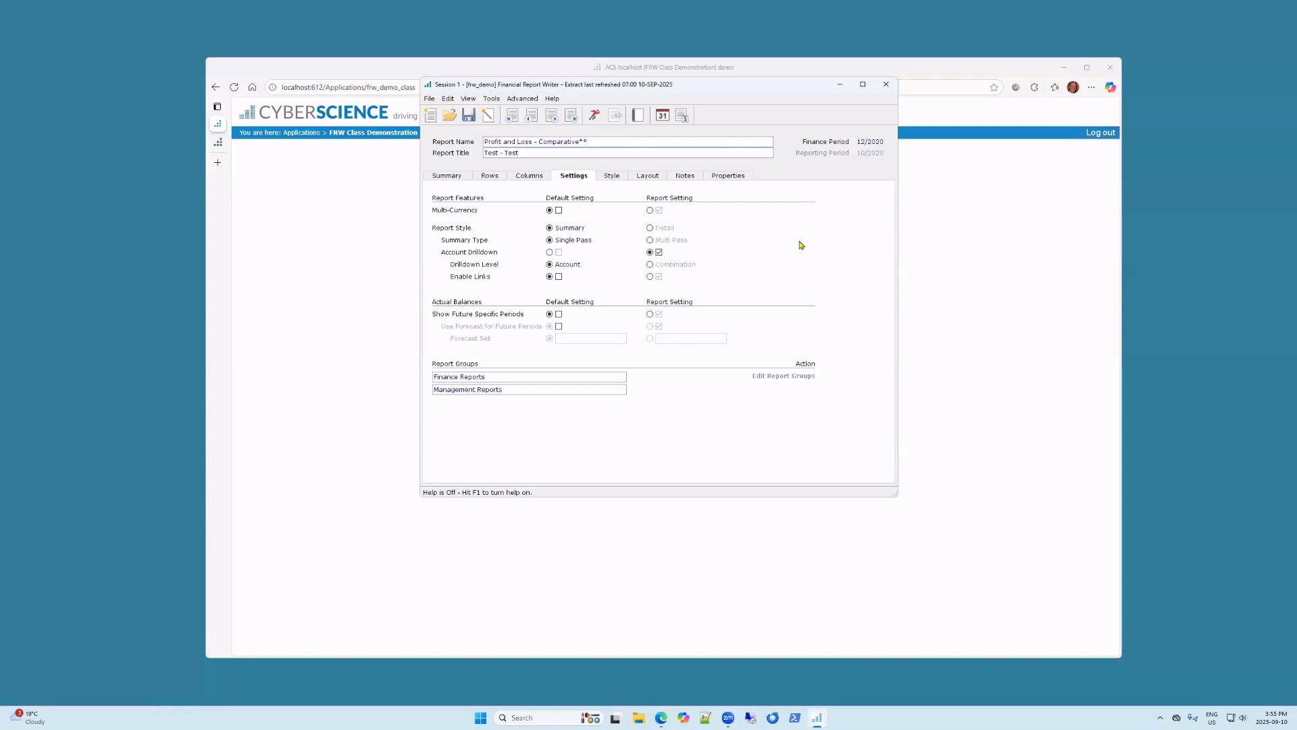
pyautogui.click(612, 177)
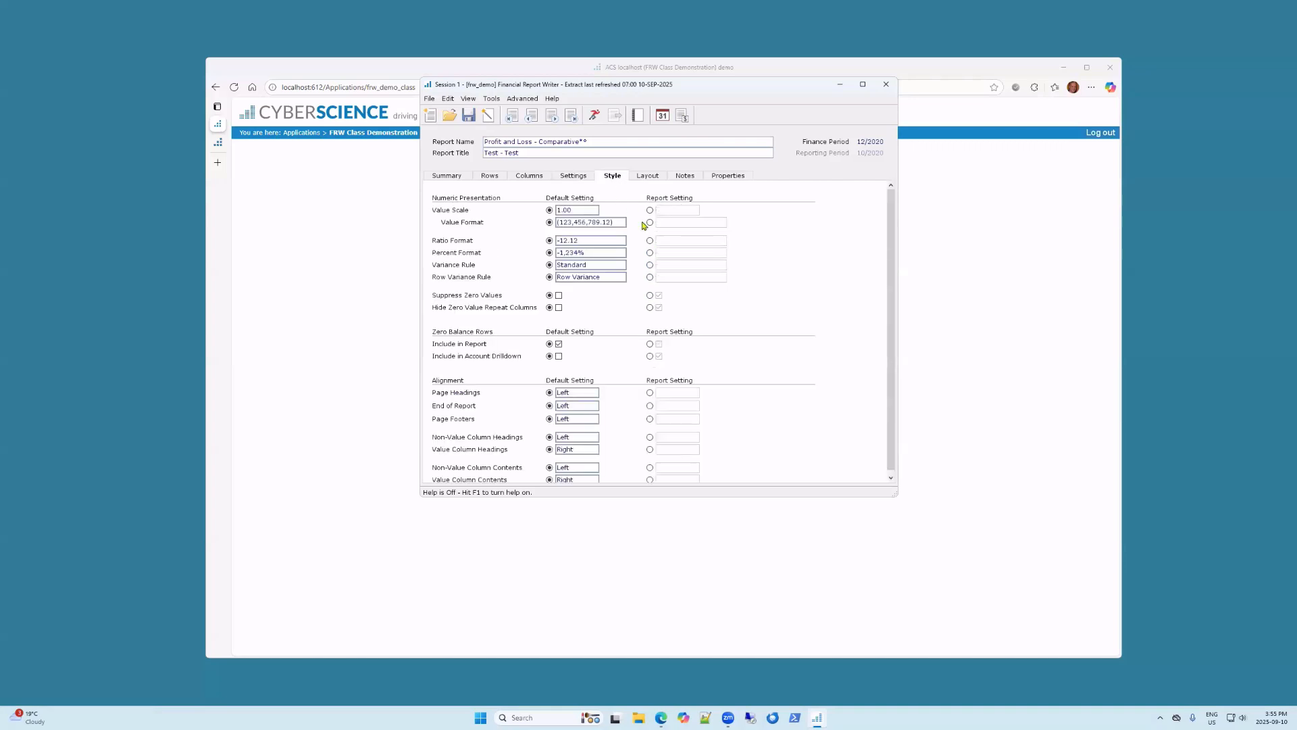
pyautogui.click(494, 177)
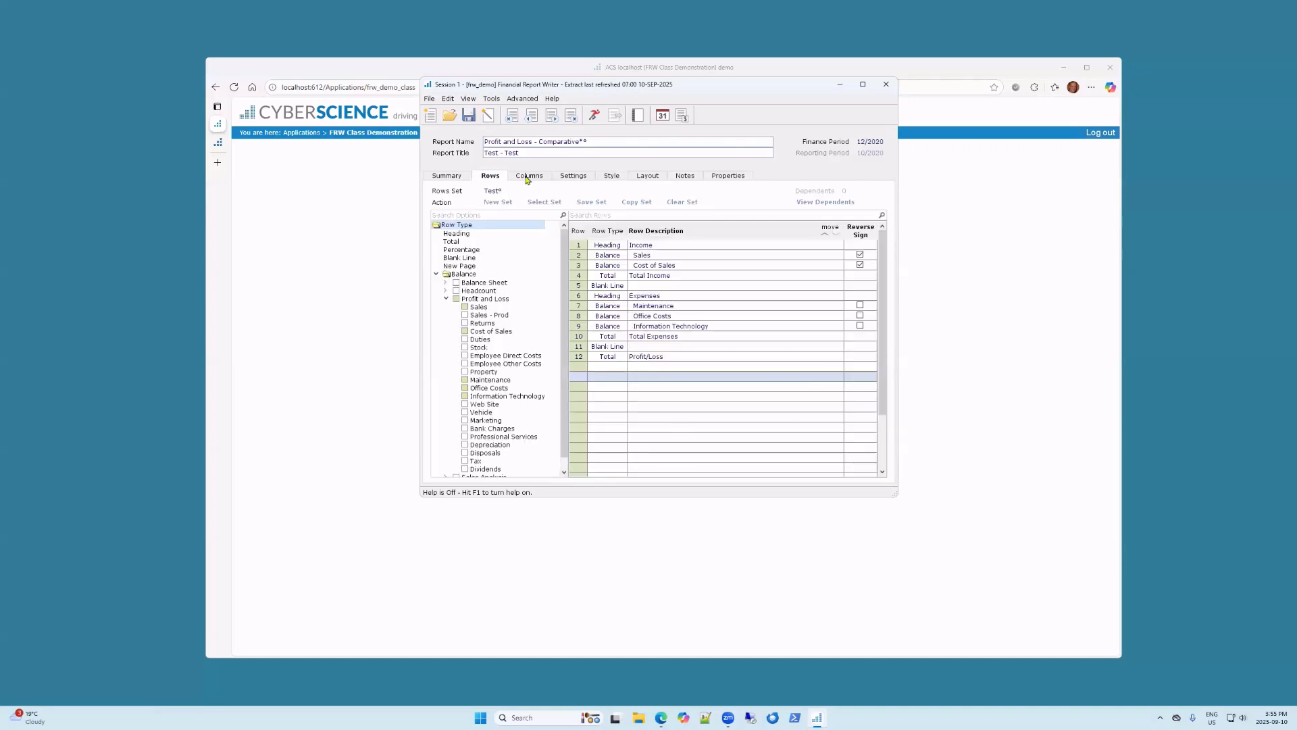
pyautogui.click(529, 177)
pyautogui.click(446, 177)
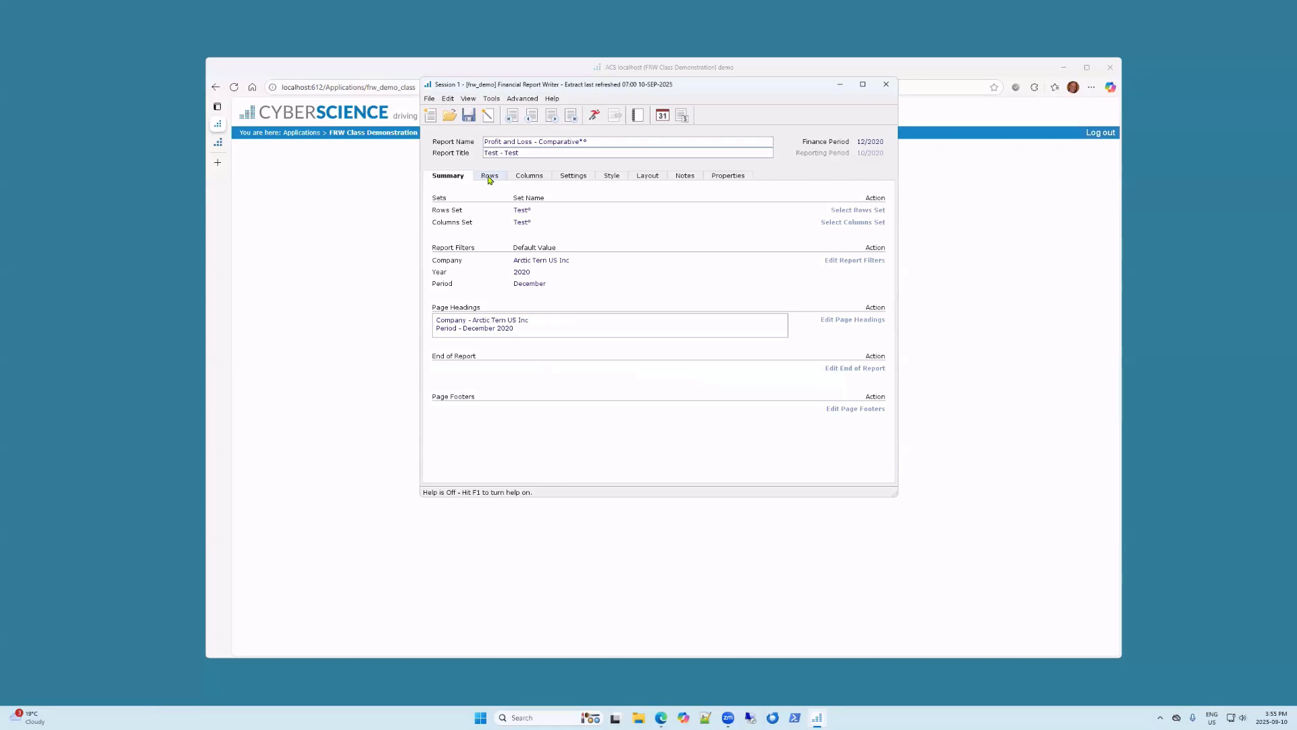
pyautogui.click(489, 177)
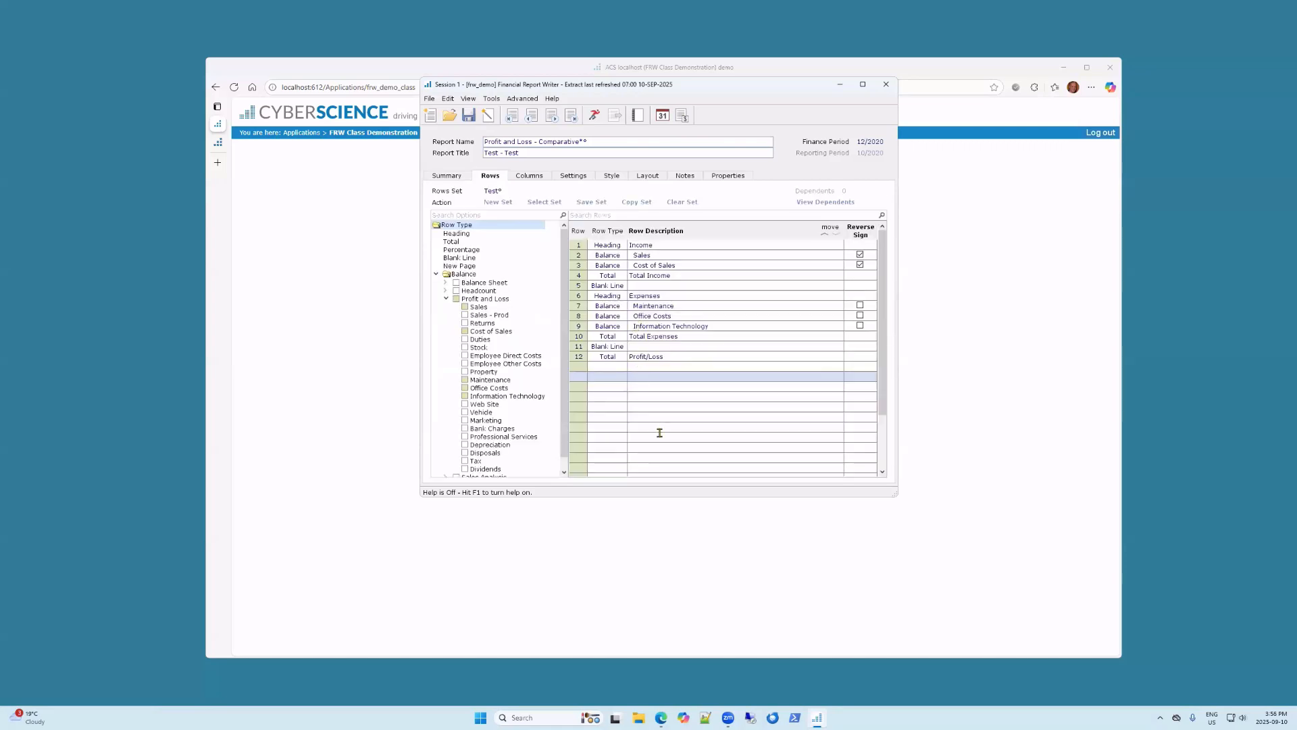
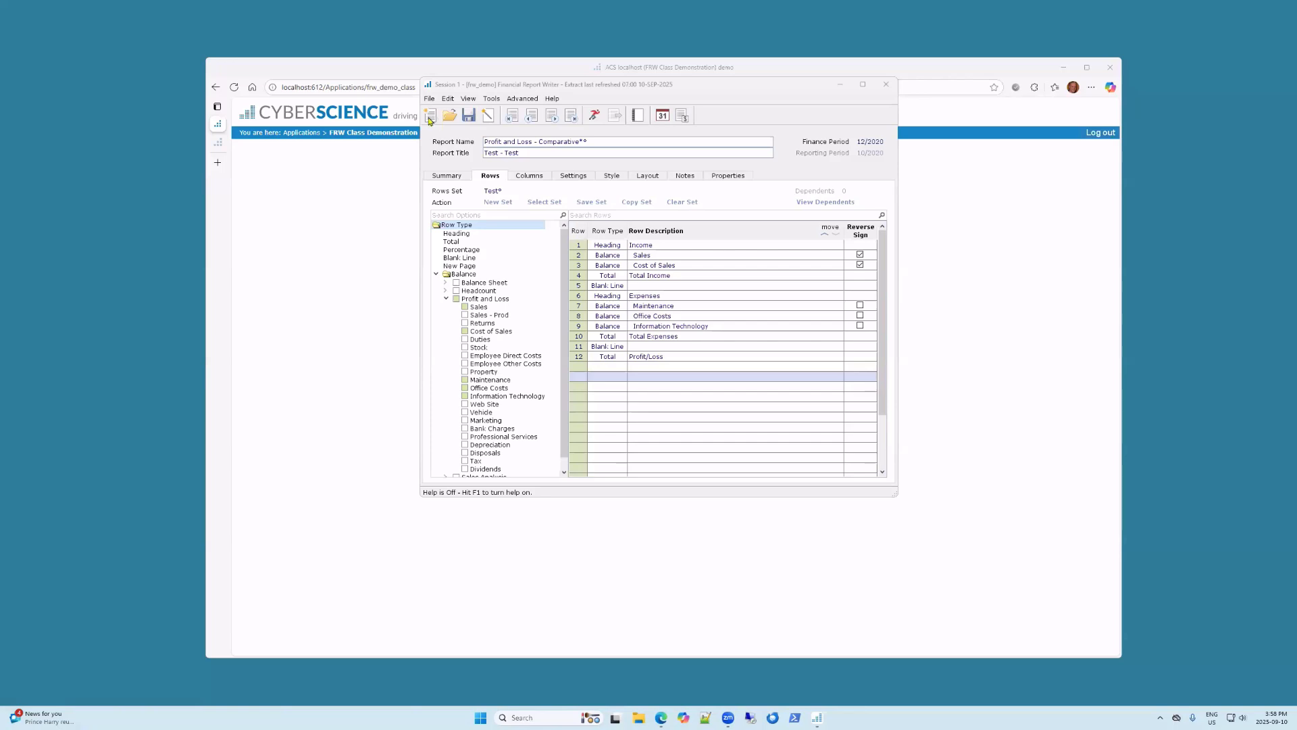
# Step: Start a new report, discarding all unsaved changes to Profit and Loss - Comparative and the Test rows and columns sets
pyautogui.click(429, 120)
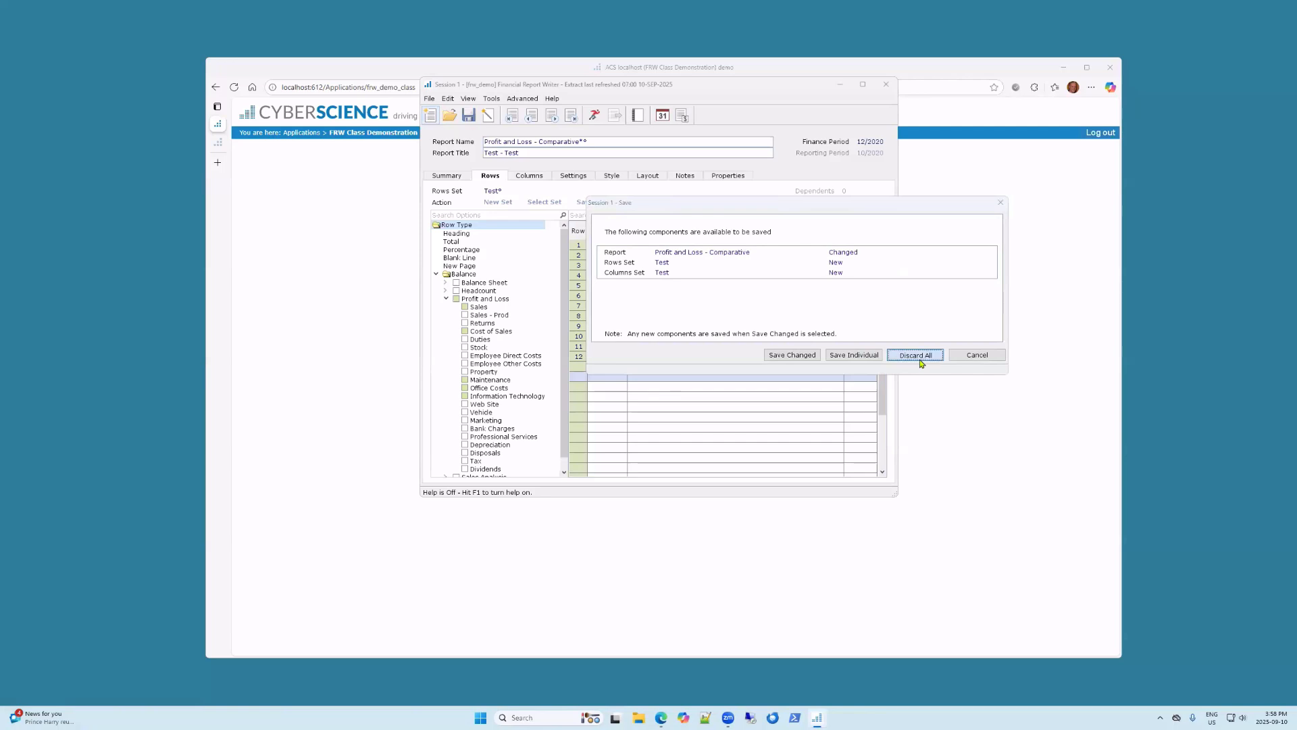
pyautogui.click(916, 354)
pyautogui.click(626, 371)
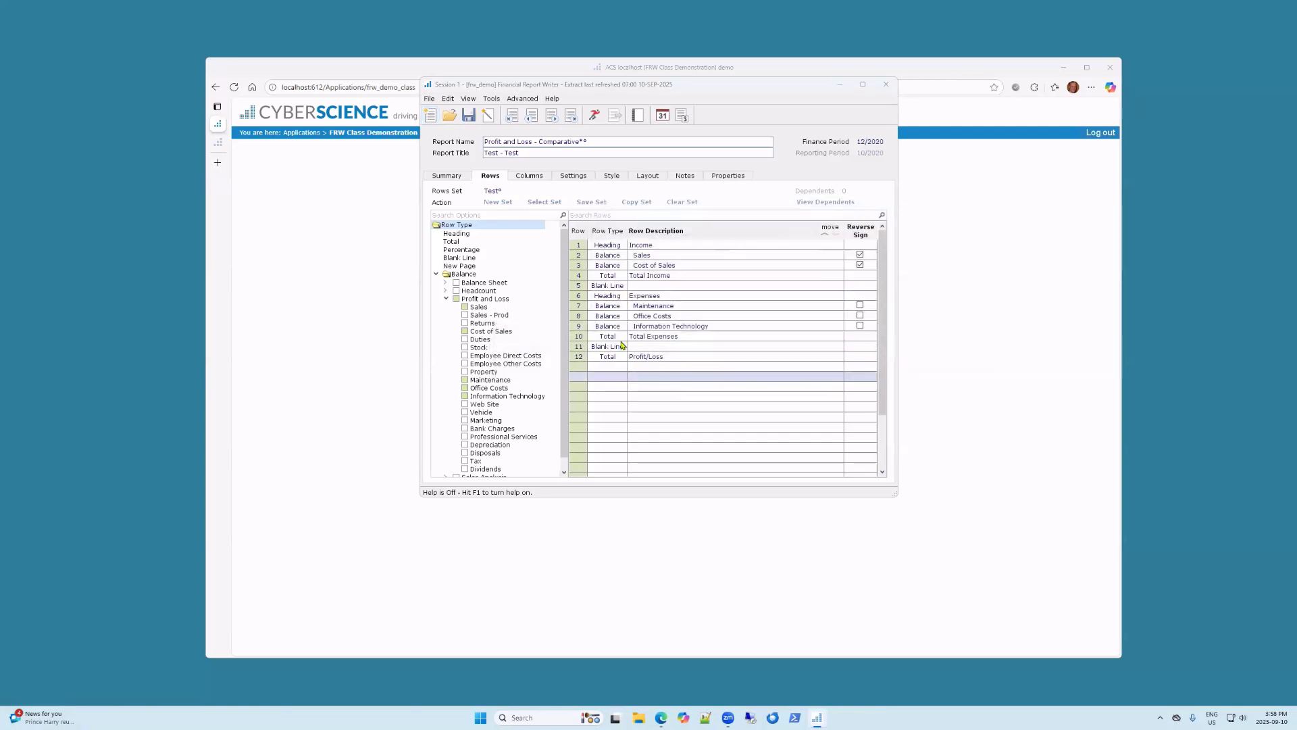